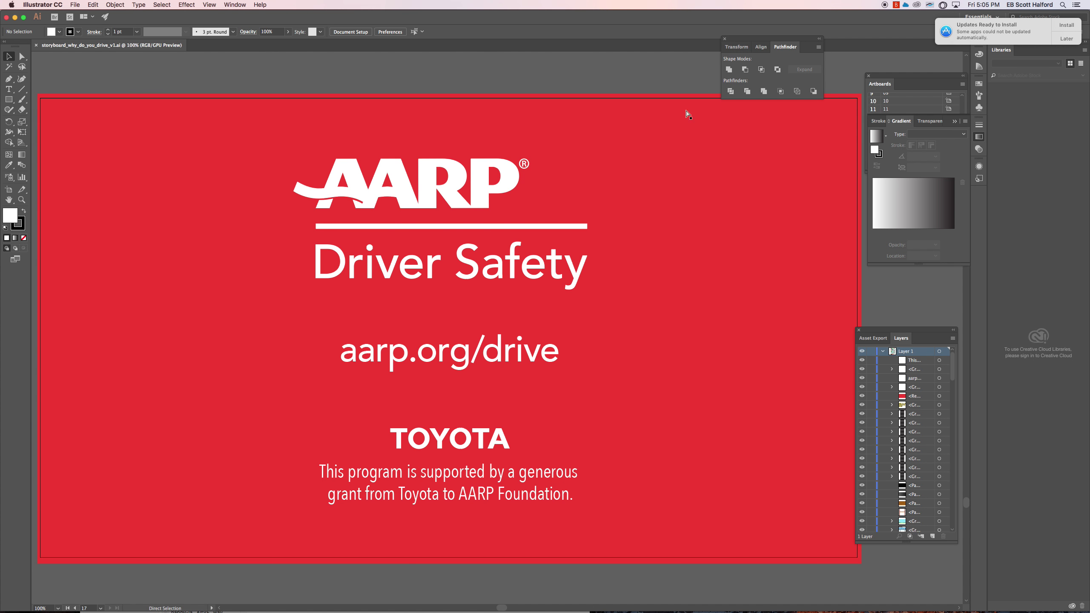
Examine the complete storyboard layout, with all of its sign, driving and logo frames in view together.
key("super+minus")
key("super+minus")
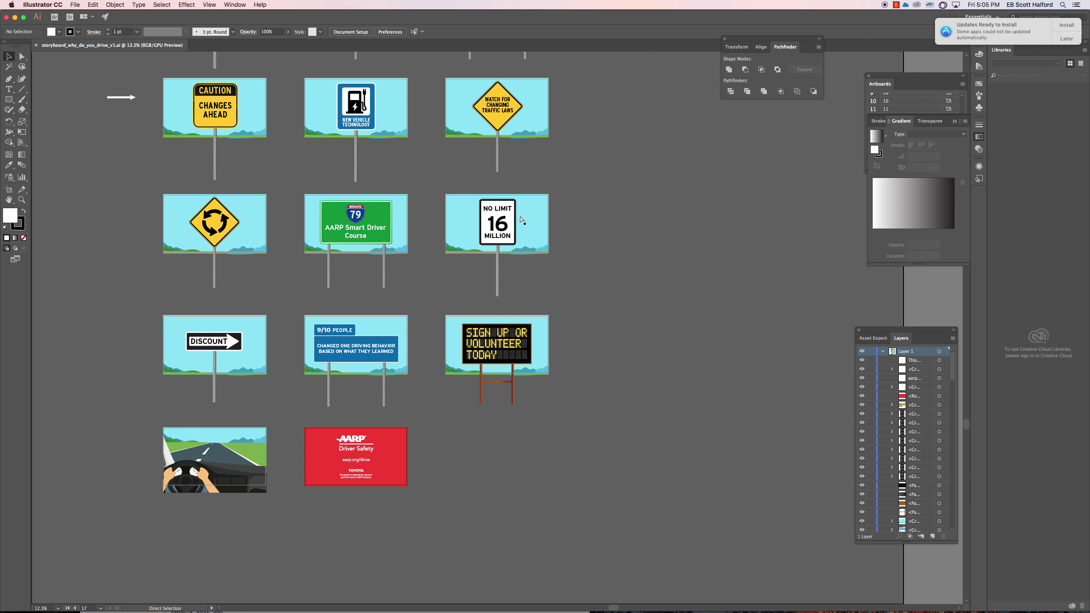
scroll(453, 270, "up", 5)
scroll(453, 270, "left", 3)
key("super+minus")
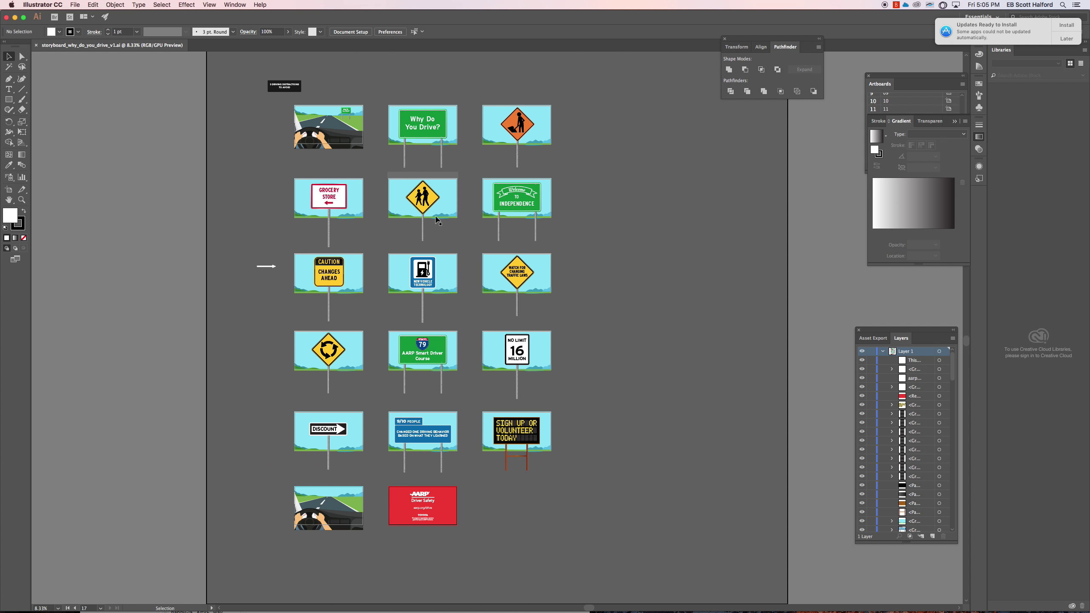
scroll(396, 213, "down", 2)
scroll(396, 212, "left", 2)
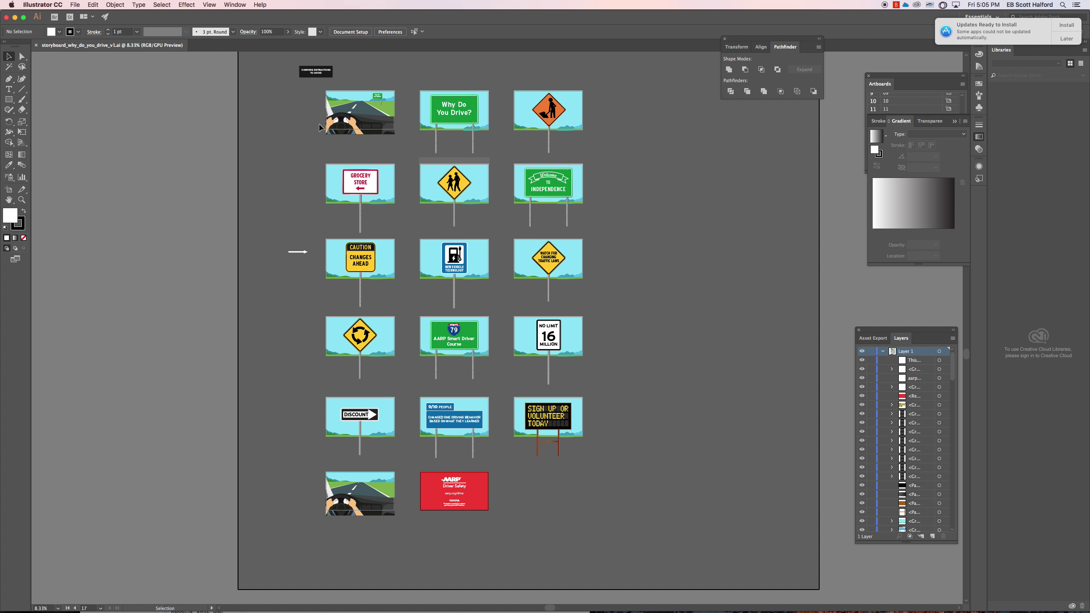
Select the artwork of the driving frame, the "Why Do You Drive?" frame and the roadwork sign frame in turn.
left_click(348, 112)
left_click_drag(357, 116, 395, 129)
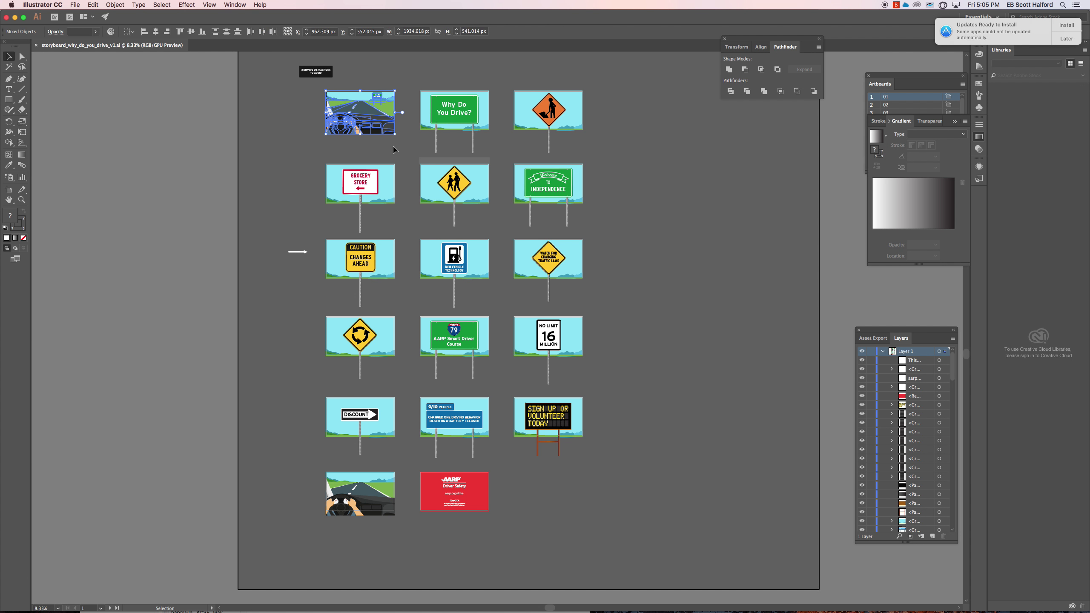
left_click_drag(413, 86, 499, 148)
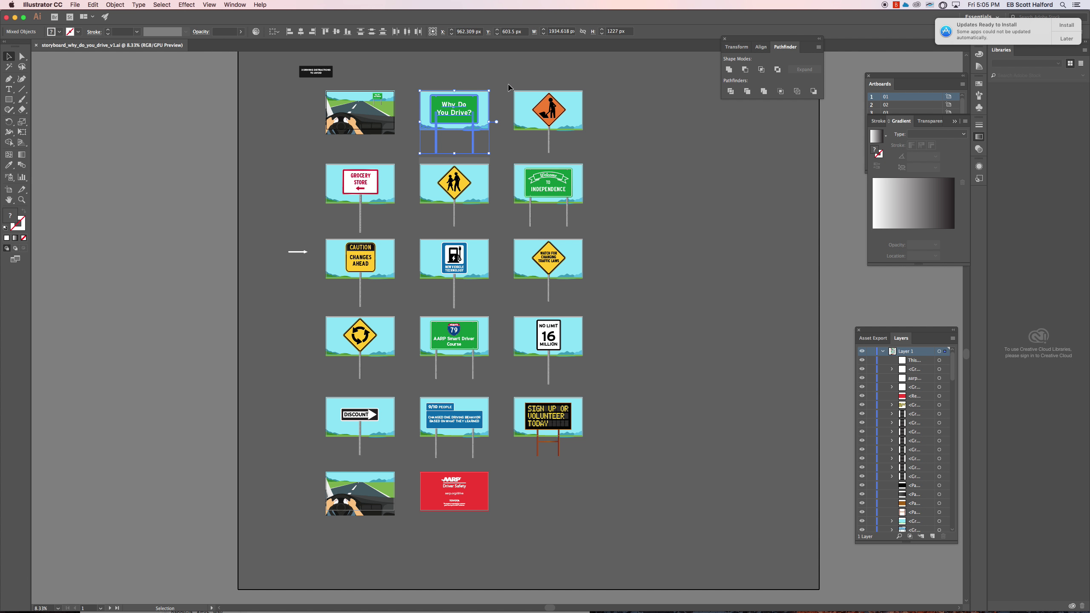
left_click_drag(509, 86, 586, 155)
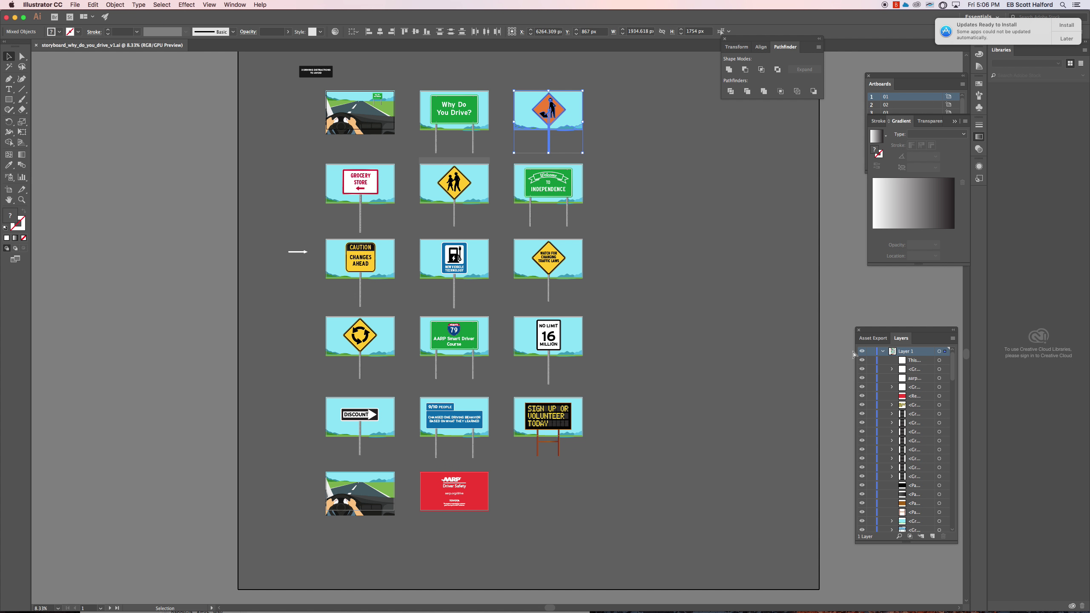
Switch to After Effects and import storyboard_why_do_you_drive_v1.ai from the AI folder in the AARP 31571 project's ASSETS/GRAPHICS folder.
key("super+Tab")
left_click(283, 316)
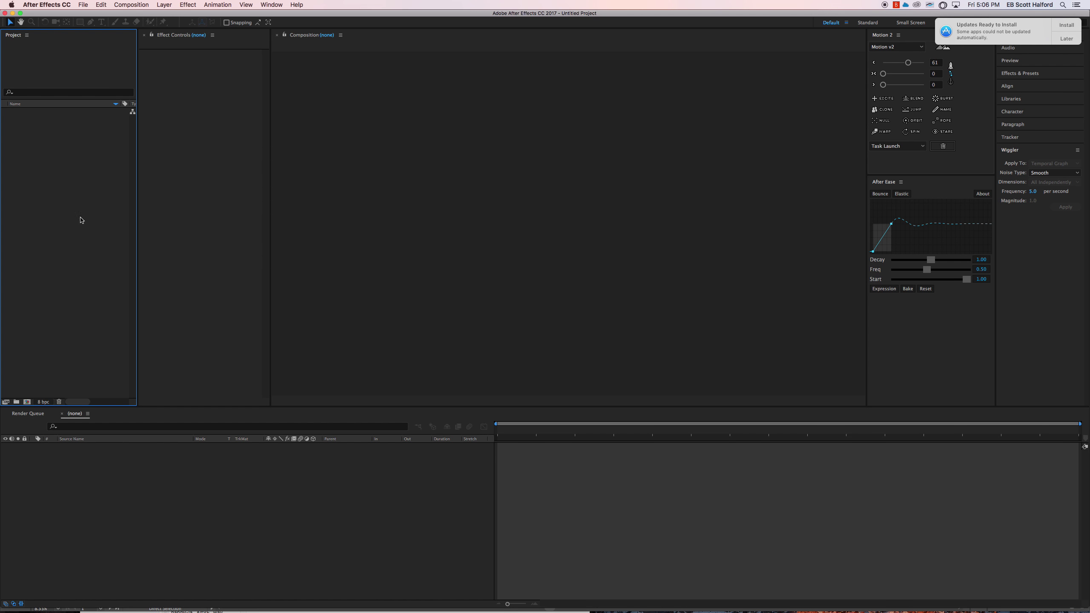
double_click(74, 183)
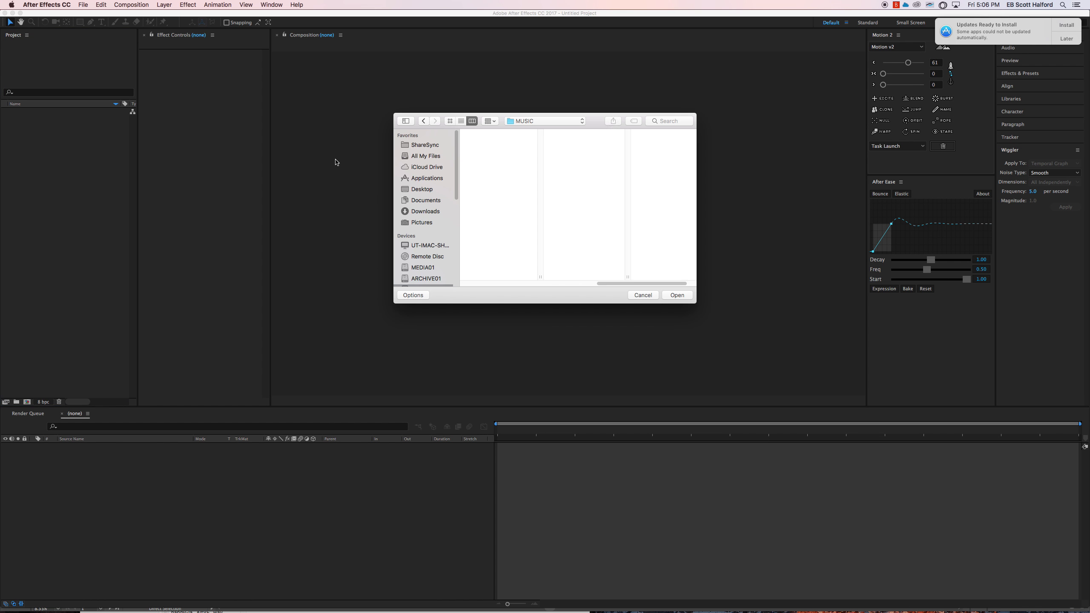
scroll(513, 198, "left", 5)
scroll(513, 197, "left", 5)
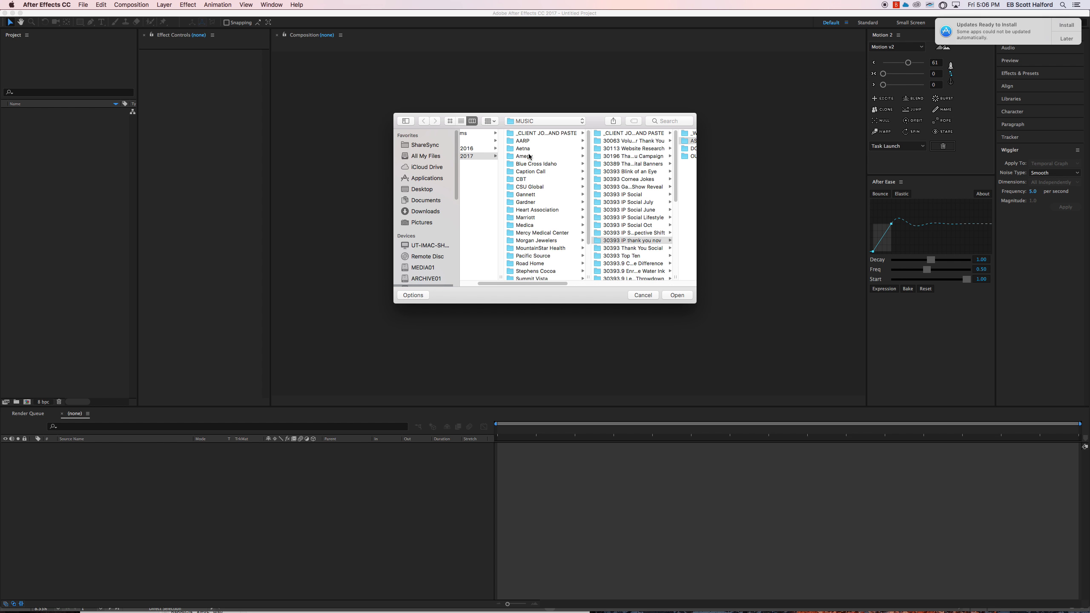
left_click(526, 141)
left_click(620, 196)
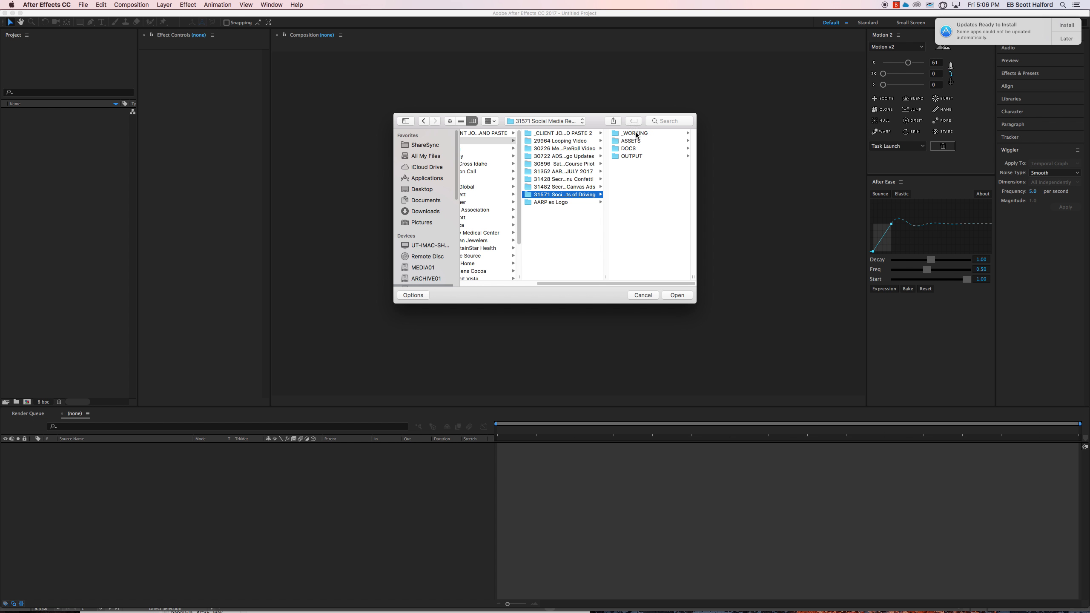
left_click(631, 141)
left_click(627, 156)
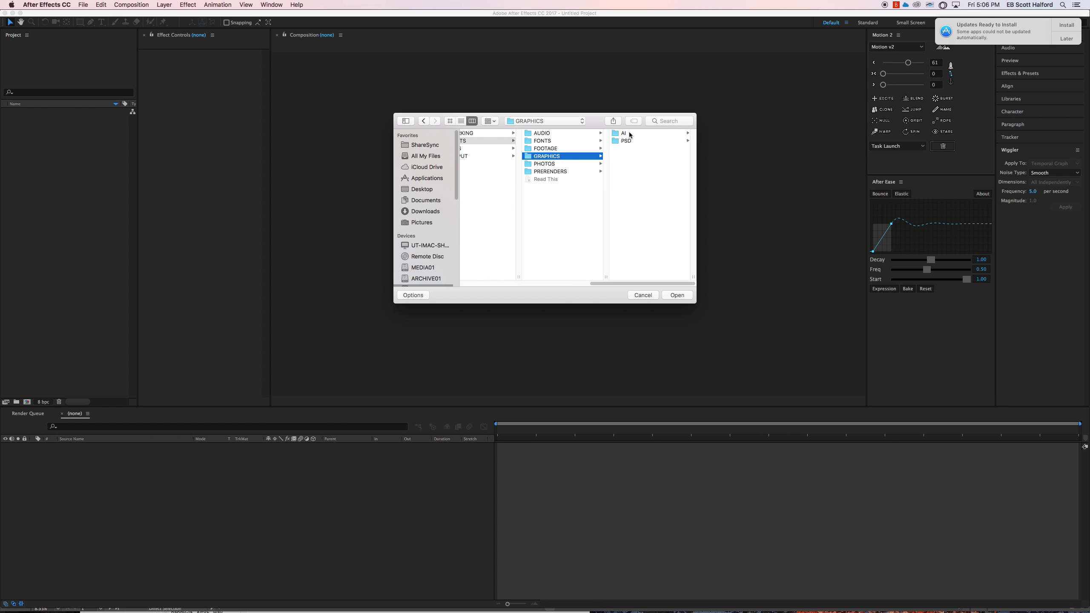
left_click(629, 134)
left_click(631, 134)
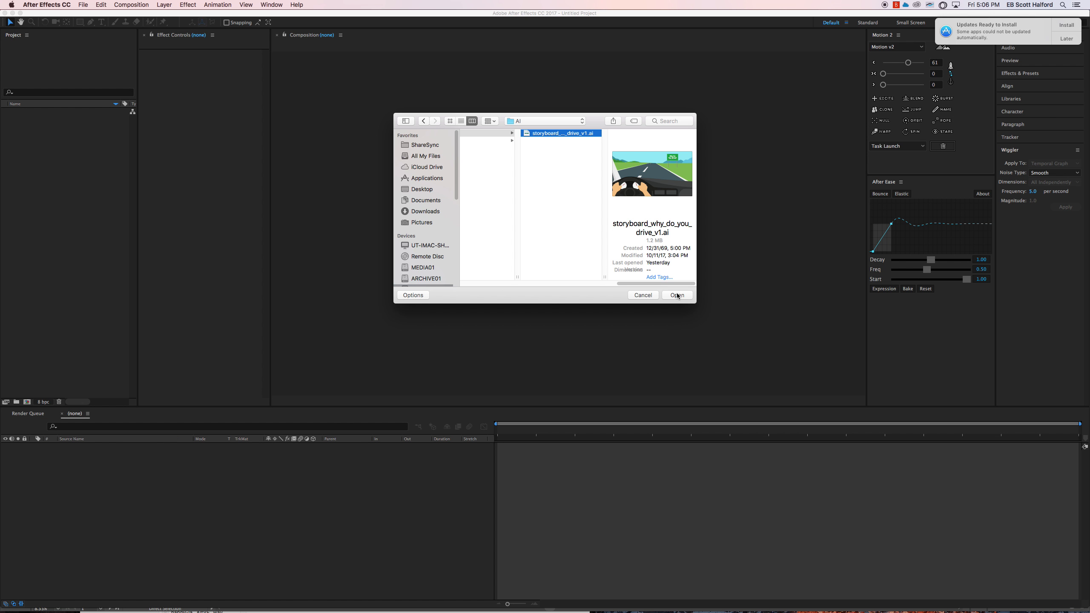
left_click(677, 296)
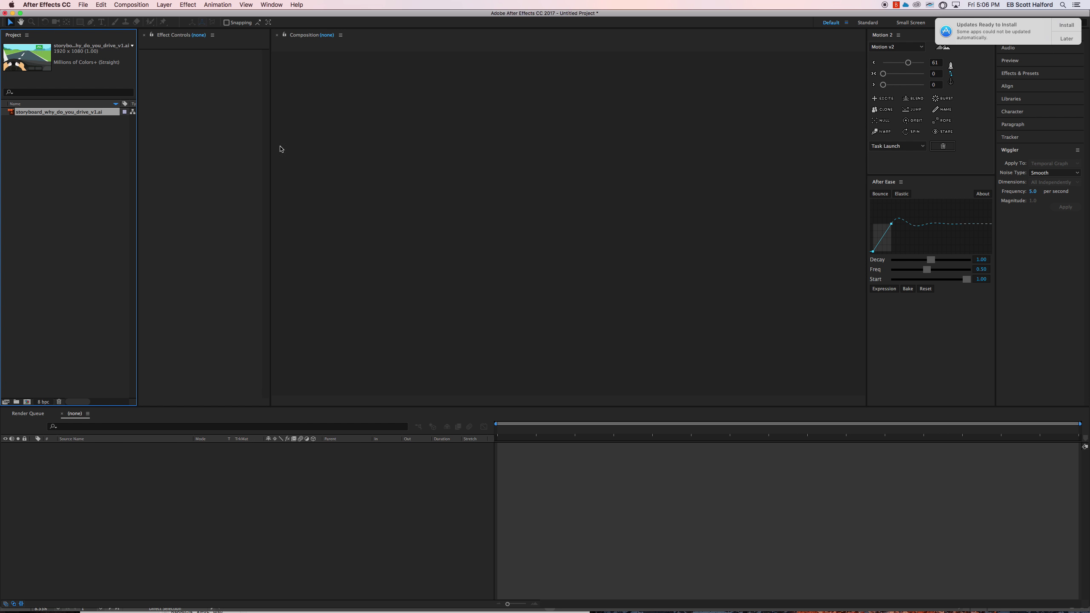
Preview the imported storyboard file as footage, undo and redo its import, and close the Footage viewer.
double_click(12, 113)
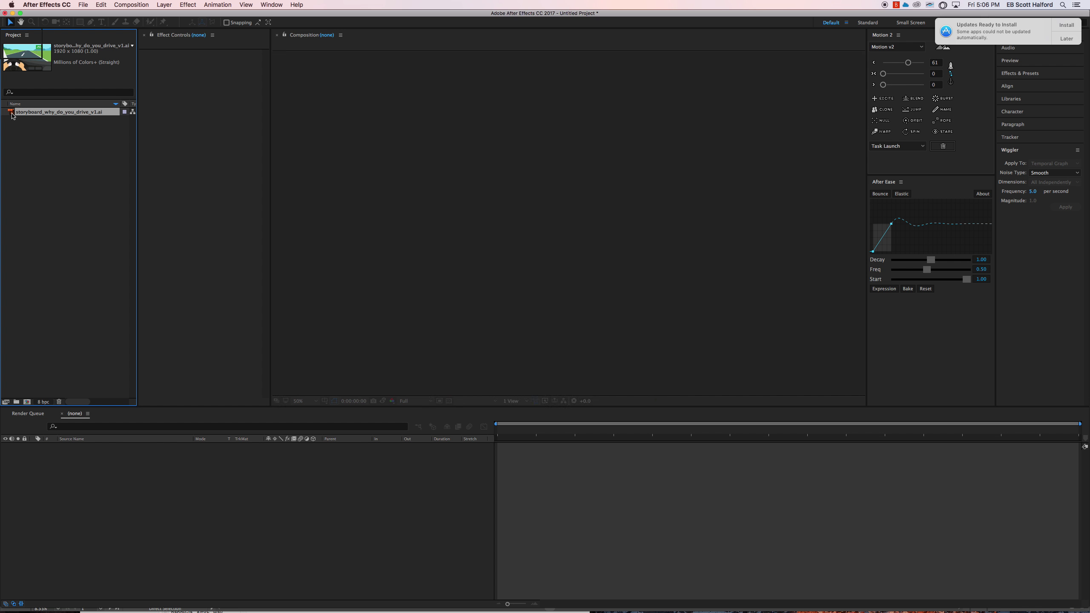
left_click_drag(173, 209, 734, 234)
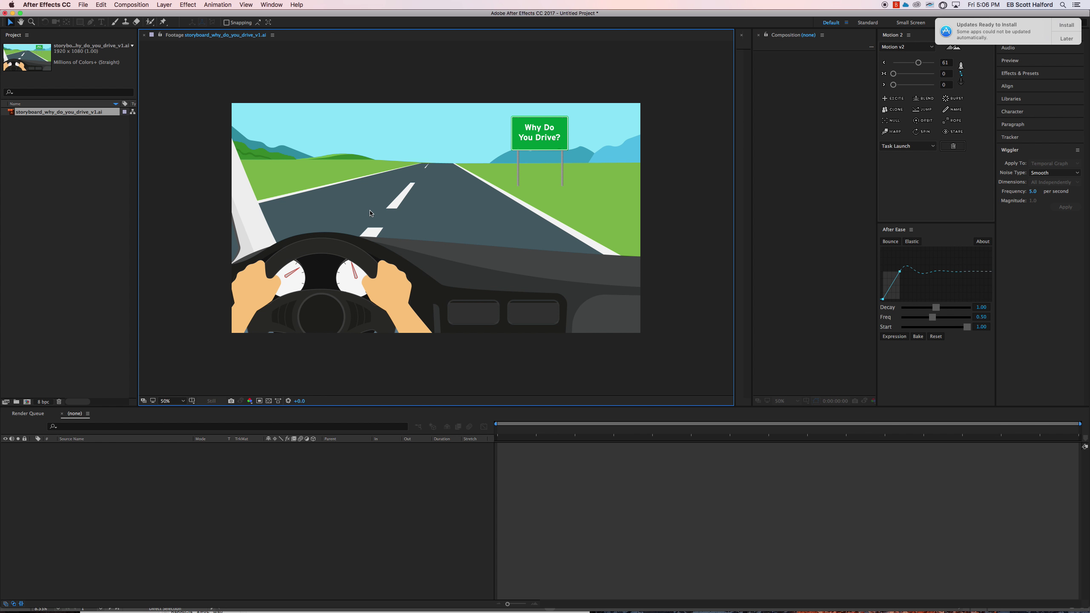
key("super+z")
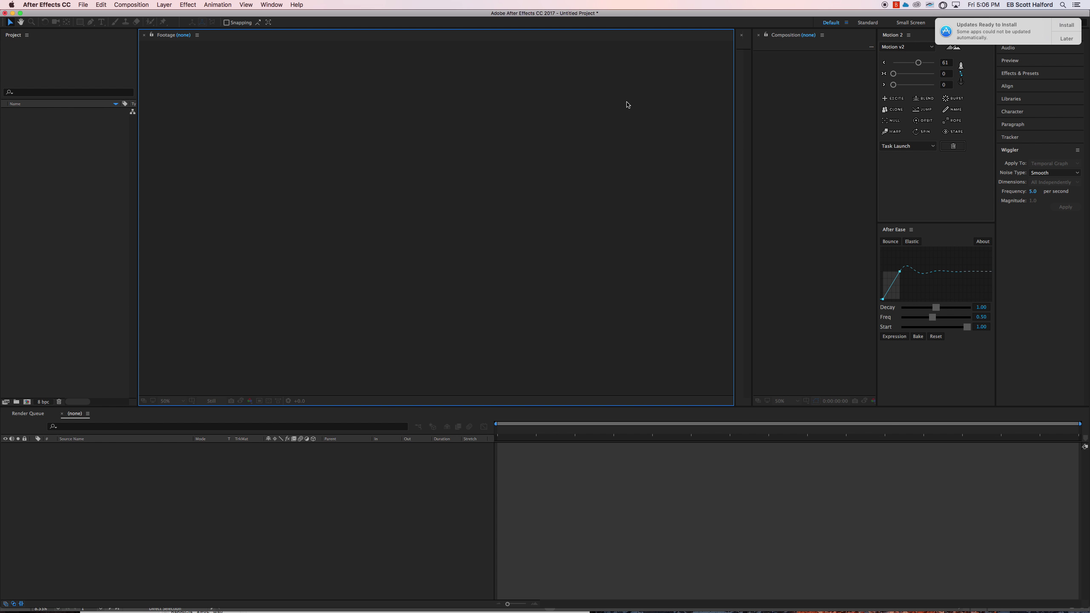
key("super+shift+z")
left_click(145, 35)
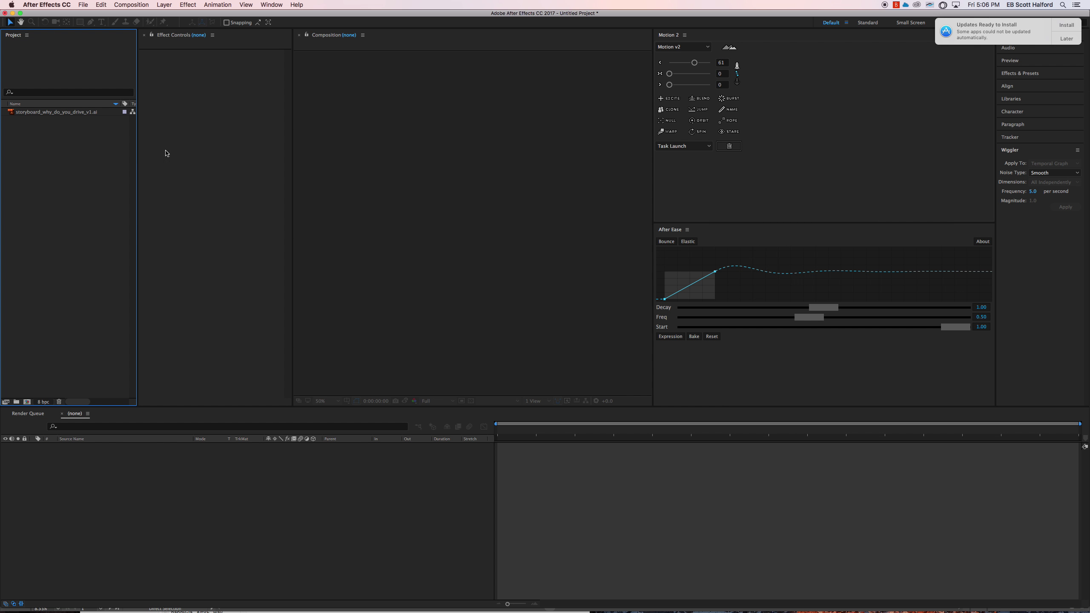
Widen the Composition viewer and create a new composition from the imported storyboard file.
left_click_drag(653, 163, 922, 163)
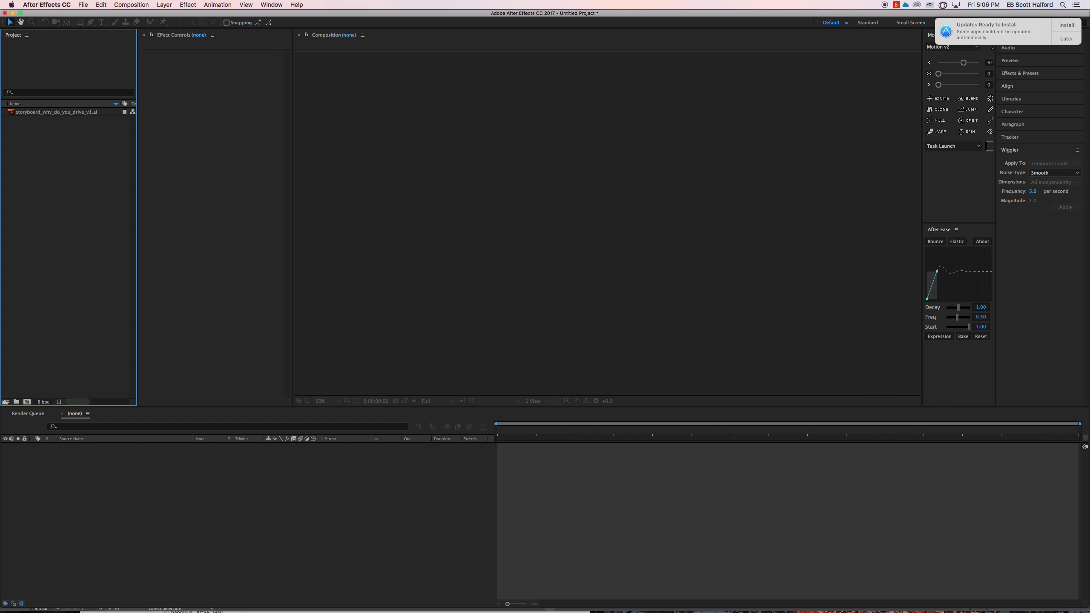
left_click_drag(66, 116, 27, 401)
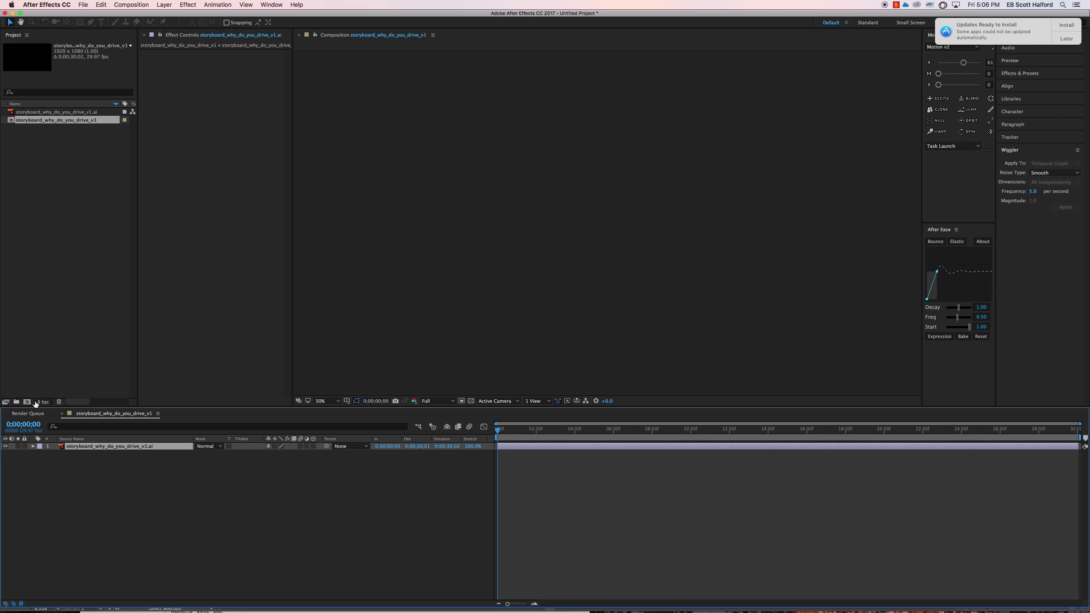
Move the flat storyboard layer off-centre in the composition and undo the move.
left_click_drag(572, 277, 661, 263)
key("super+z")
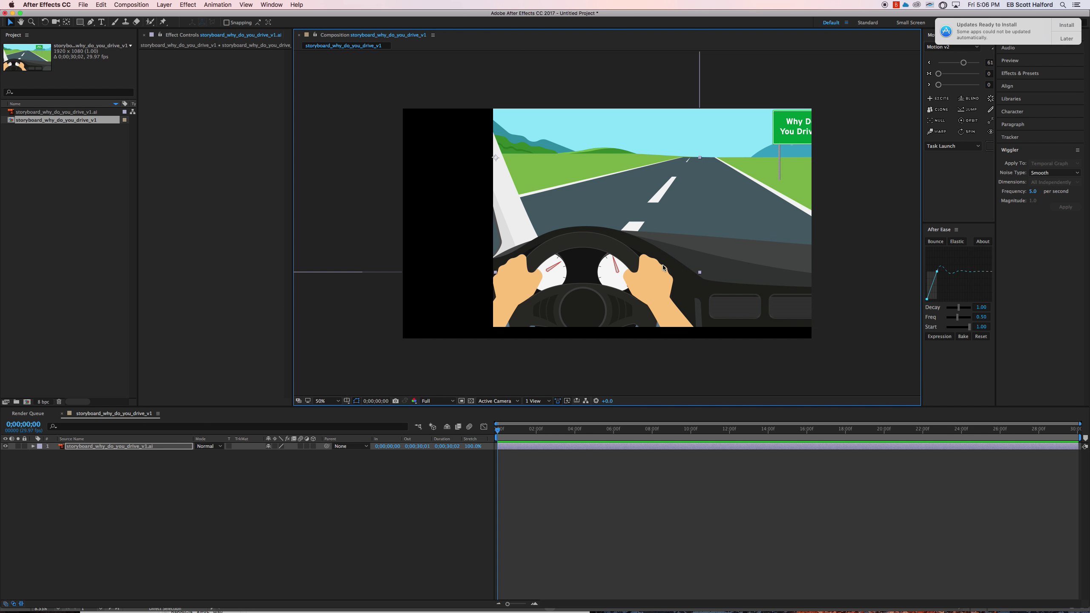
key("super+z")
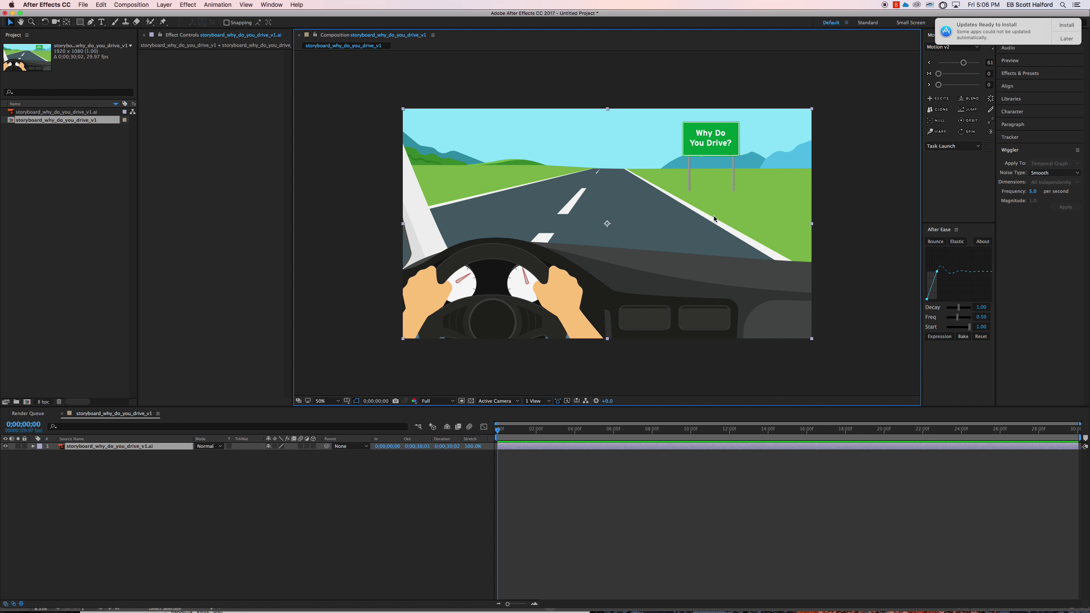
Switch to Illustrator, examine how the storyboard artwork is organized inside Layer 1, and clear the selection.
key("super+Tab")
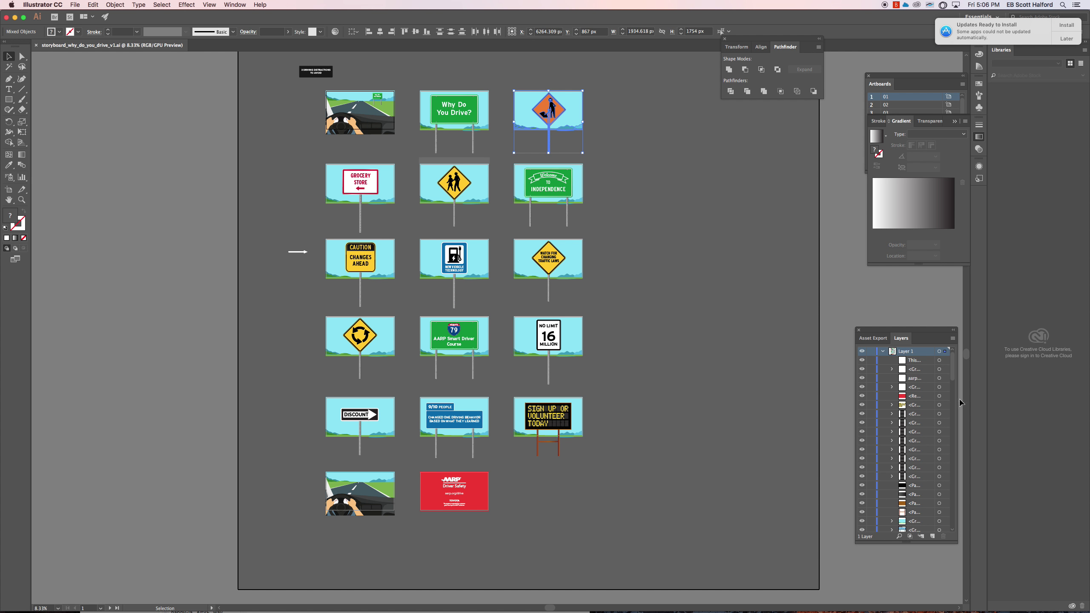
left_click(882, 352)
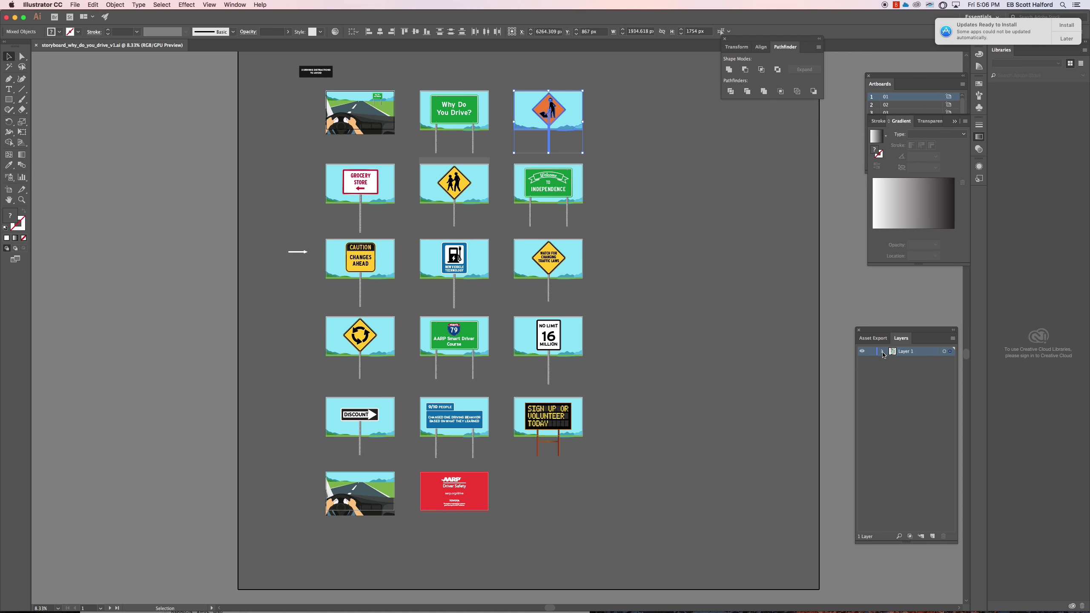
left_click(883, 352)
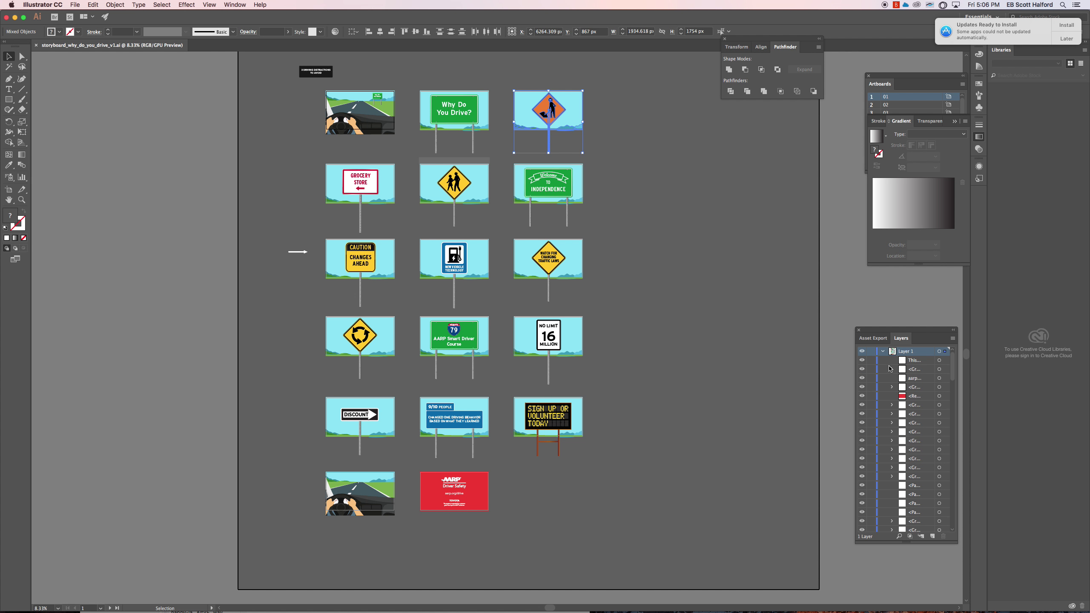
left_click(882, 352)
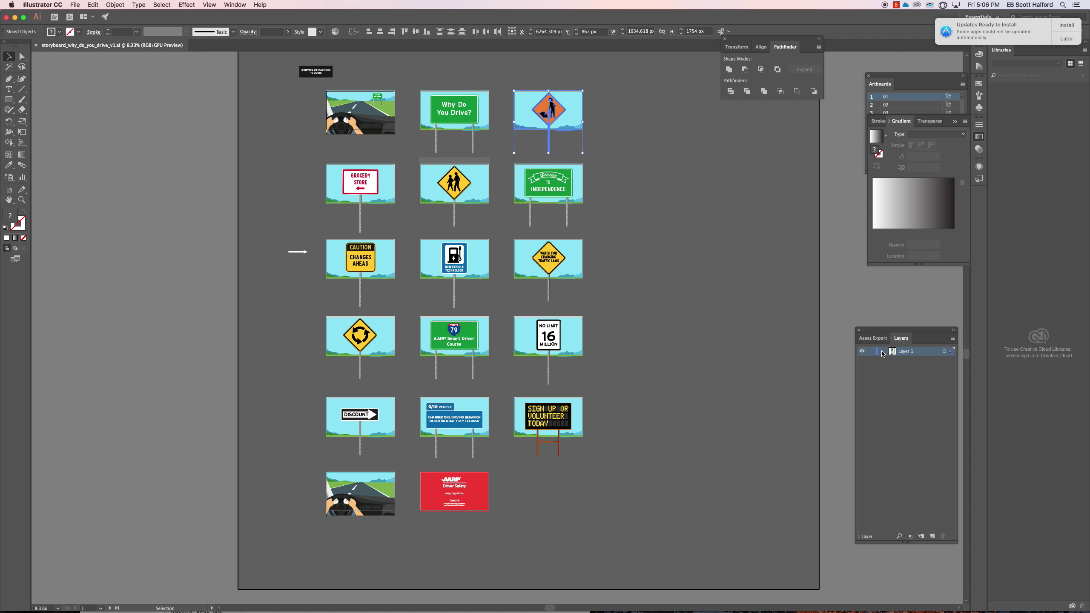
left_click(659, 400)
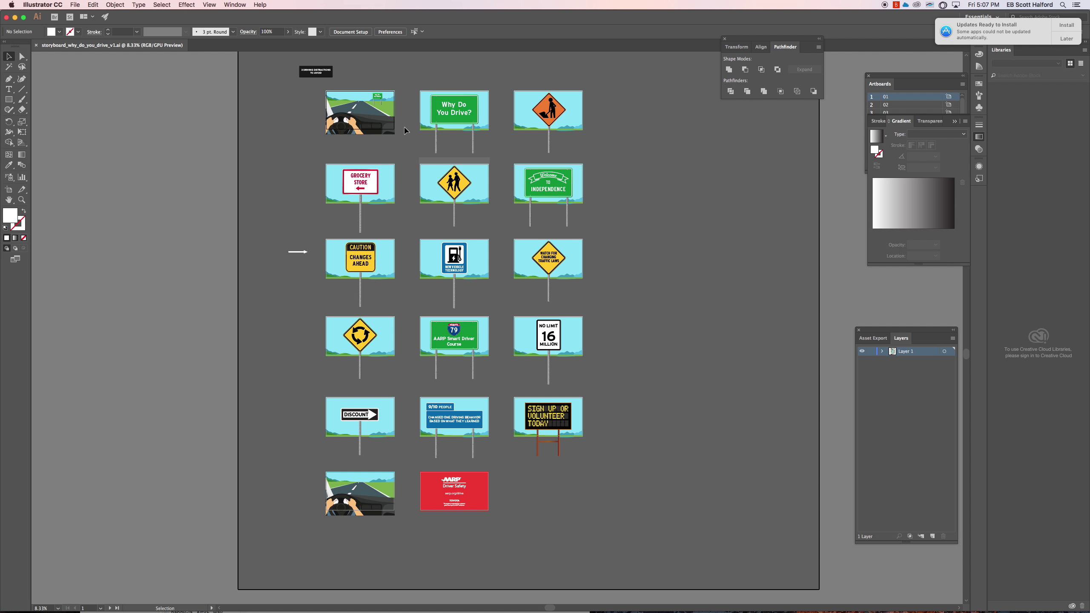
Select the road group in the first frame and inspect the storyboard's artboard boundaries with the Artboard tool.
left_click(349, 115)
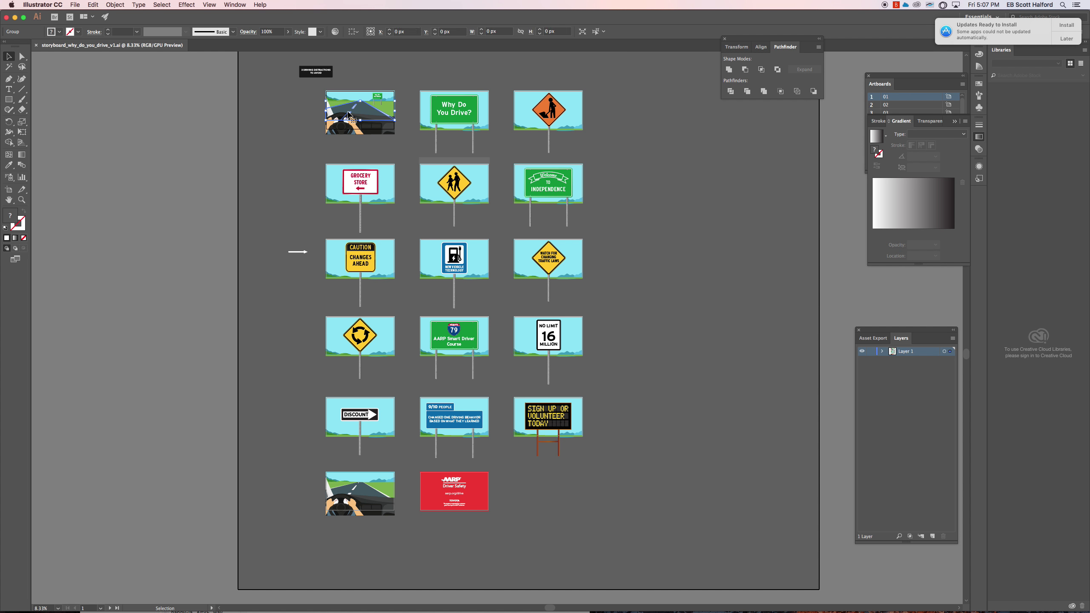
left_click(8, 154)
left_click(9, 190)
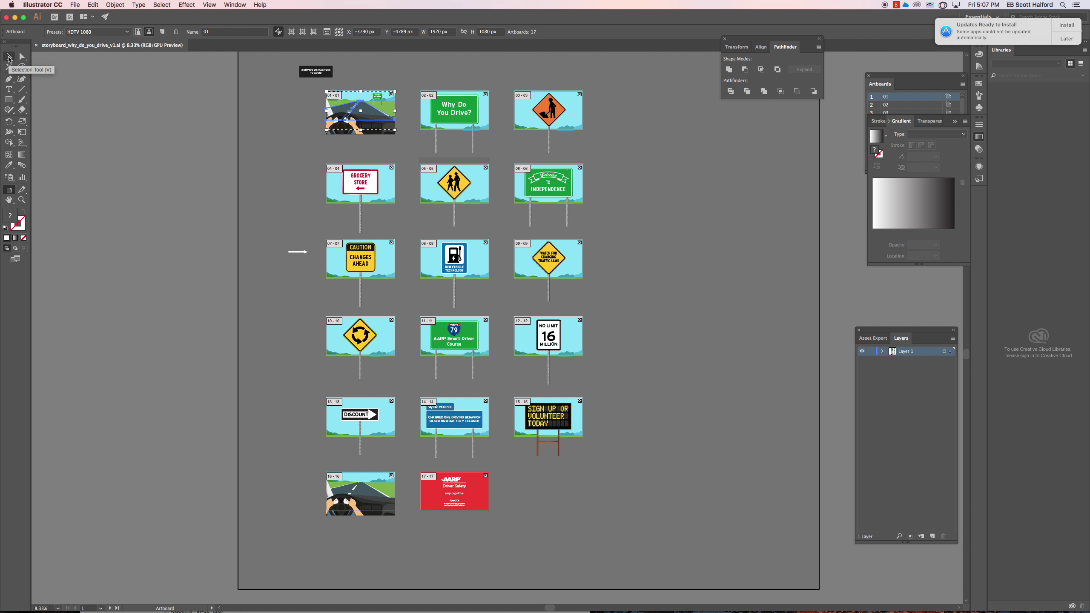
left_click(8, 57)
Switch back to After Effects and create shapes from the storyboard vector layer.
key("super+Tab")
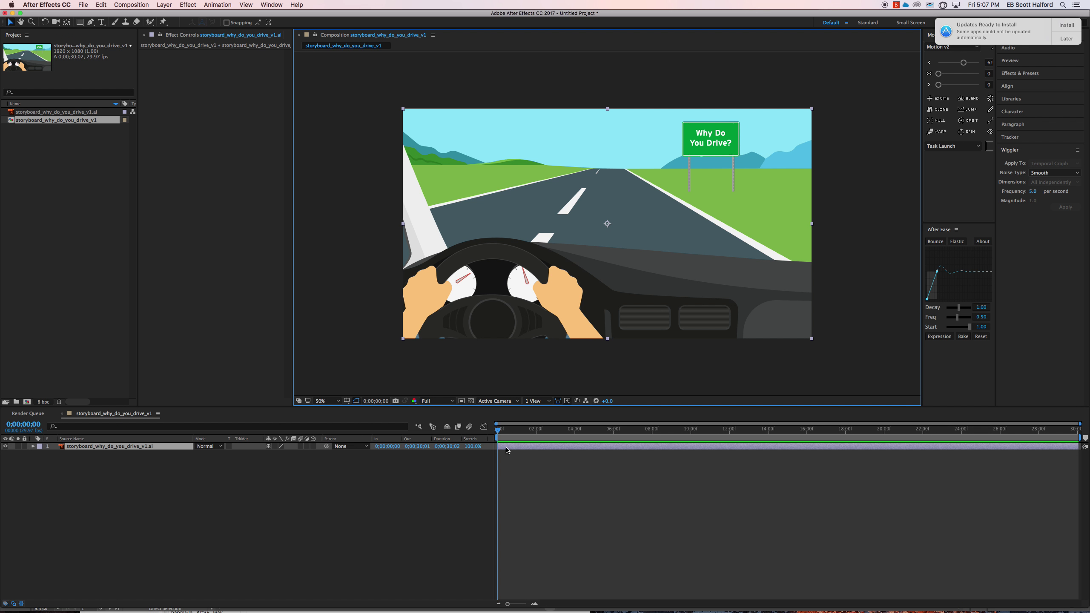
right_click(506, 448)
left_click(411, 481)
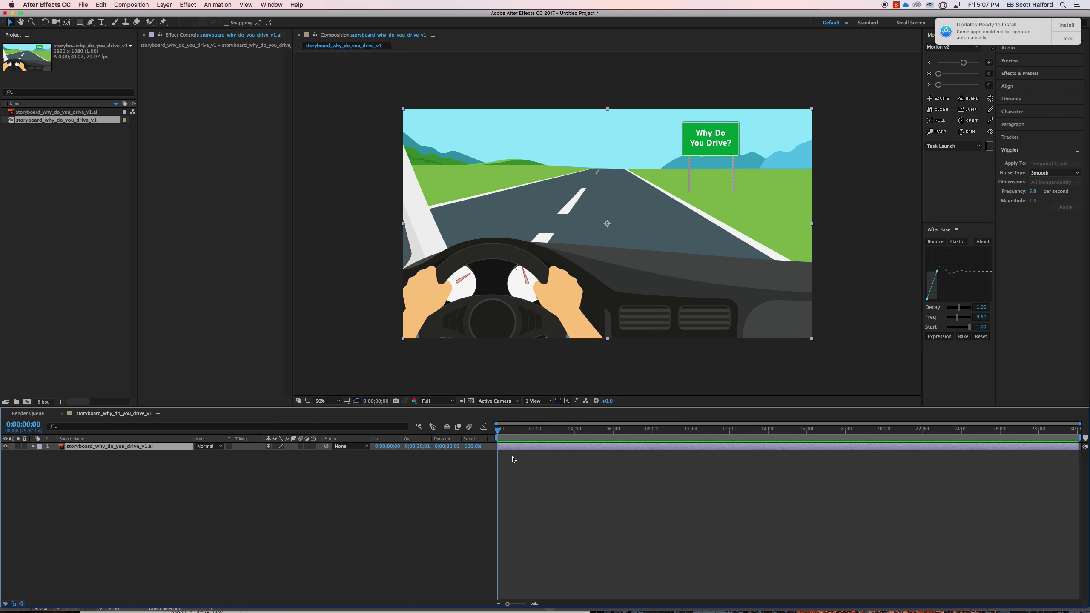
right_click(514, 448)
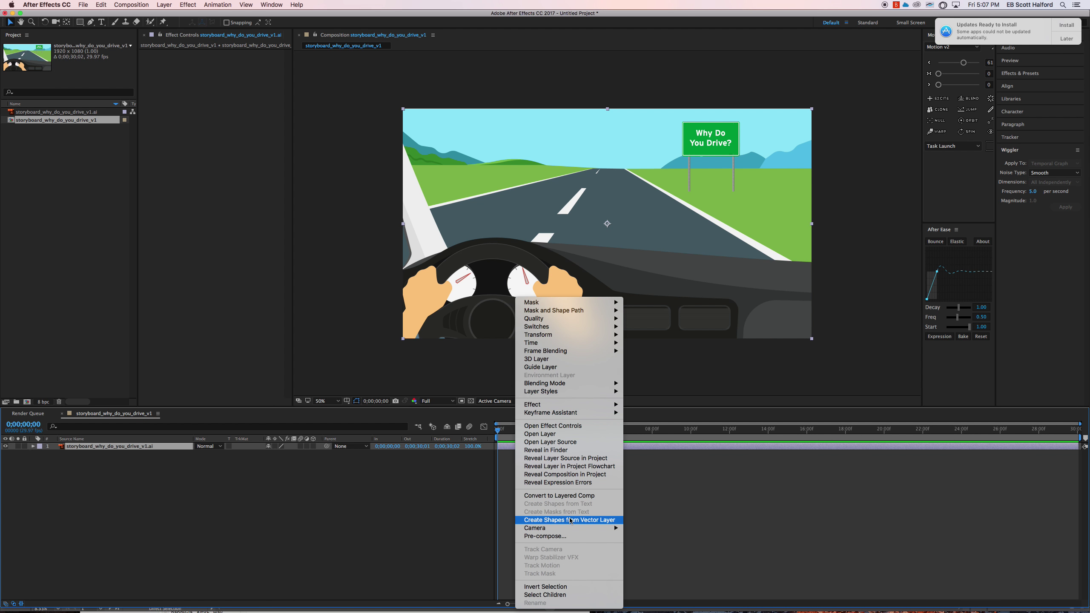
left_click(570, 521)
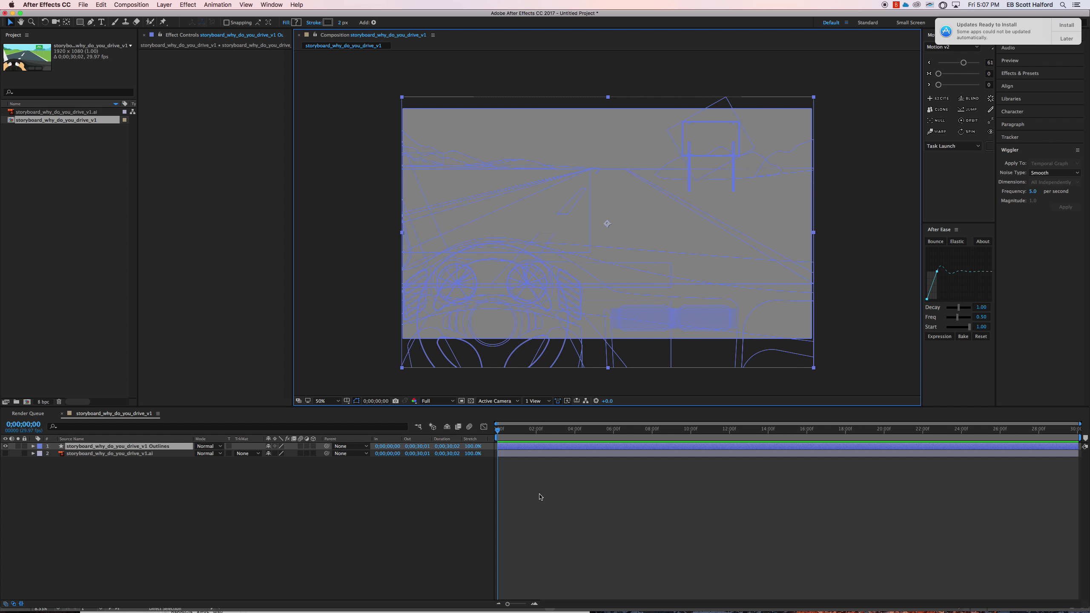
Inspect the new outlines layer's paths and make the original storyboard_why_do_you_drive_v1.ai layer visible.
left_click(71, 485)
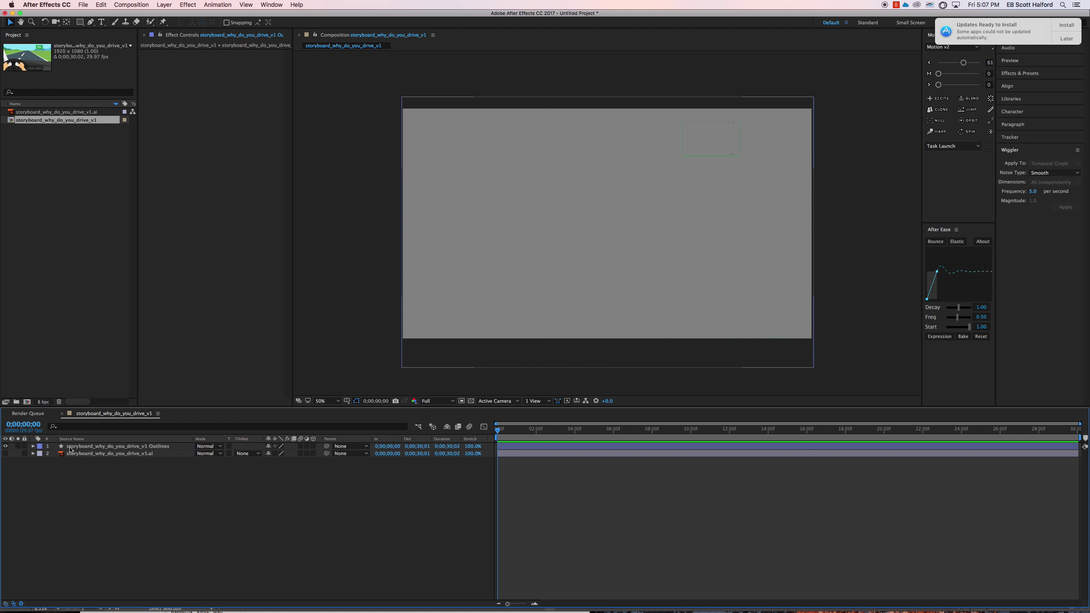
left_click(72, 447)
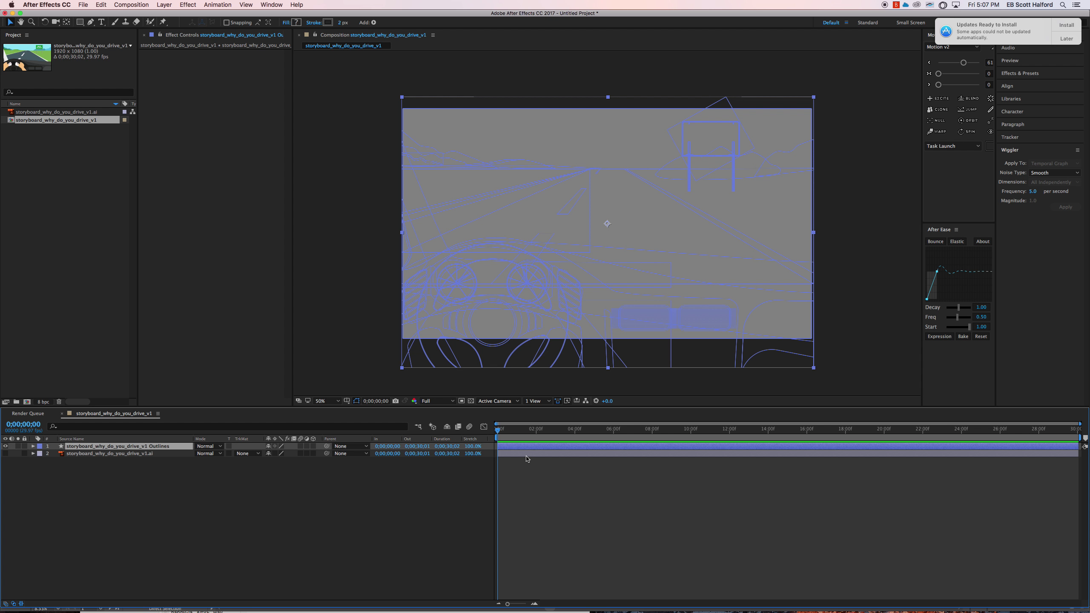
left_click(13, 454)
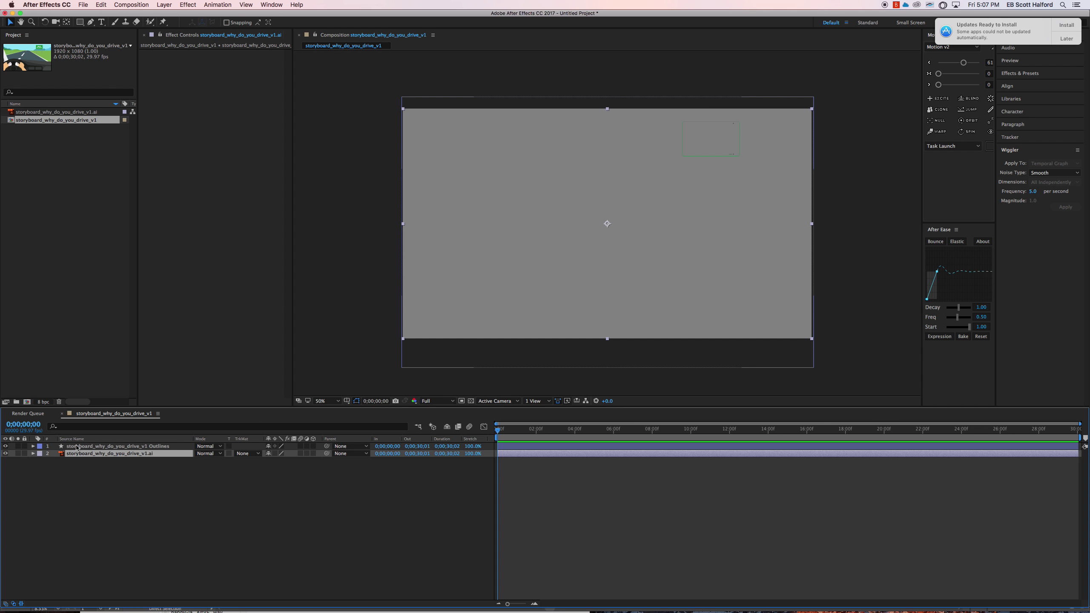
Delete both the outlines layer and the original storyboard layer from the composition.
left_click(77, 447)
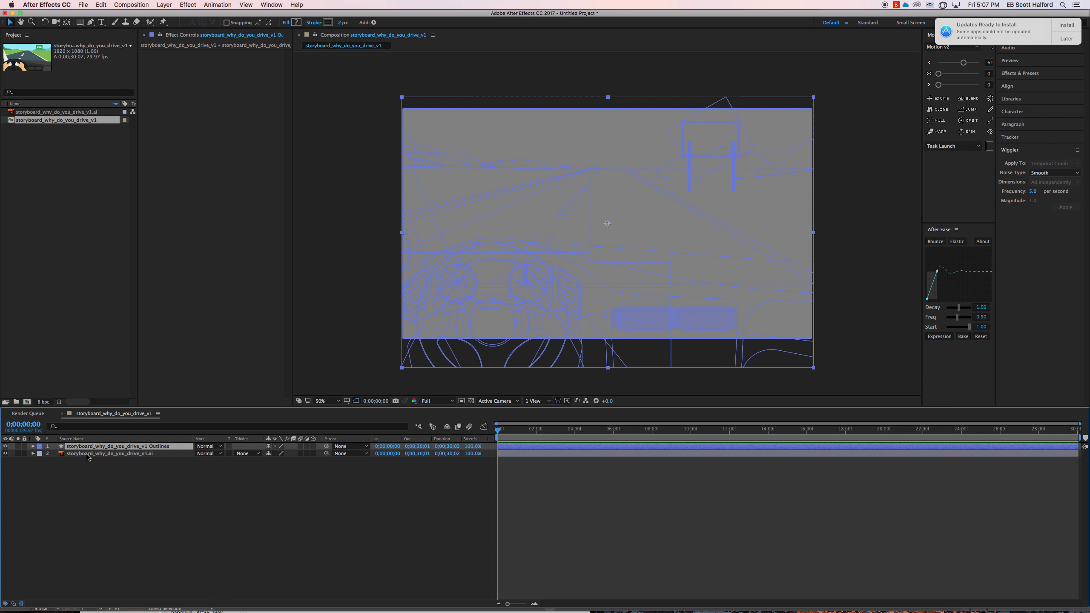
left_click(115, 535)
left_click(88, 447)
left_click(89, 454)
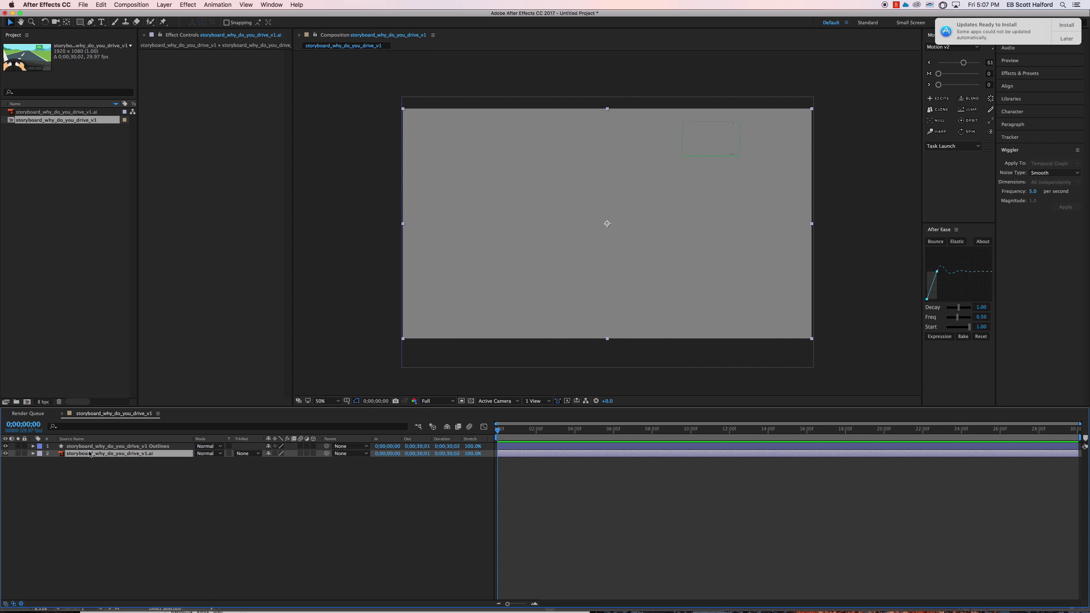
key("Delete")
left_click(77, 446)
key("Delete")
Remove the storyboard composition and the imported Illustrator file from the project.
left_click(34, 170)
left_click(32, 120)
left_click(32, 114, "shift")
key("Delete")
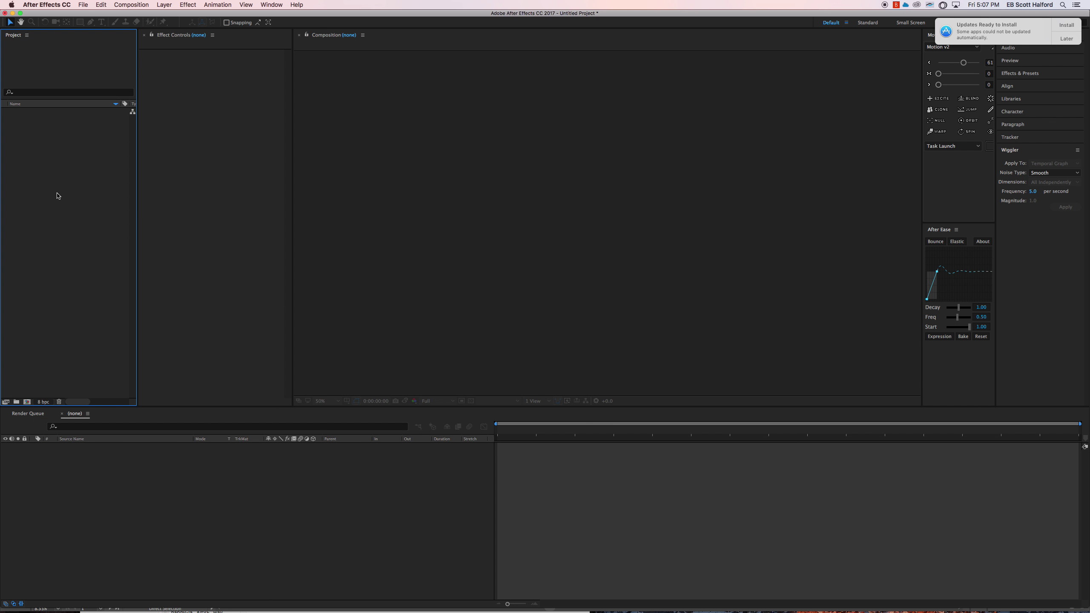
Switch to Illustrator, bring the first storyboard frame into close view, and clear the selection.
key("super+Tab")
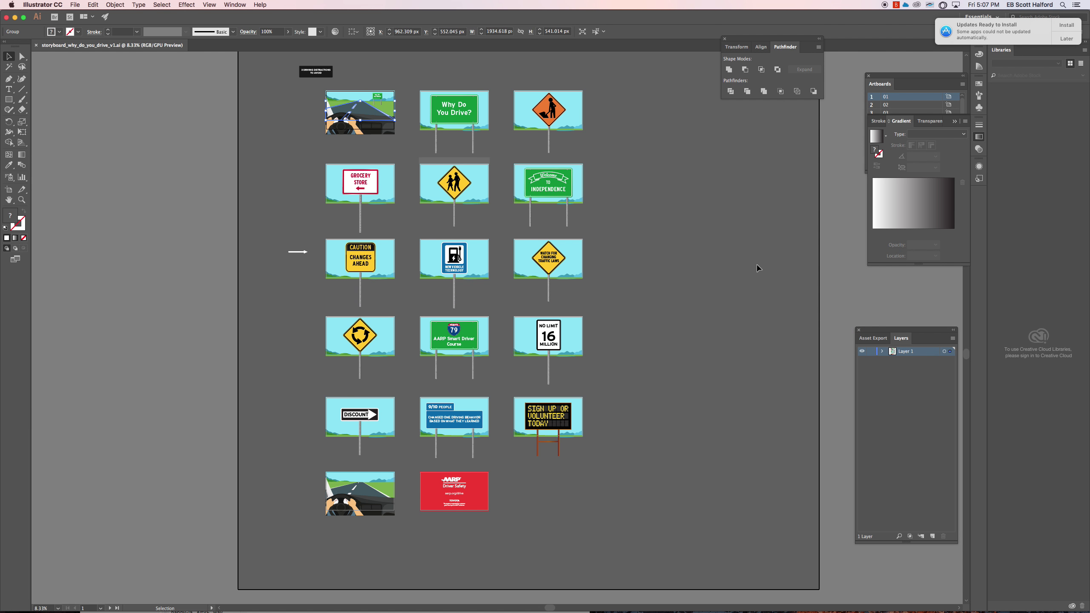
left_click_drag(276, 138, 298, 164)
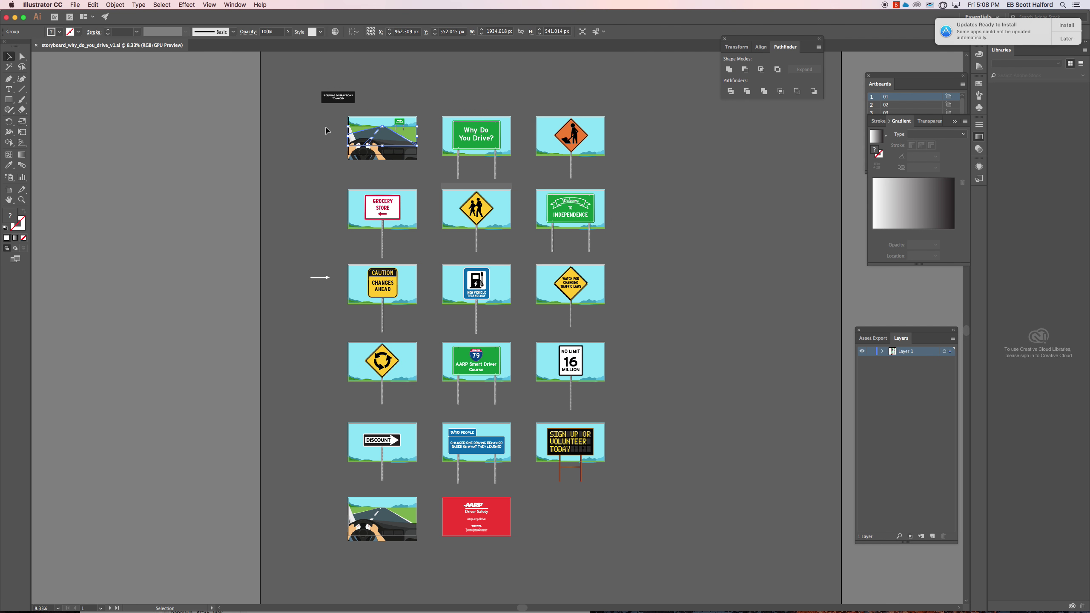
key("super+equal")
key("super+equal")
key("super+equal")
key("super+equal")
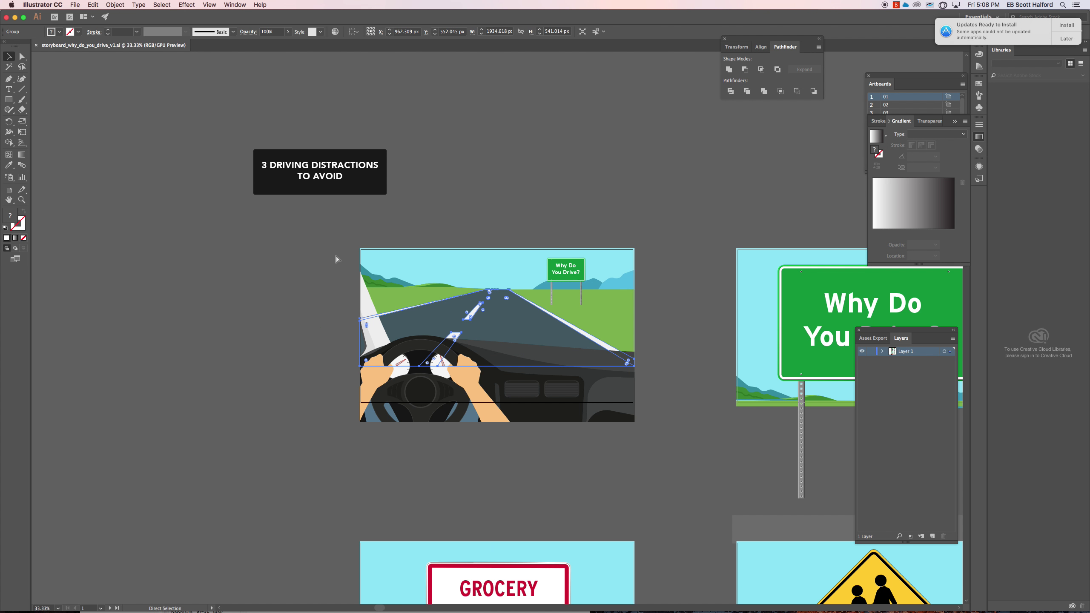
key("super+equal")
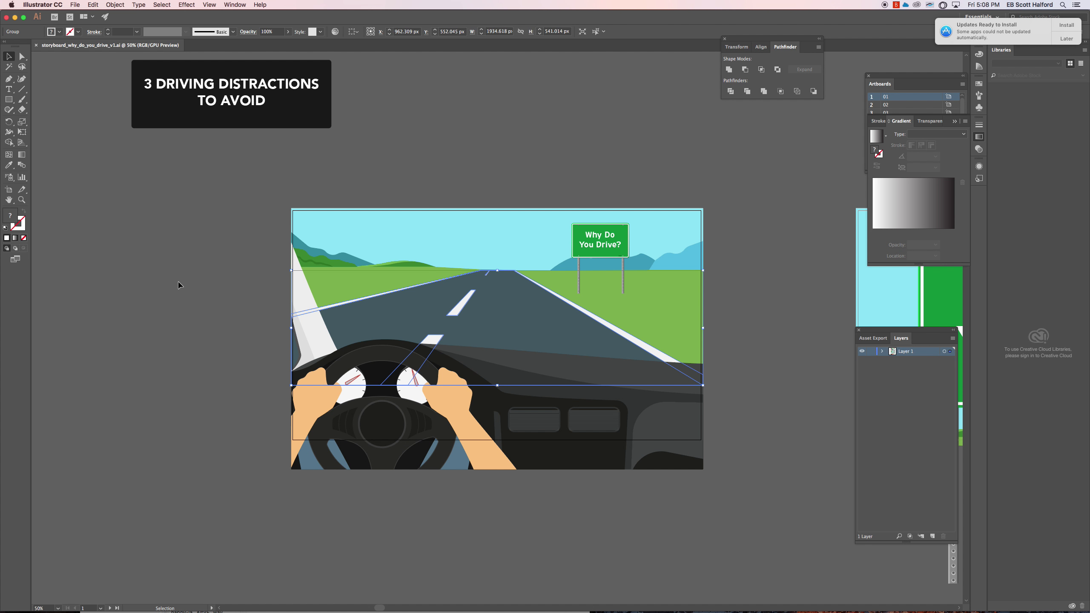
left_click(178, 285)
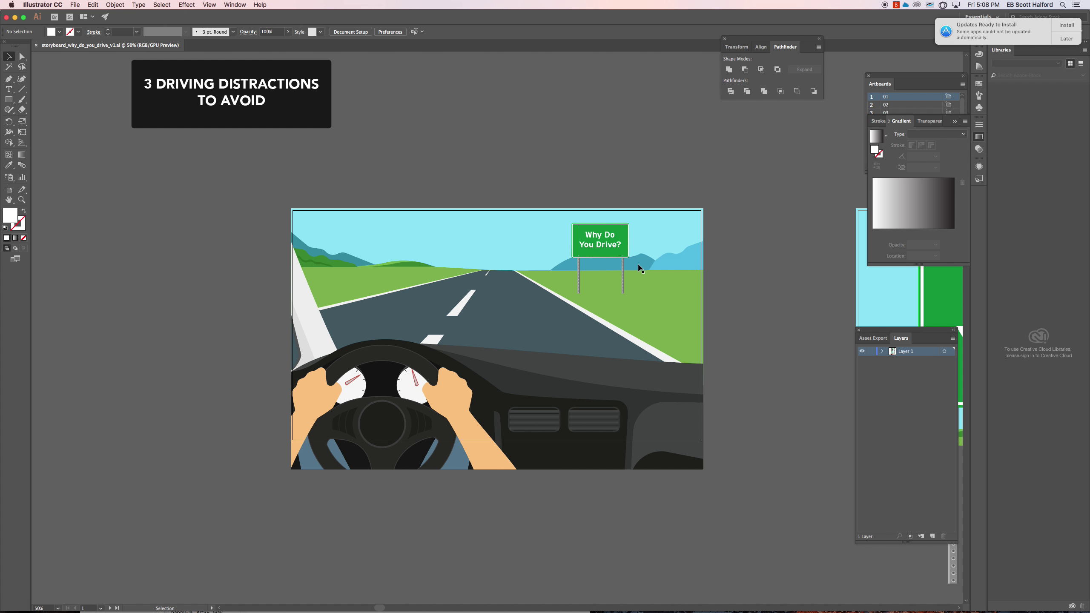
Inspect how the first frame's mountains, road, sign text and two arms are grouped by selecting each in turn.
left_click(682, 268)
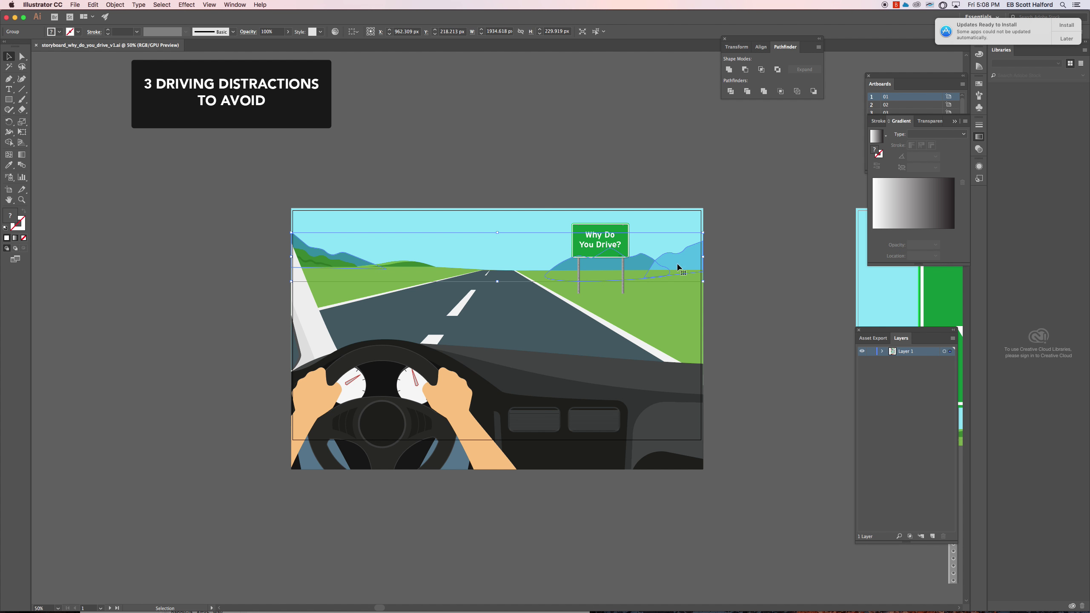
left_click(683, 263)
left_click(683, 262)
left_click(499, 321)
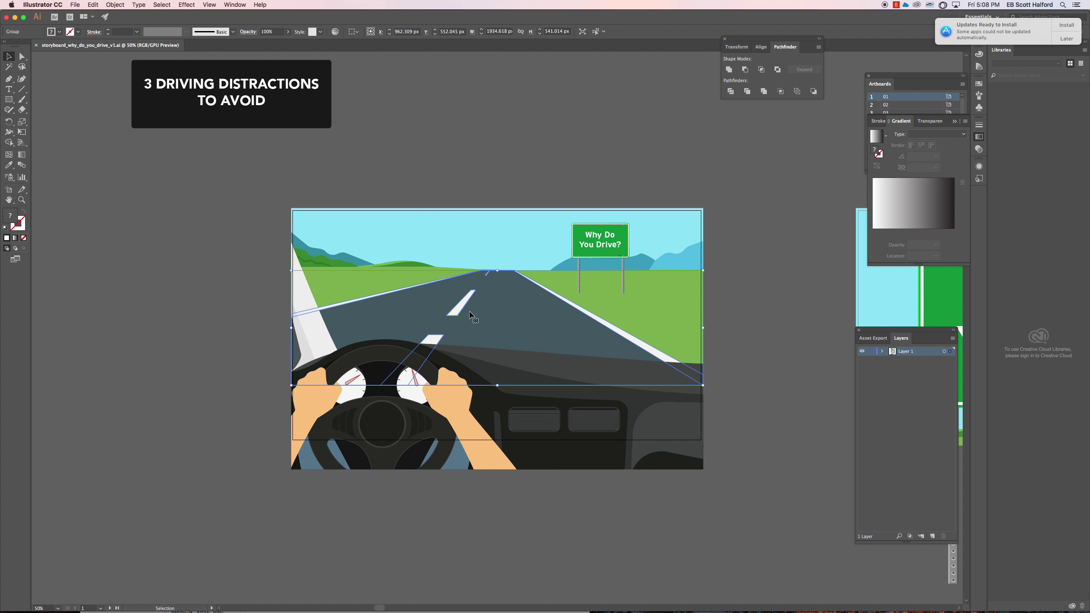
left_click(596, 244)
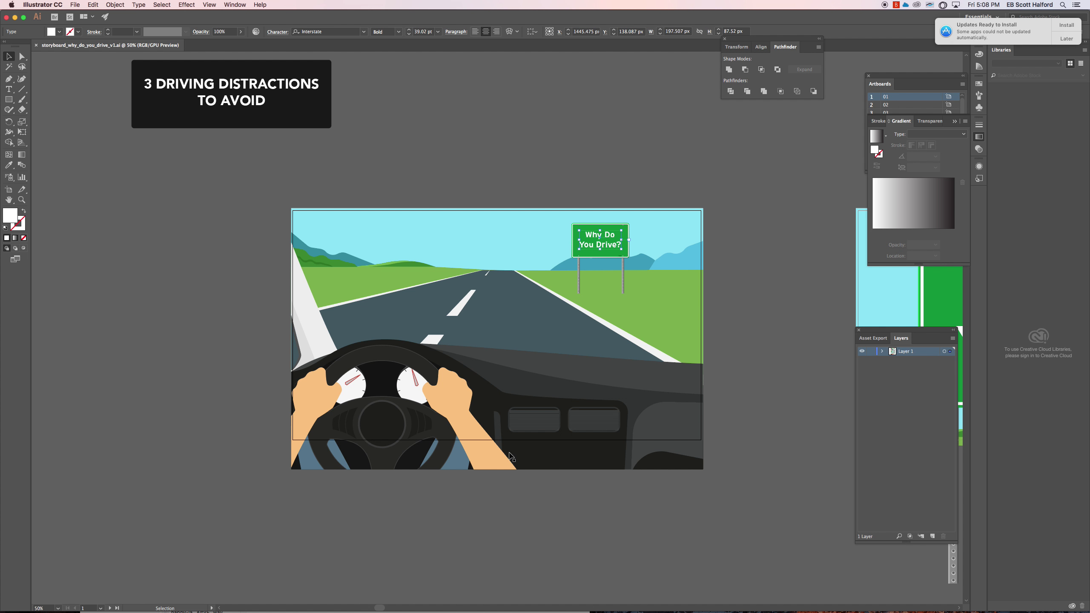
left_click(319, 404)
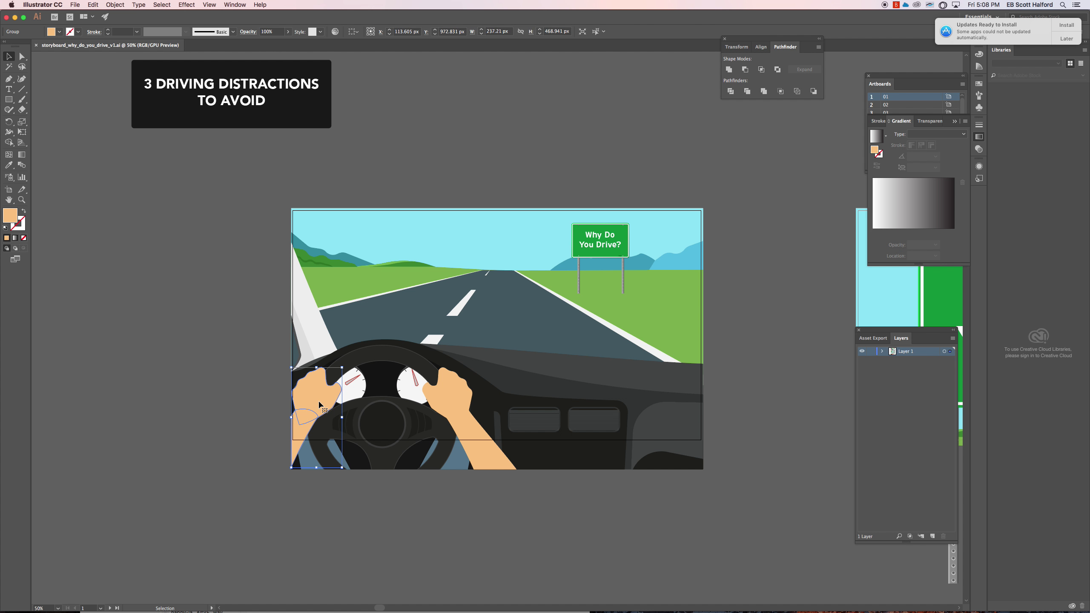
left_click(454, 403)
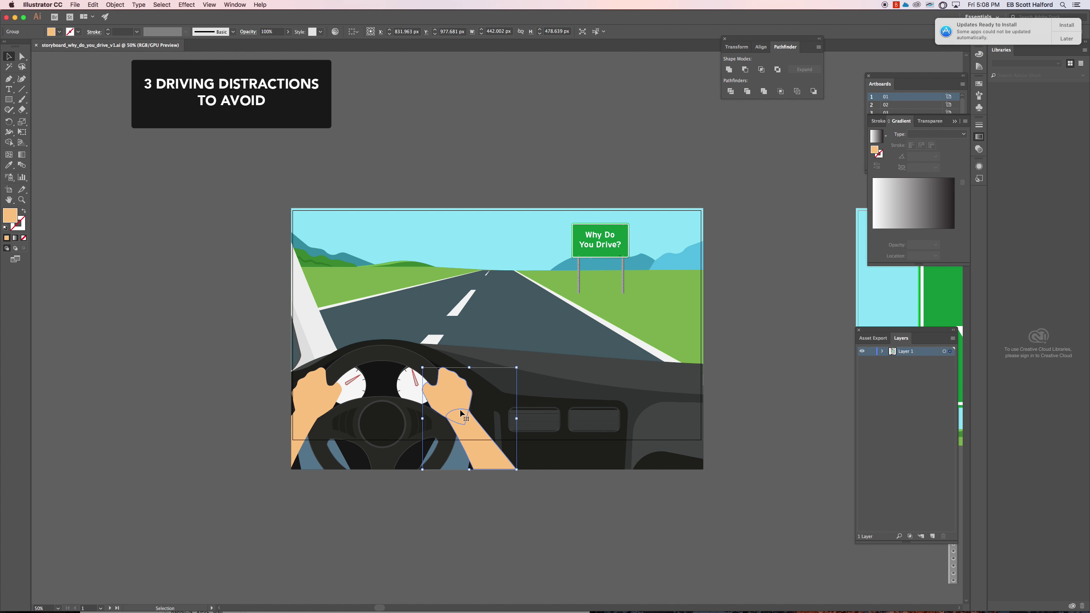
Examine the separate hand and forearm shapes of the driver's right arm group up close, then clear the selection.
key("super+equal")
key("super+equal")
key("super+equal")
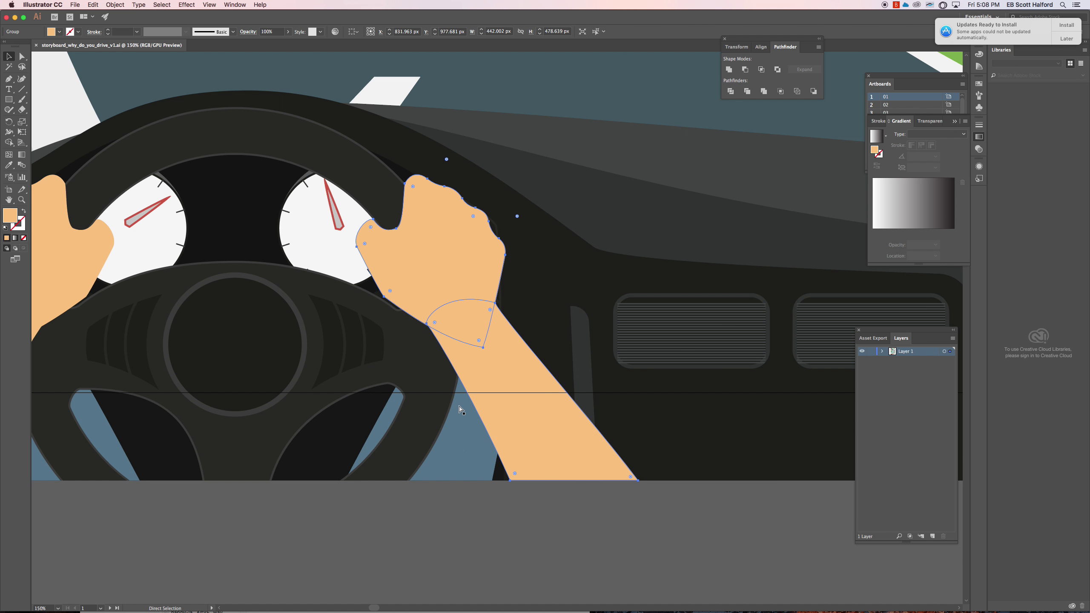
left_click(514, 547)
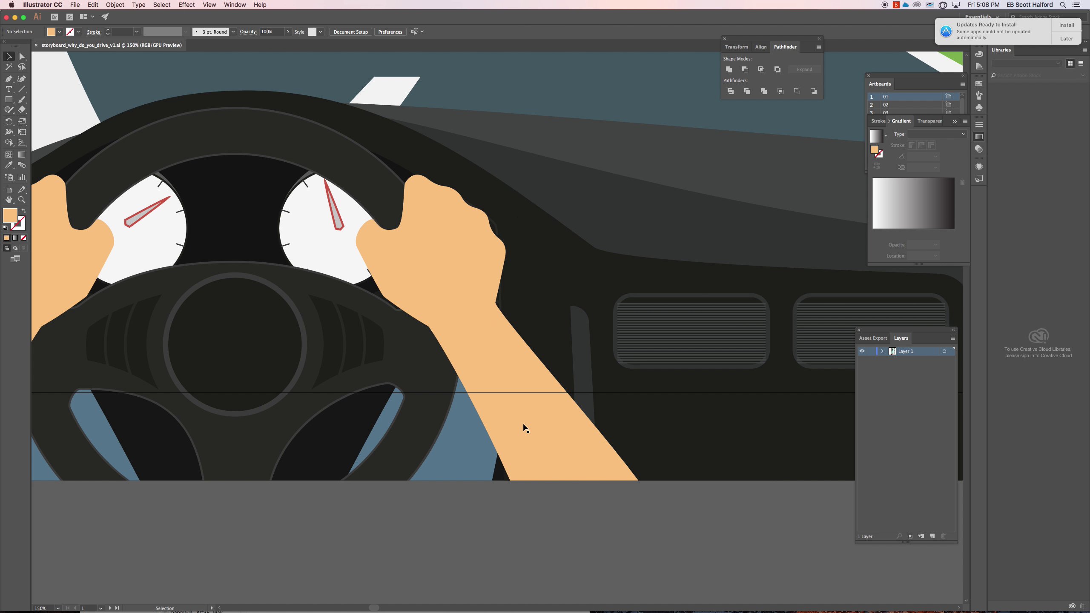
left_click(525, 433)
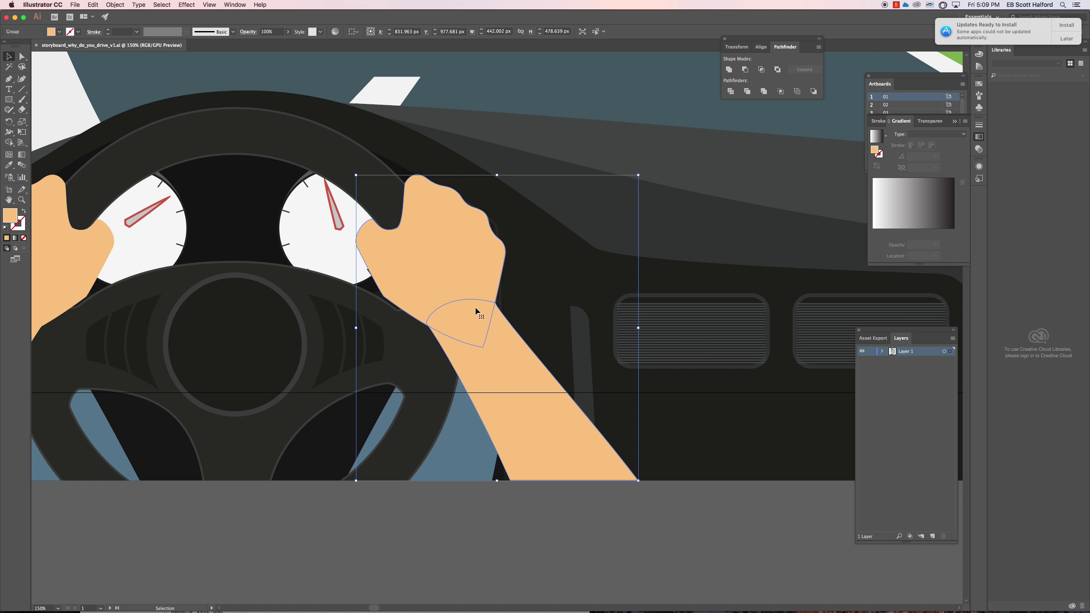
key("super+minus")
key("super+minus")
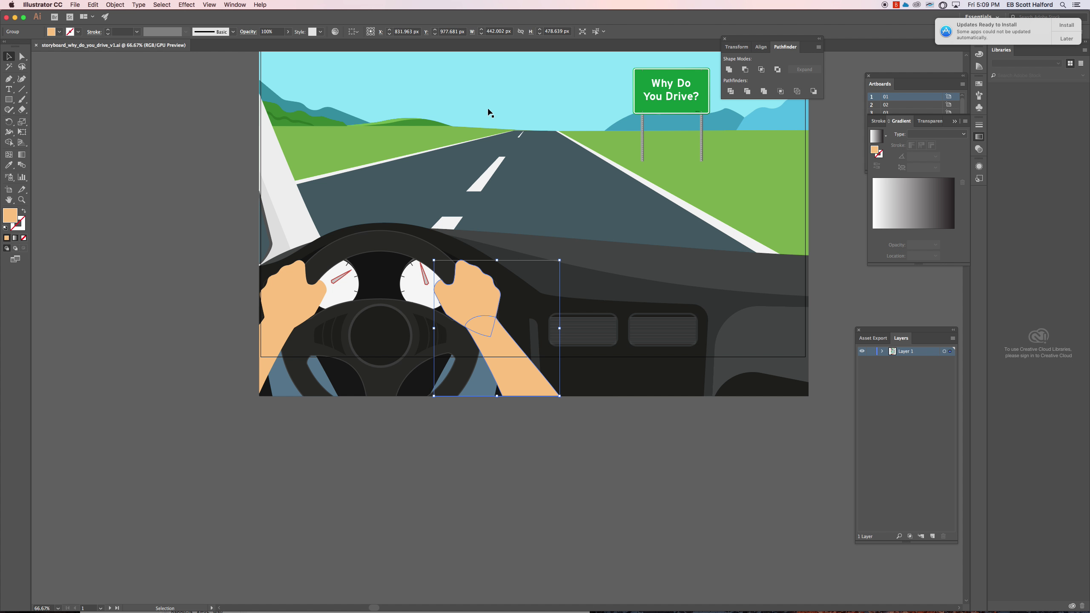
left_click_drag(404, 207, 335, 286)
key("super+minus")
key("super+minus")
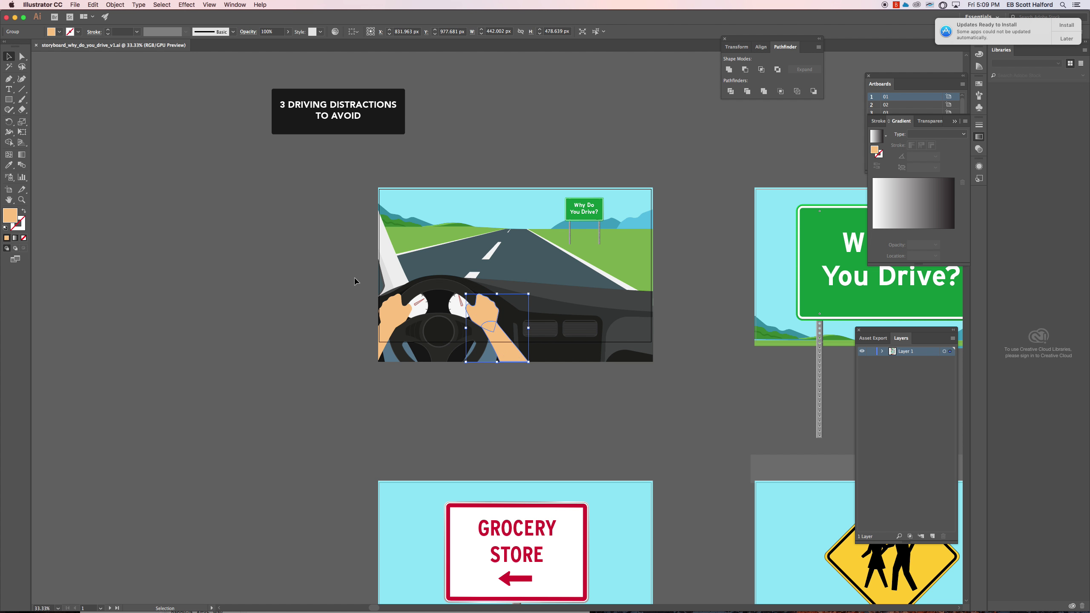
left_click(350, 278)
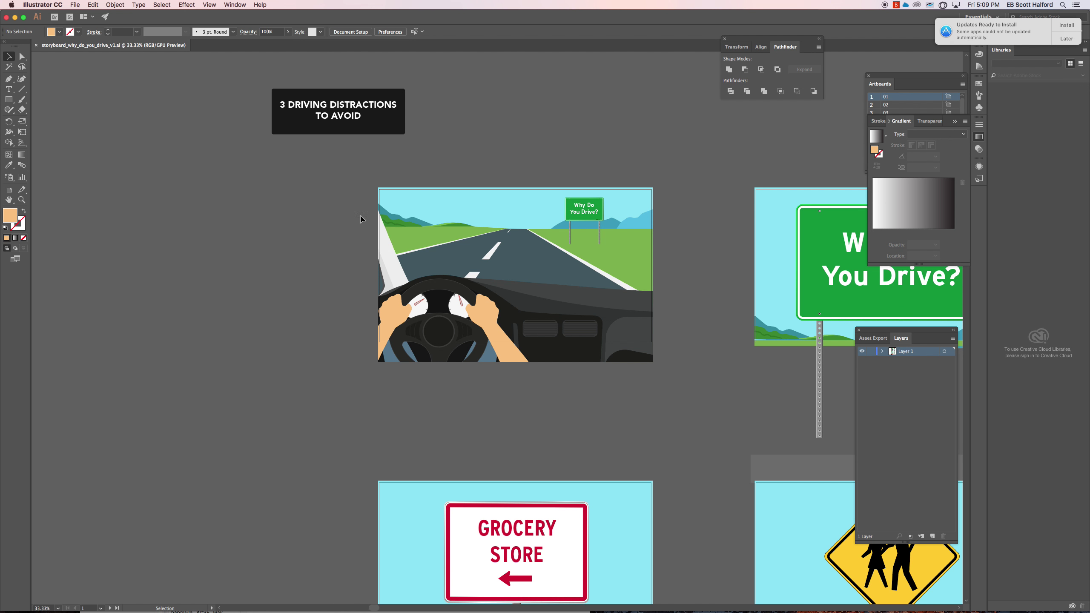
Select all the artwork of the first frame and create a new 1920 x 1080 px RGB document.
left_click_drag(360, 218, 683, 372)
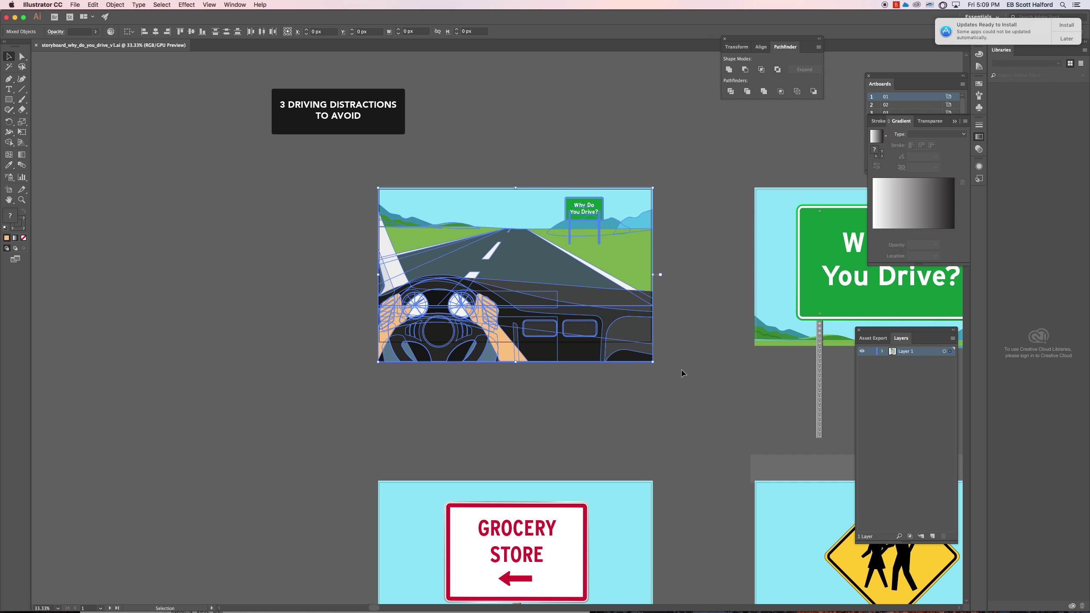
key("a")
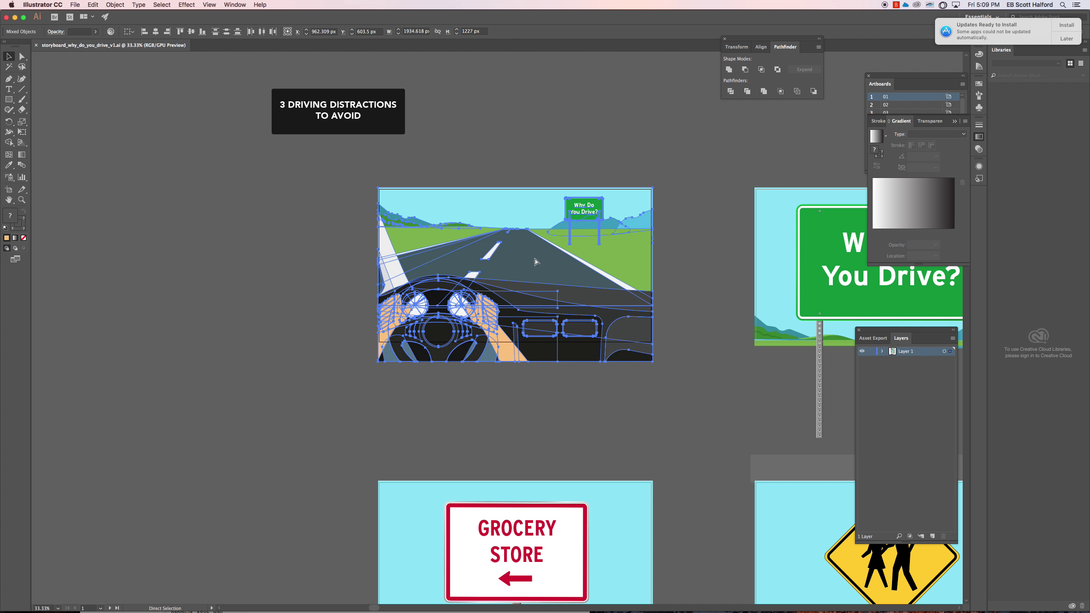
key("super+n")
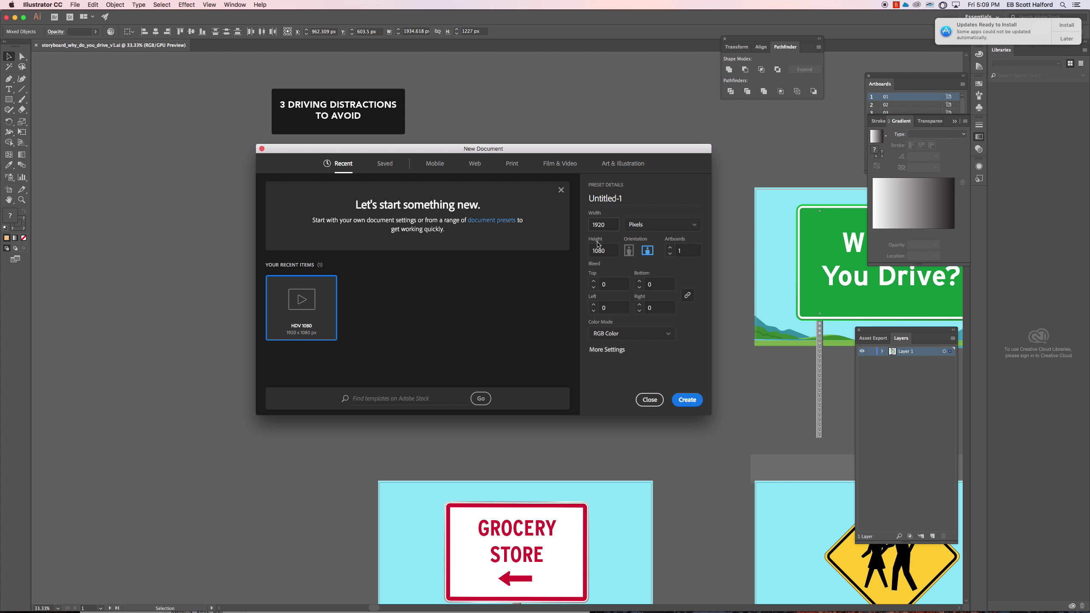
left_click(687, 401)
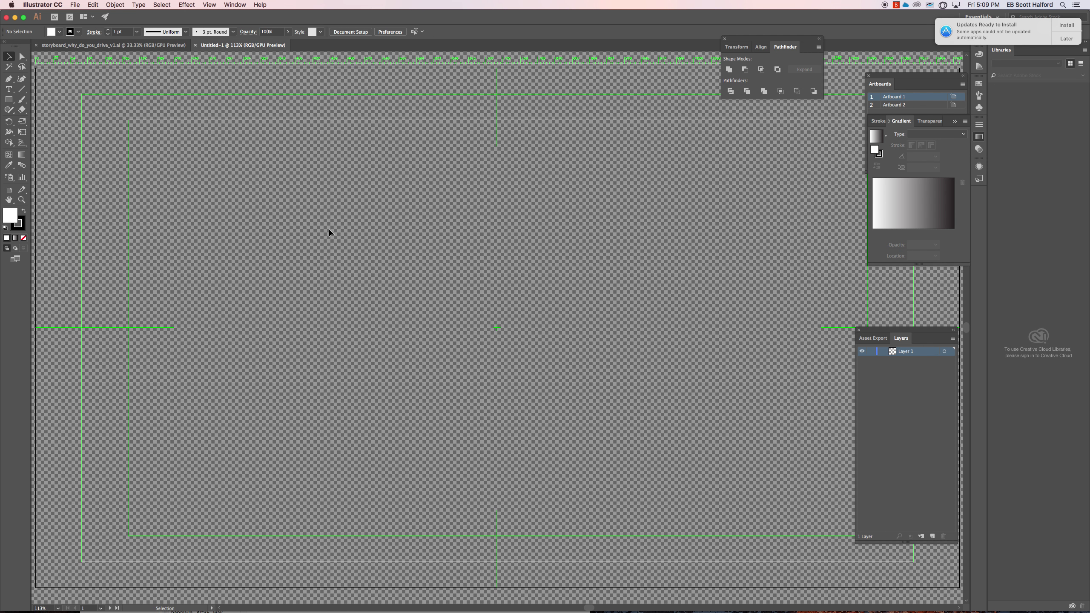
key("super+1")
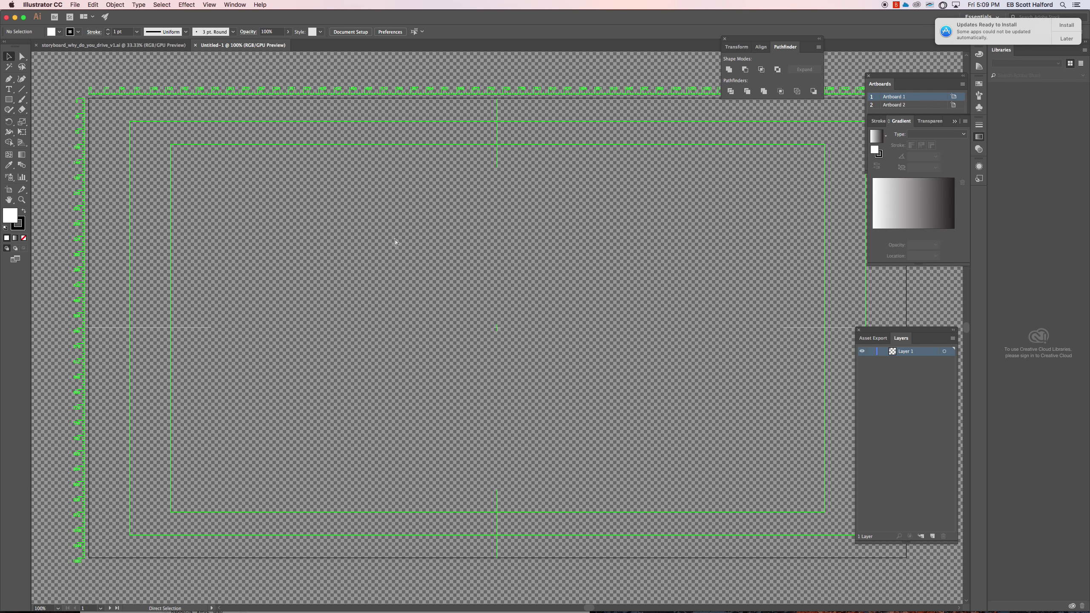
key("super+minus")
left_click_drag(567, 290, 481, 279)
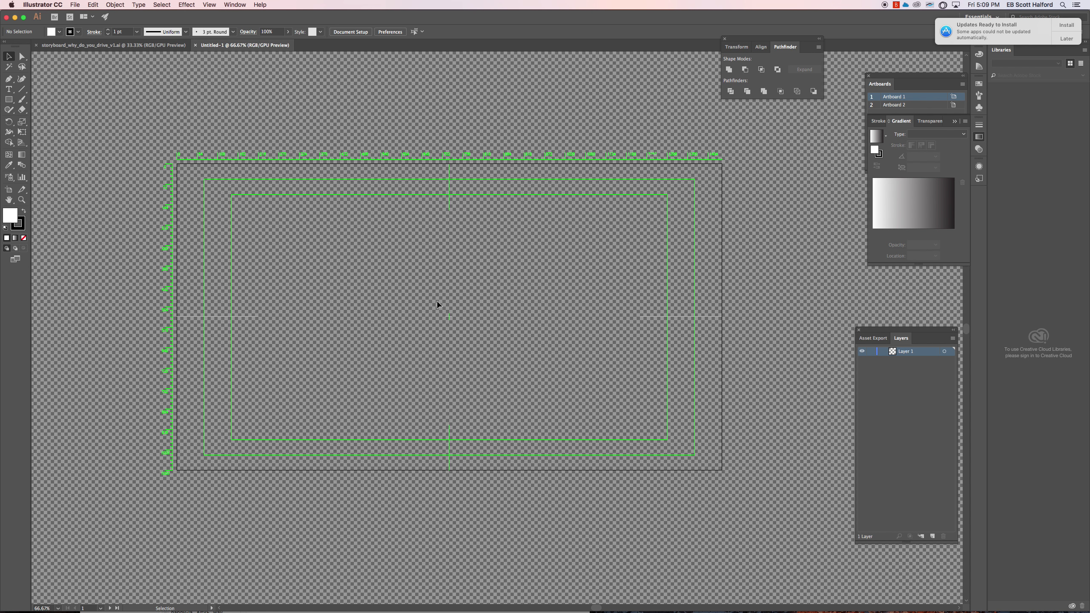
Copy the selected driving scene into the new document and align it to the artboard's top-left corner.
left_click(128, 45)
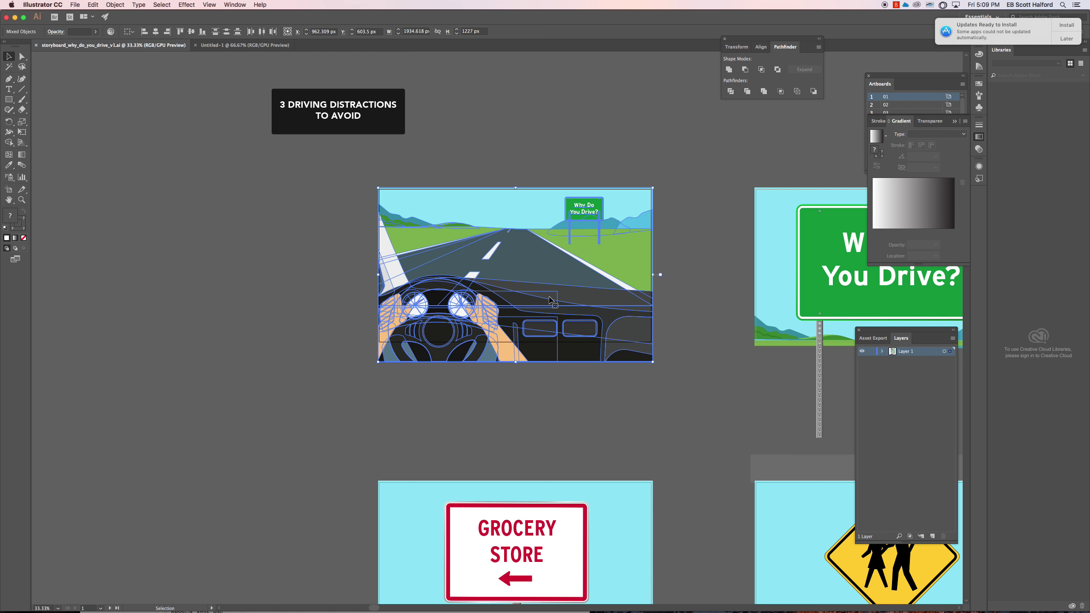
left_click(242, 44)
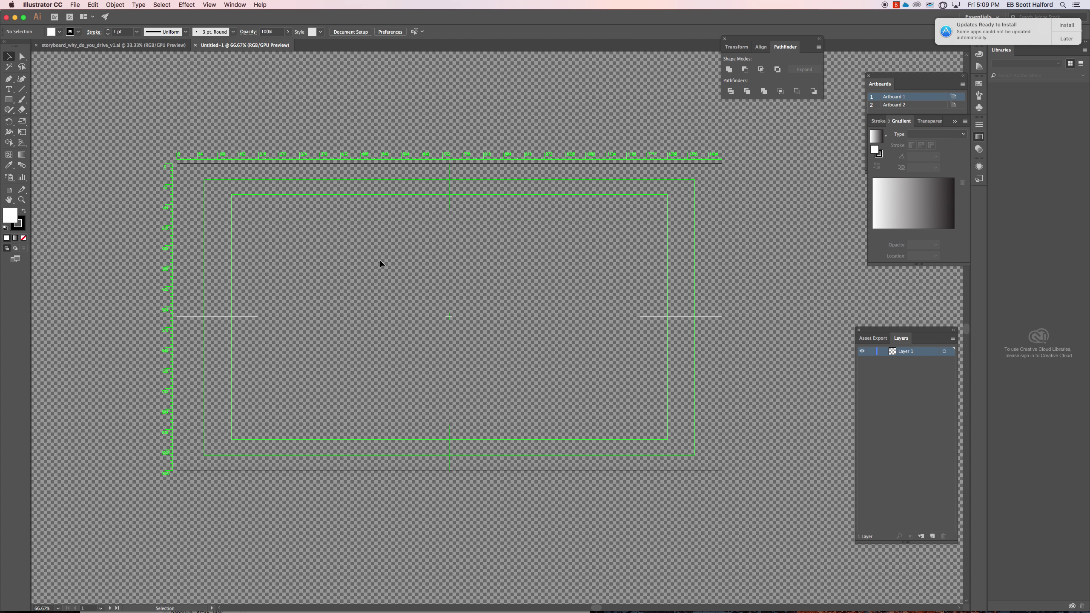
key("a")
key("v")
key("super+v")
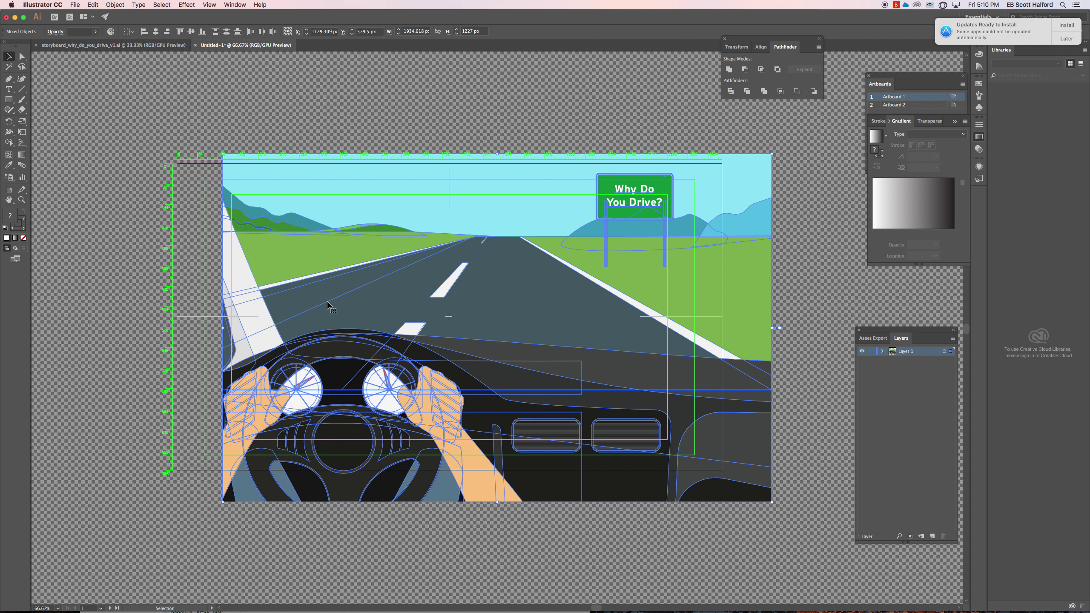
left_click_drag(739, 197, 672, 201)
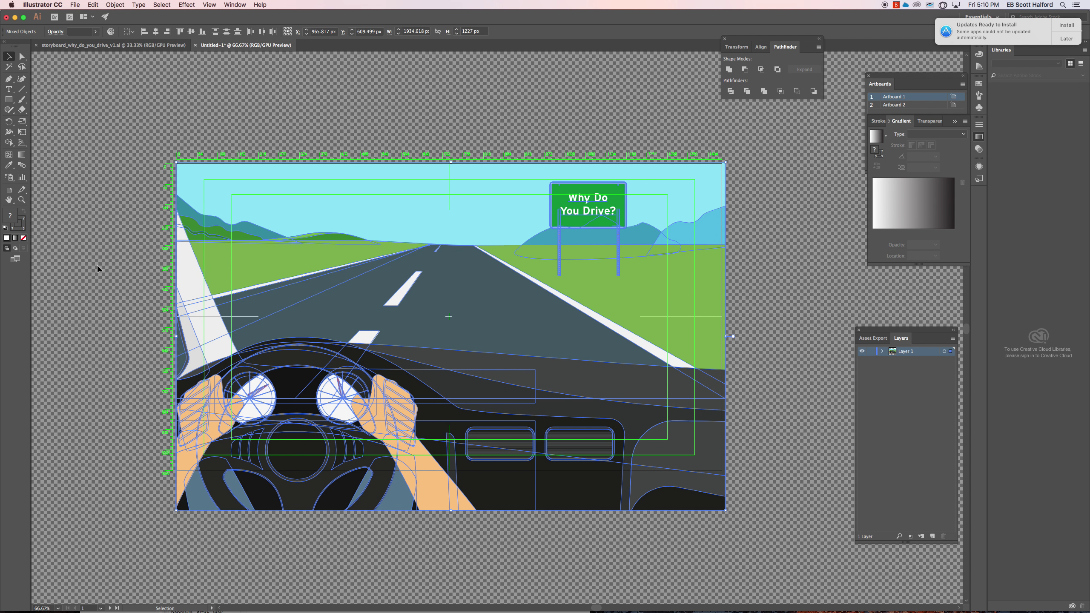
left_click(92, 333)
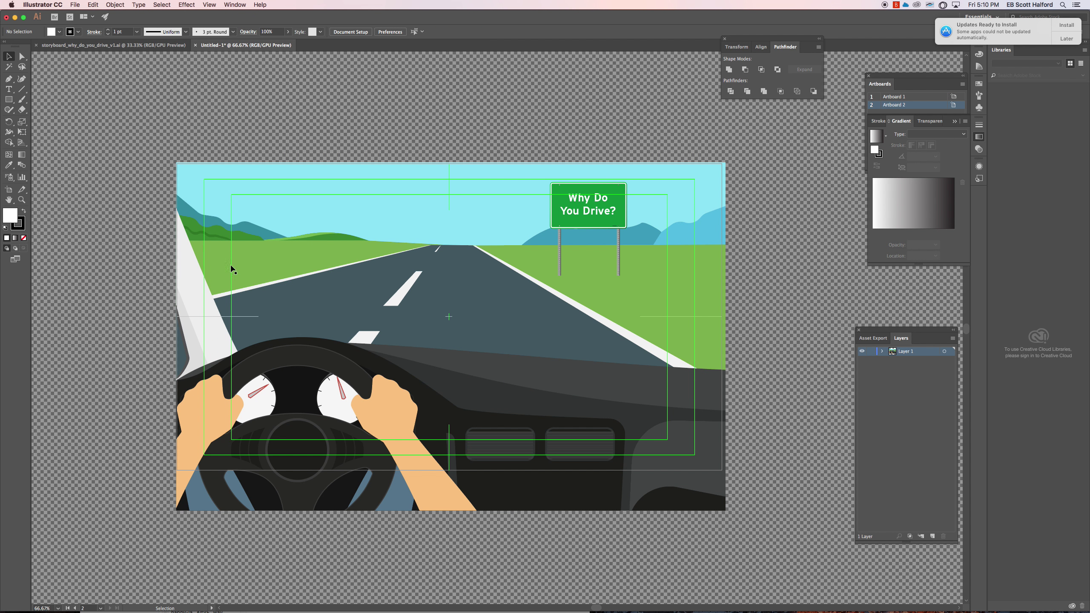
Check the steering wheel and sky objects, then scale the whole scene to about 985 x 624 px and place it near the artboard's center.
left_click(286, 351)
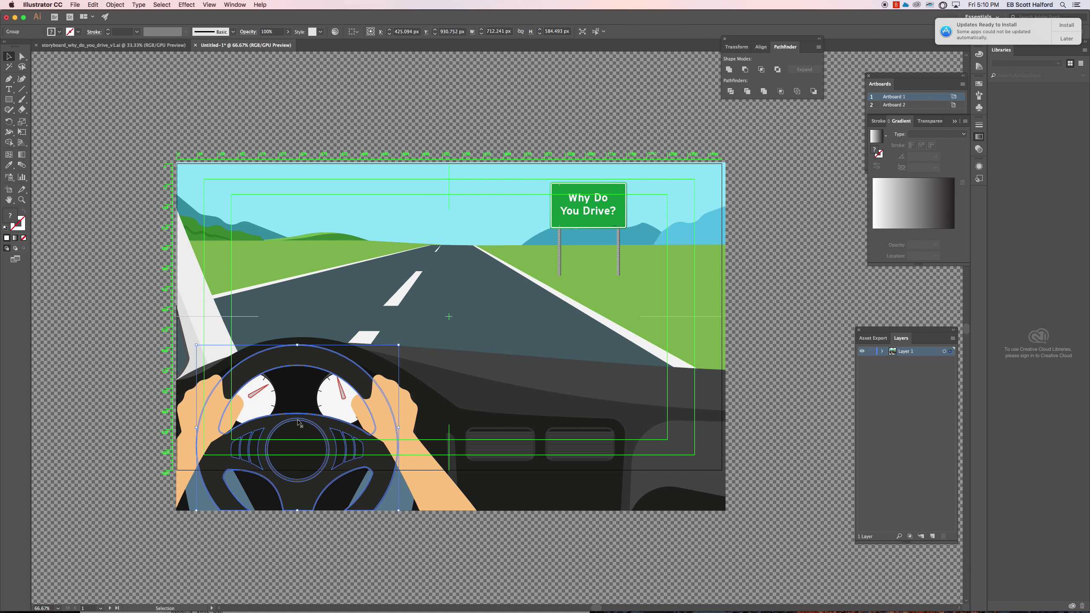
left_click(185, 187)
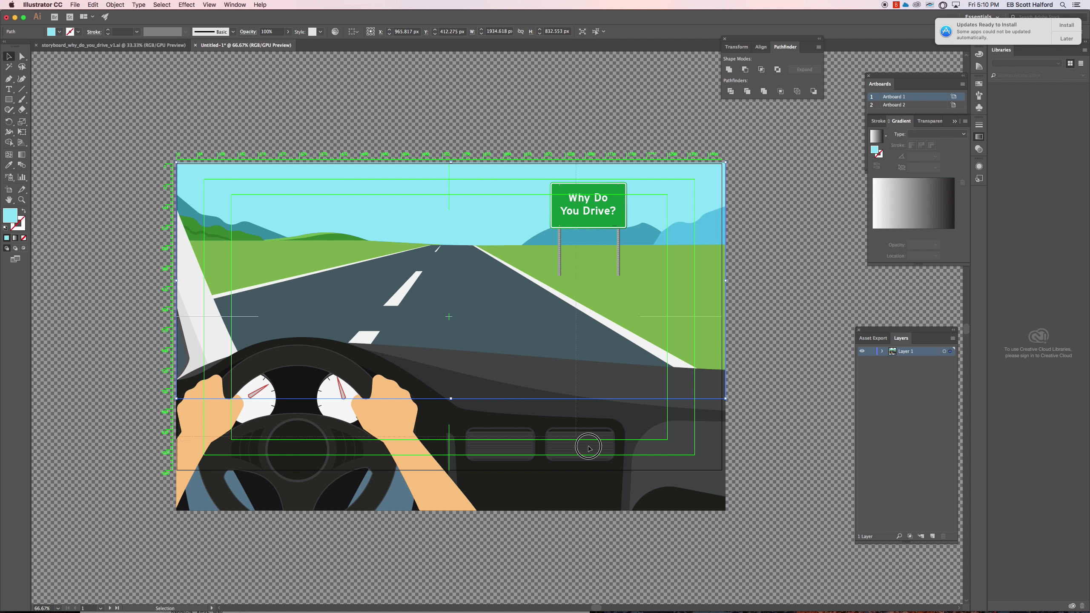
key("super+a")
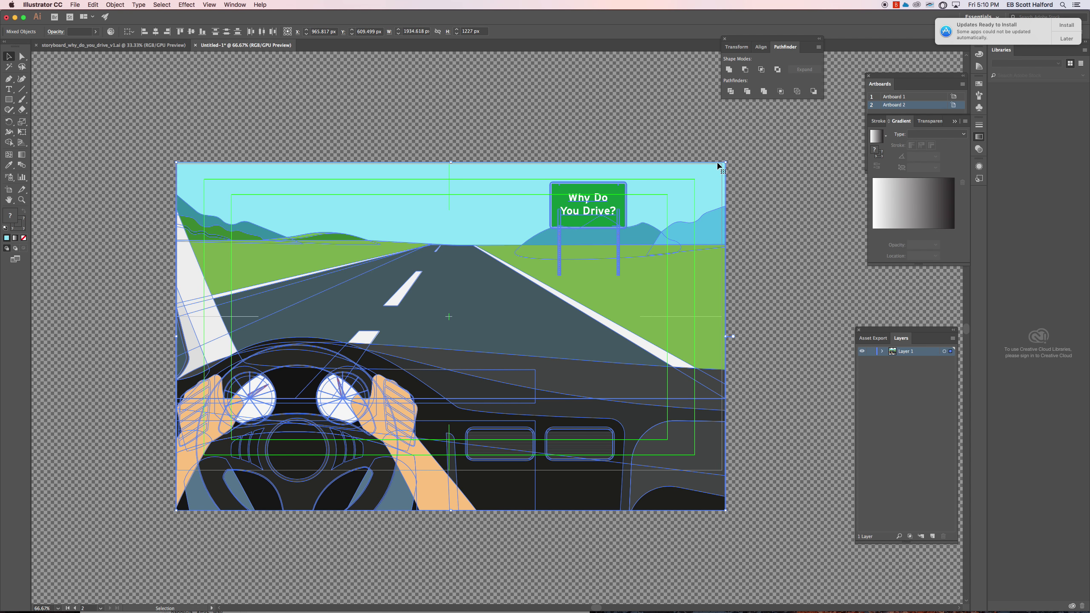
left_click_drag(728, 163, 455, 333)
left_click_drag(343, 405, 511, 288)
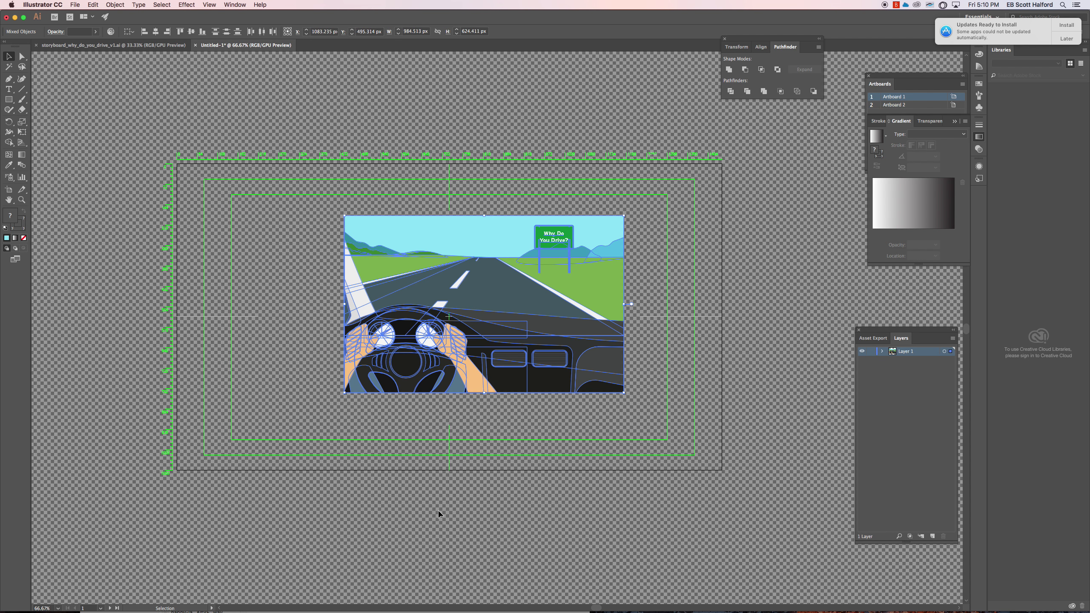
left_click(401, 439)
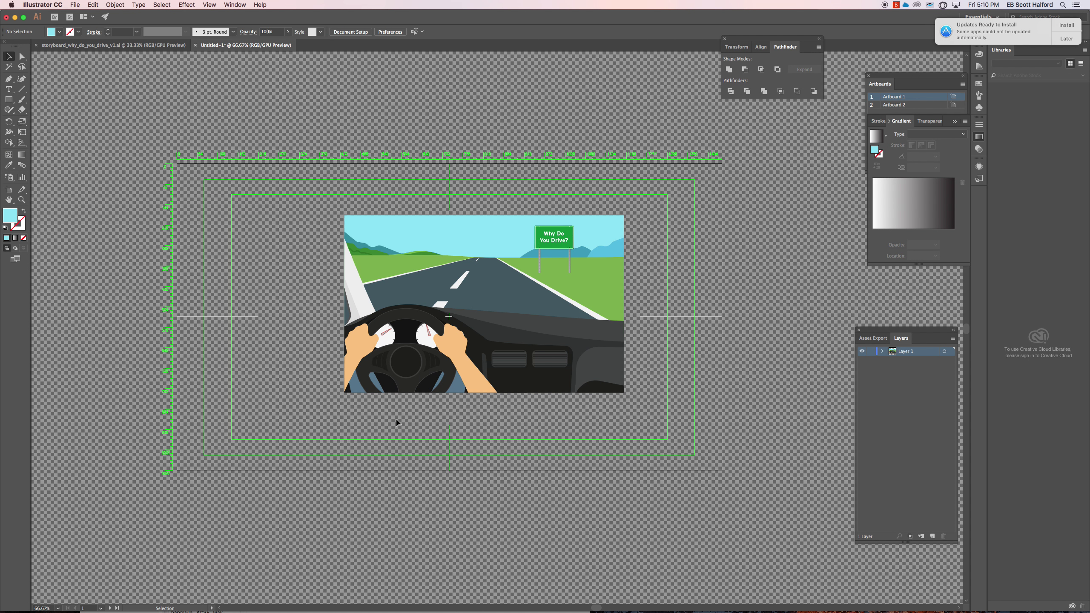
Examine the steering wheel group and its surrounding hands and dashboard up close in the reduced driving scene.
key("super+=")
key("super+=")
key("super+=")
key("super+=")
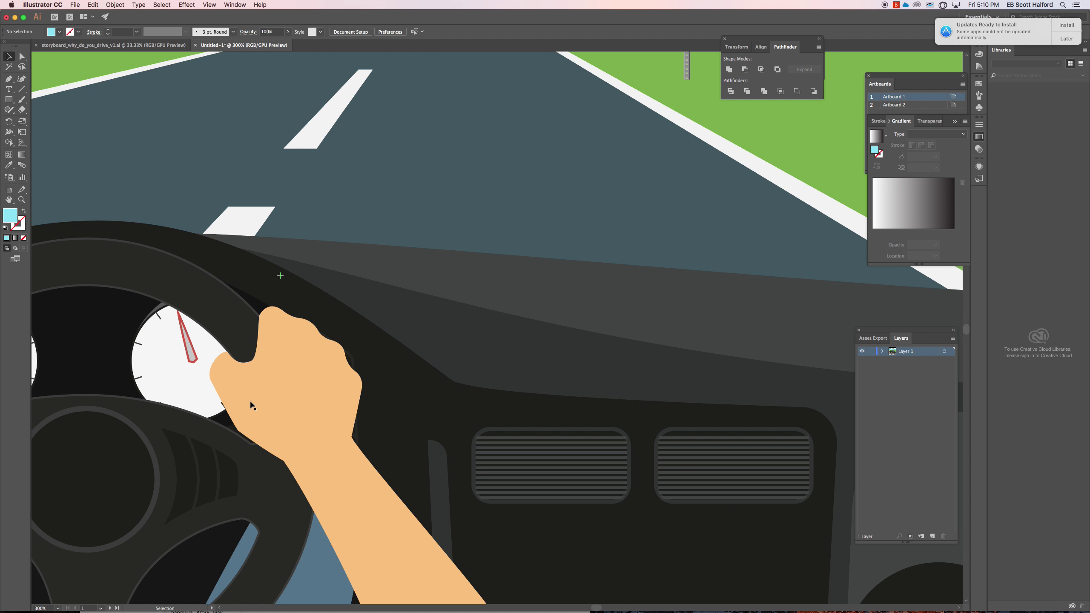
left_click_drag(222, 393, 469, 390)
left_click(401, 277)
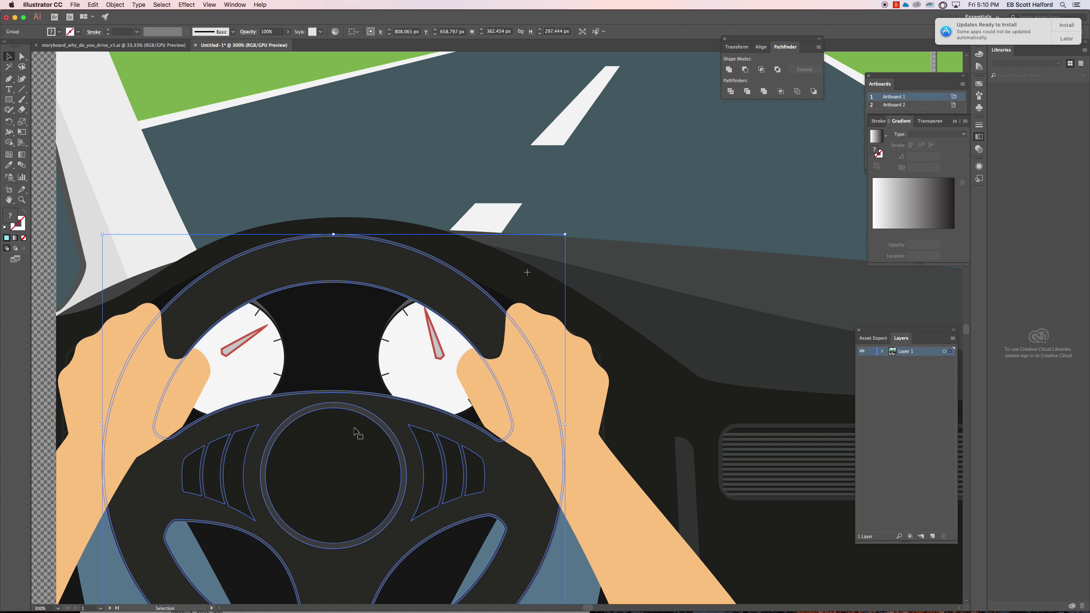
key("a")
key("super+minus")
left_click_drag(564, 206, 283, 330)
key("super+minus")
left_click_drag(445, 299, 183, 402)
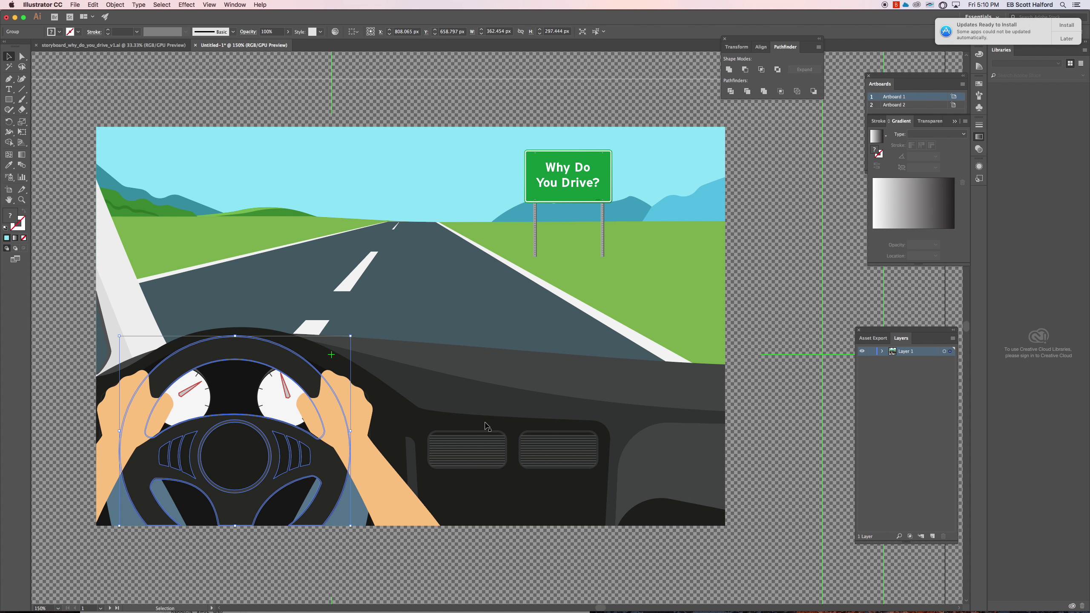
key("super+minus")
key("super+minus")
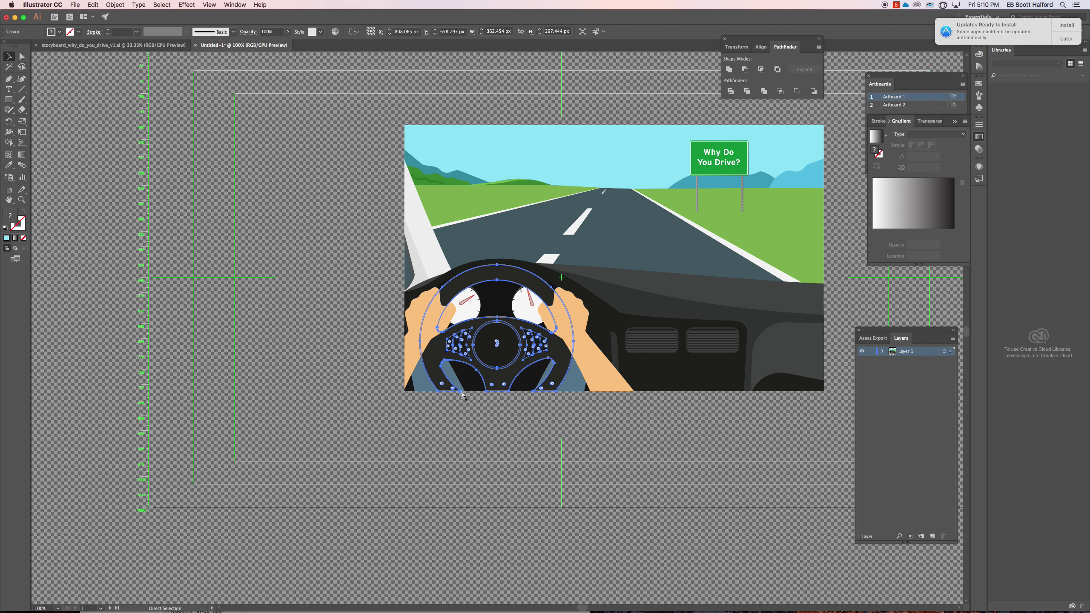
left_click_drag(579, 279, 505, 295)
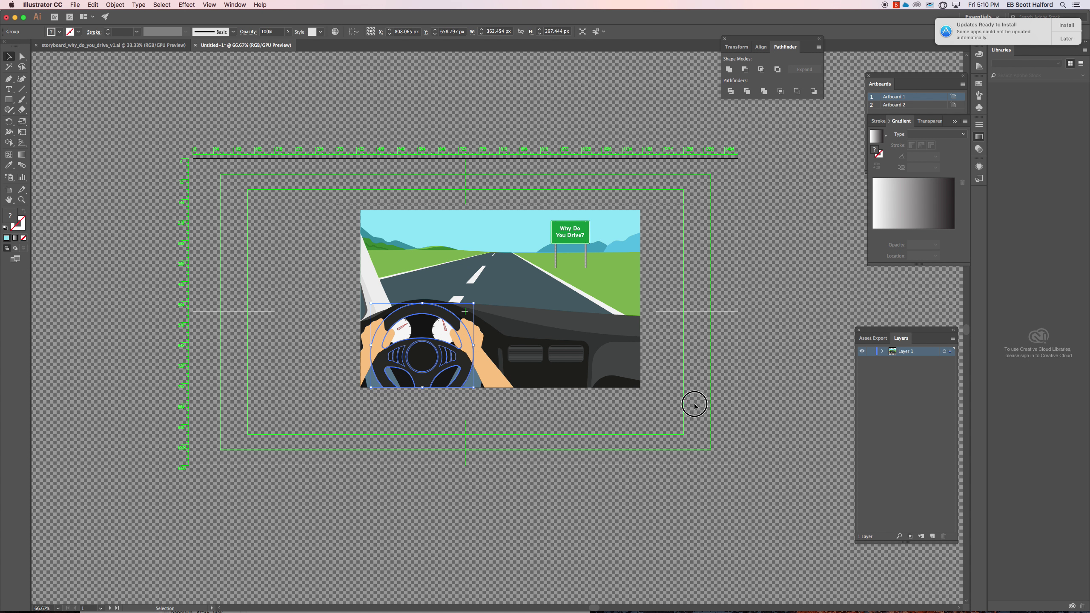
Try scaling the whole driving scene up to span the artboard's full width.
key("a")
key("super+a")
key("v")
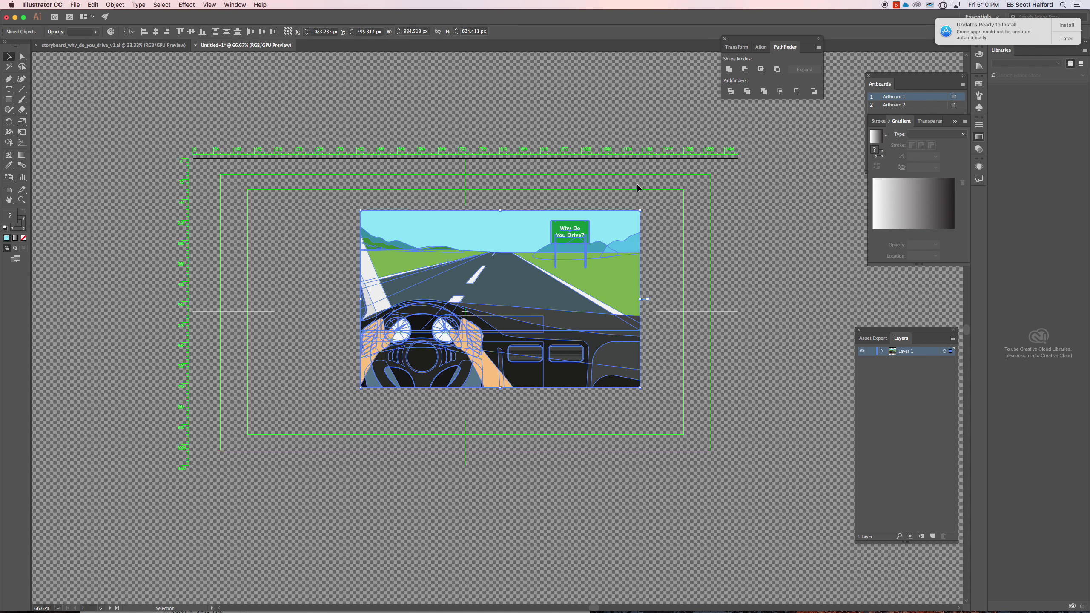
left_click_drag(640, 209, 763, 149)
left_click_drag(362, 386, 192, 533)
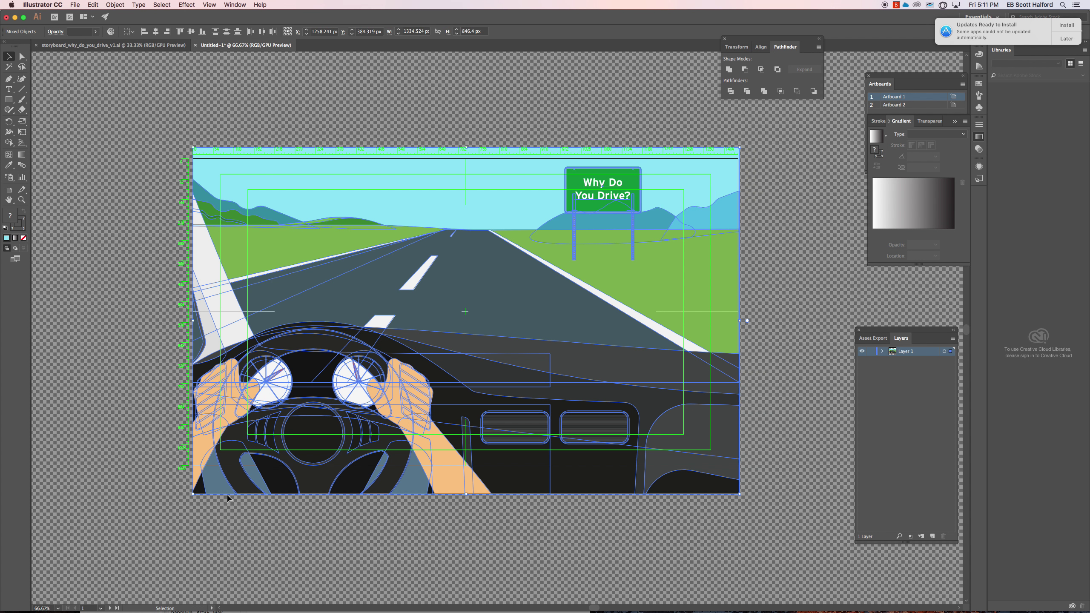
left_click(131, 385)
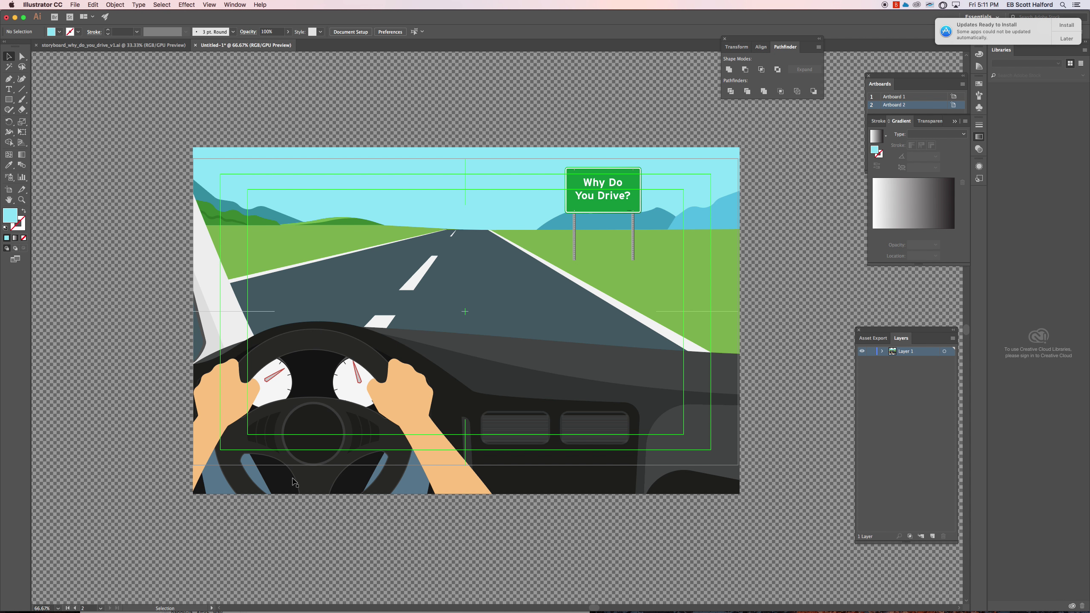
Undo the scene's scaling and repositioning to restore its original pasted size and position, and clear the selection.
left_click(978, 125)
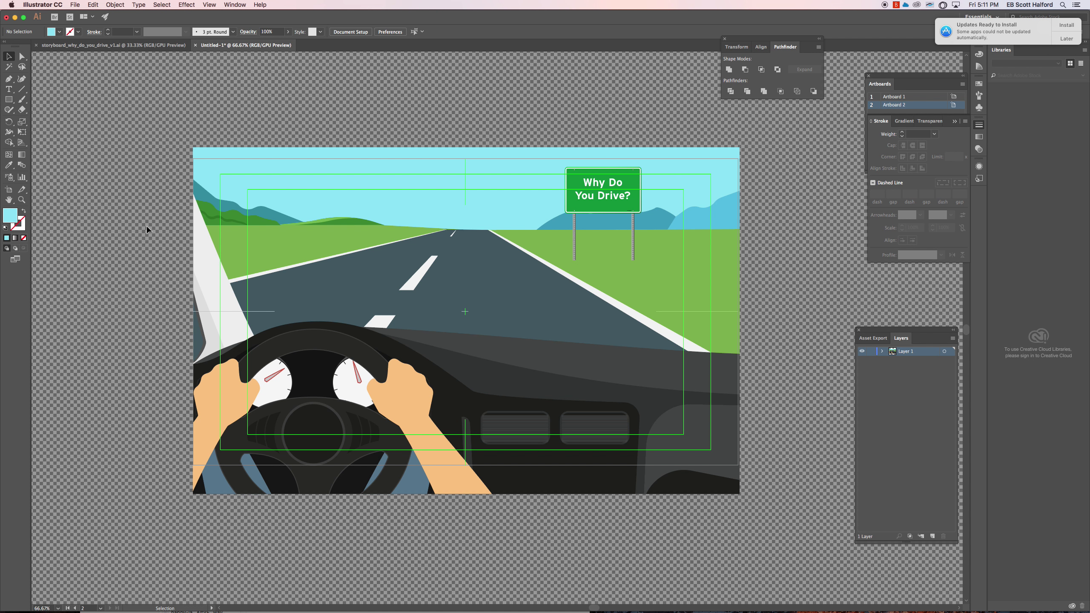
key("super+v")
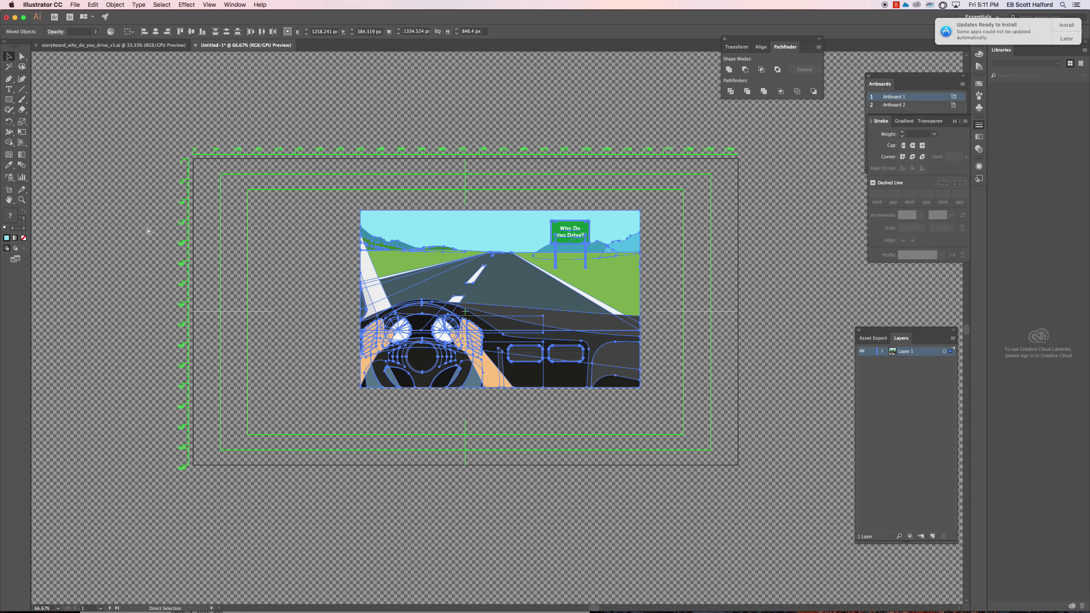
left_click(166, 172)
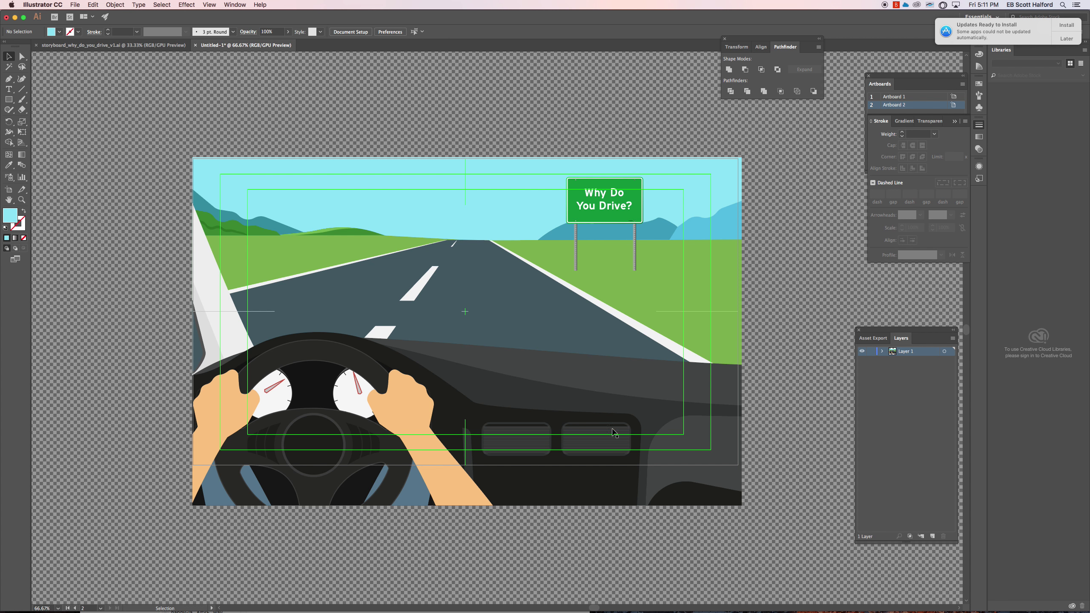
Enlarge Artboard 1 to about 1990 x 1290 px so it surrounds the entire driving scene with a small margin.
left_click(8, 189)
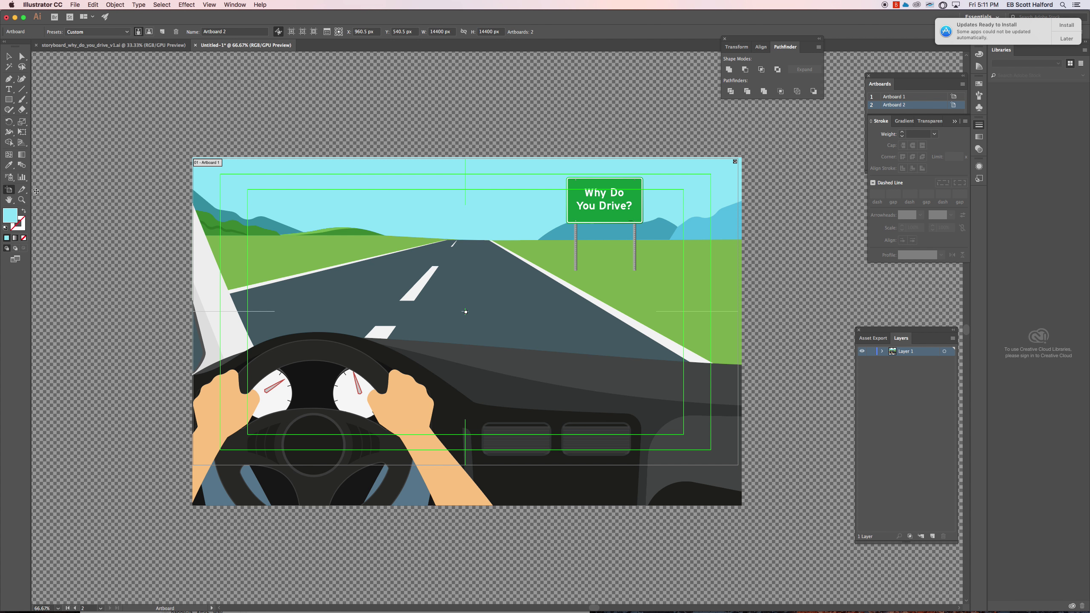
left_click(206, 462)
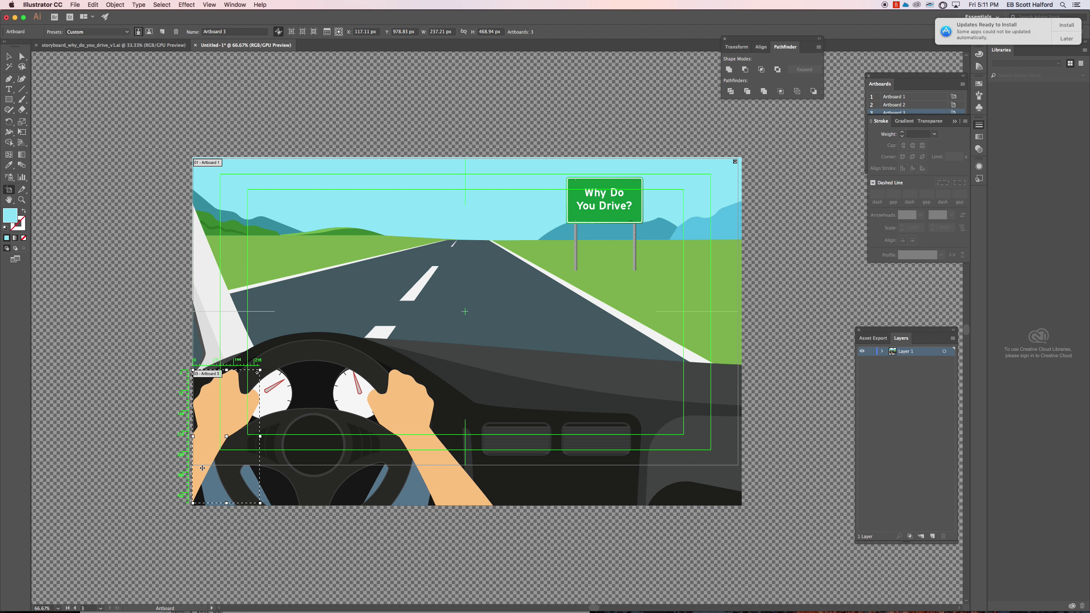
key("Delete")
left_click(213, 166)
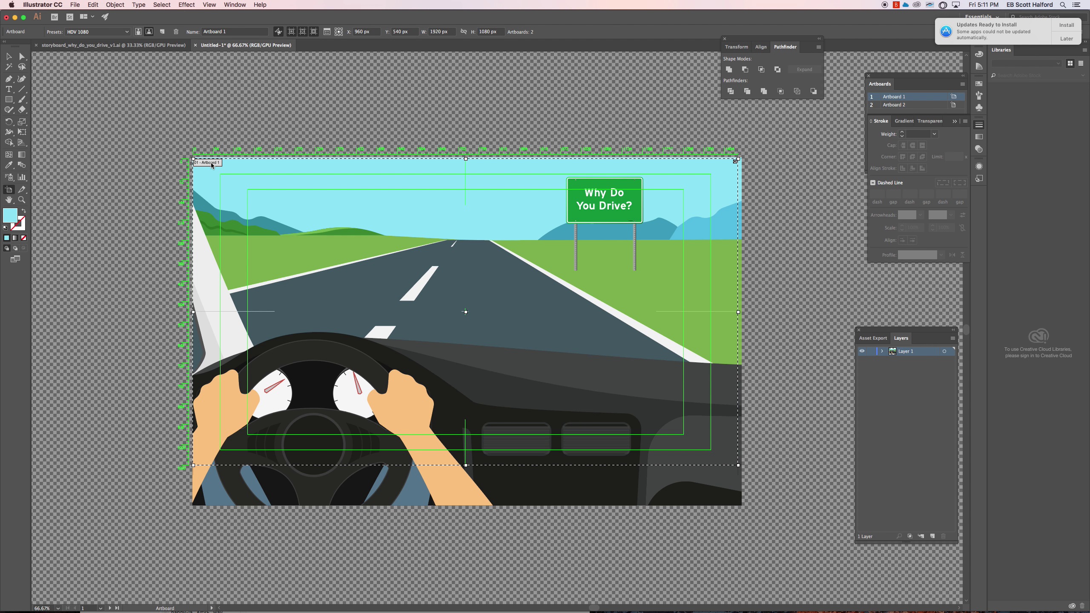
left_click_drag(194, 159, 185, 151)
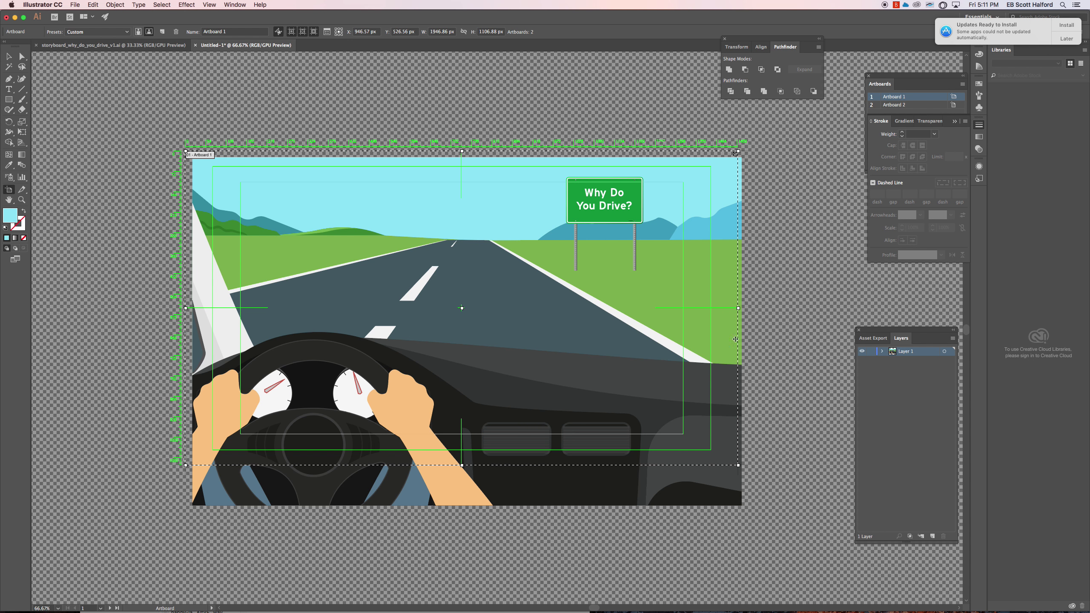
left_click_drag(739, 465, 751, 518)
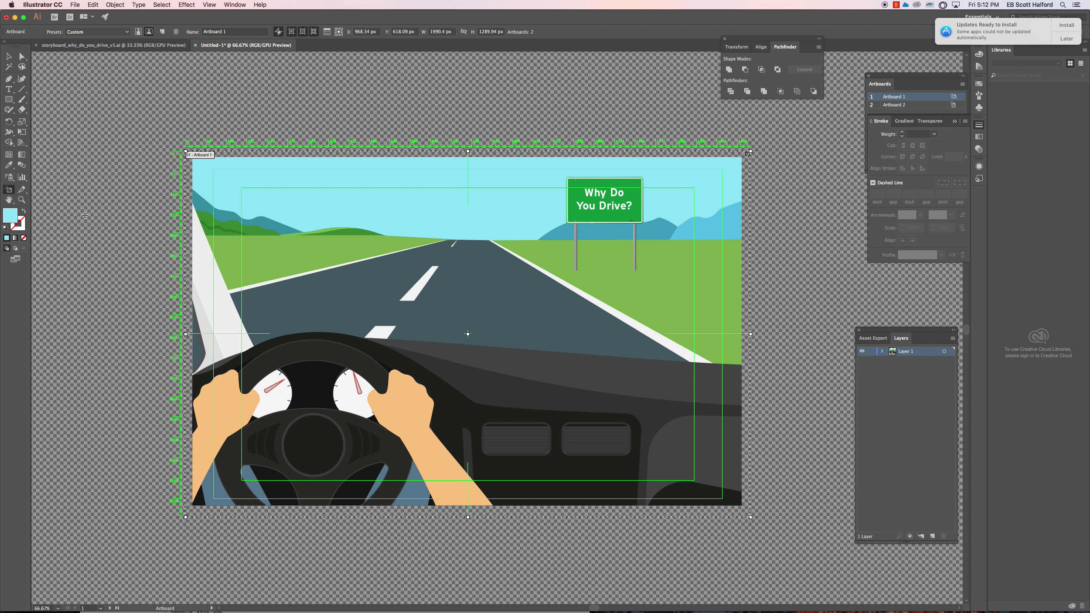
left_click(9, 56)
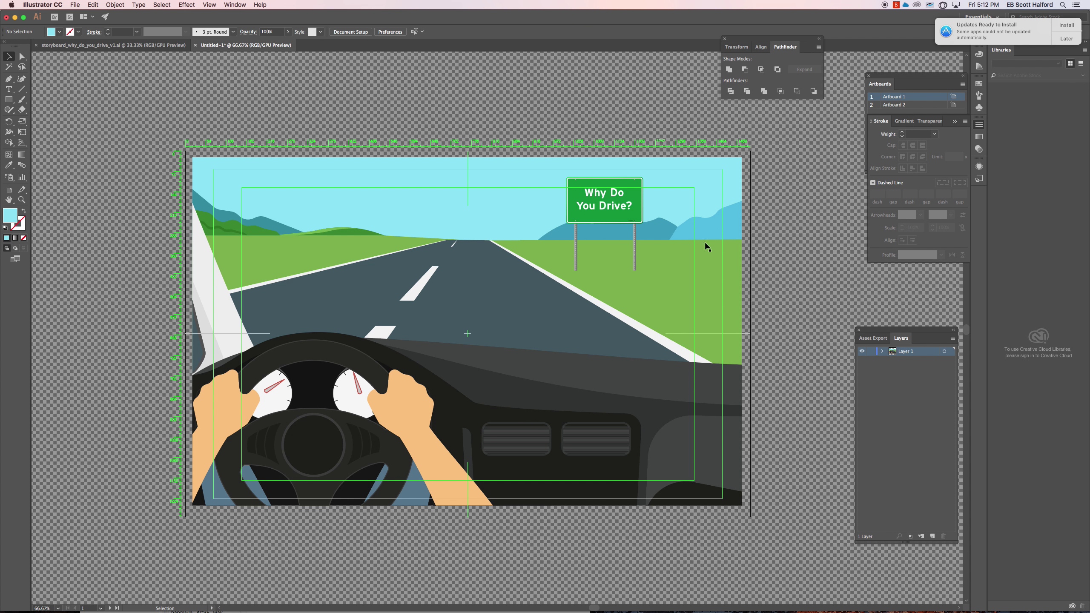
Examine the "Why Do You Drive?" road sign up close, selecting its text and its board-and-posts group separately.
left_click(605, 202)
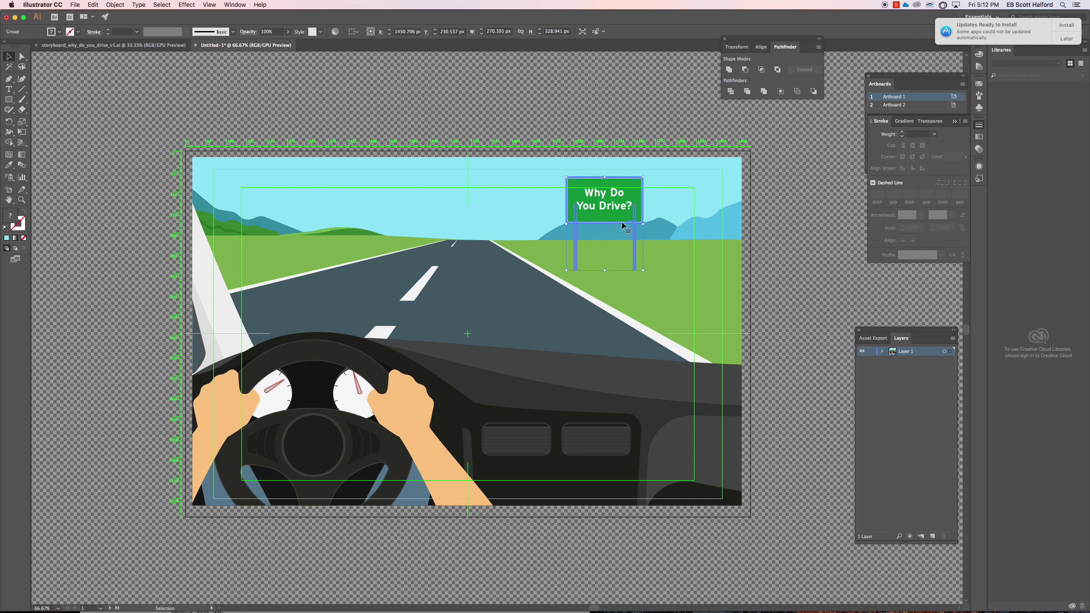
key("super+equal")
key("super+equal")
key("super+equal")
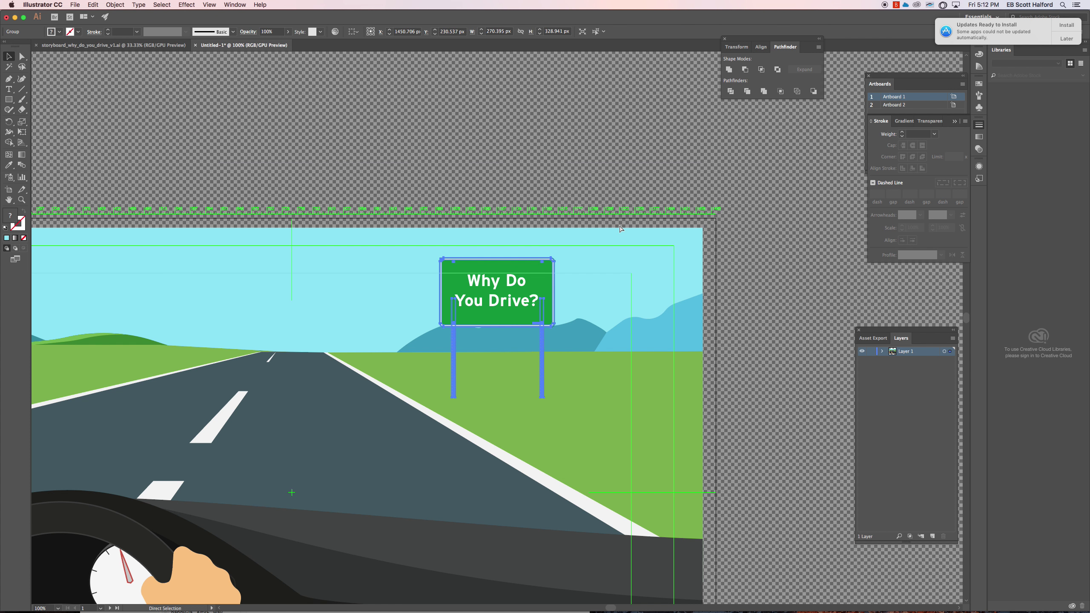
key("super+equal")
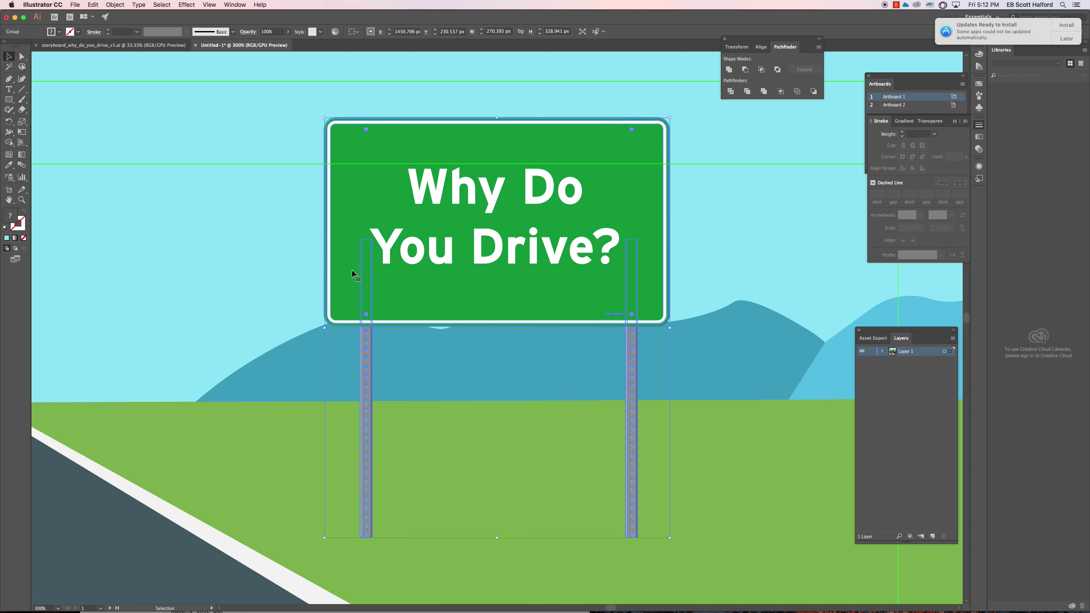
left_click(440, 192)
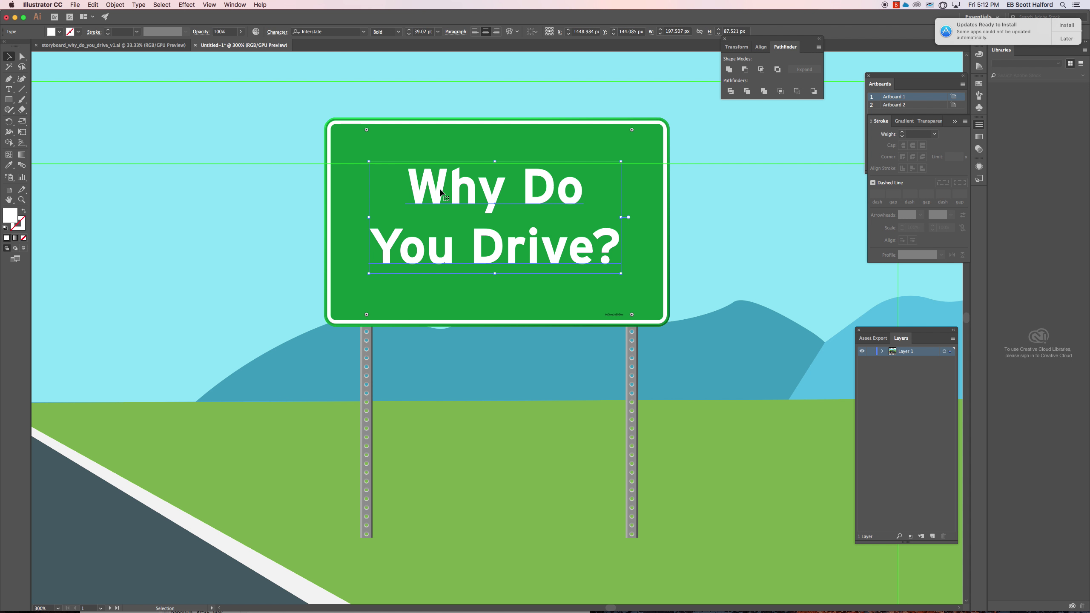
left_click(370, 373)
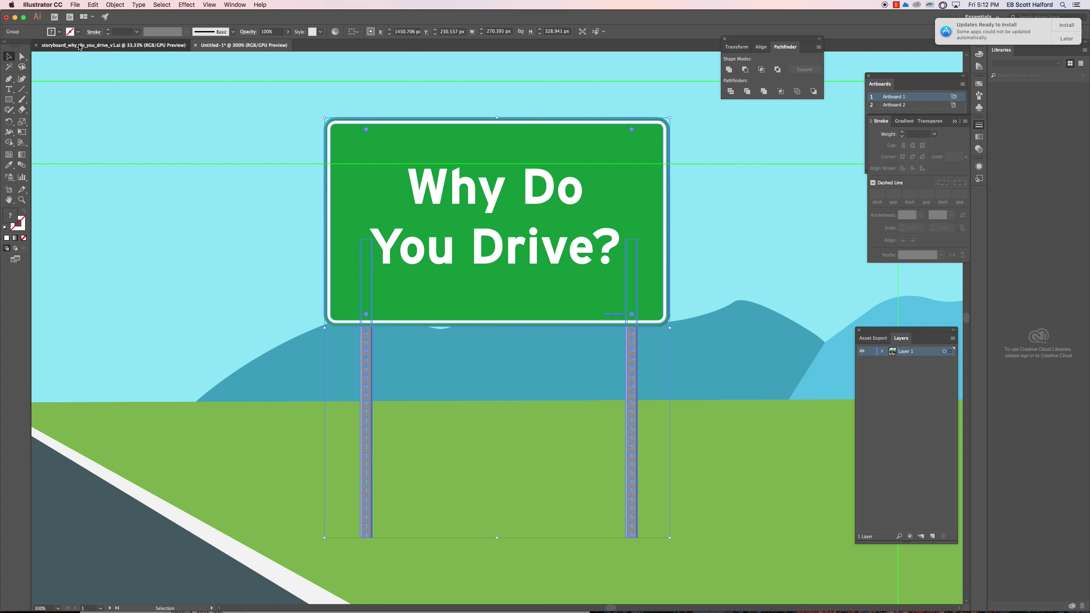
In the storyboard document, inspect the second frame's large sign group and the neighbouring frames, then return to the new document.
left_click(114, 45)
left_click_drag(684, 409, 249, 339)
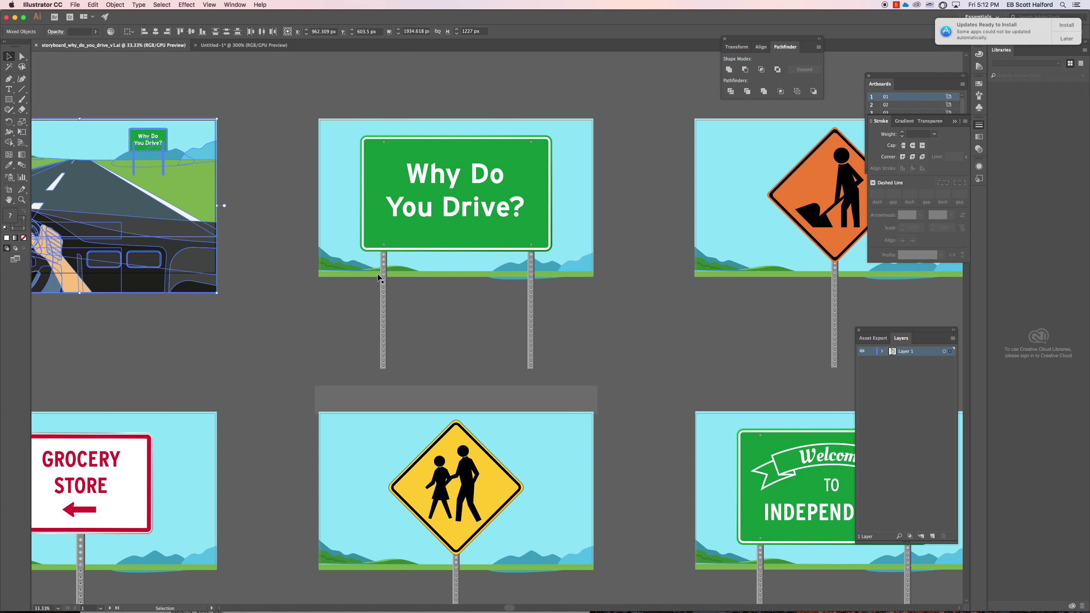
left_click(386, 284)
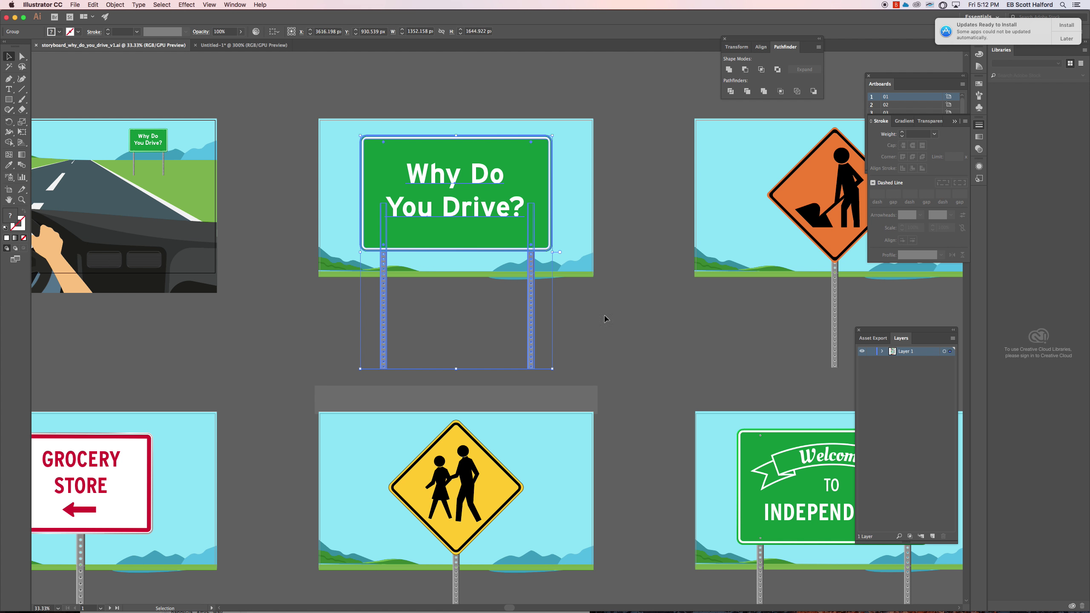
scroll(609, 316, "right", 6)
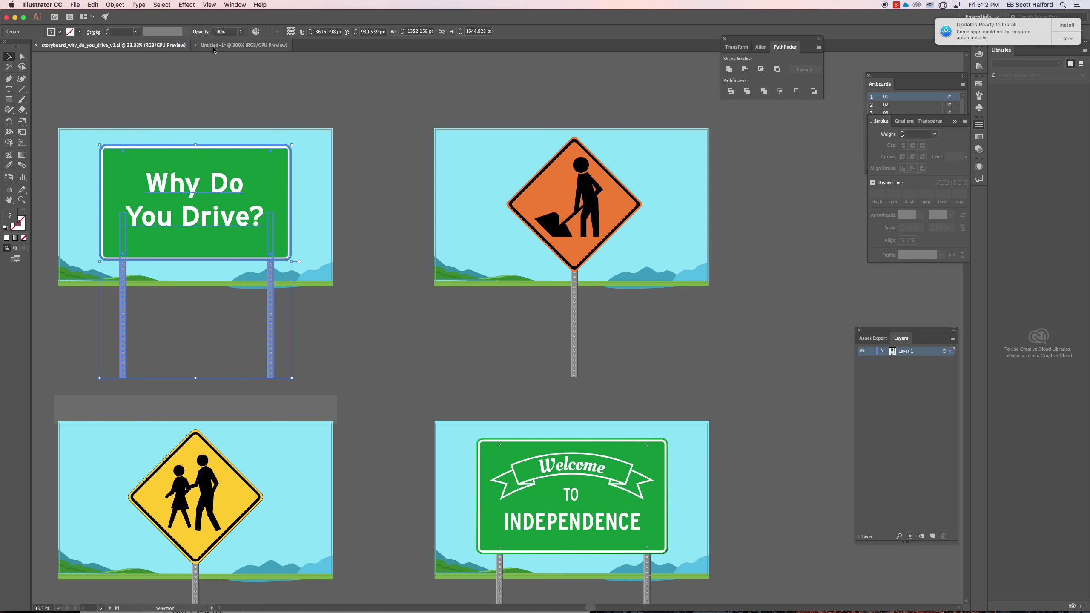
left_click(216, 44)
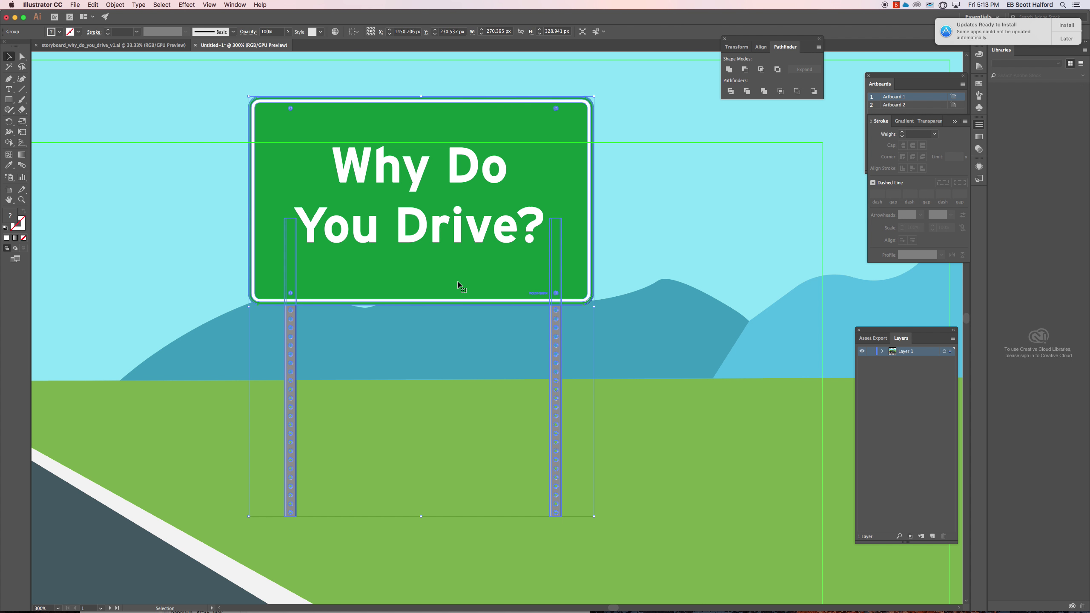
Try ungrouping the road sign and selecting its posts and board separately, then undo the ungrouping.
key("a")
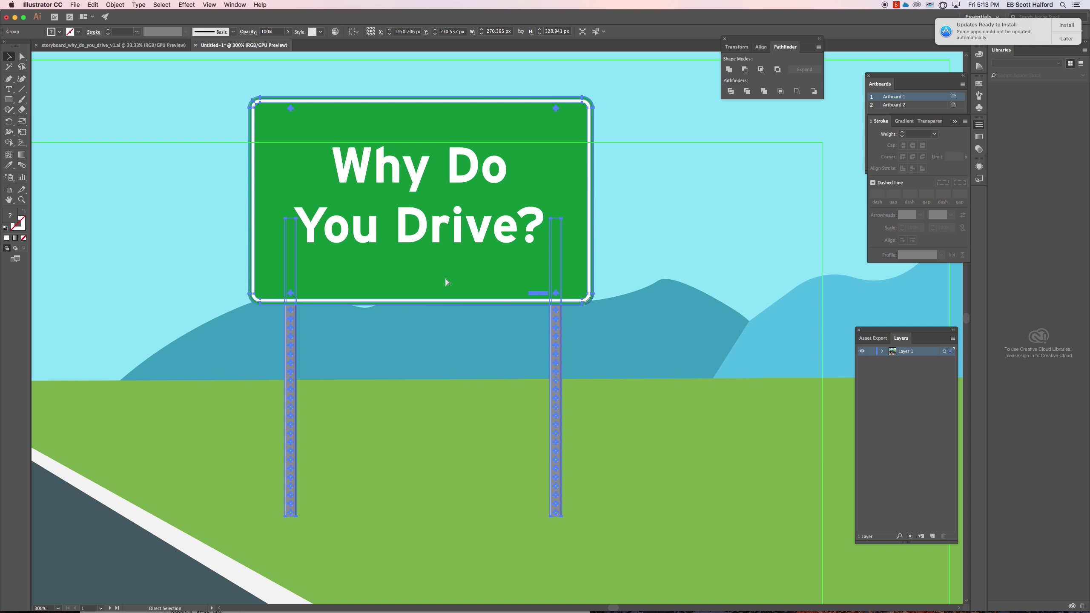
key("v")
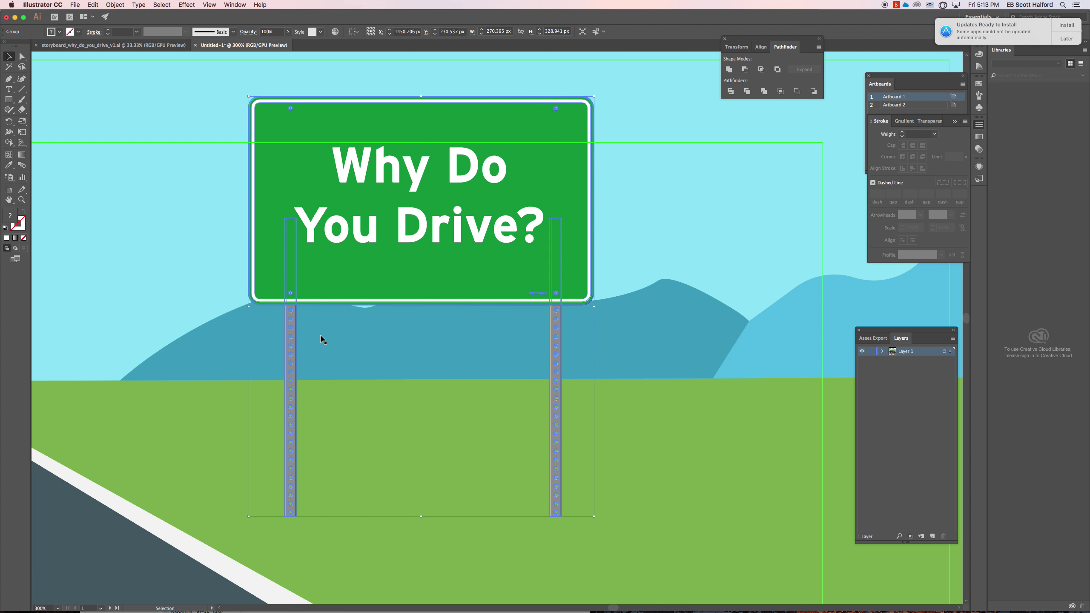
left_click_drag(349, 277, 382, 278)
key("super")
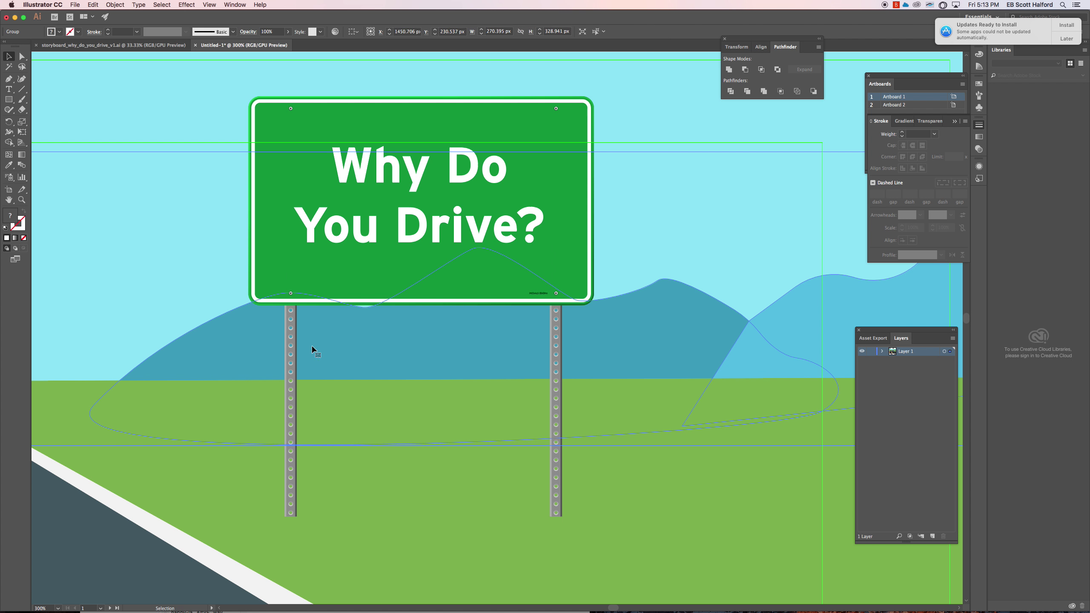
left_click(291, 343)
left_click(551, 348)
left_click(492, 254)
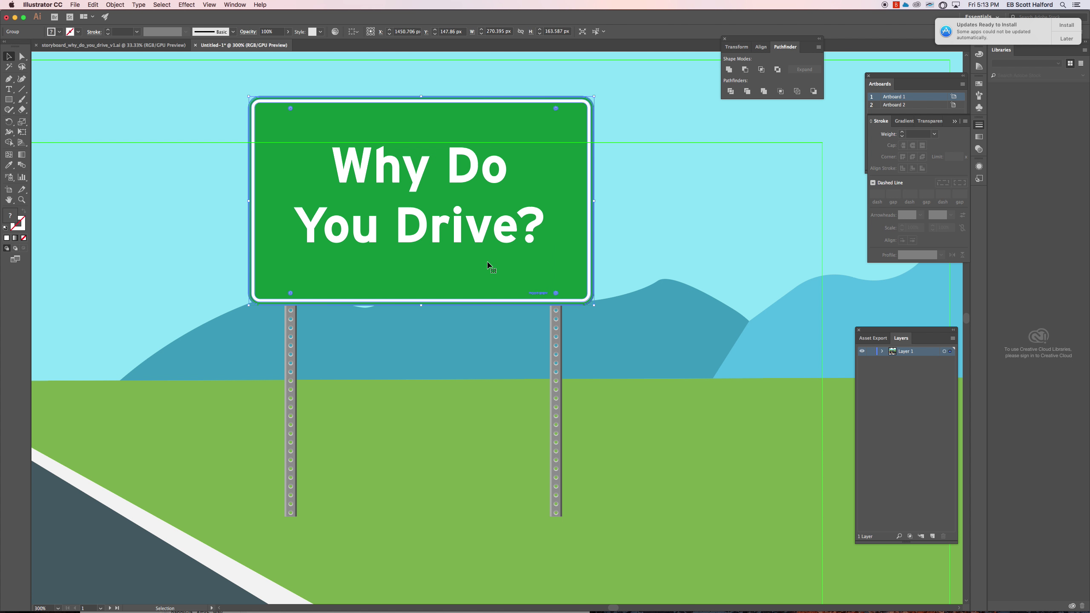
key("super+z")
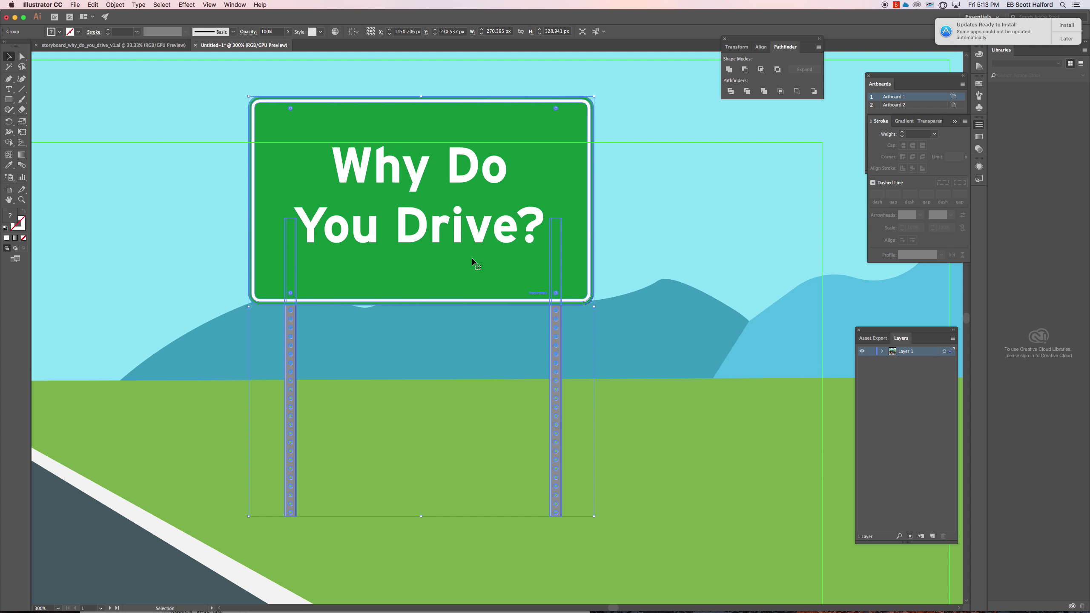
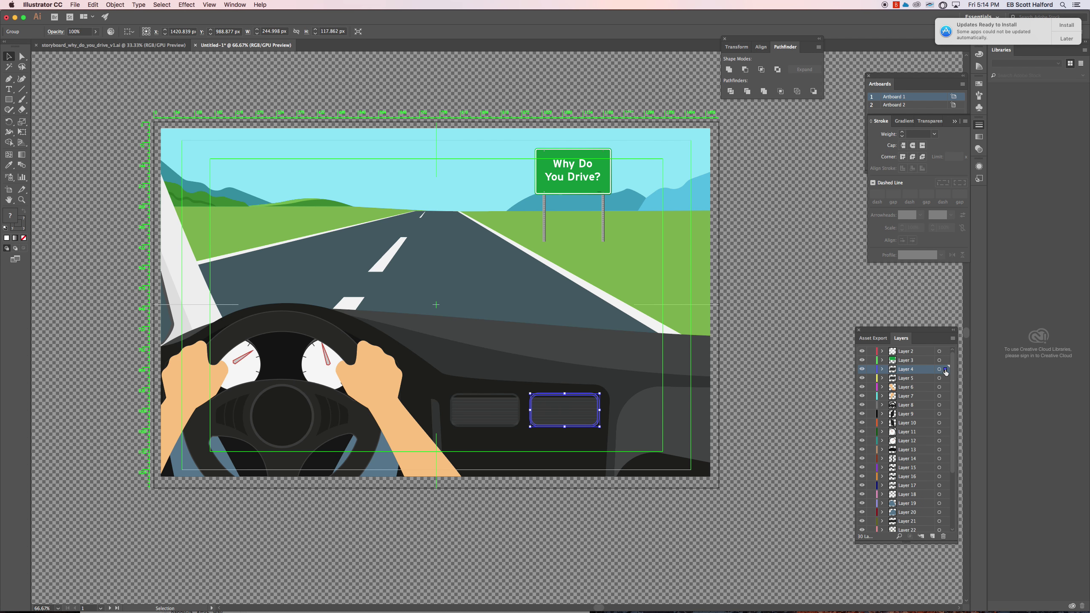
Check which artwork sits on Layer 5 and Layer 6, then select the dashboard shape to identify its layer.
left_click(945, 377)
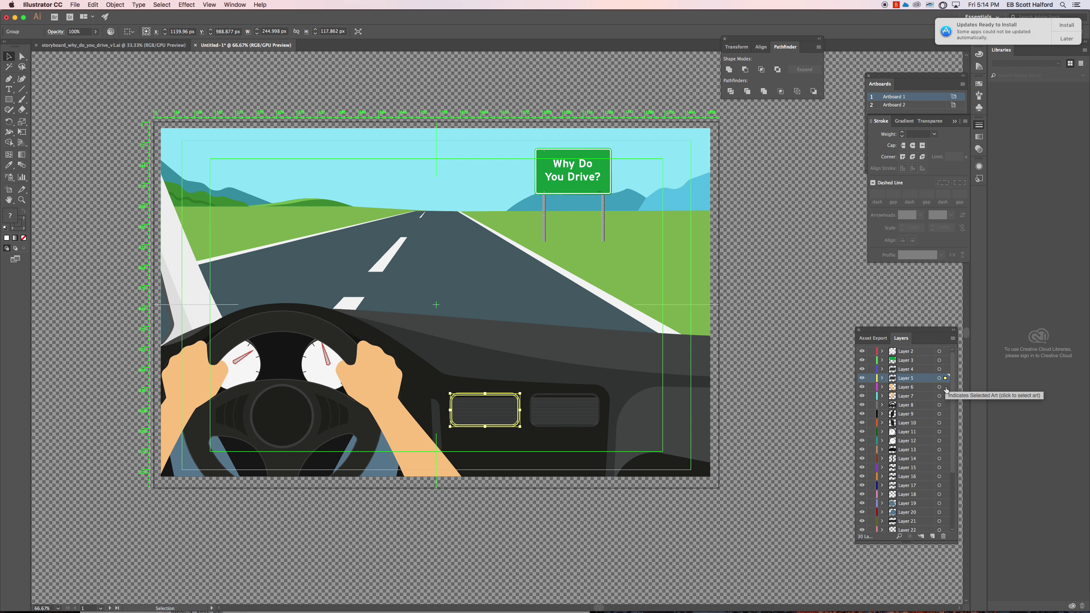
left_click(944, 388)
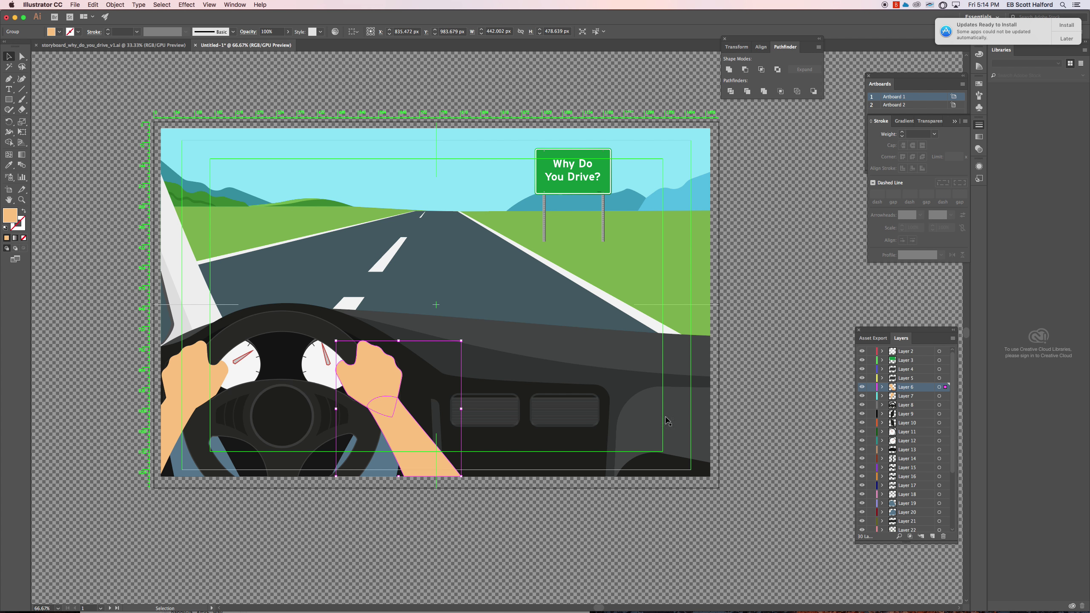
left_click(634, 417)
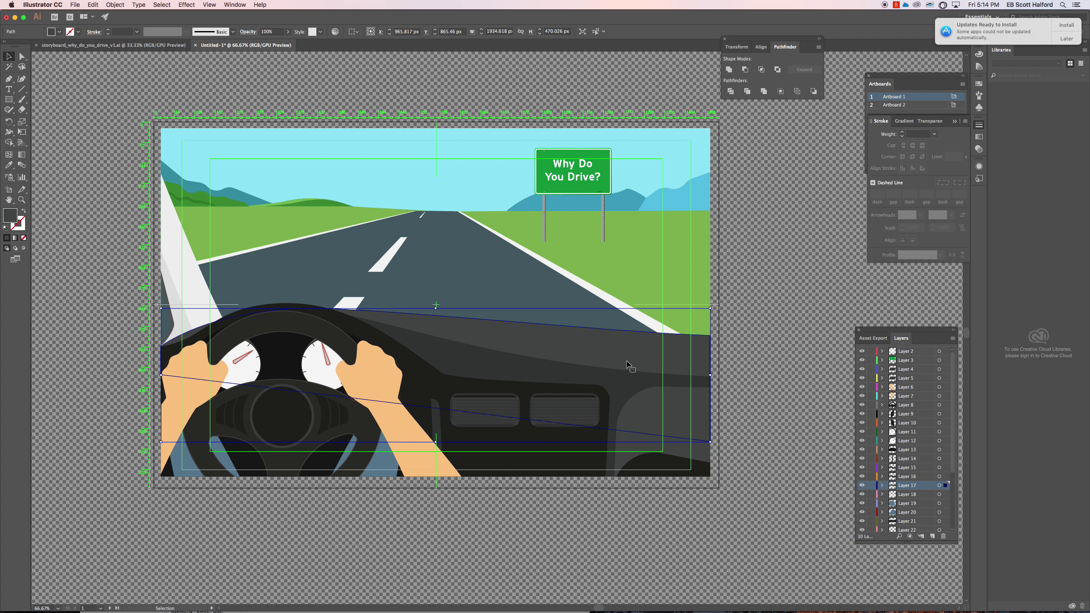
Select the steering wheel and the right-hand gauge to check which layer each one sits on.
left_click(309, 340)
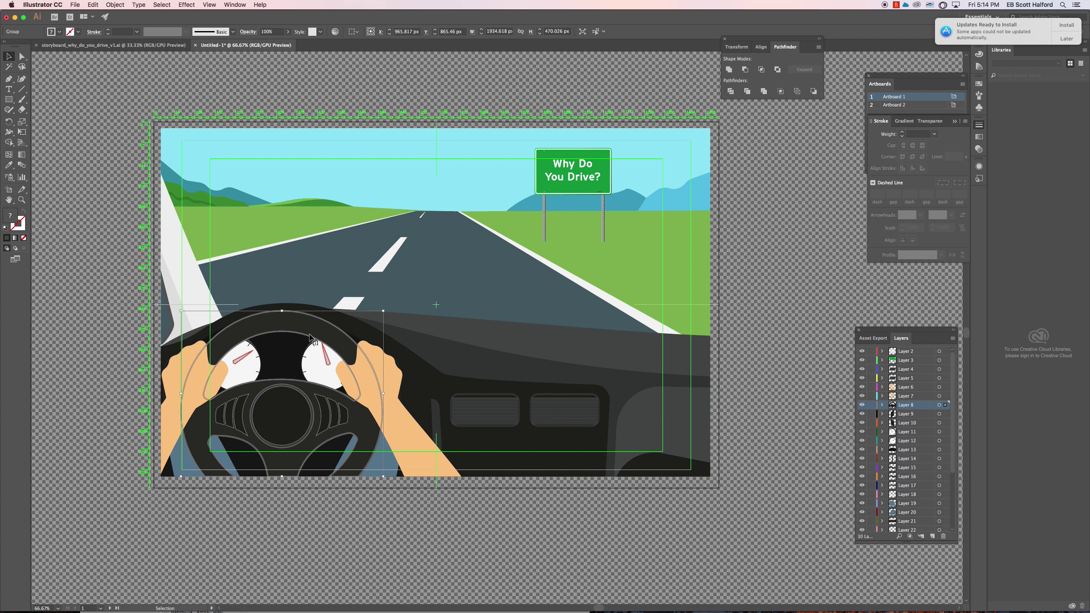
left_click(318, 365)
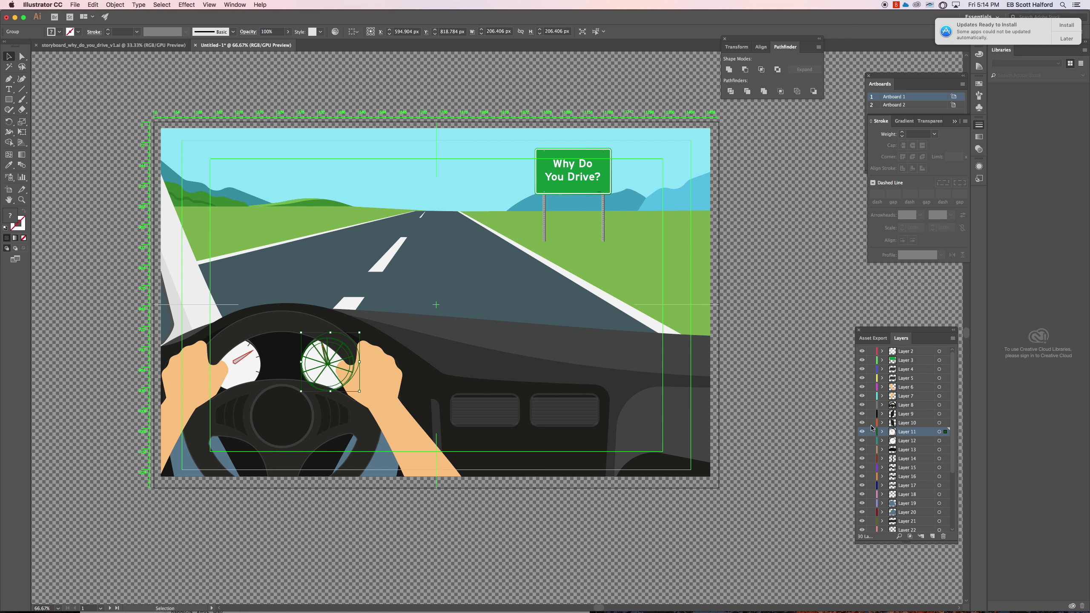
Undo the separation of the artwork into individual layers, collapse Layer 1 and clear the selection.
key("super+z")
key("super+z")
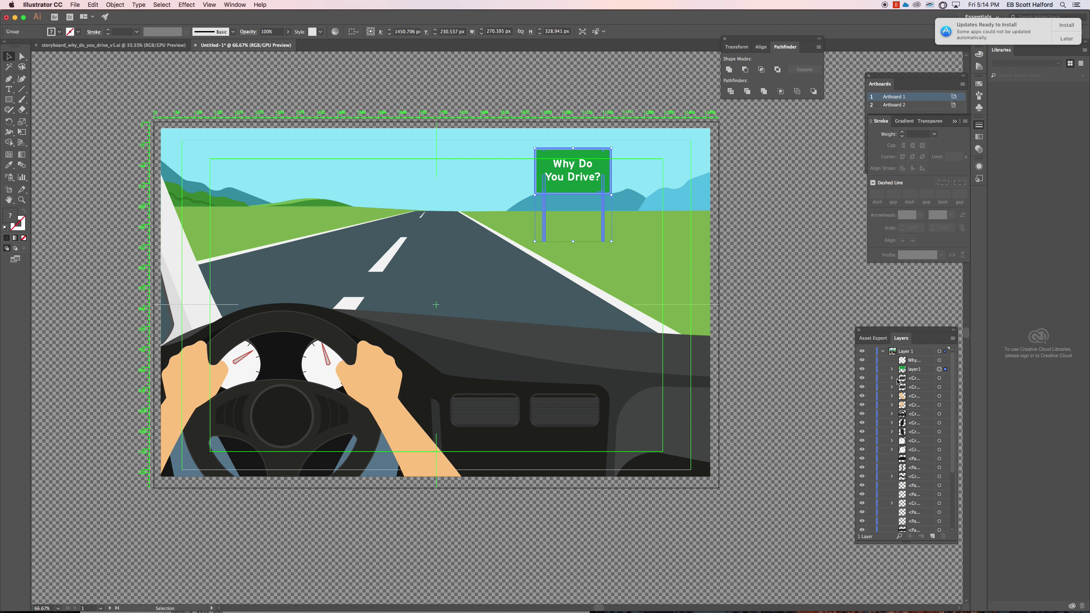
left_click(882, 350)
left_click(793, 313)
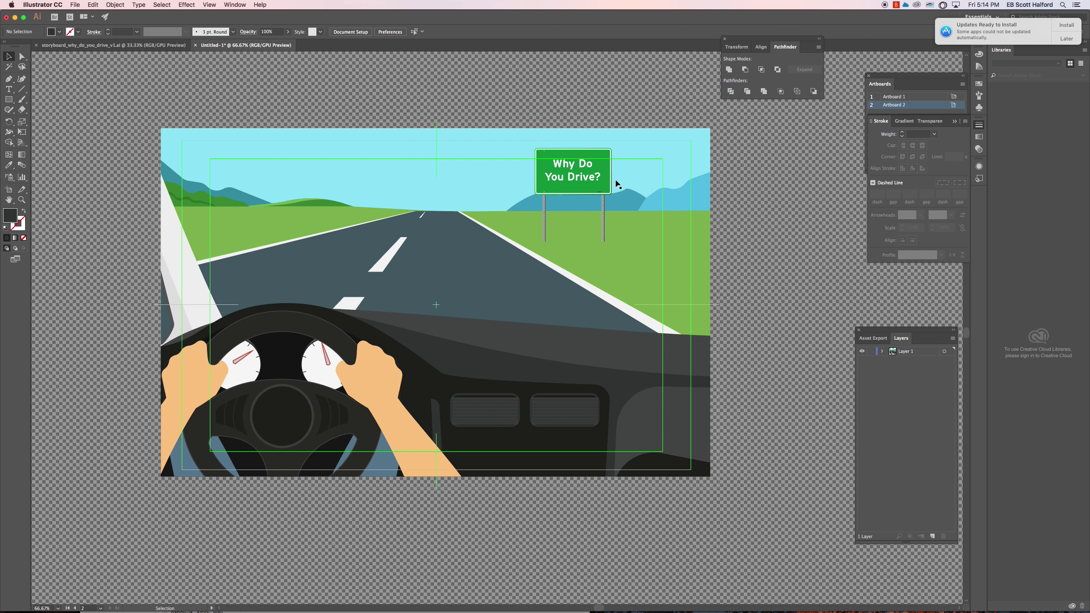
Create a layer named Sign above Layer 1 and move the road sign's board-and-posts group onto it.
left_click(580, 191)
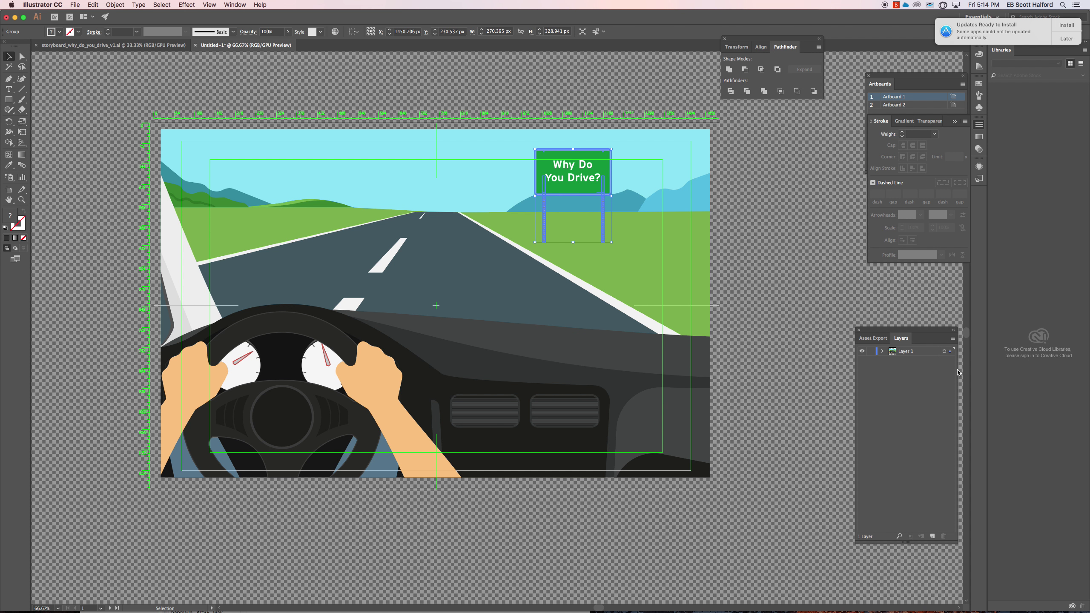
key("super+alt+l")
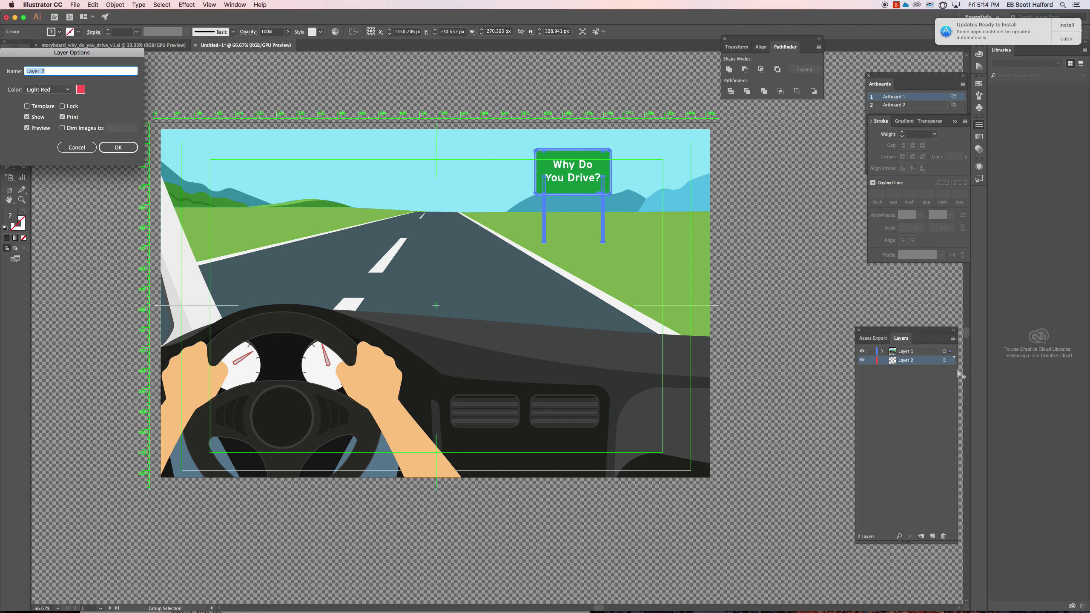
type("Sign")
key("Return")
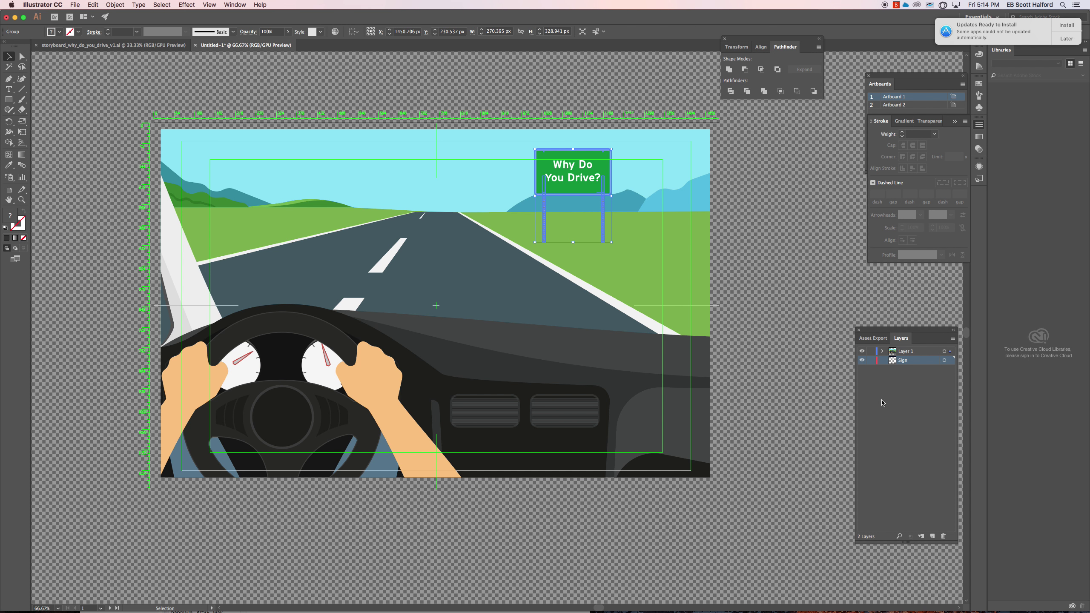
left_click_drag(950, 353, 904, 349)
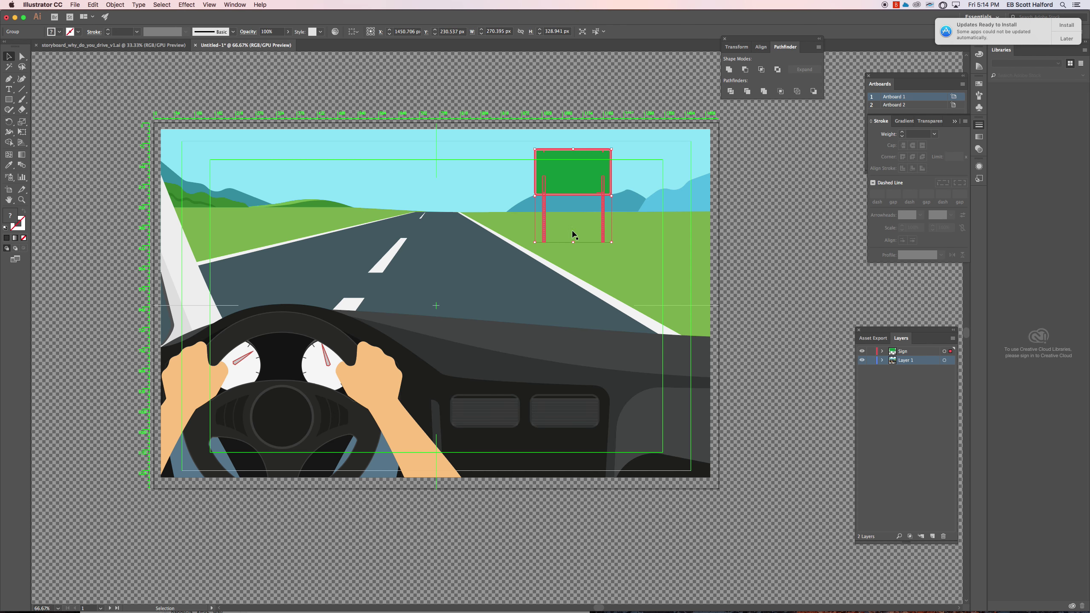
Hide the Sign layer and copy the wording of the "Why Do You Drive?" text object.
left_click(861, 351)
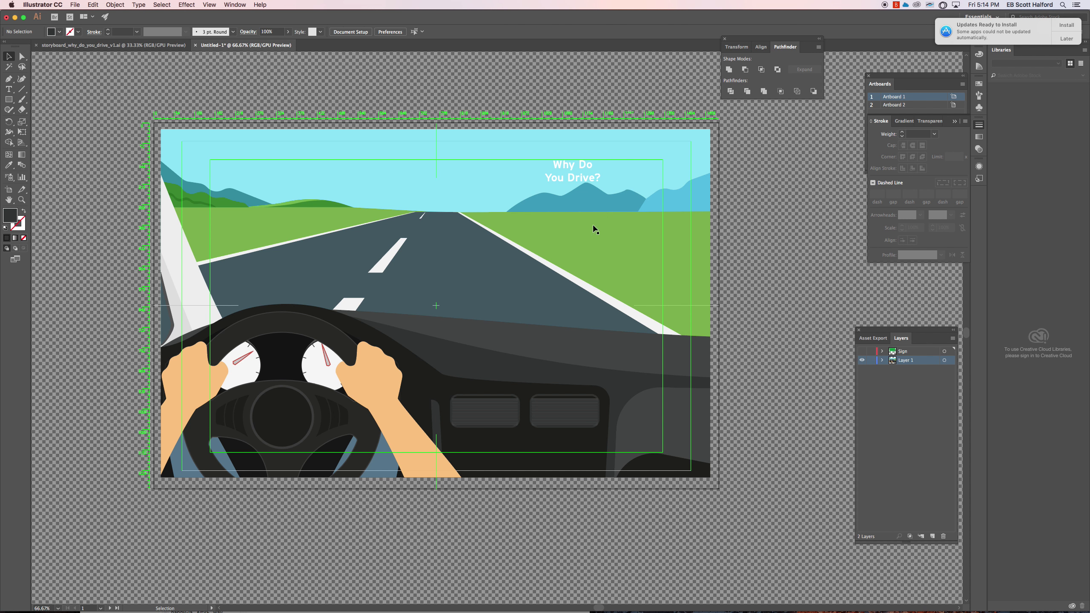
left_click(573, 166)
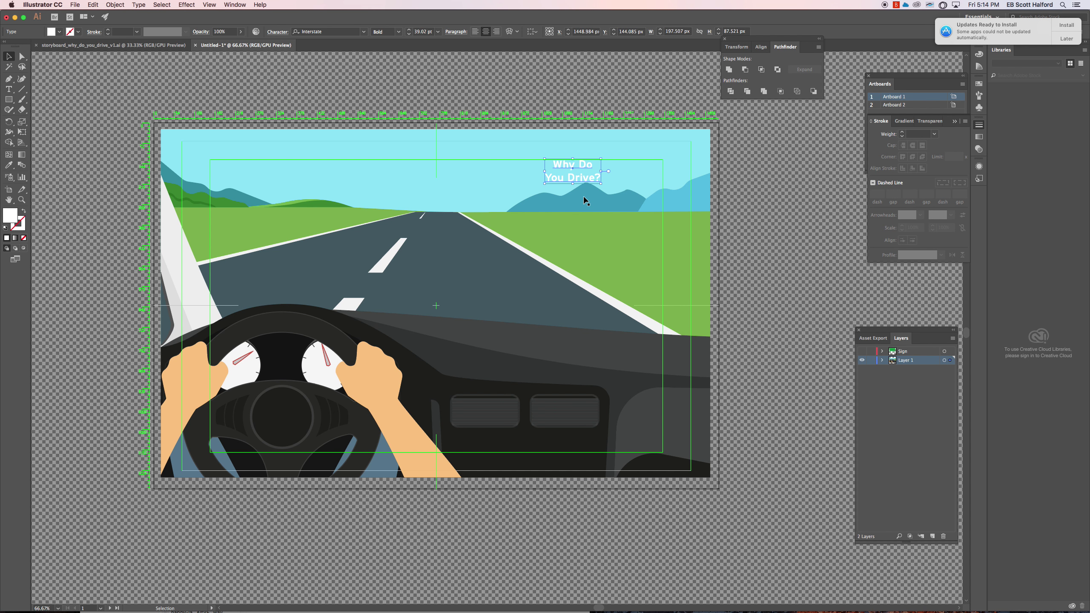
triple_click(585, 164)
left_click(553, 164)
left_click_drag(555, 165, 599, 182)
key("super+c")
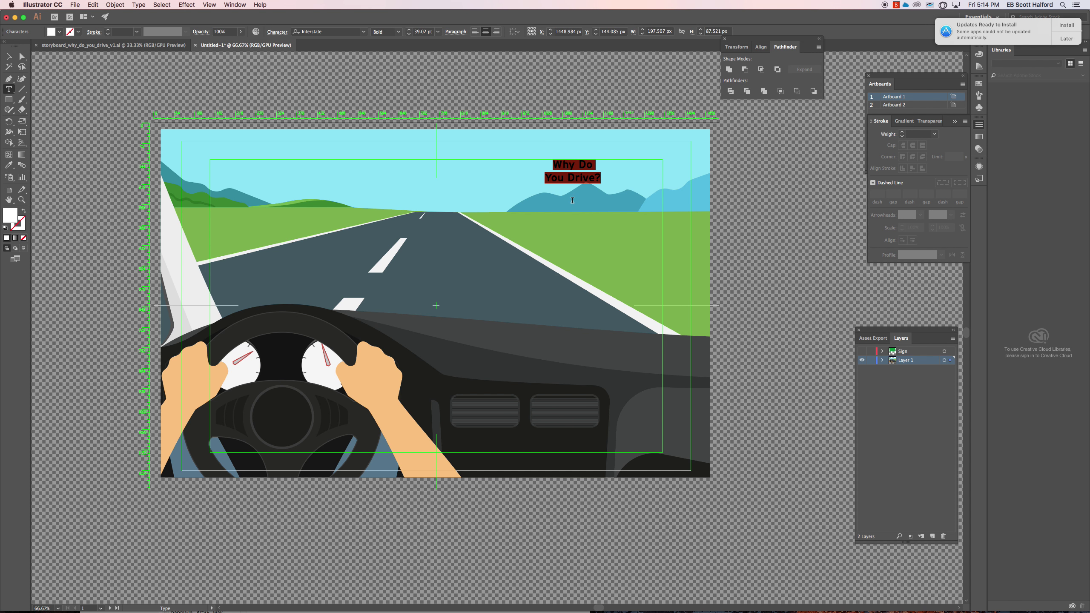
left_click(9, 56)
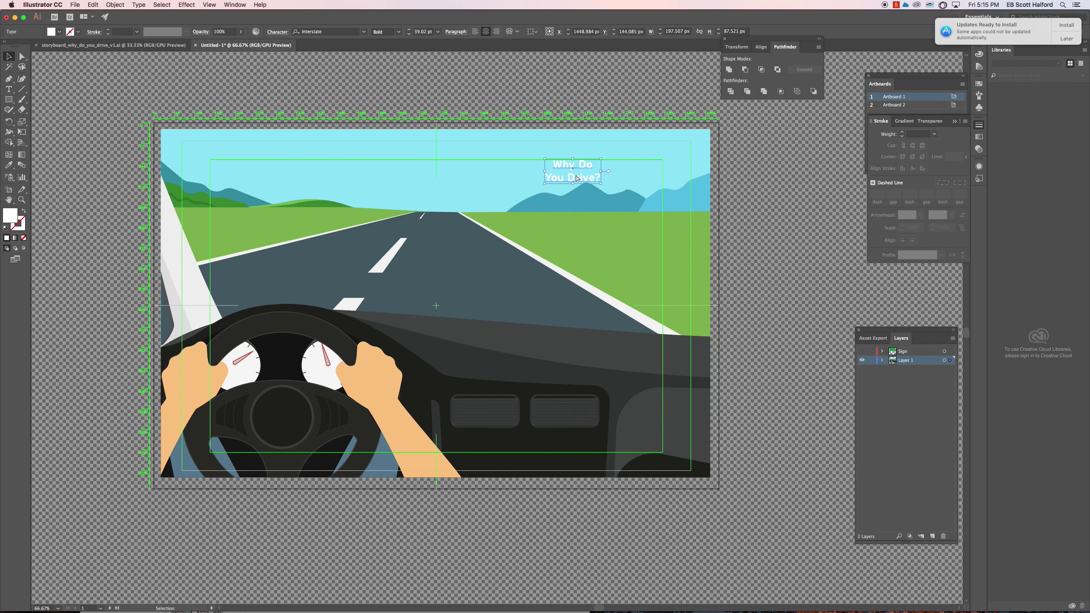
Switch to After Effects and create a new 1920 x 1080 composition.
key("super+Tab")
left_click(290, 307)
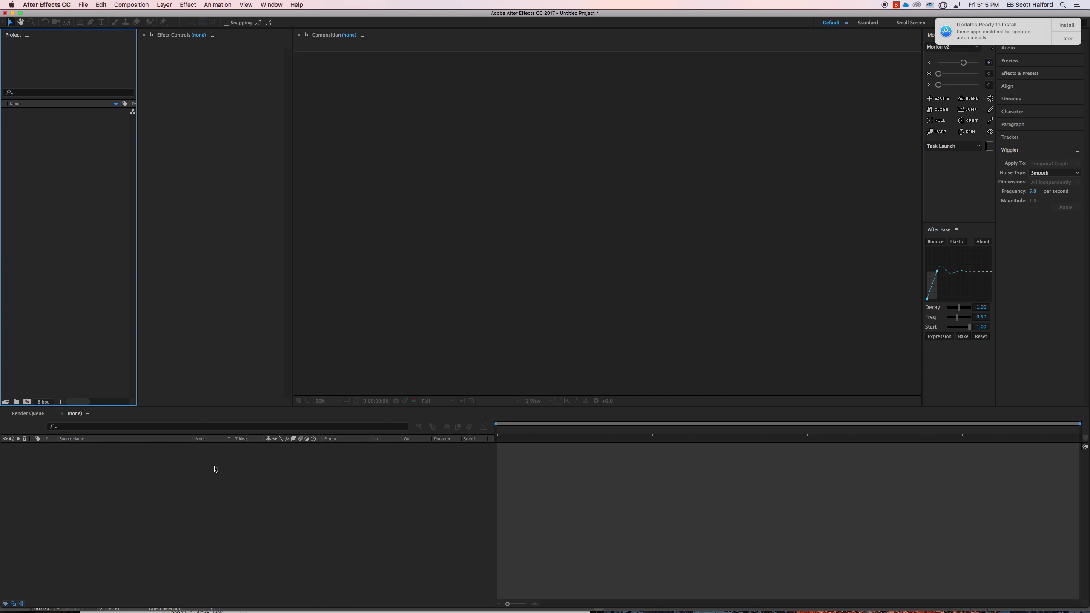
key("super+n")
key("Return")
Paste "Why Do You Drive?" as a text layer and move it into the composition's upper-right area.
key("super+t")
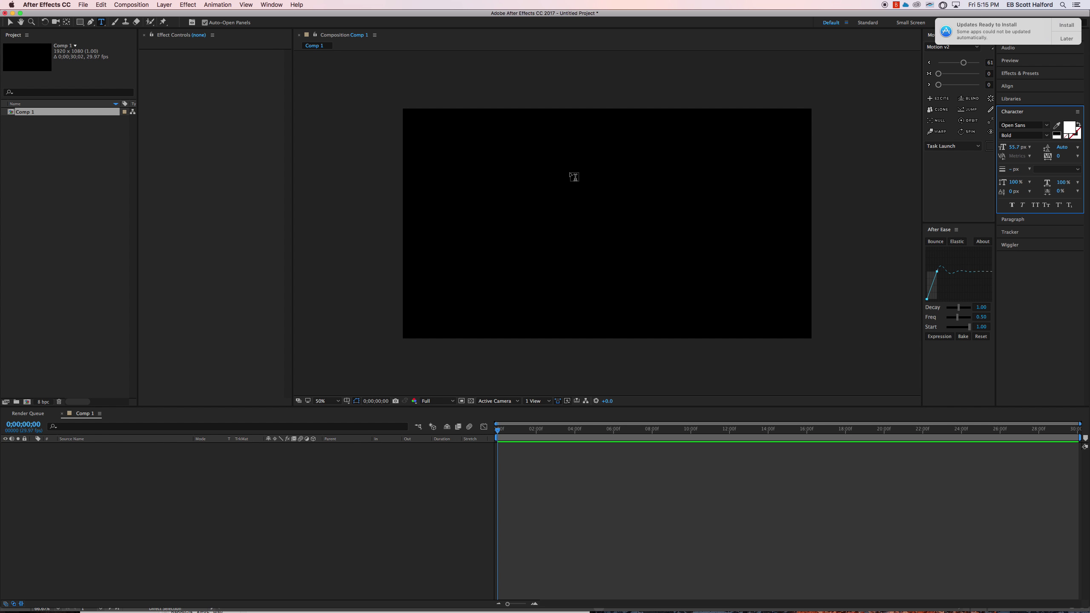
left_click(570, 171)
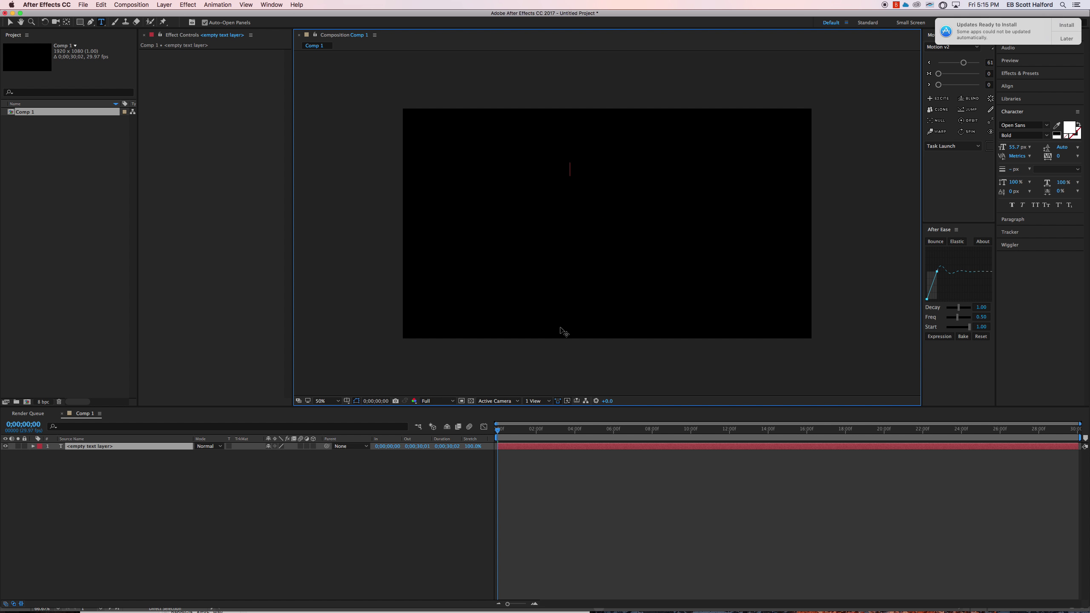
key("super+v")
key("KP_Enter")
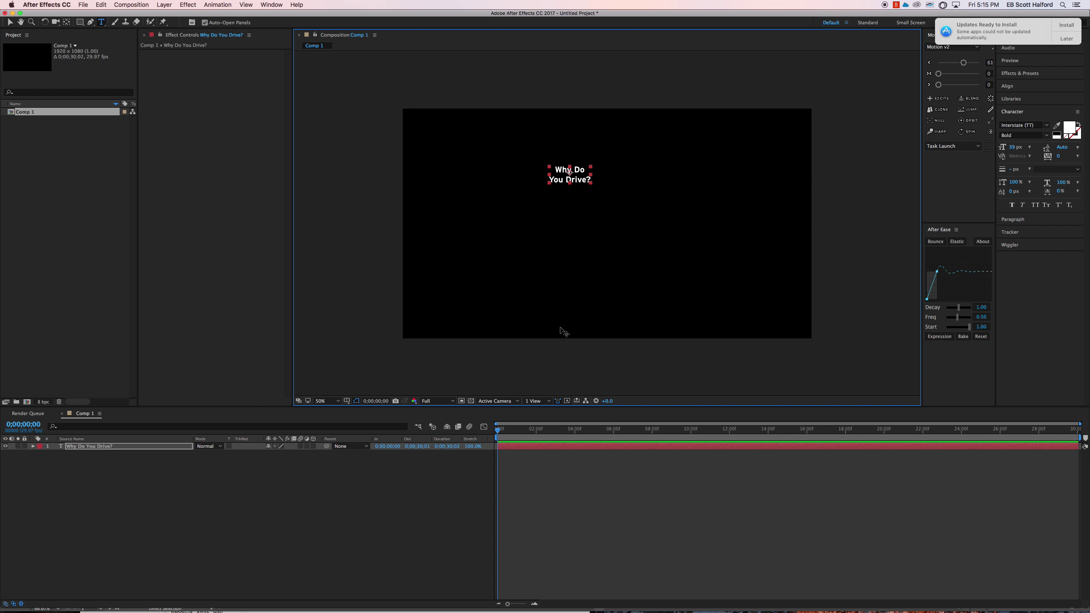
key("v")
left_click_drag(585, 184, 693, 175)
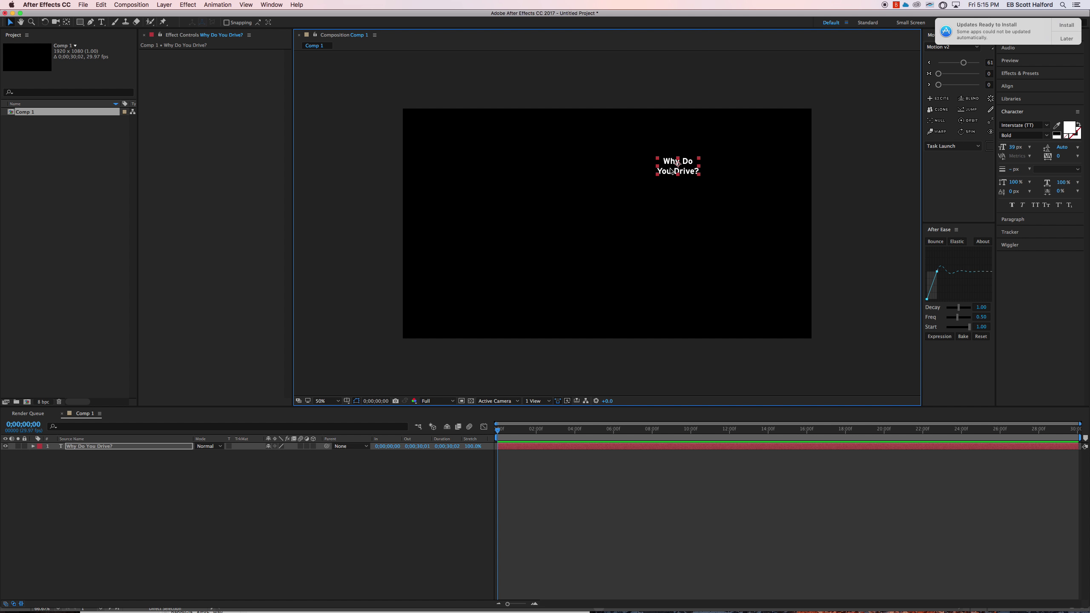
Return to the storyboard document in Illustrator and copy the word INDEPENDENCE from the green Welcome sign.
key("super+Tab")
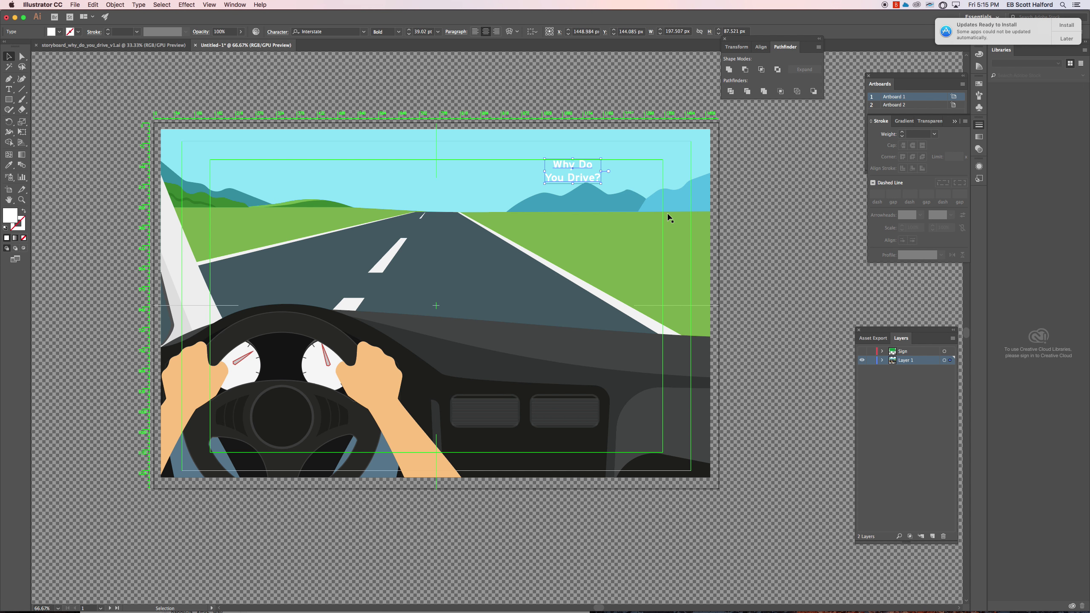
key("super+Tab")
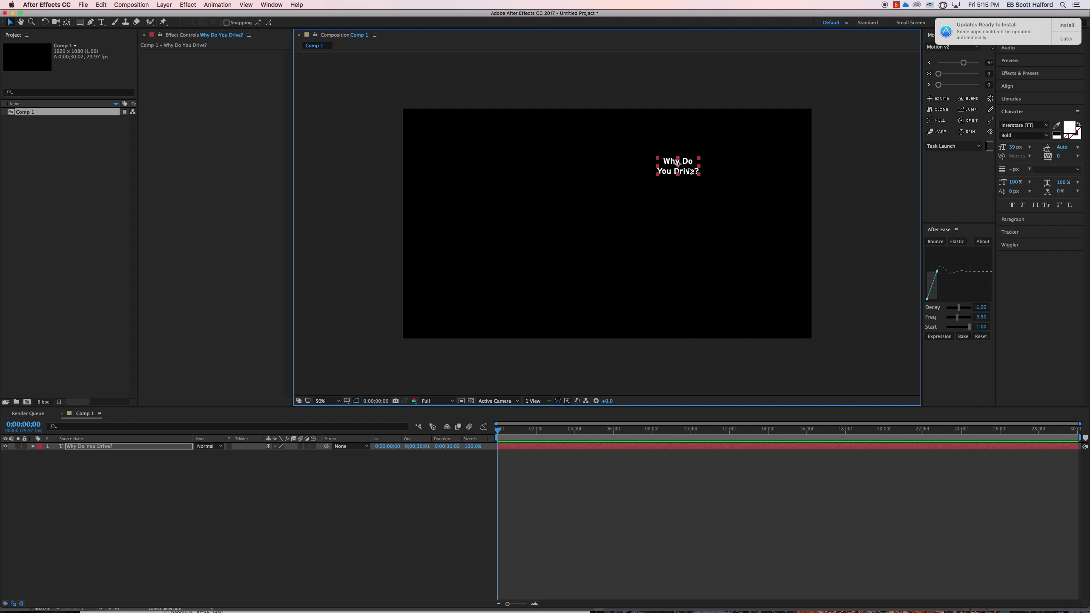
key("super+Tab")
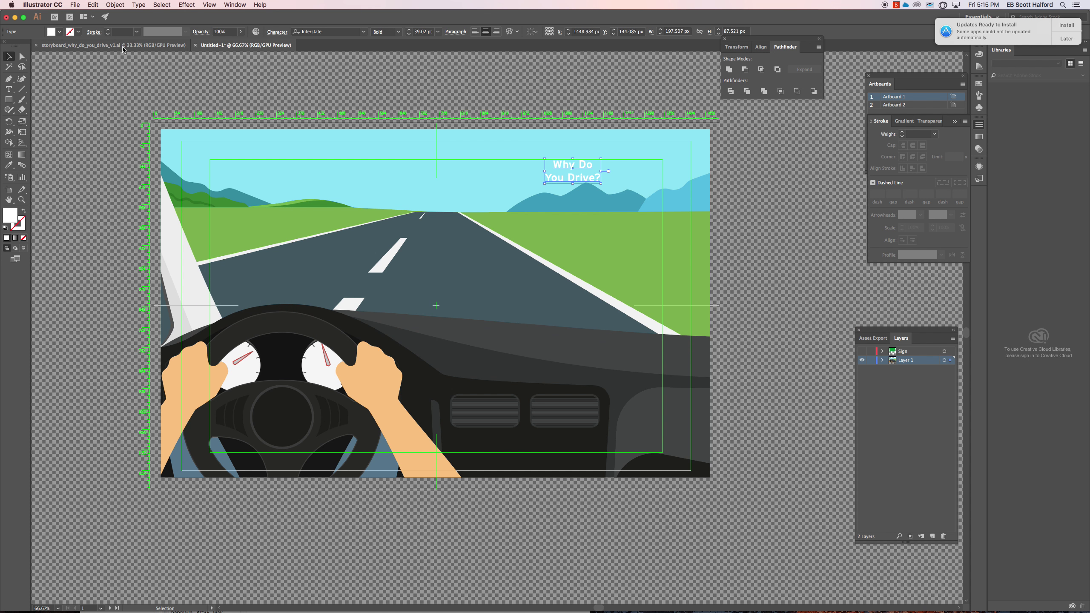
left_click(174, 45)
left_click_drag(523, 382, 538, 141)
left_click_drag(260, 293, 385, 161)
left_click_drag(355, 216, 186, 263)
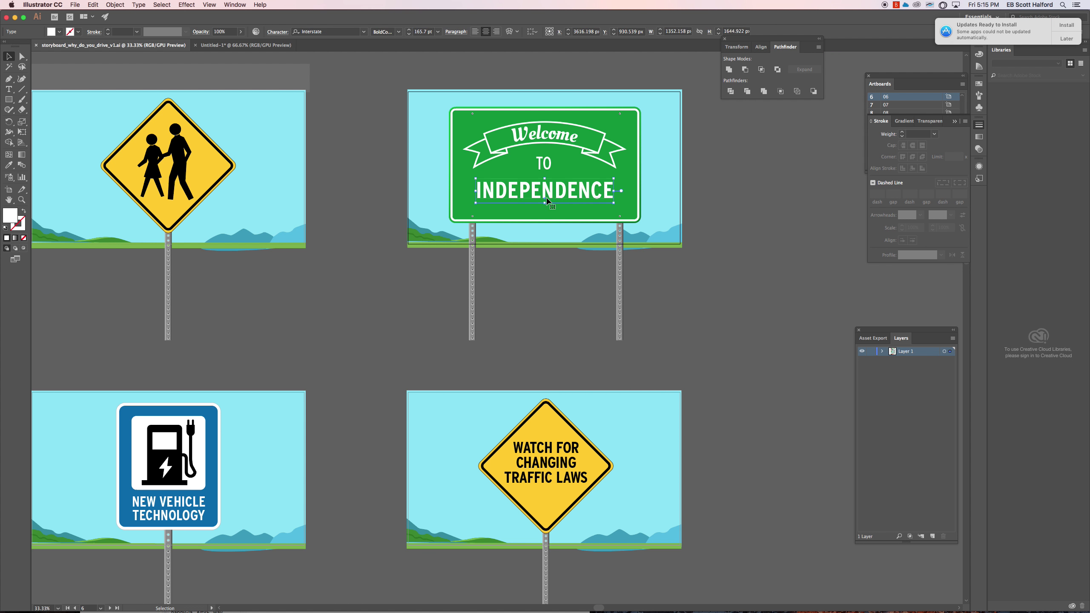
double_click(549, 192)
double_click(549, 192)
key("super+c")
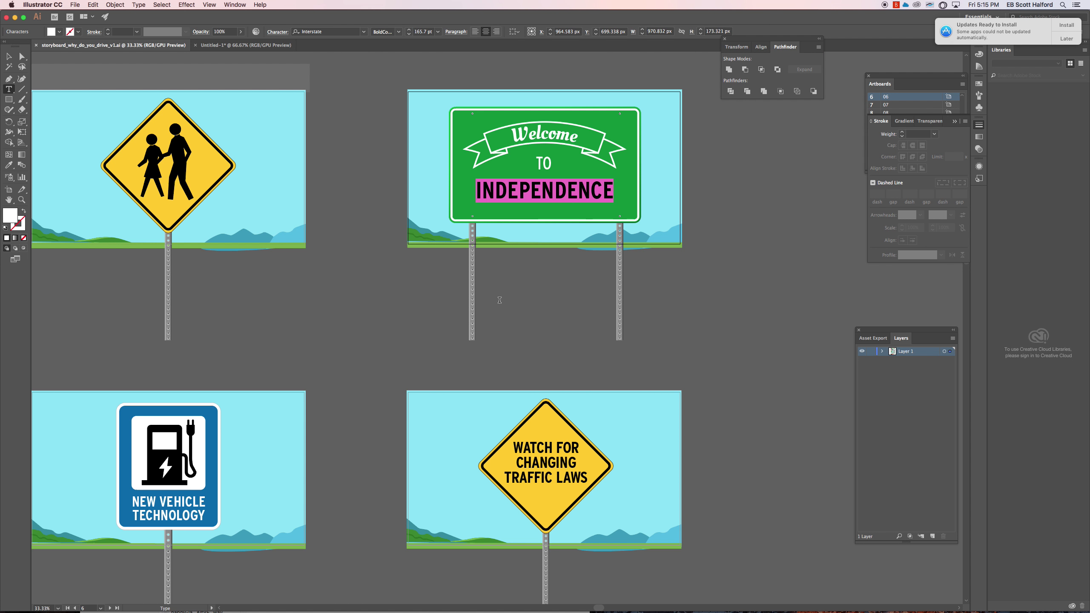
Switch to After Effects, paste INDEPENDENCE as a text layer, move it near the composition's centre, then delete the layer.
key("super+Tab")
key("super+Tab")
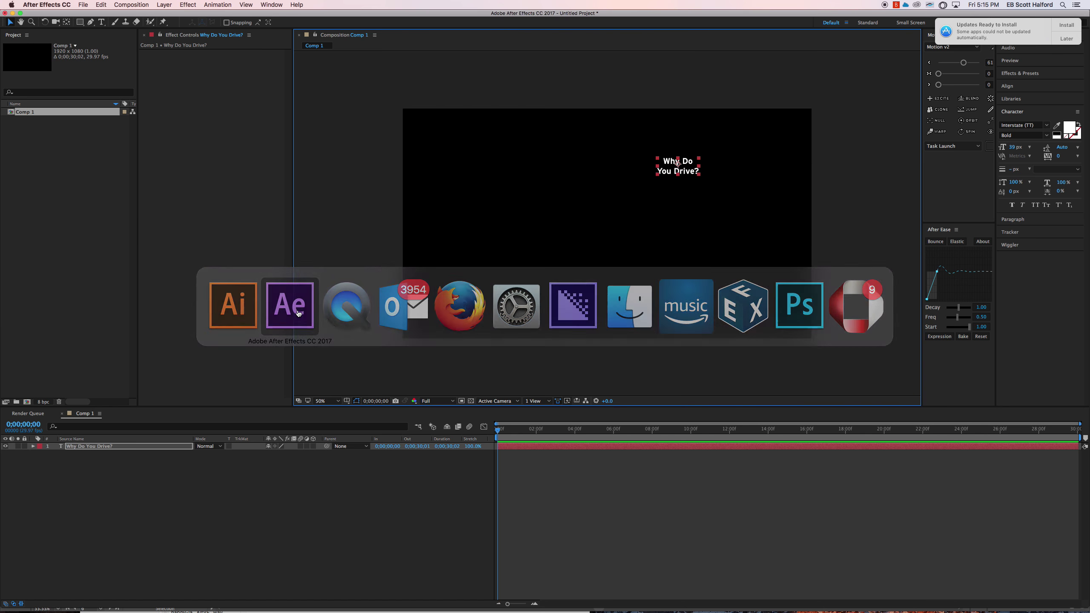
key("super+t")
left_click(545, 229)
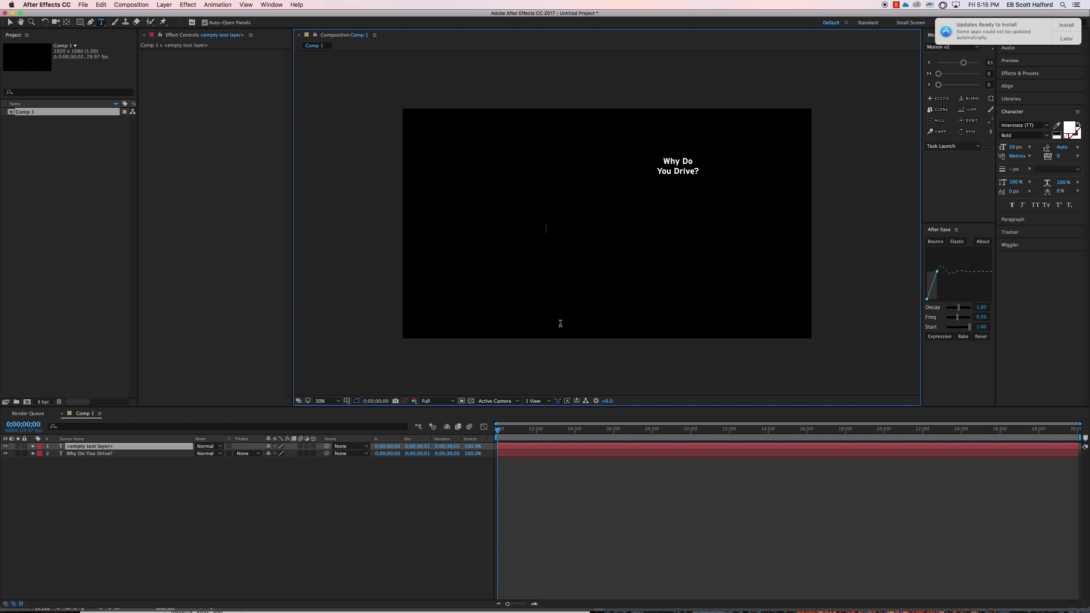
key("super+v")
key("Escape")
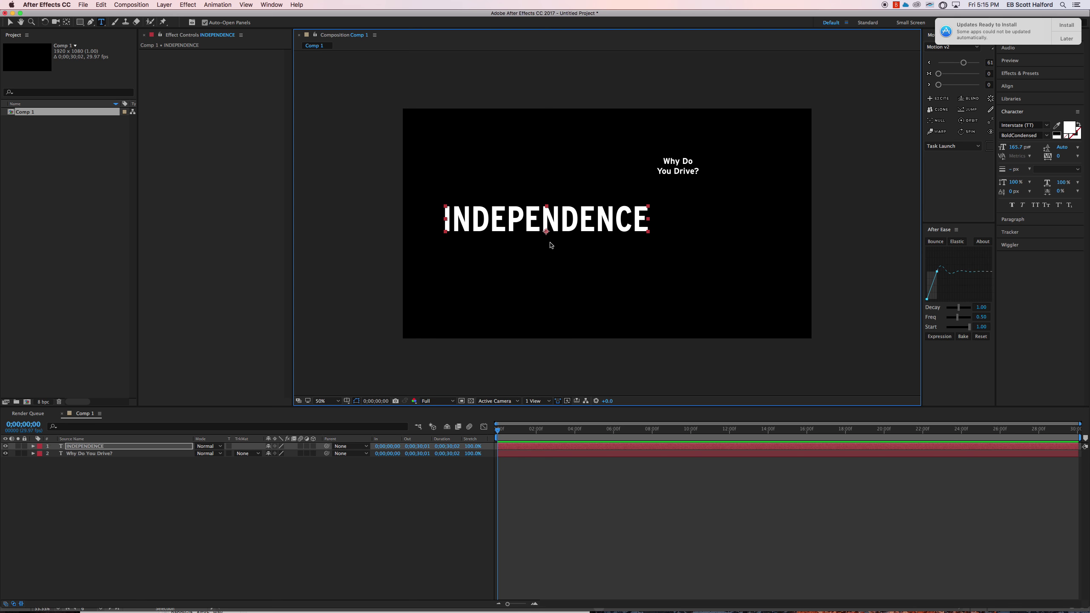
key("v")
left_click_drag(567, 220, 629, 236)
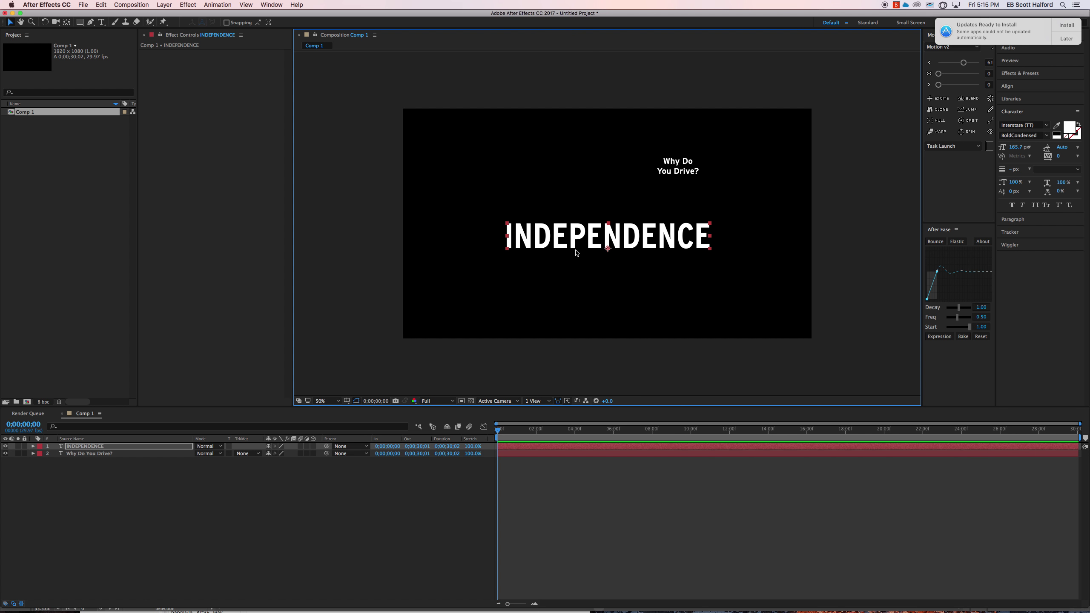
key("Delete")
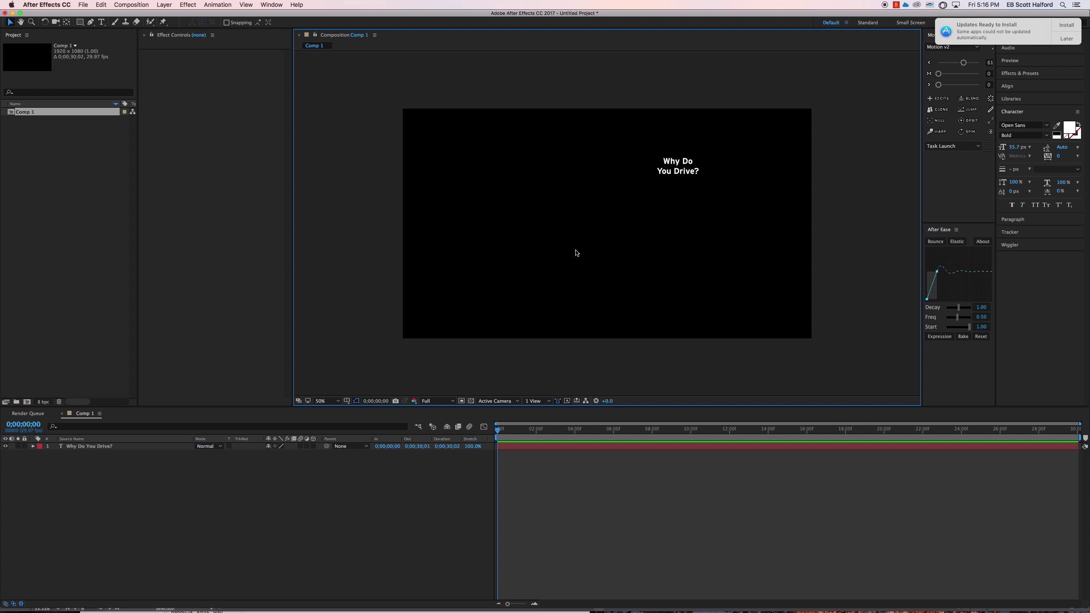
Back in Illustrator, inspect the Welcome sign's text objects and the storyboard's opening frames, then return to the untitled driving scene document.
key("super+Tab")
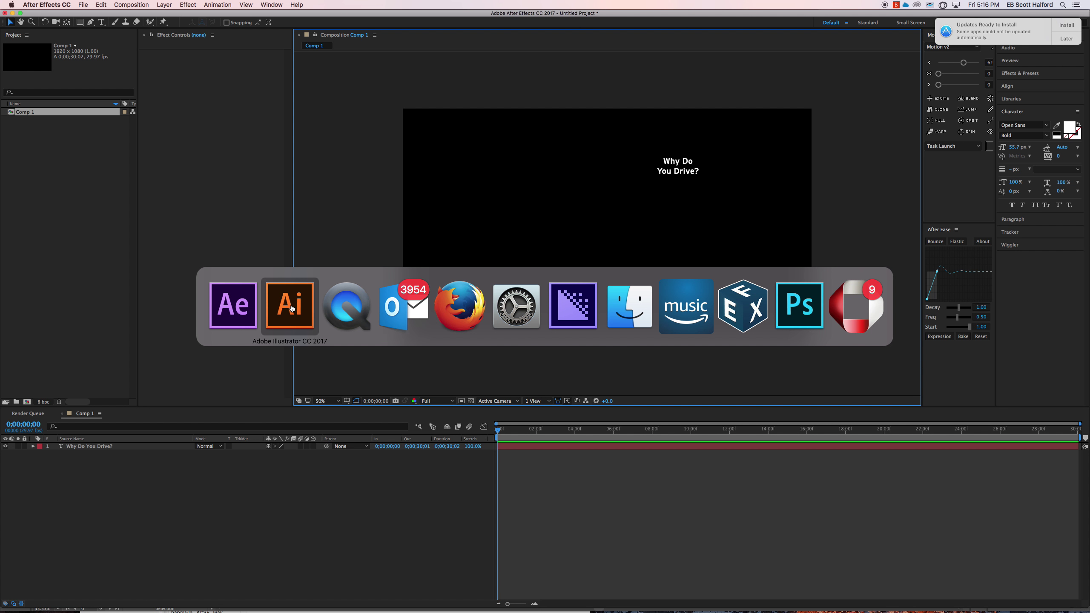
left_click(290, 306)
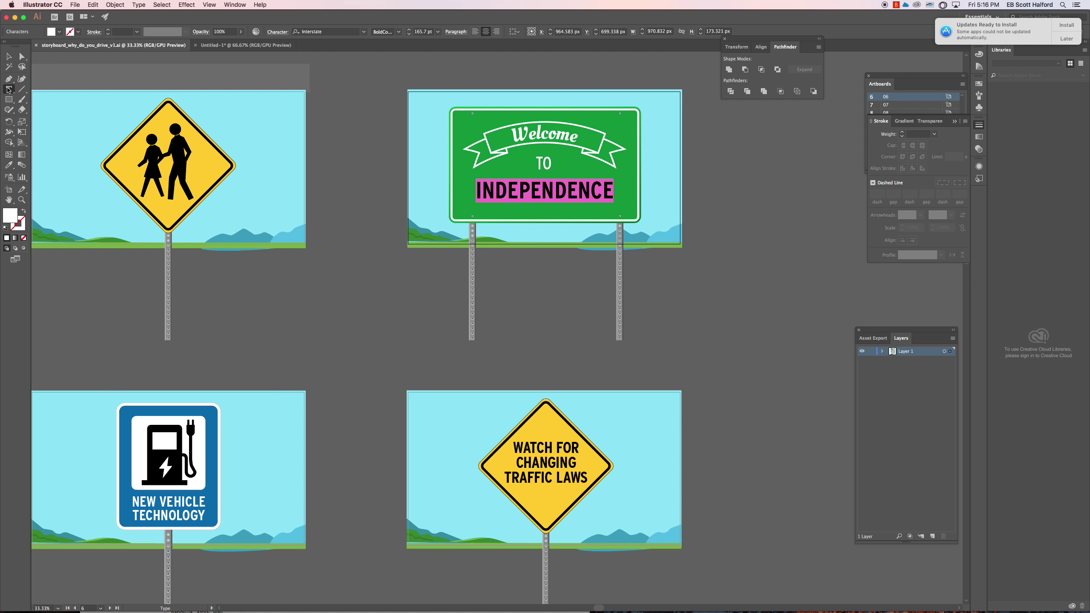
left_click(8, 56)
left_click(530, 286)
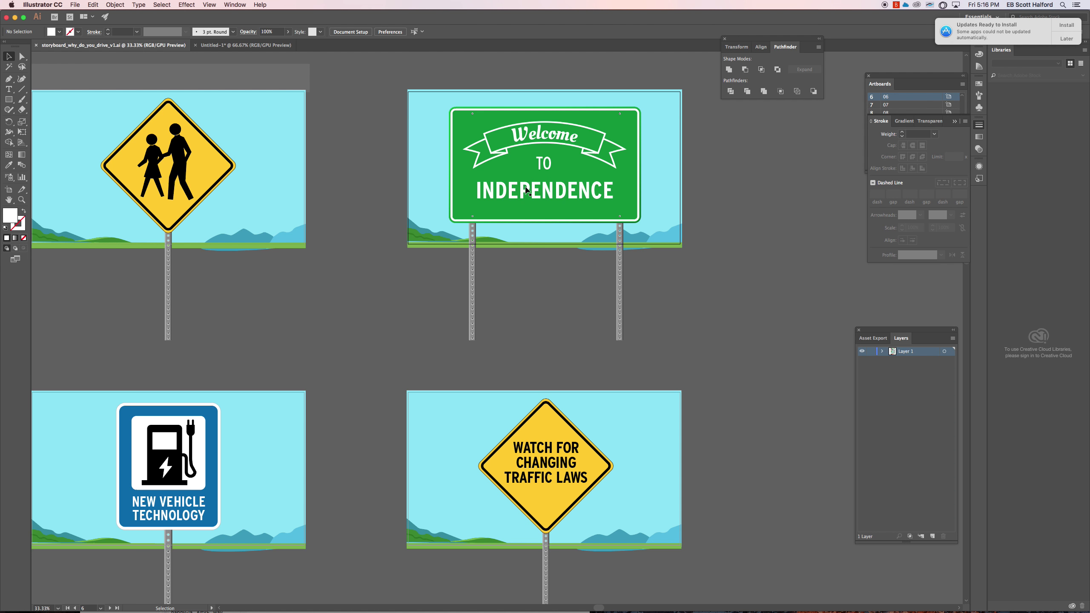
left_click(527, 191)
left_click(538, 133)
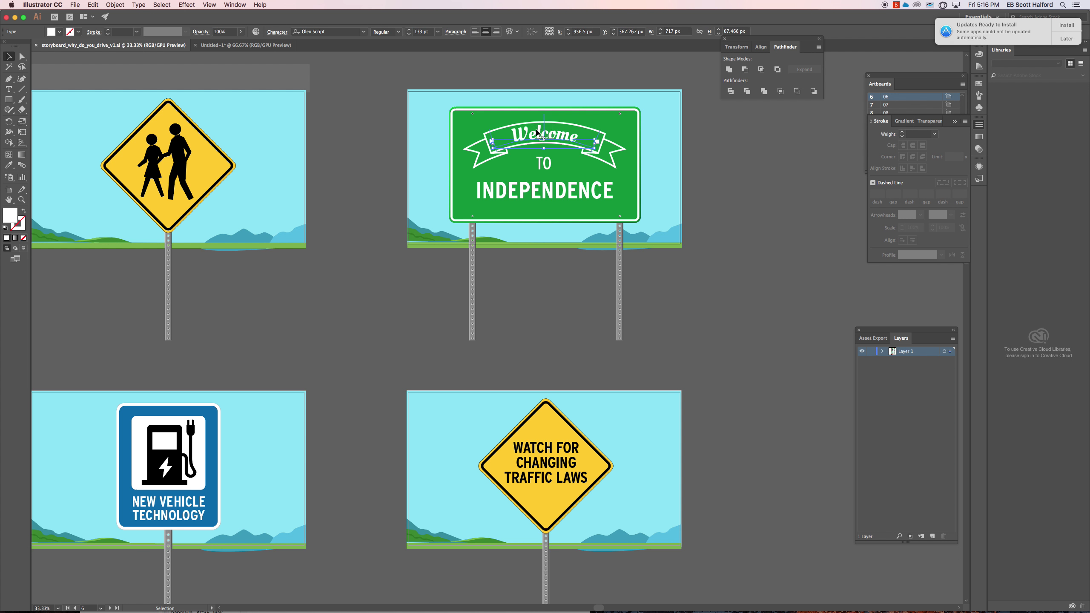
left_click_drag(446, 174, 902, 492)
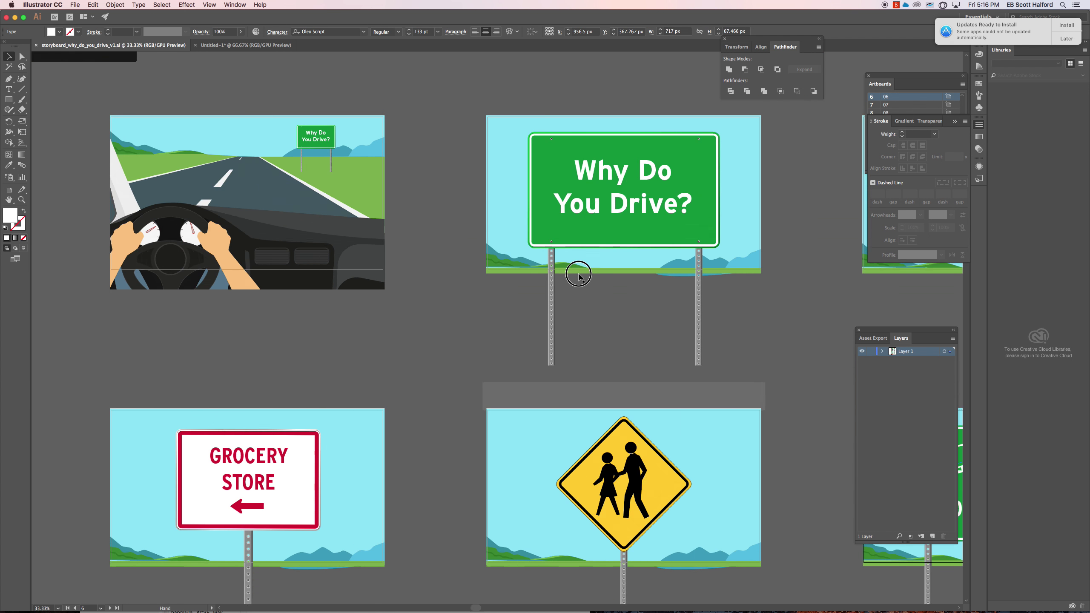
left_click_drag(579, 274, 604, 308)
left_click_drag(353, 161, 517, 295)
left_click(249, 46)
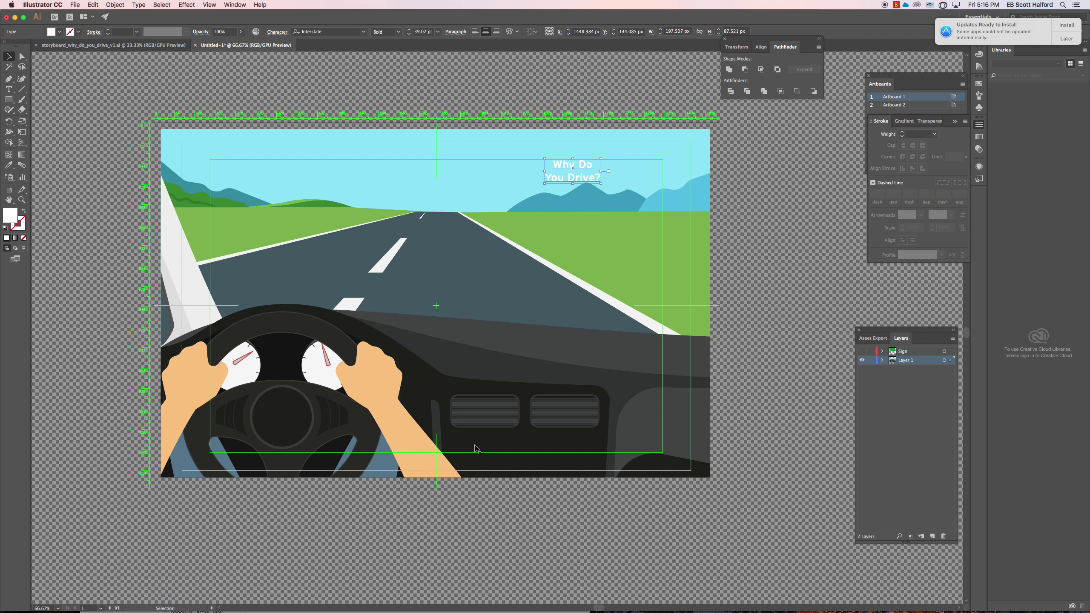
Select the driver's right arm group and then the left arm group to see how each is grouped.
scroll(476, 449, "left", 3)
left_click(411, 394)
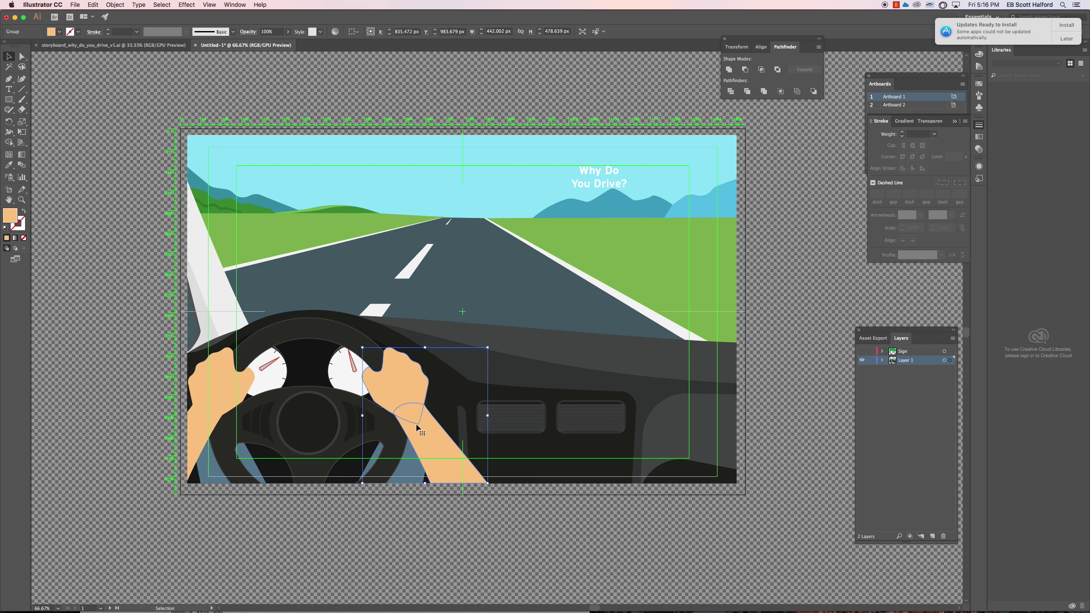
left_click(223, 388)
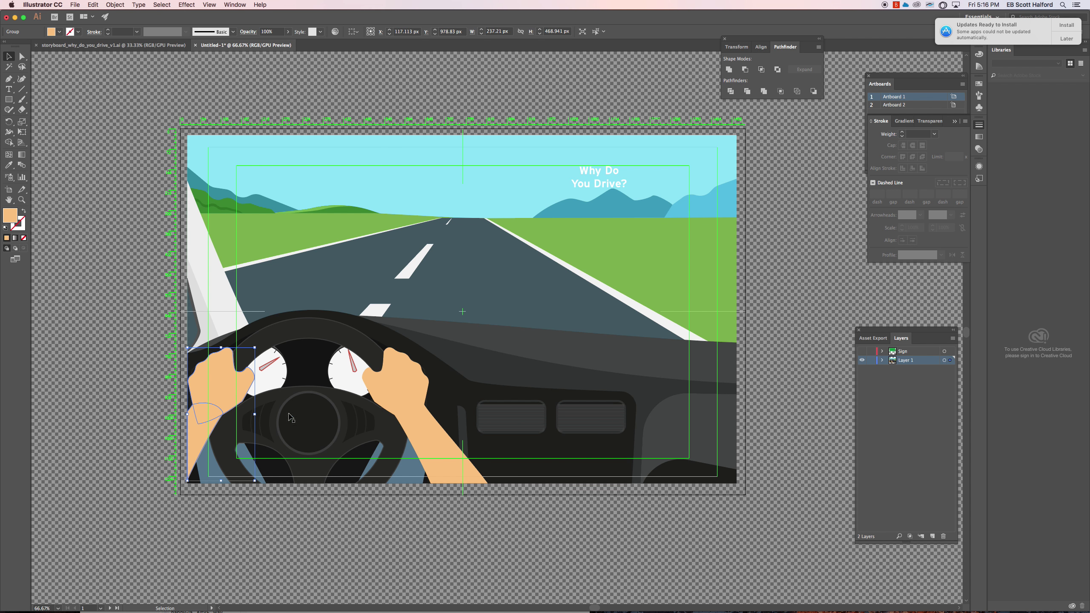
Try moving the left arm group up over the steering wheel to check its forearm, then undo the move.
left_click(401, 391)
left_click(433, 461, "shift")
left_click(399, 397)
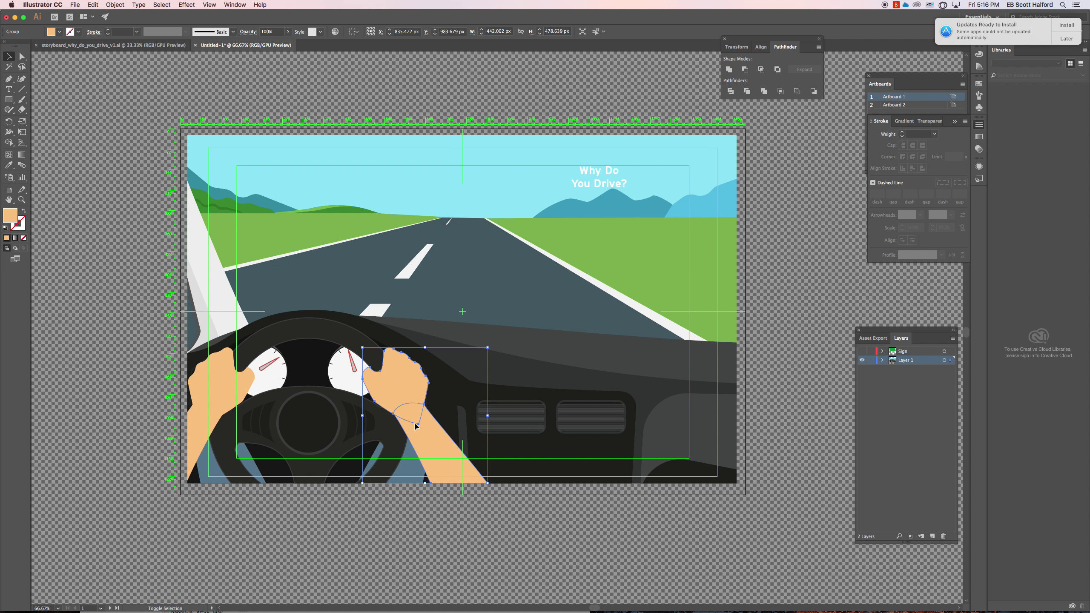
left_click(416, 423, "shift")
left_click(200, 429)
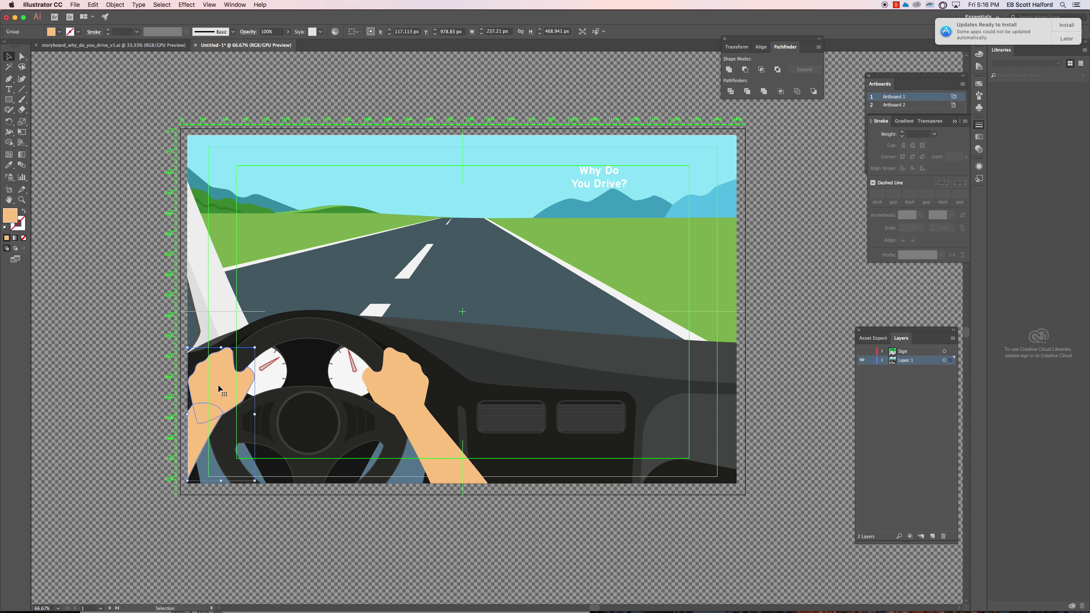
left_click_drag(220, 387, 257, 362)
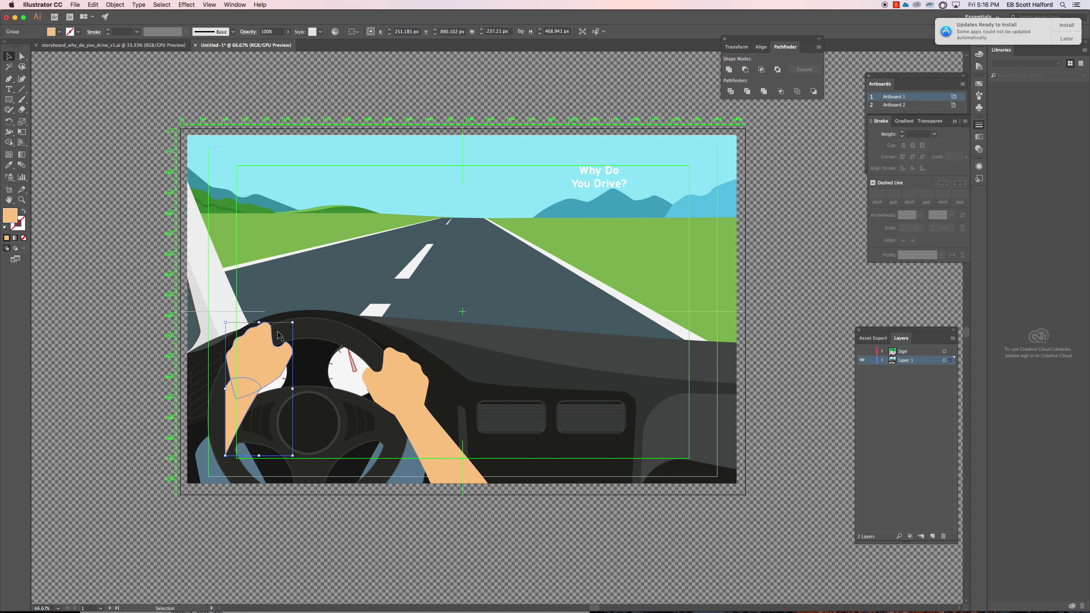
left_click(134, 428)
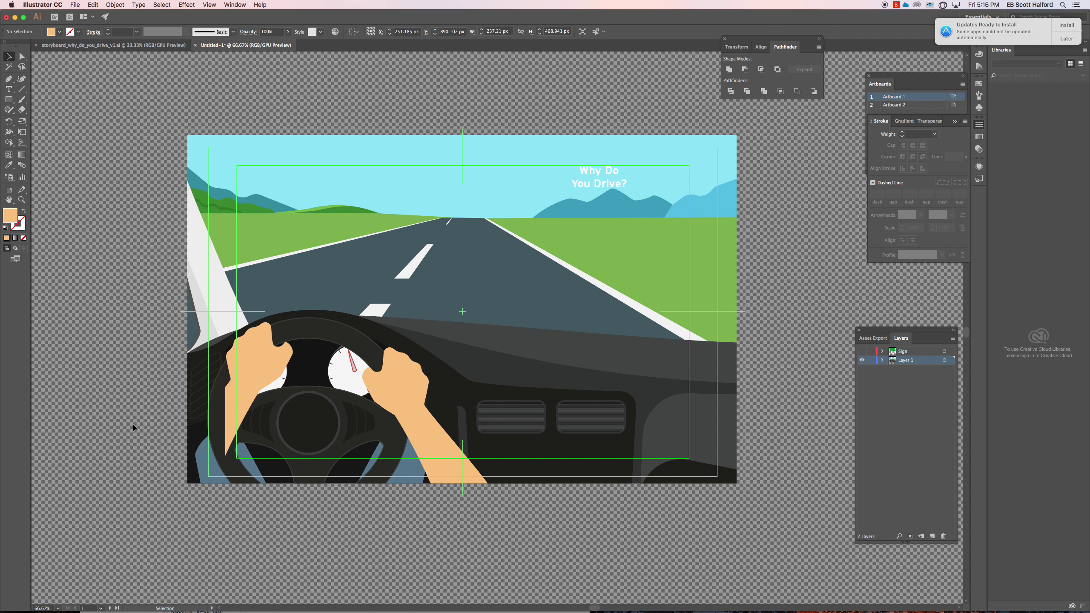
left_click(234, 411)
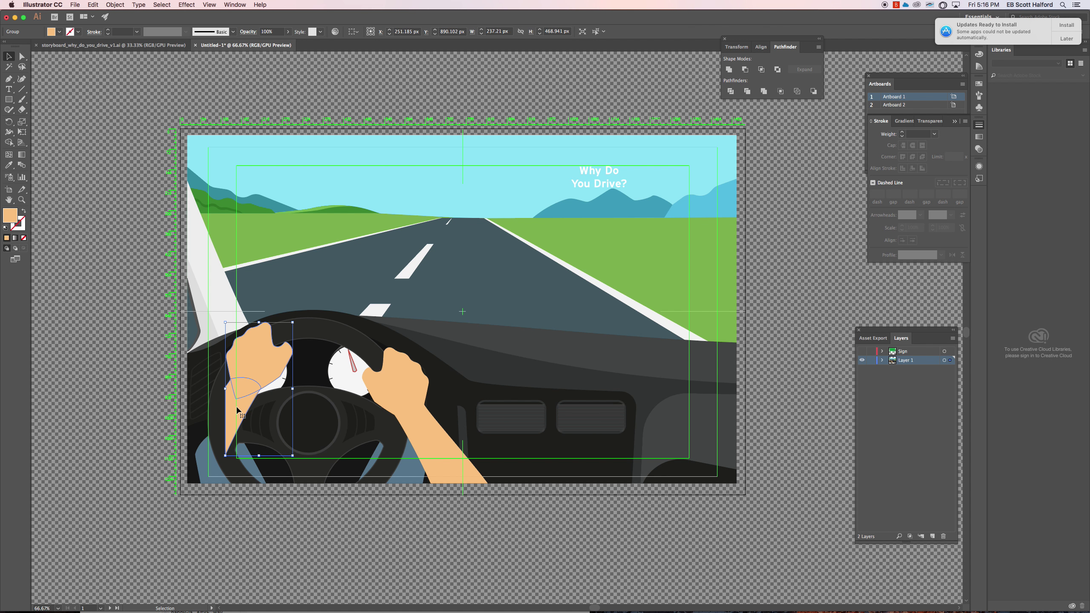
key("super+z")
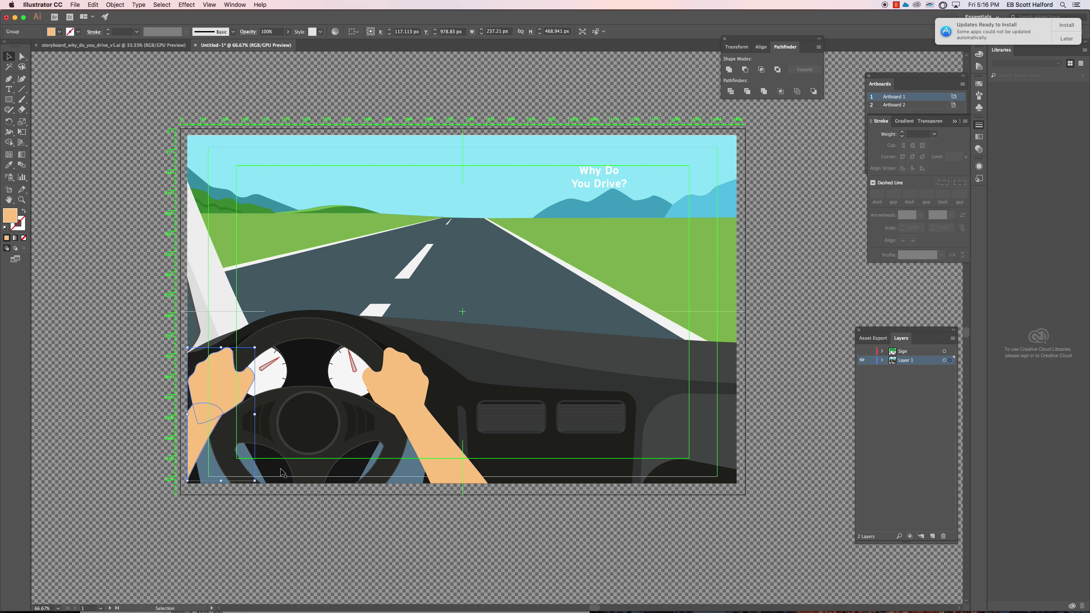
Compare the driver's arm groups in the untitled document with those in the storyboard's driving frame, then return to the untitled document.
left_click(314, 468)
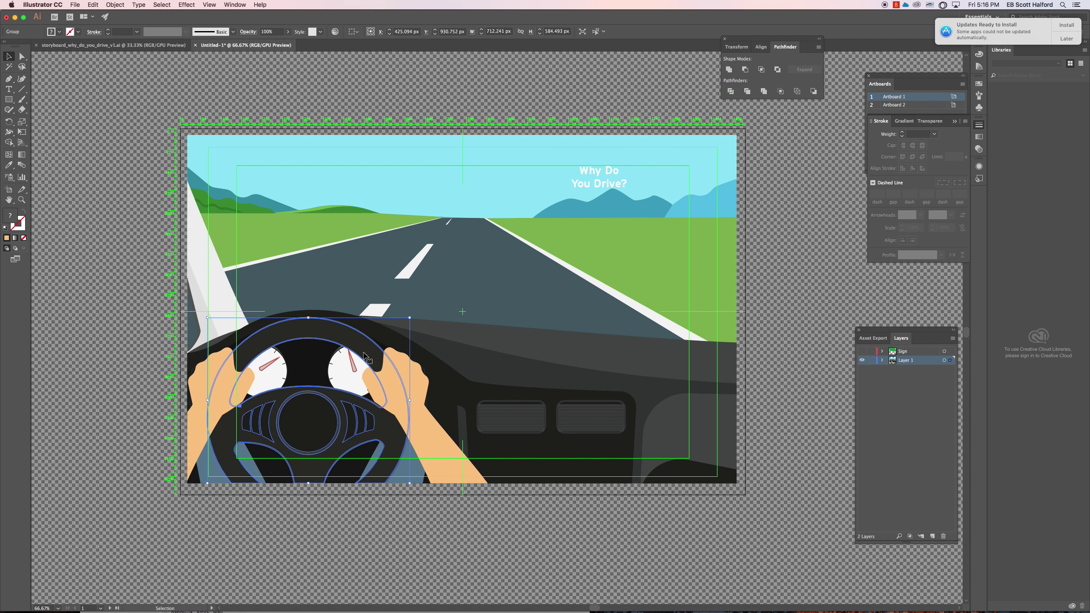
left_click(395, 386)
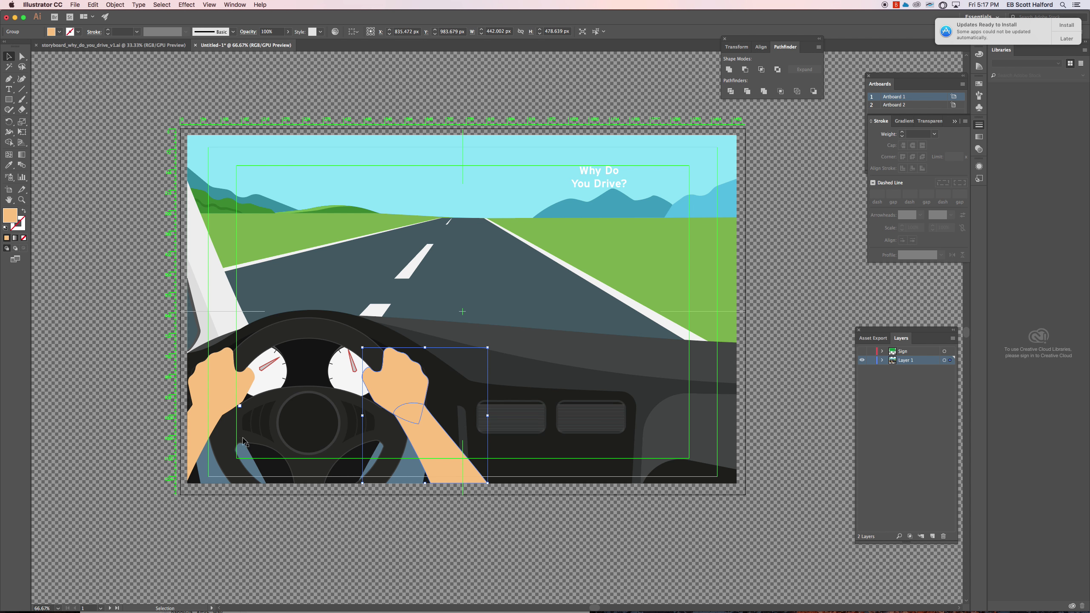
left_click(123, 44)
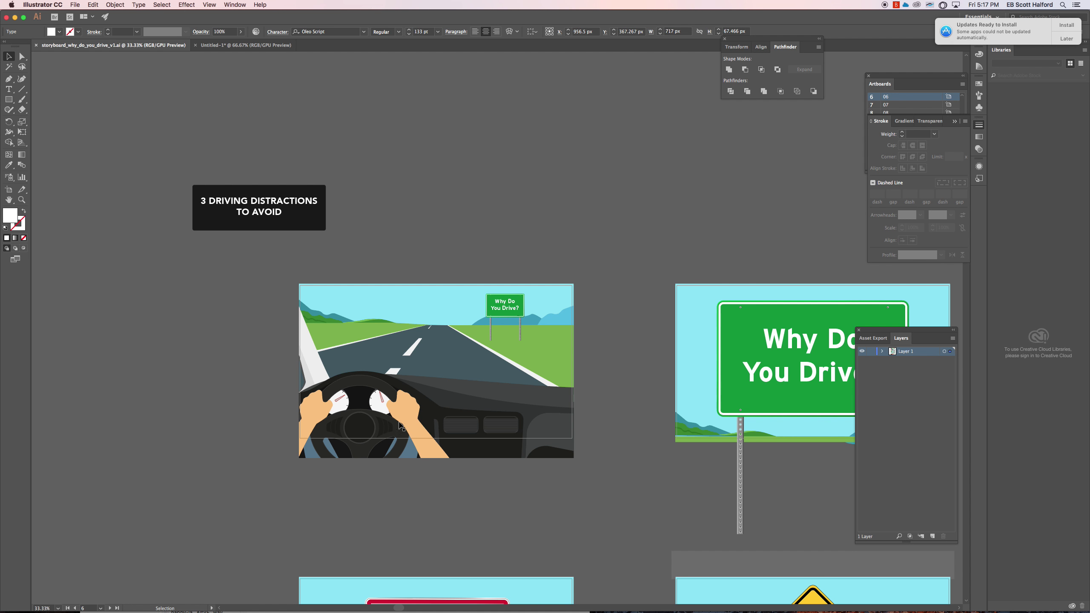
left_click(432, 448)
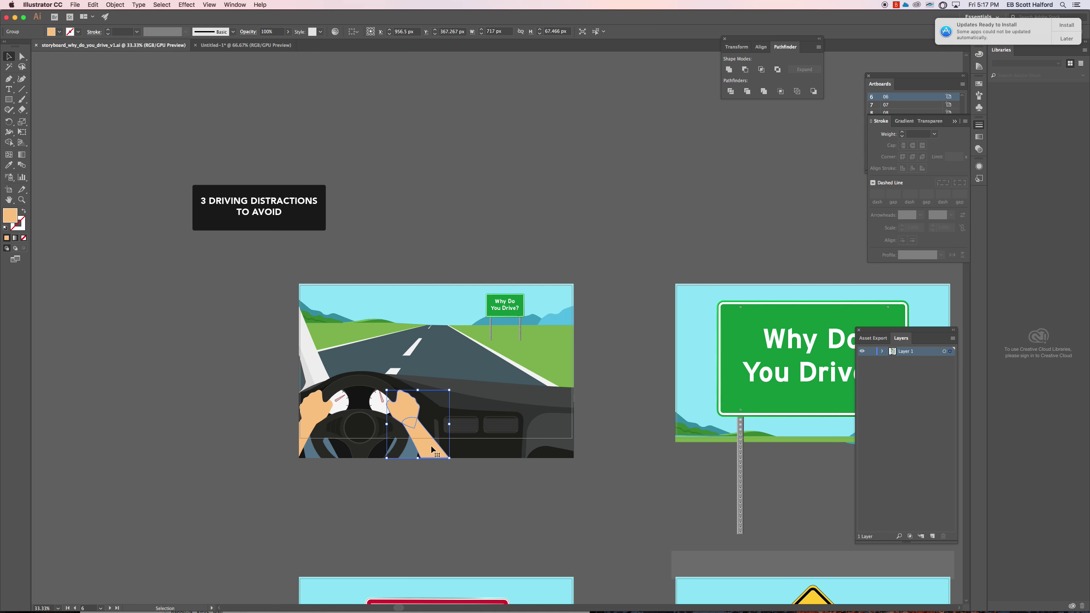
left_click(443, 483)
left_click(307, 434)
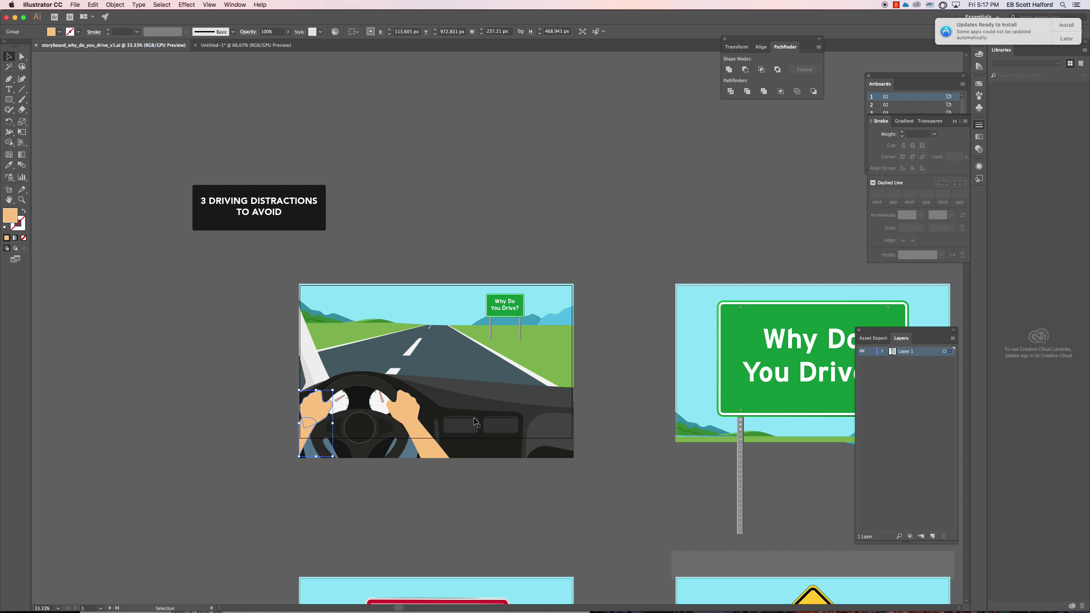
left_click(246, 45)
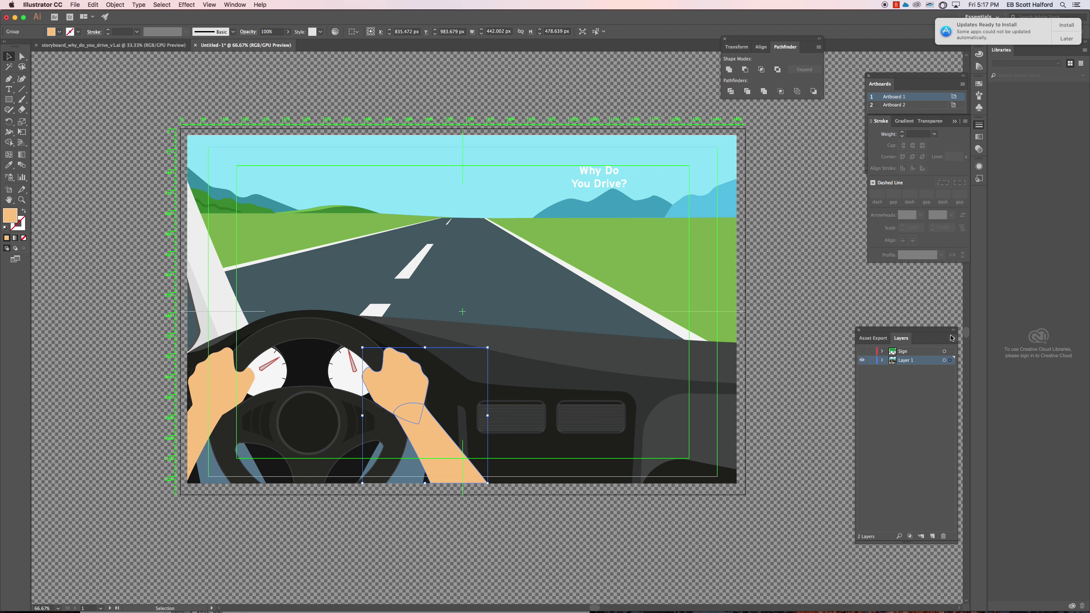
Create two new layers named Right Hand and Right Forearm.
key("super+alt+l")
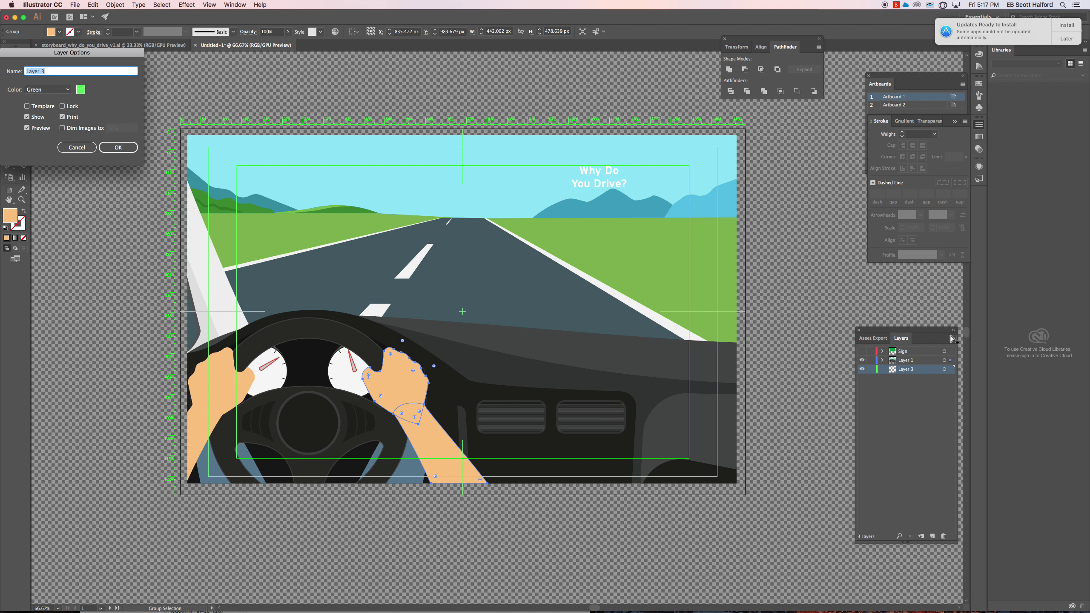
type("Right Hand")
key("Return")
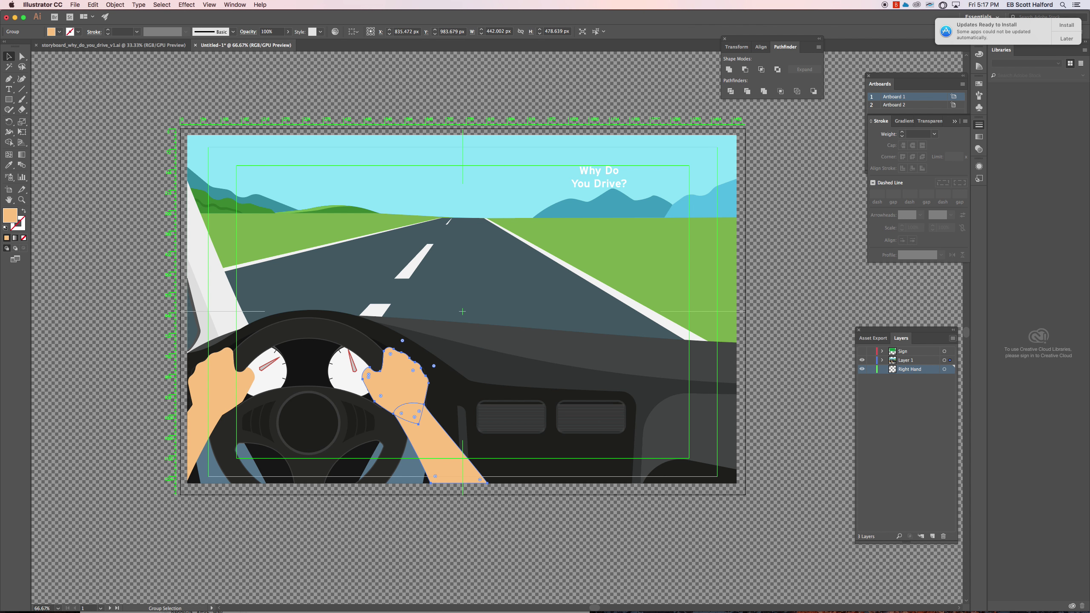
key("super+alt+l")
type("Right Fore")
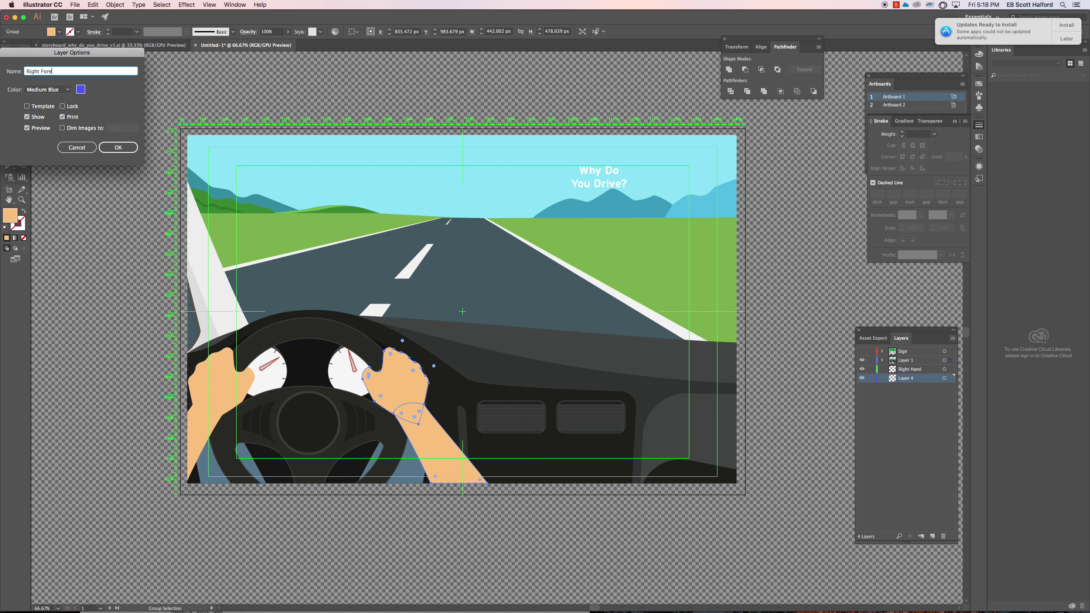
type("arm")
key("Return")
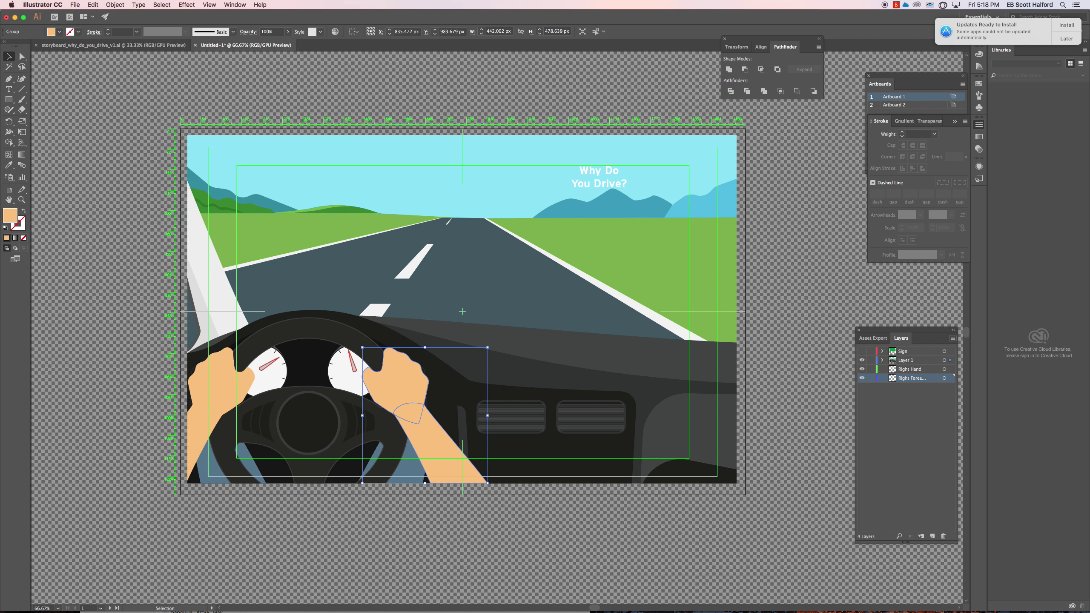
Ungroup the right arm and move its pieces onto the Right Hand and Right Forearm layers, stacked above Layer 1.
key("super+shift+g")
left_click(403, 390)
left_click(422, 431, "shift")
left_click(443, 541)
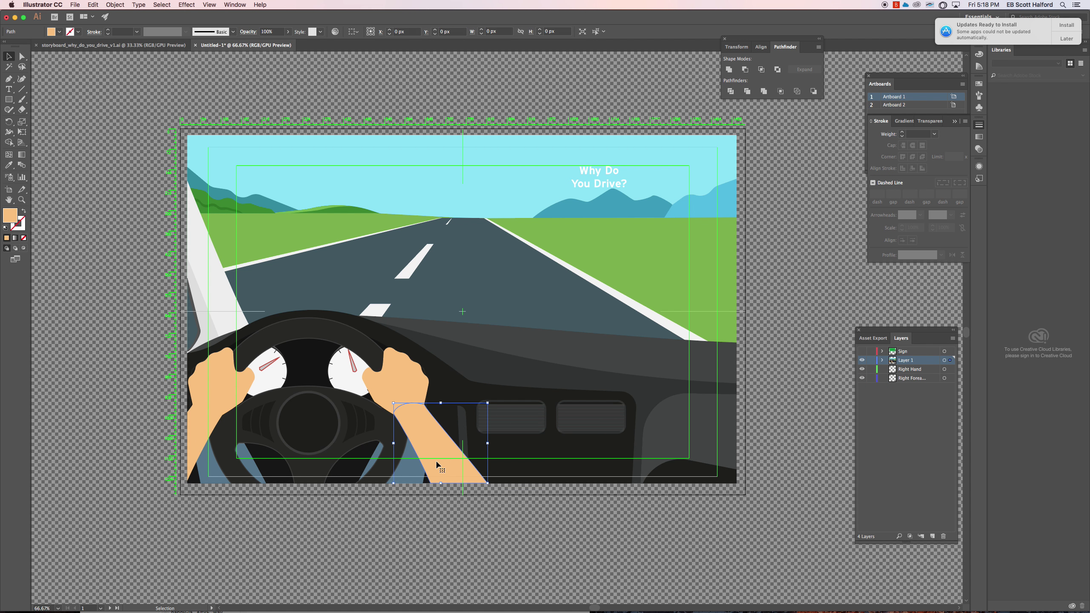
left_click(944, 378)
left_click_drag(952, 363, 905, 383)
left_click(411, 378)
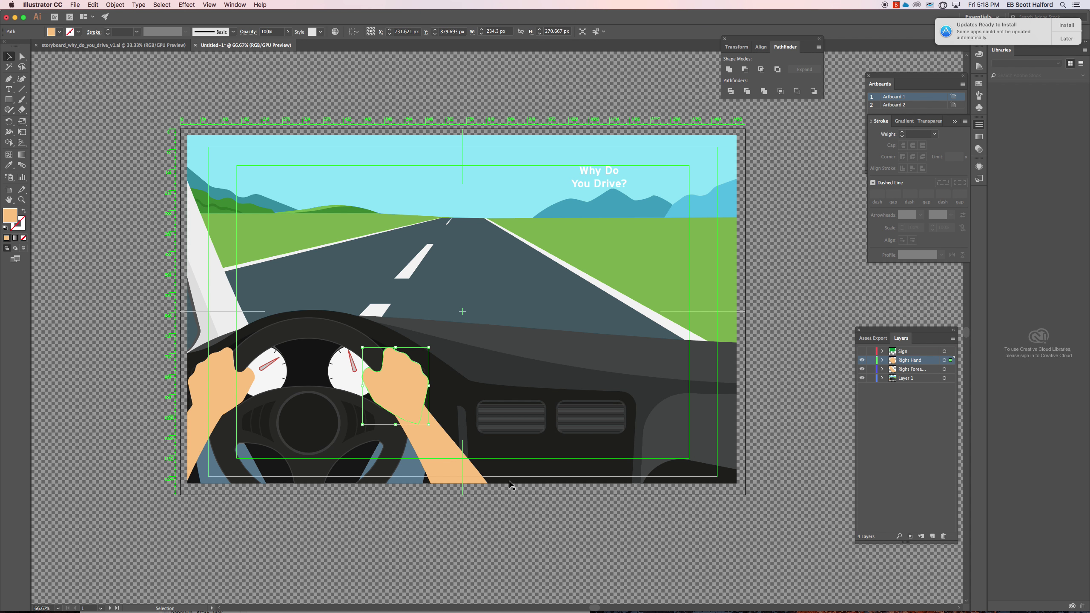
left_click(383, 550)
Duplicate the right hand and forearm, reflect the copy across the vertical axis, and place it over the driver's left hand.
left_click(405, 392)
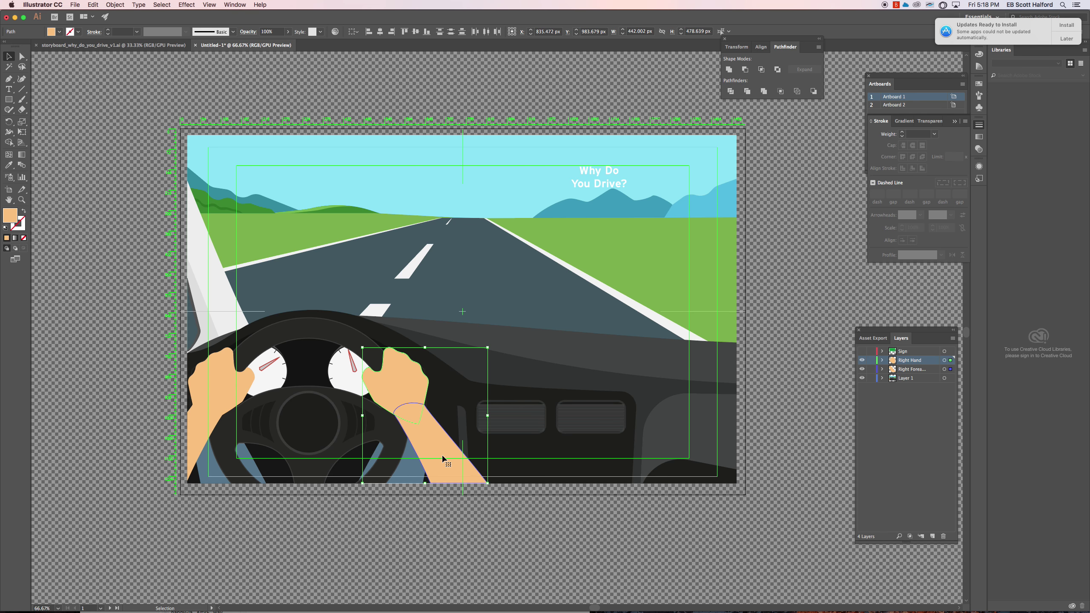
left_click_drag(443, 455, 263, 452)
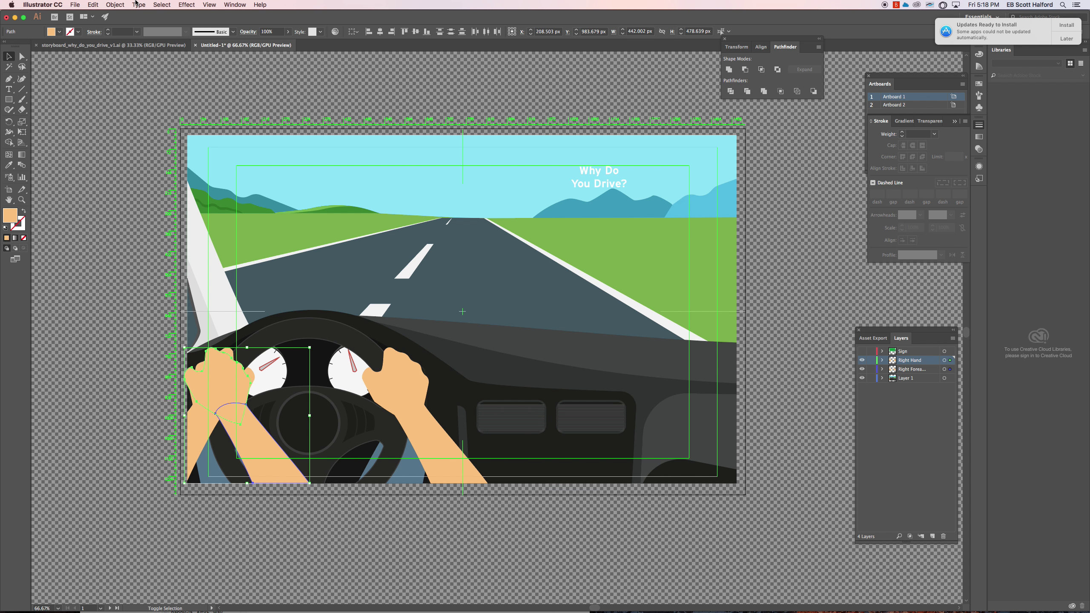
left_click(75, 4)
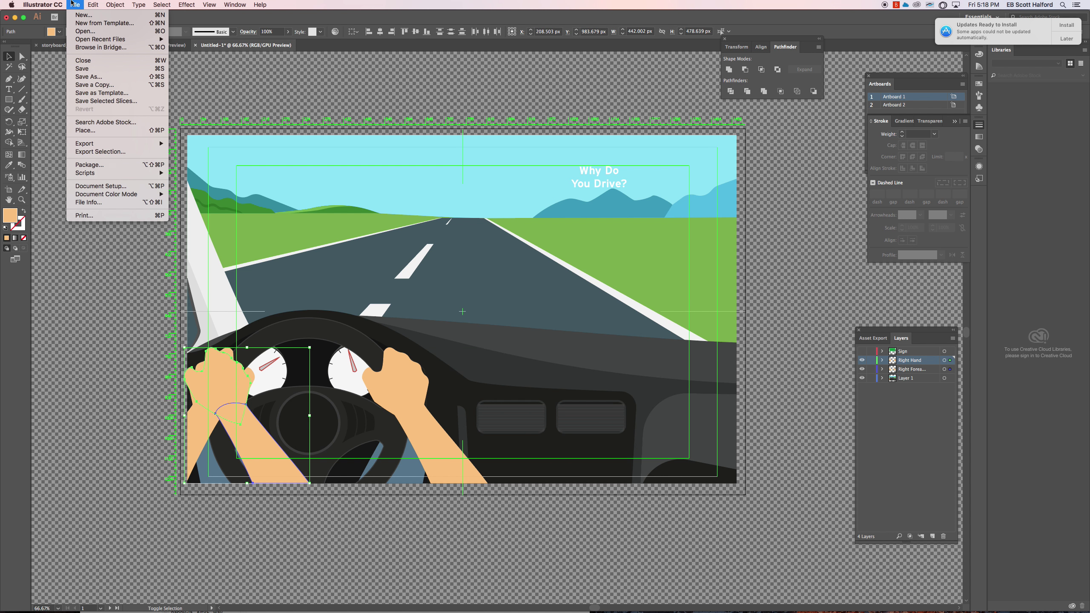
mouse_move(93, 5)
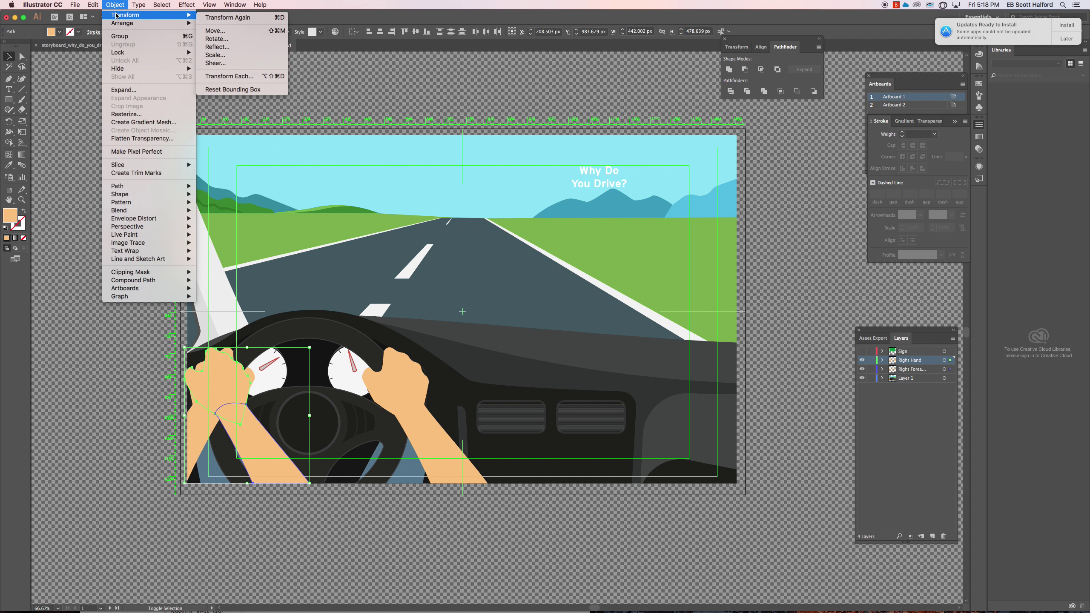
left_click(213, 47)
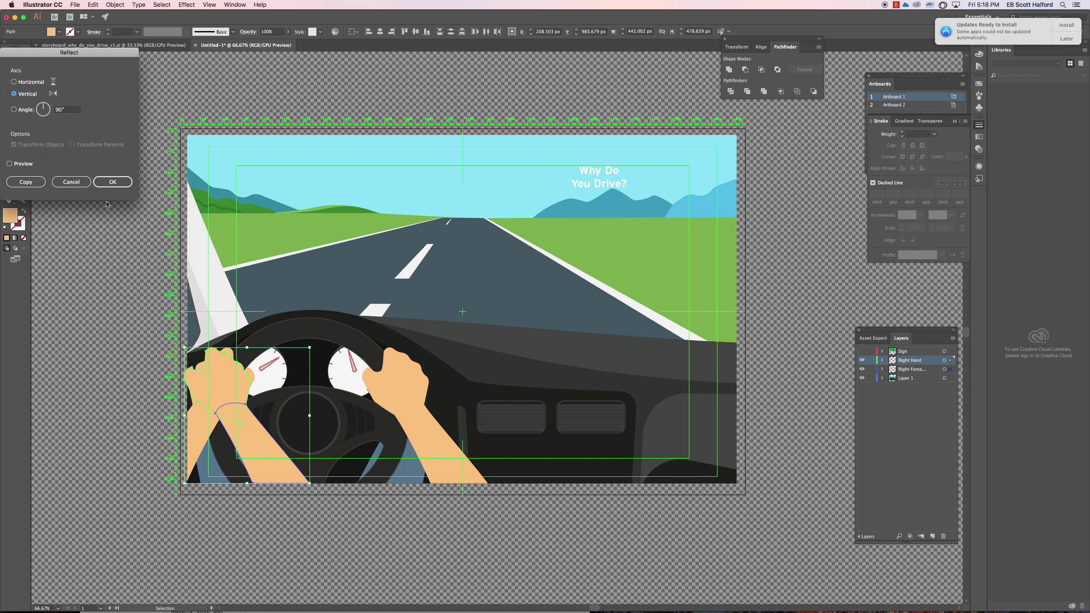
left_click(113, 182)
left_click_drag(269, 393, 216, 393)
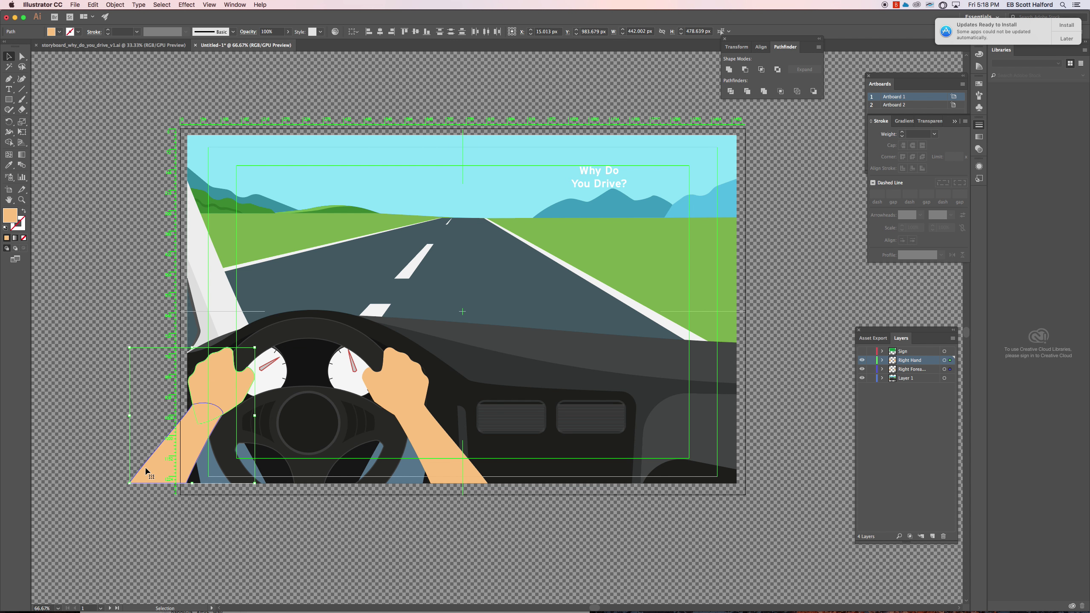
Extend Artboard 1's left edge beyond the mirrored forearm, making the artboard about 2209 px wide.
left_click(187, 504)
left_click(202, 416)
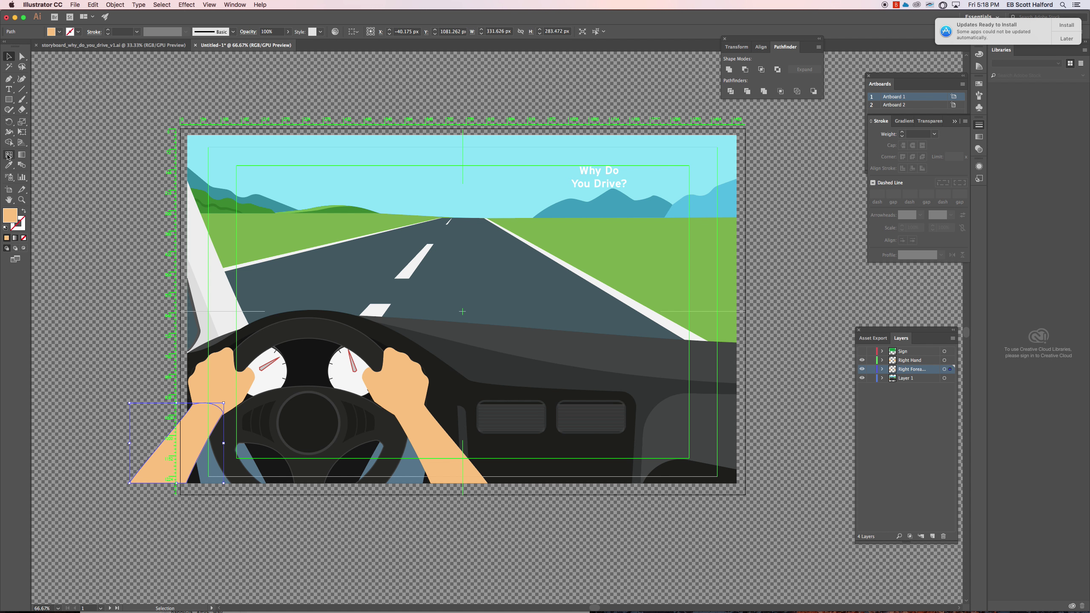
left_click(8, 189)
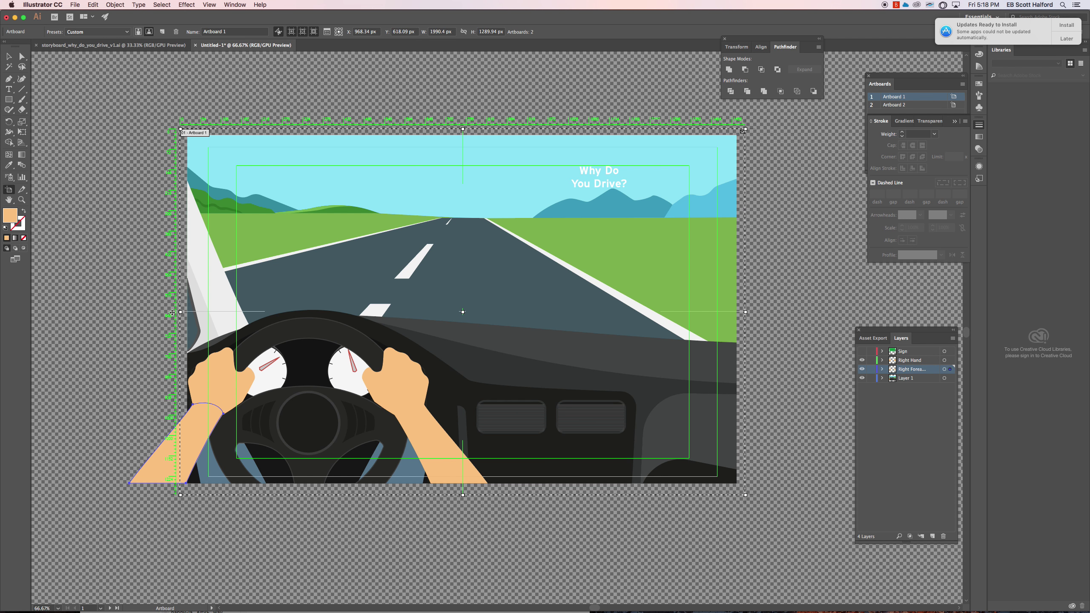
left_click_drag(181, 313, 118, 312)
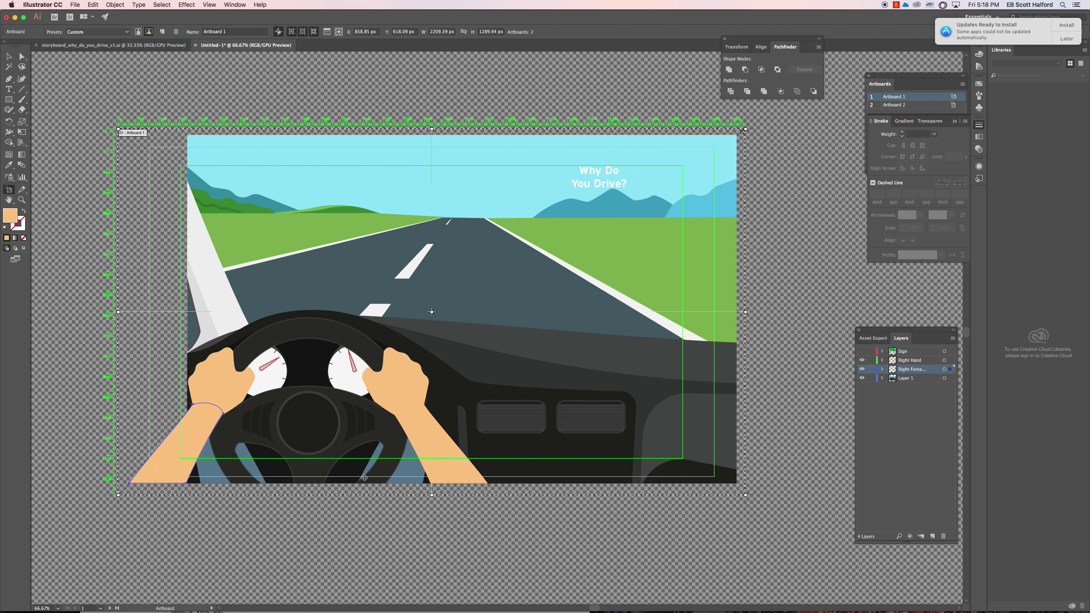
left_click(8, 55)
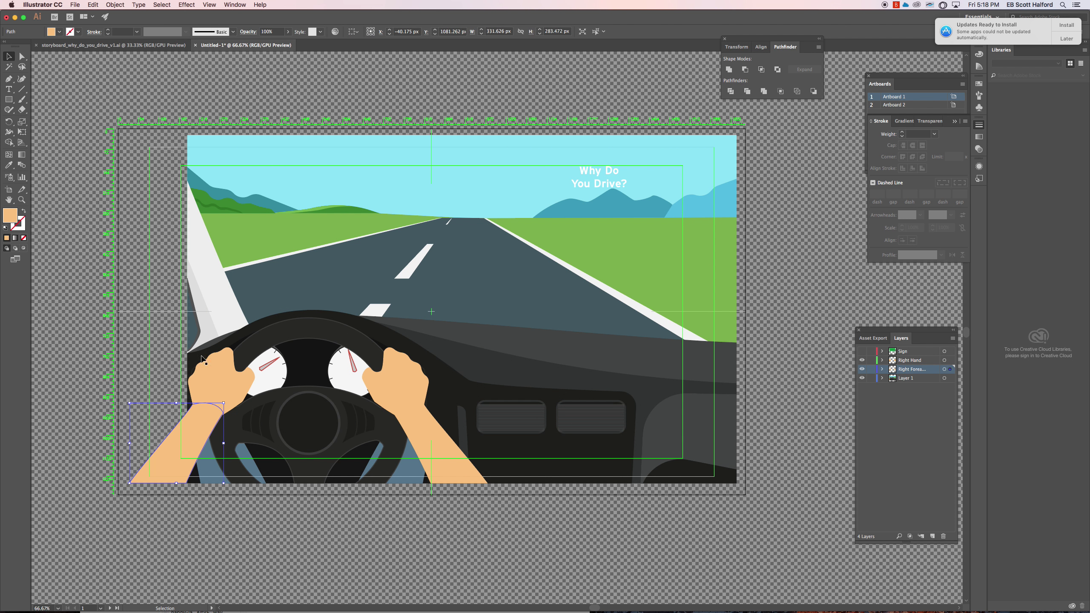
Select the hands and forearms on both sides in turn to check which layer each piece belongs to.
left_click(226, 380)
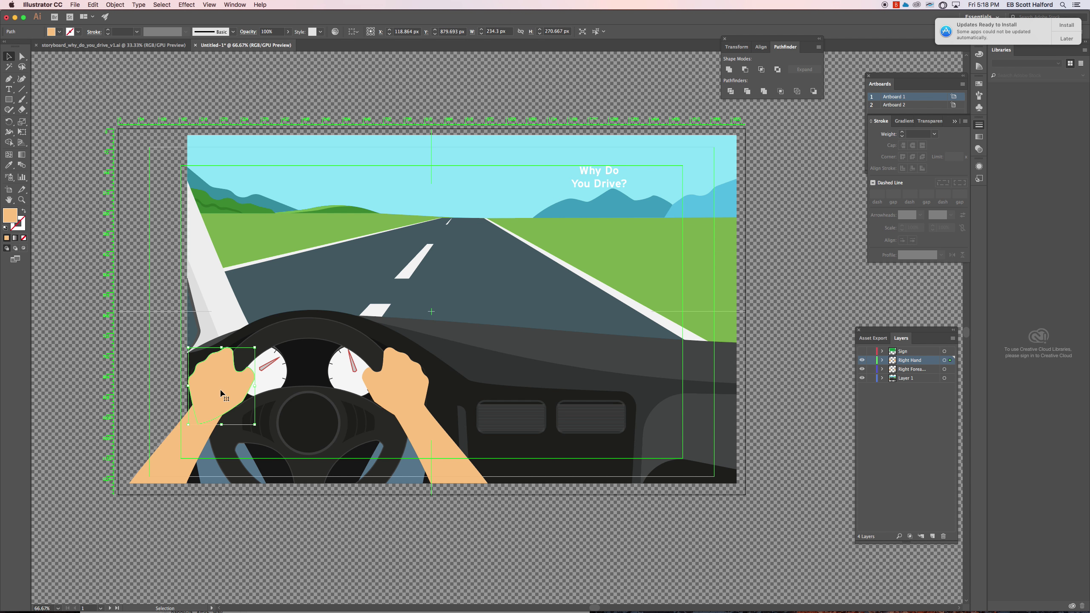
left_click(184, 461)
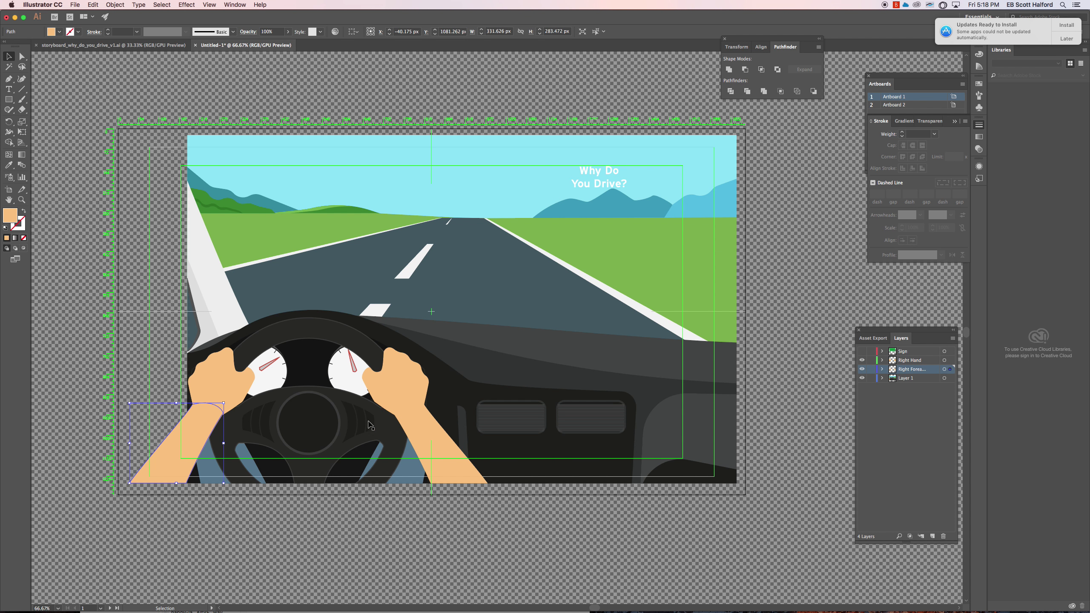
left_click(411, 384)
left_click(443, 458)
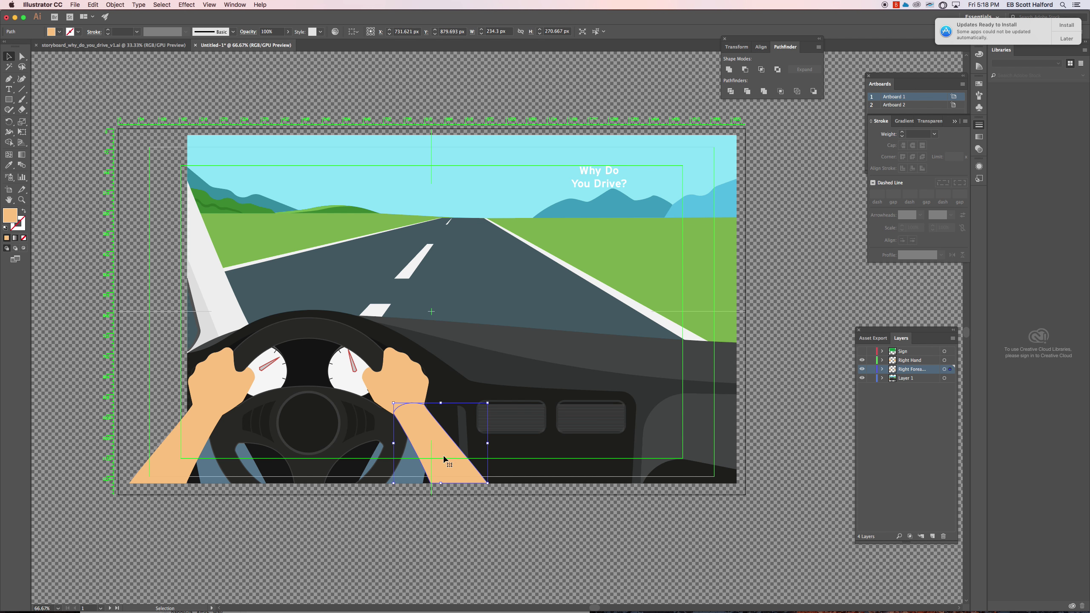
left_click(395, 377)
left_click(426, 441)
left_click(220, 388)
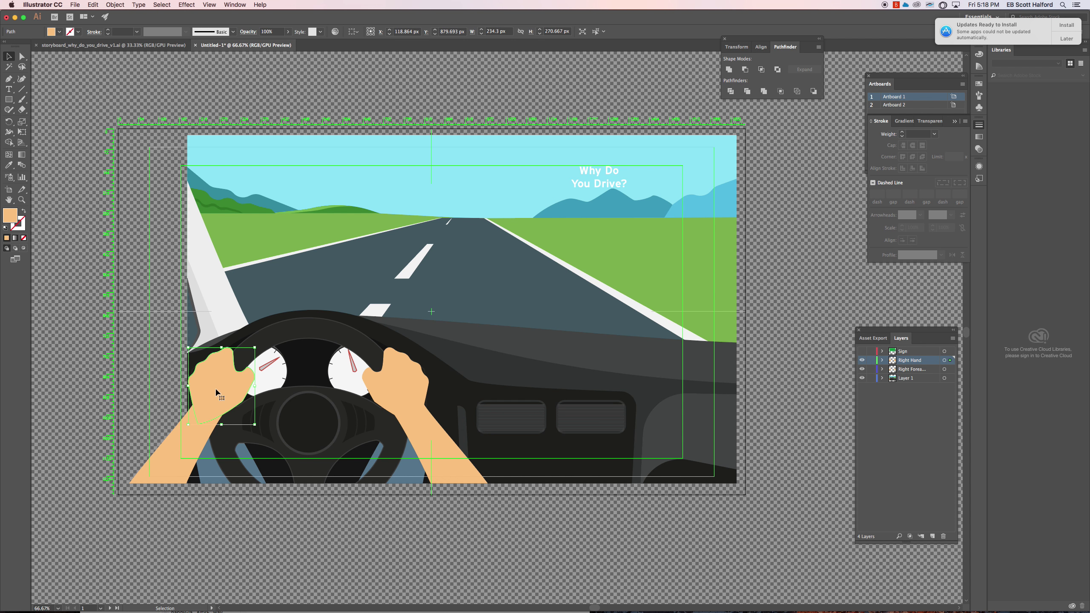
left_click(177, 445, "shift")
left_click(214, 590)
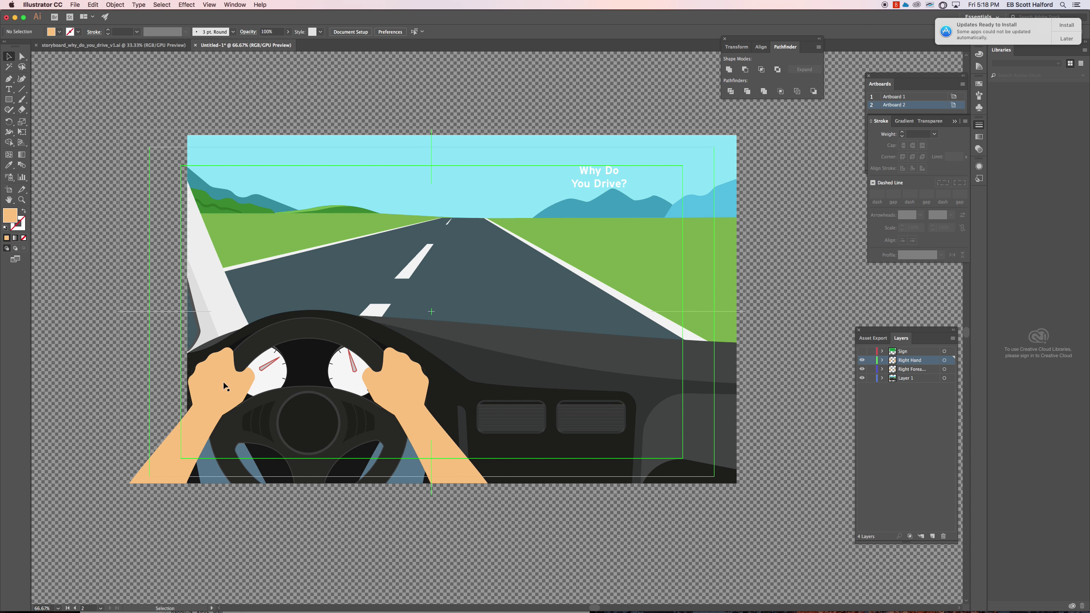
Create two new layers named "left hand" and "left forearm" beneath the Right Hand layer.
left_click(224, 385)
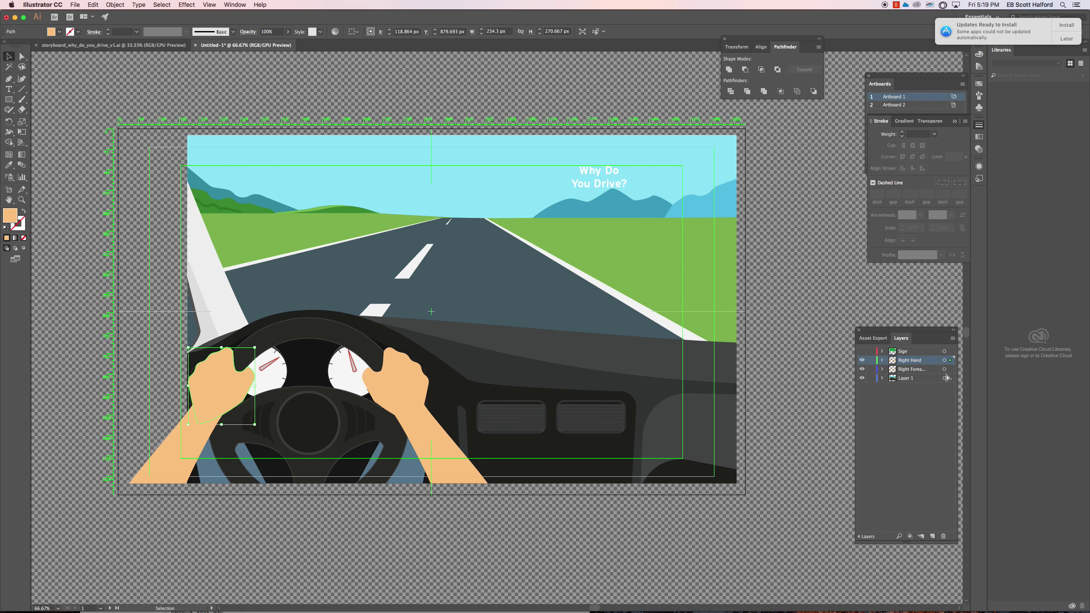
key("alt+super+l")
type("le")
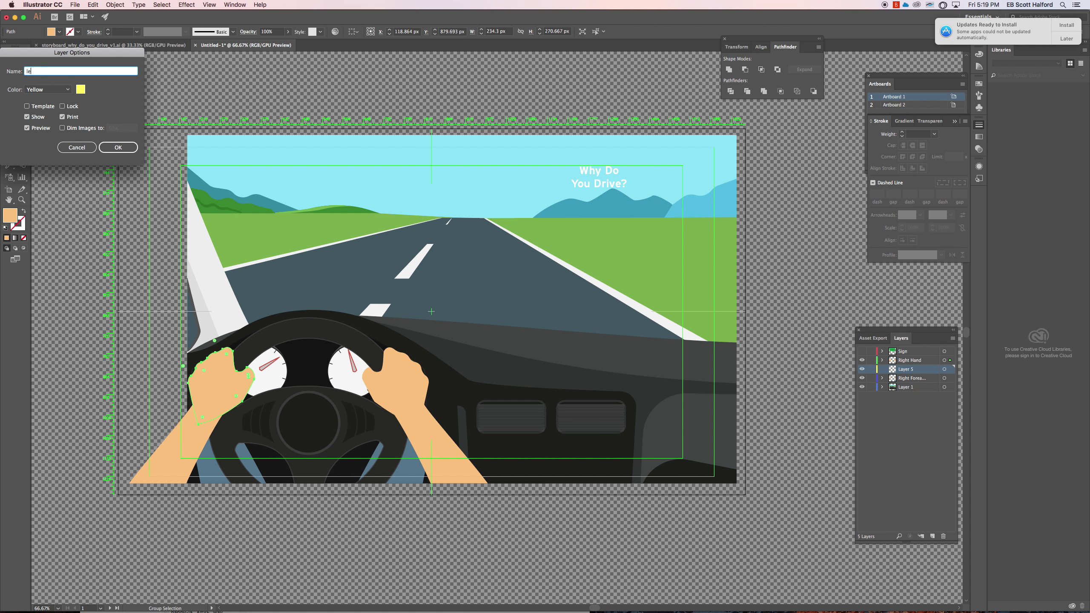
type("ft hand")
key("Return")
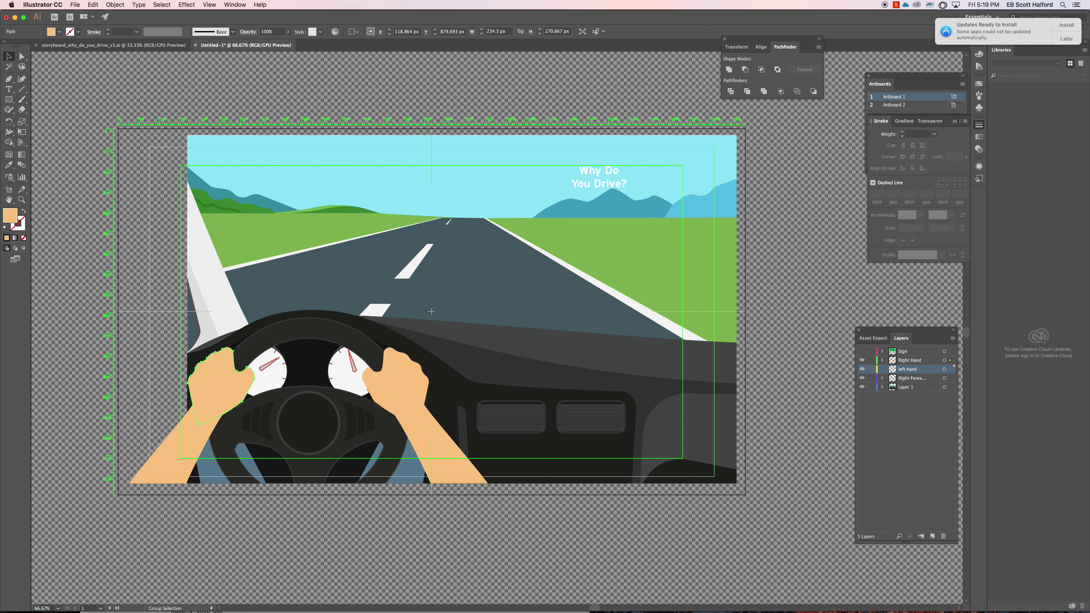
key("alt+super+l")
key("BackSpace")
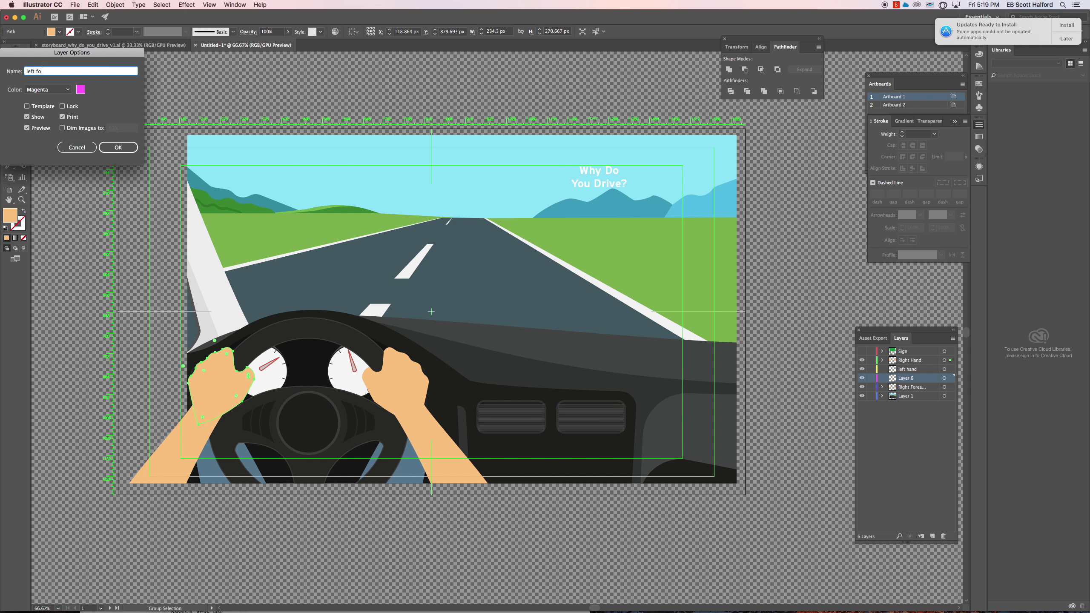
key("Return")
key("v")
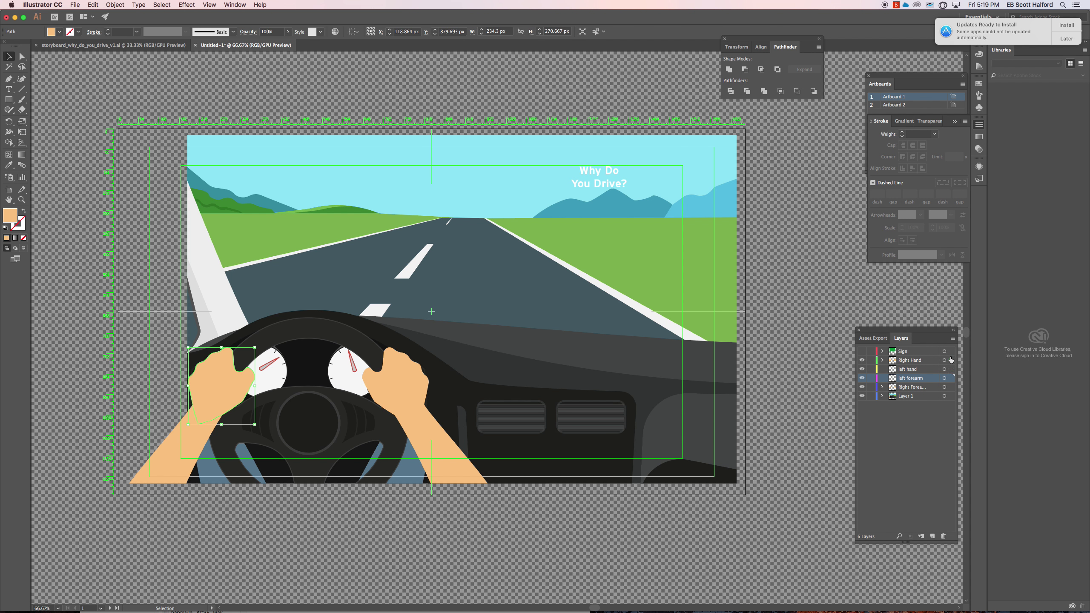
Move the mirrored left hand and forearm artwork onto the left hand and left forearm layers.
mouse_move(950, 360)
left_mouse_down()
mouse_move(951, 394)
mouse_move(950, 369)
left_mouse_up()
left_click(168, 458)
left_click(220, 391)
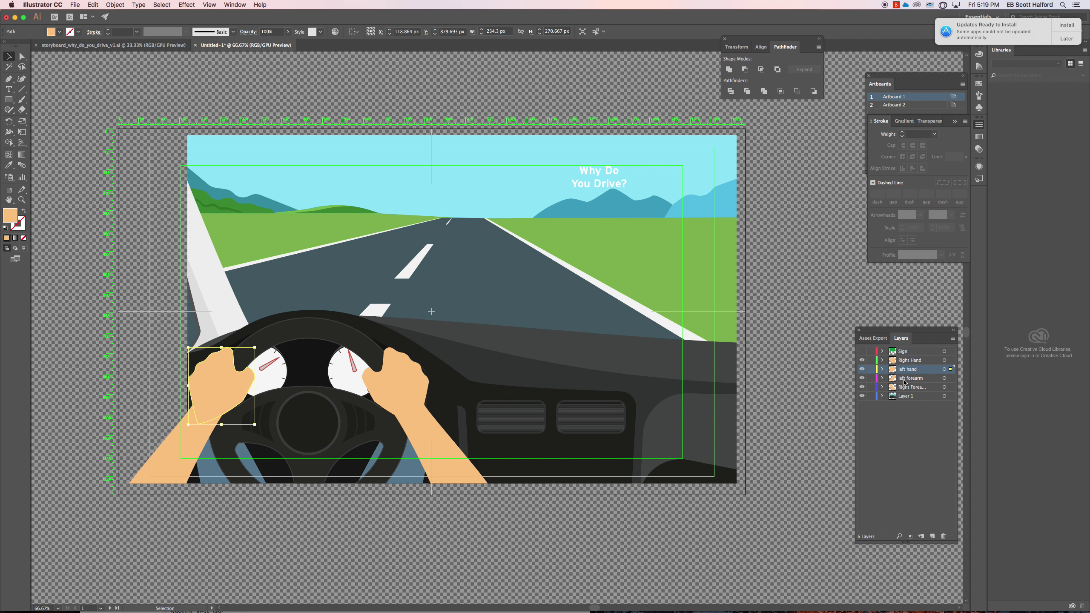
Reorder the layers so left hand and left forearm sit directly above Right Hand and Right Forearm.
left_click(872, 426)
left_click(907, 361)
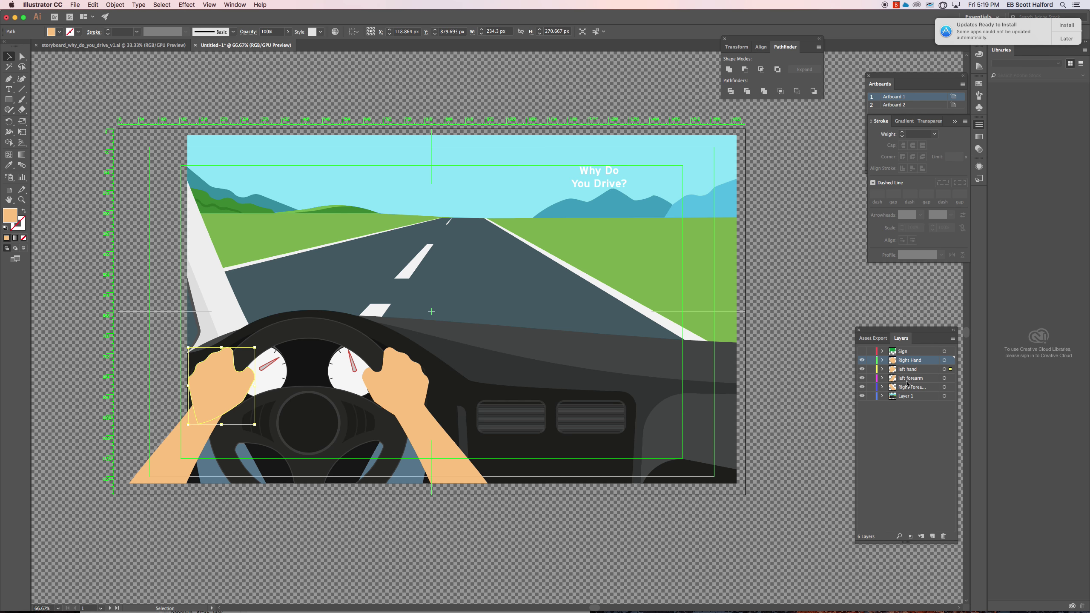
left_click_drag(902, 364, 904, 383)
left_click(908, 363)
left_click(915, 429)
left_click(907, 360)
left_click(904, 370, "shift")
left_click(906, 378)
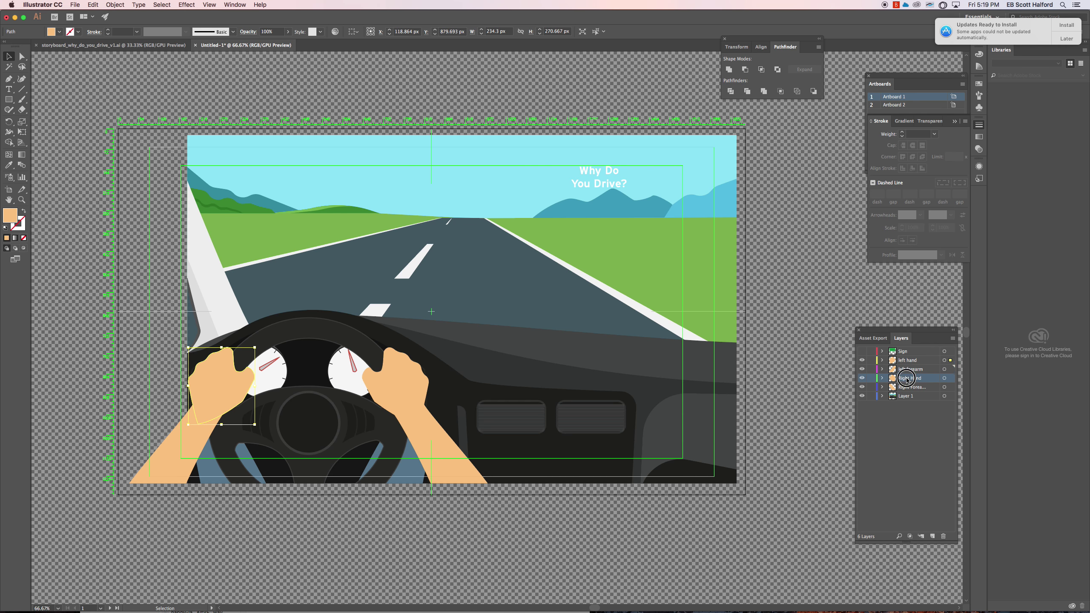
left_click(908, 387, "shift")
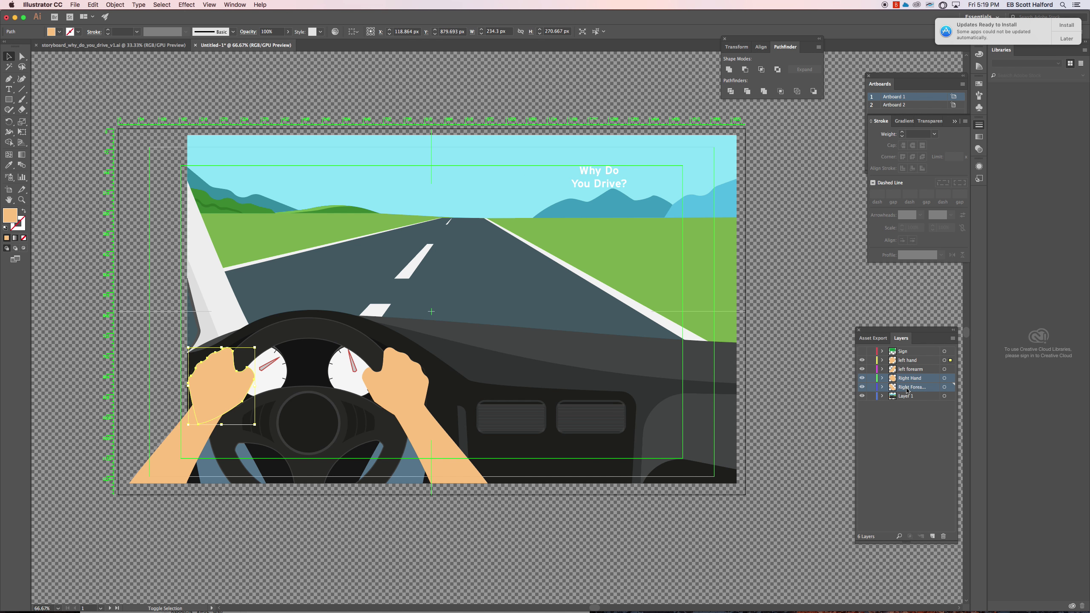
left_click(903, 436)
Move the steering wheel group onto a new layer named "wheel", stacked directly above Layer 1.
left_click(299, 432)
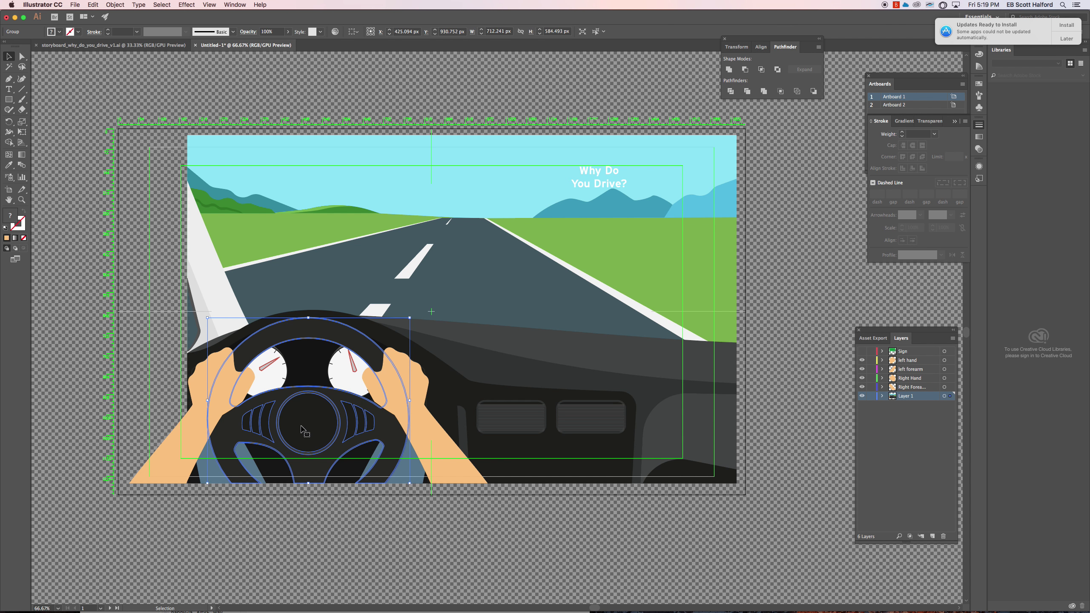
key("a")
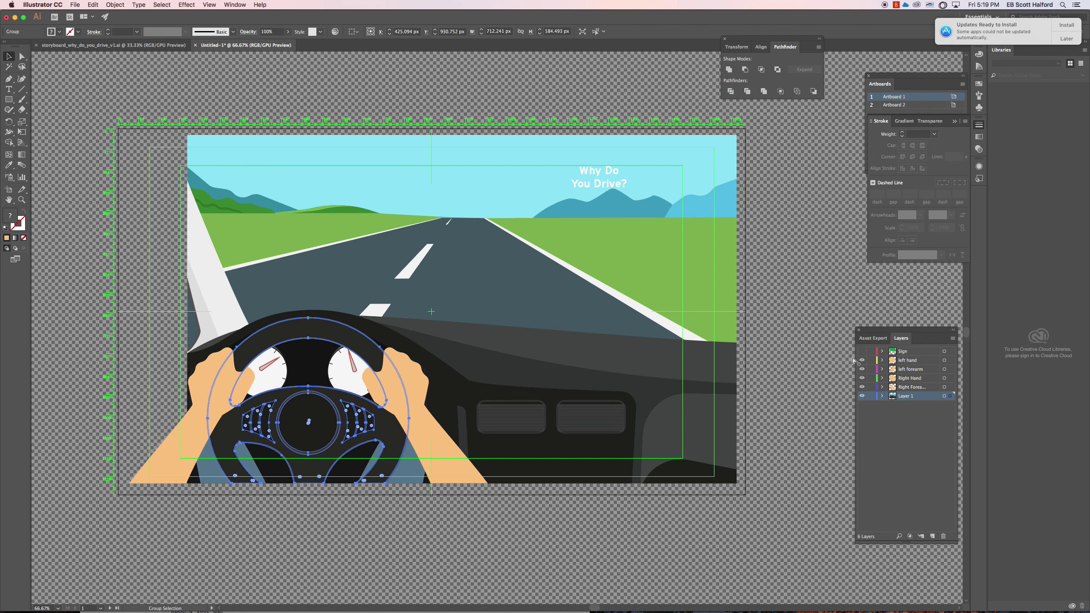
key("super+alt+l")
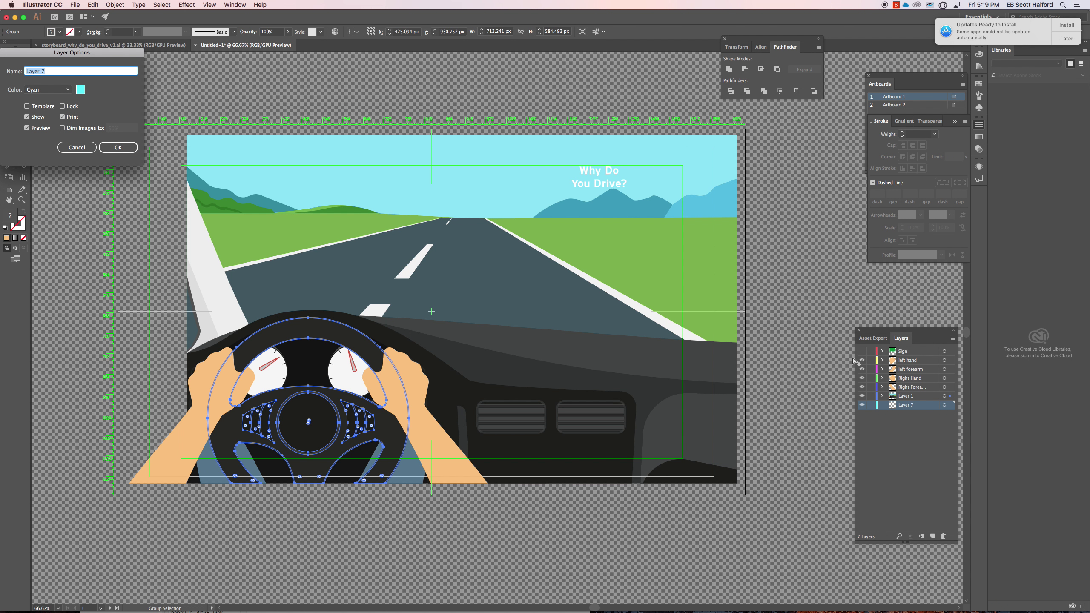
type("wheel")
key("Return")
key("v")
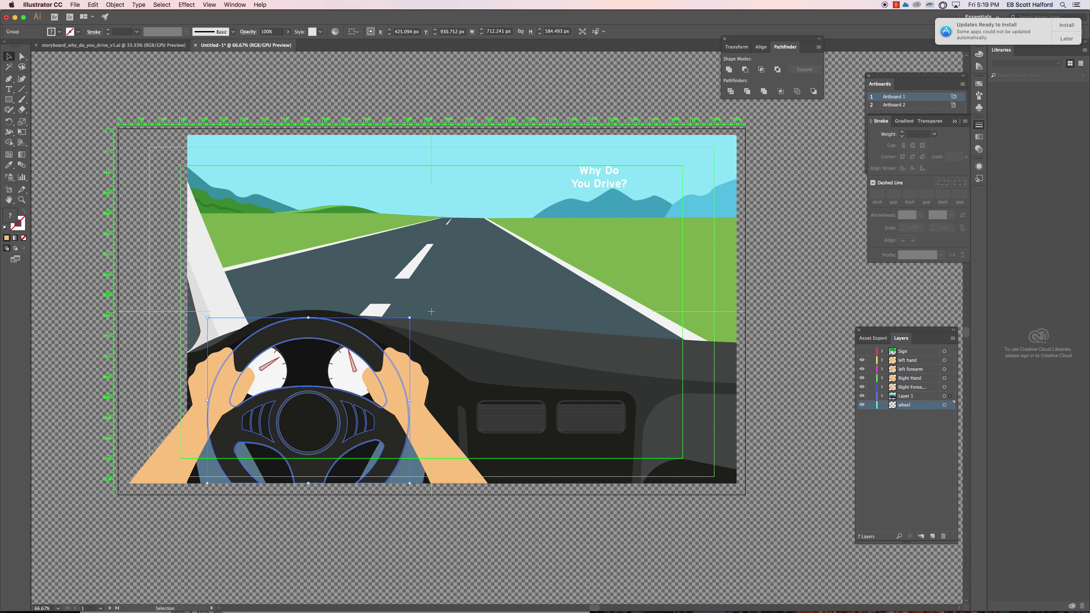
left_click_drag(949, 396, 902, 427)
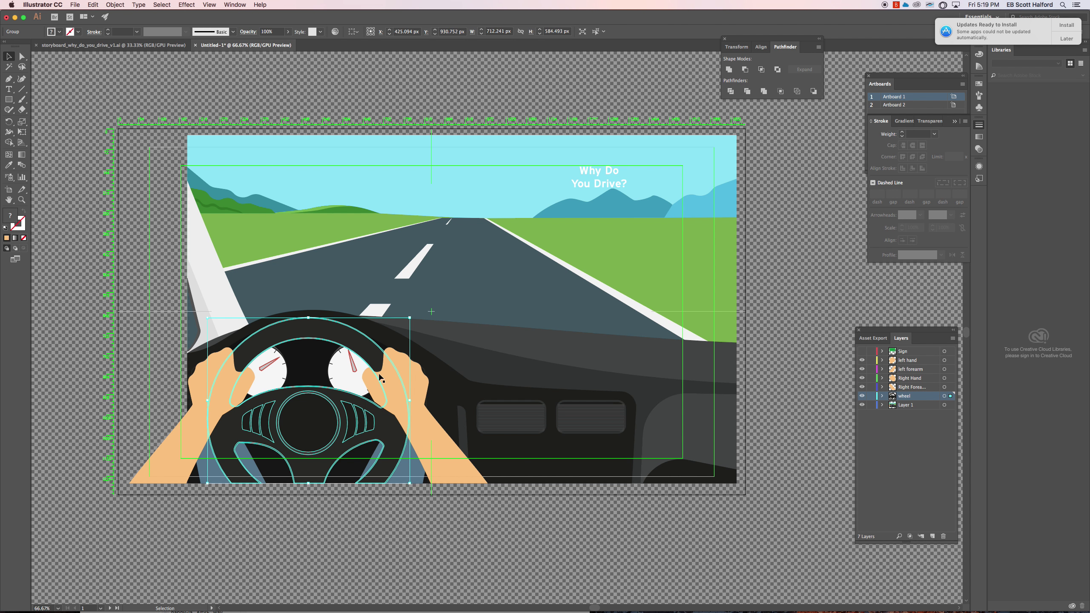
Create a layer named "road" and move the road group with its lane markings onto it, below Layer 1.
left_click(530, 371)
left_click(489, 264)
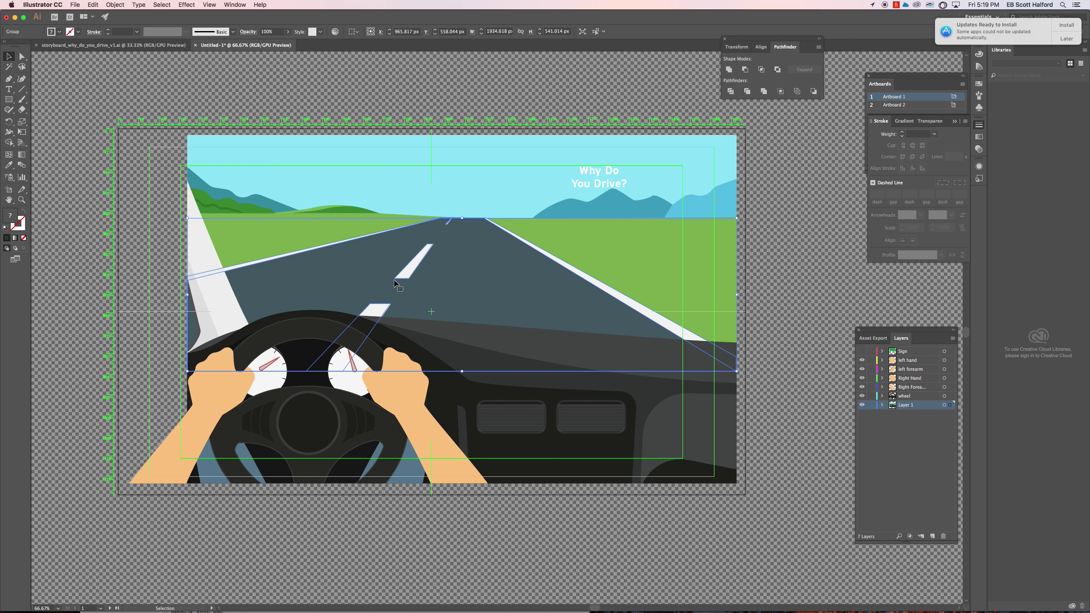
left_click(952, 338)
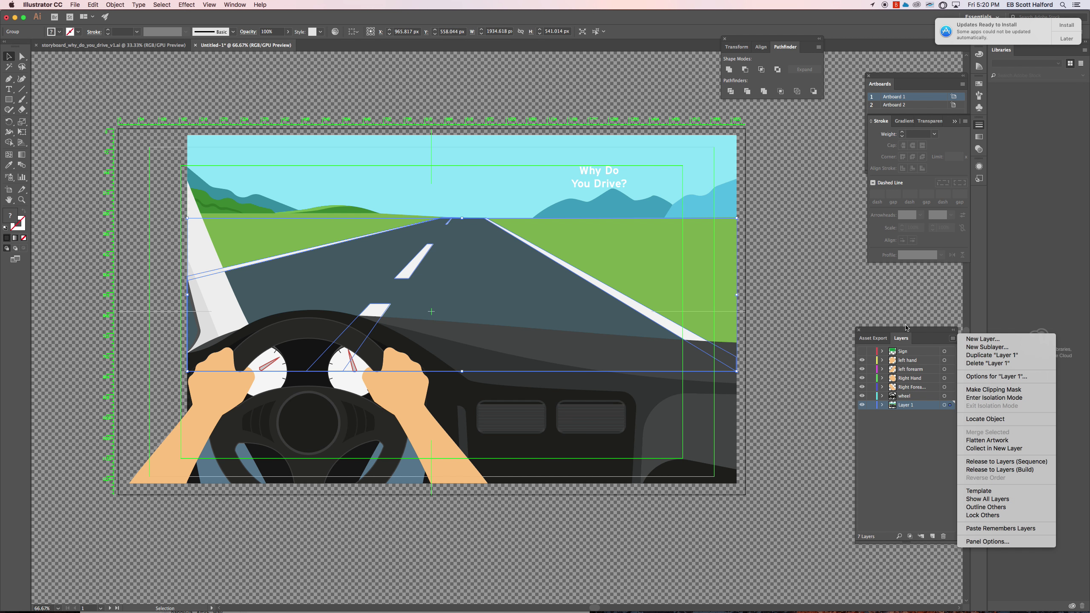
left_click(906, 492)
left_click(950, 337)
left_click(974, 339)
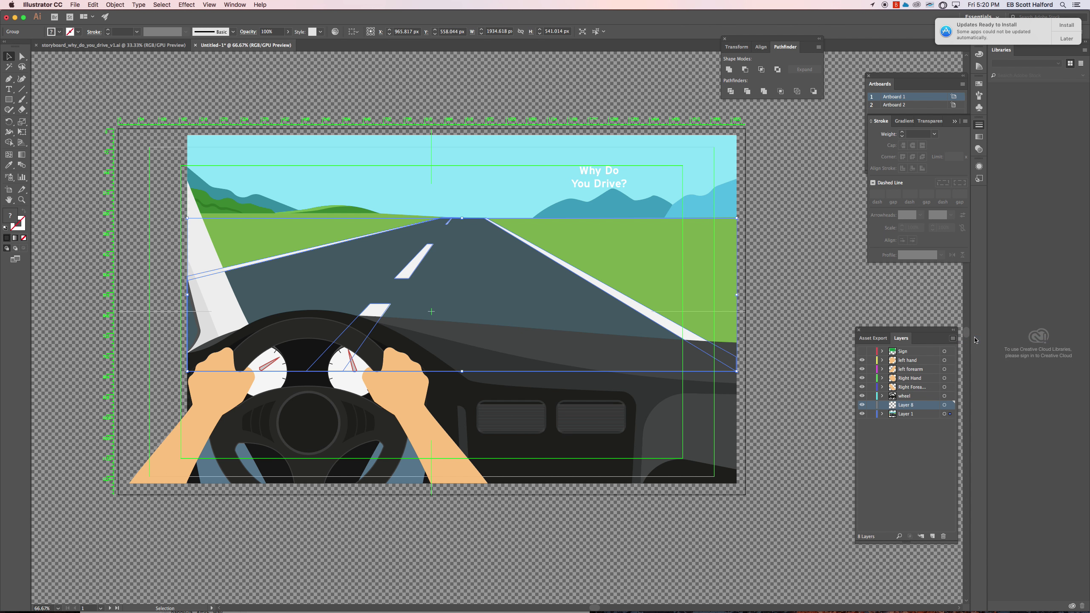
type("roa")
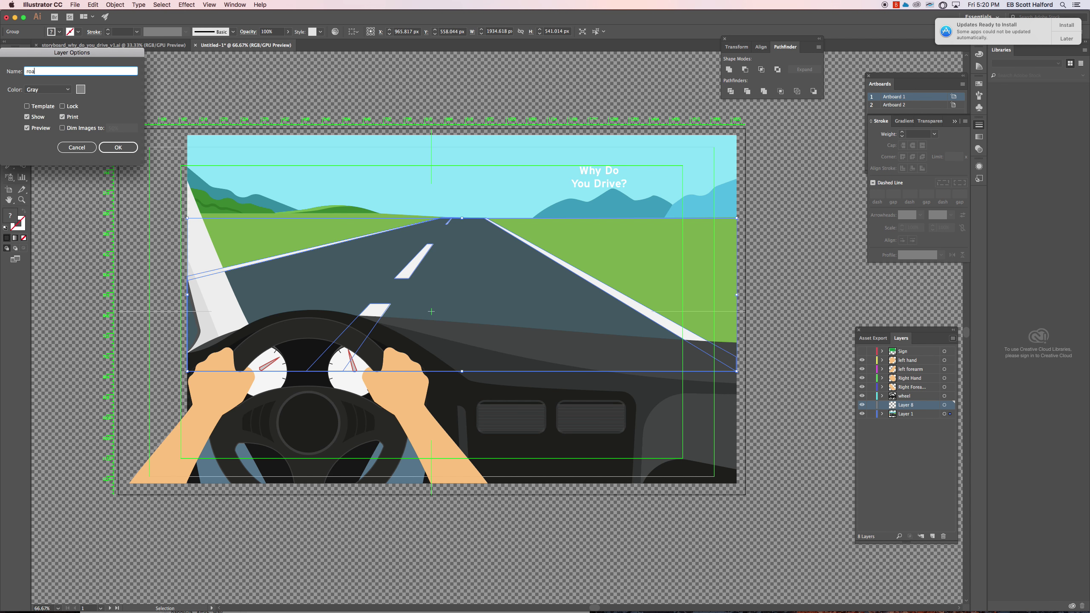
type("dhd")
key("Return")
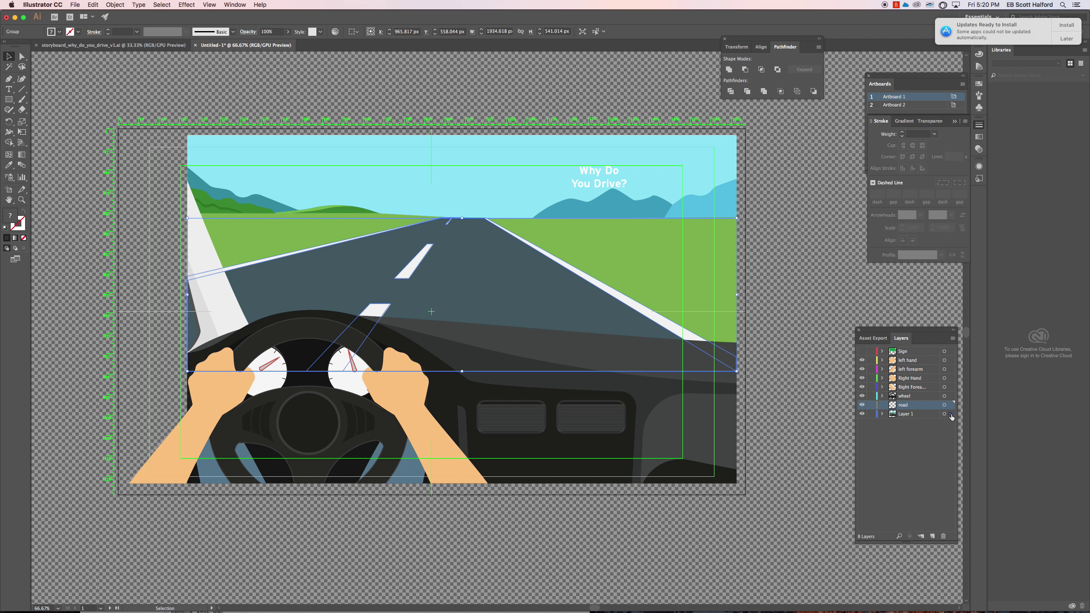
left_click_drag(950, 416, 906, 402)
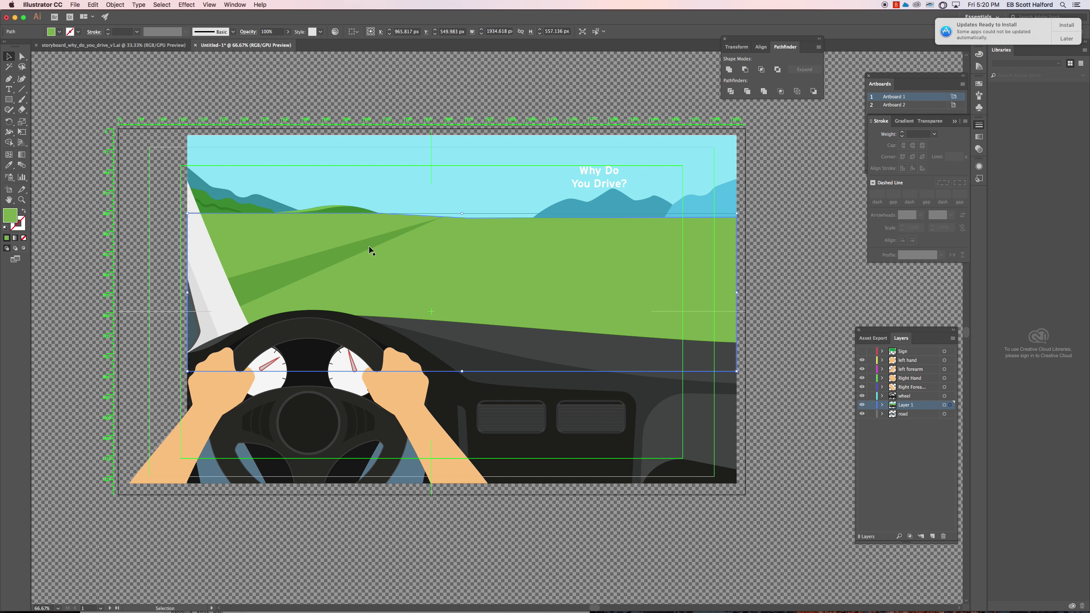
Move the dark green roadside strip onto the road layer and stack that layer above Layer 1.
left_click(349, 255)
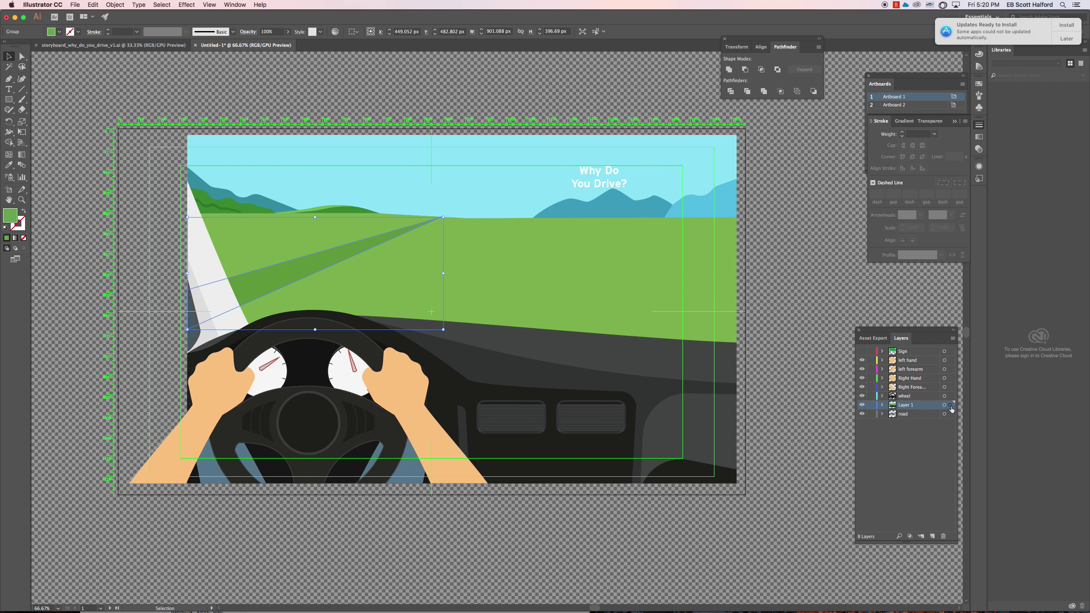
left_click_drag(949, 405, 905, 429)
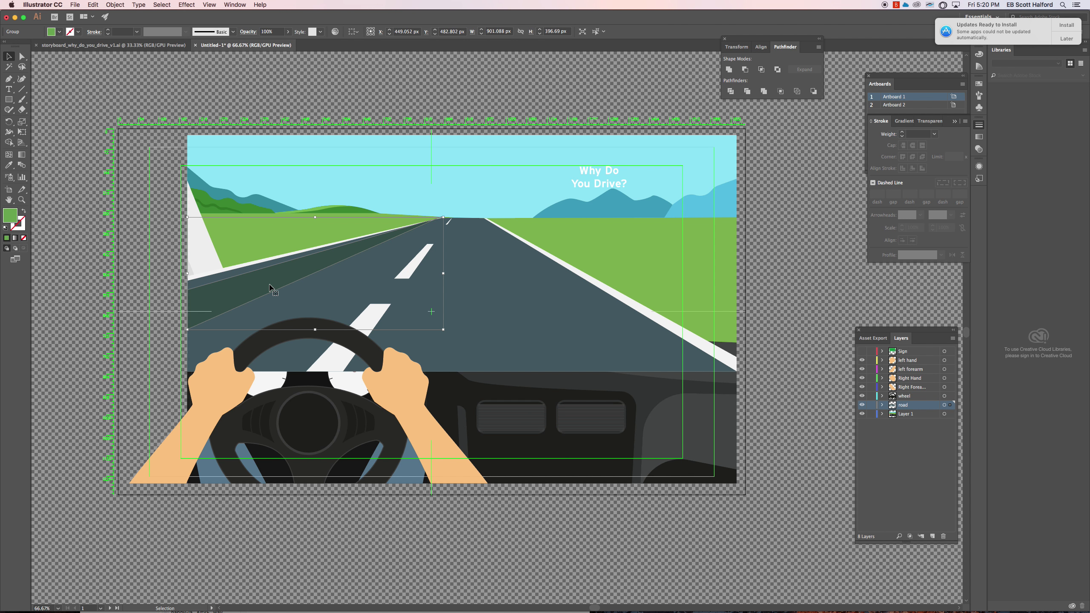
Shift and rotate the dark green strip to follow the road's left edge, and arrange it behind the road.
left_click_drag(254, 292, 248, 277)
mouse_move(435, 209)
left_mouse_down()
mouse_move(441, 201)
mouse_move(446, 214)
left_mouse_up()
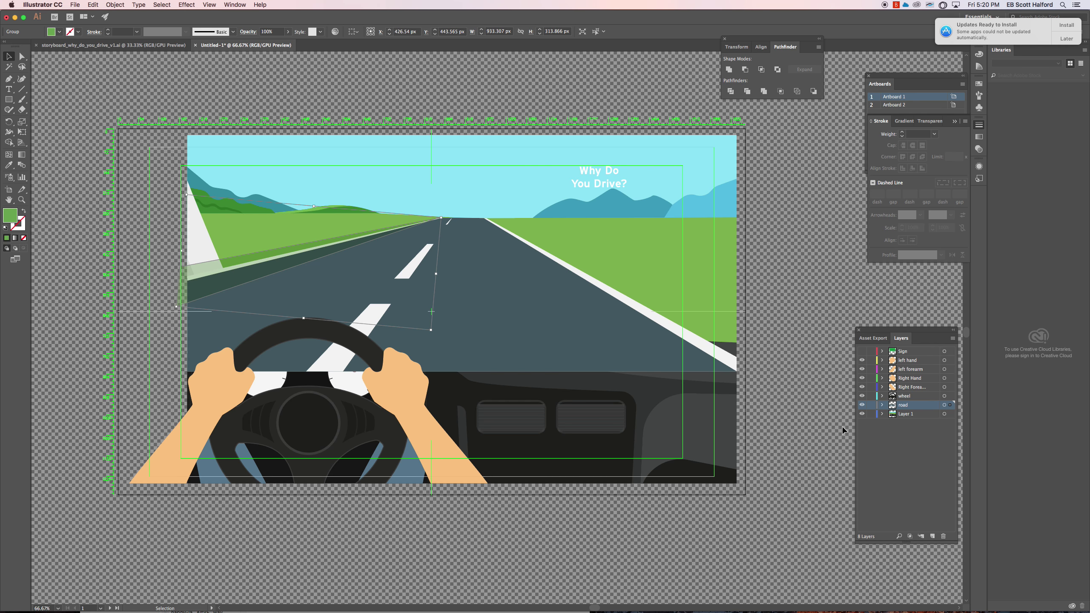
key("super+z")
key("super+z")
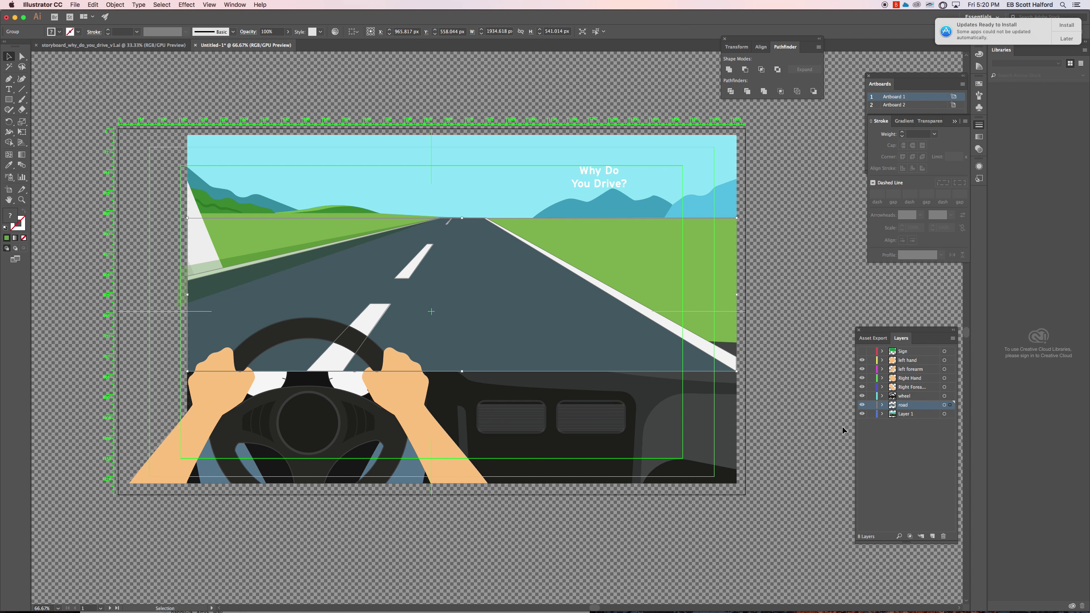
left_click(928, 462)
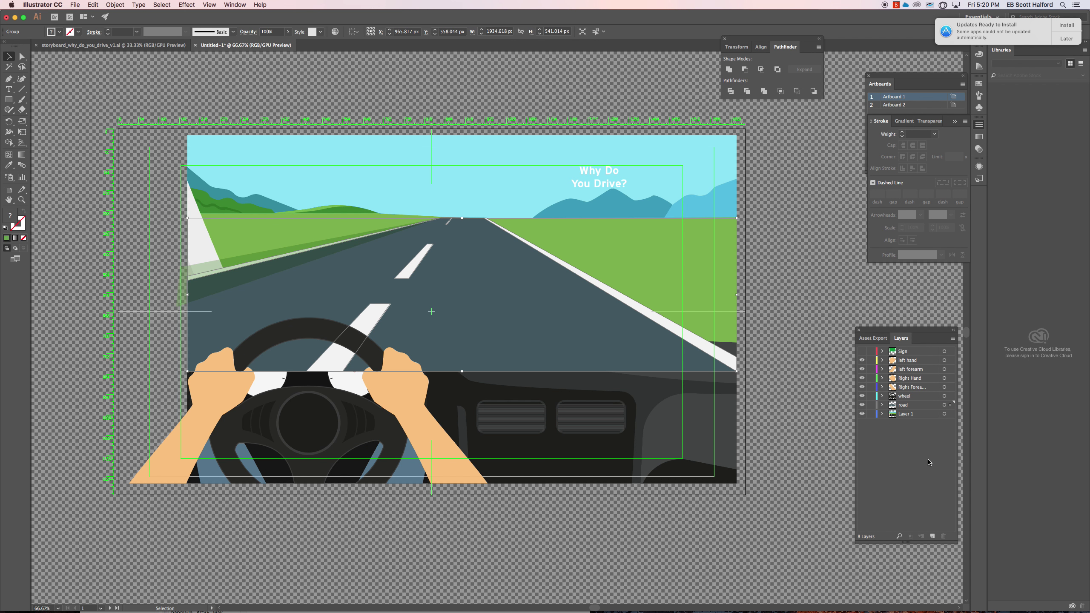
key("a")
left_click(209, 292)
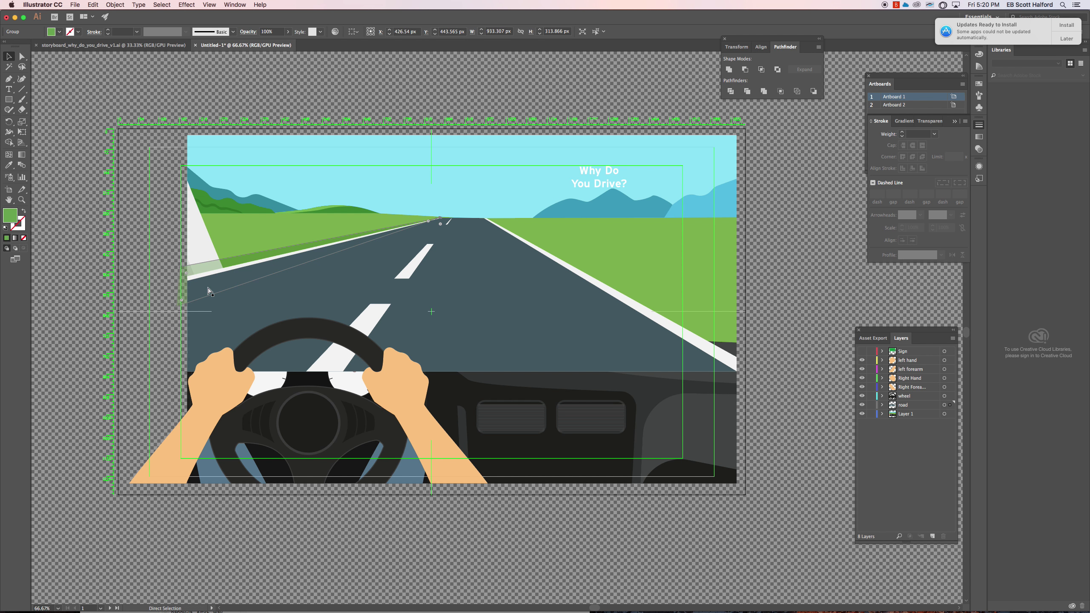
key("v")
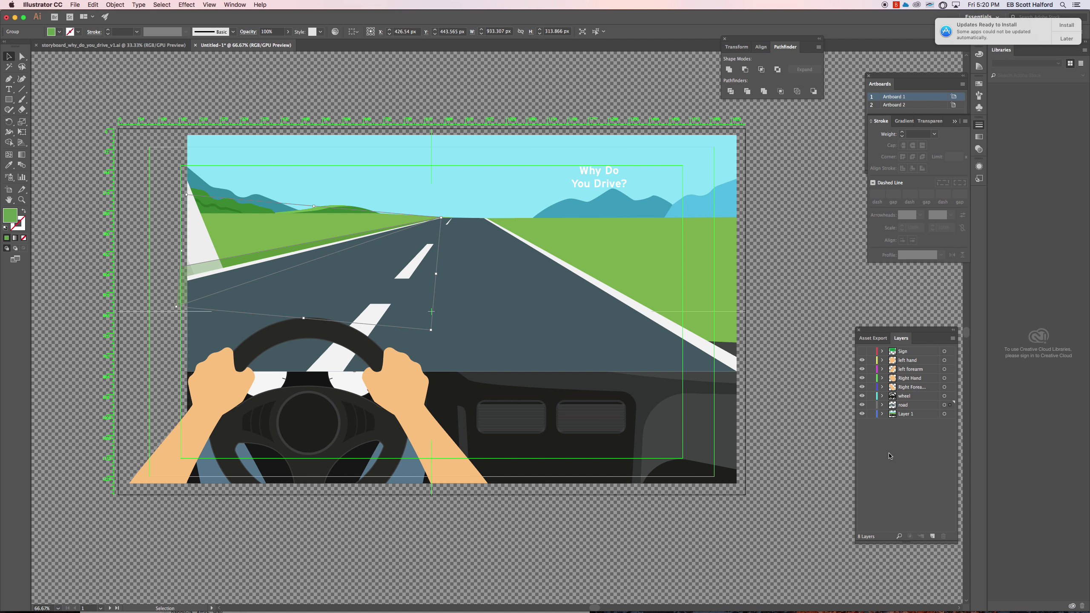
Hide the road layer and move the light green ground shape onto a new "ground" layer above Layer 1.
left_click(862, 404)
left_click(500, 266)
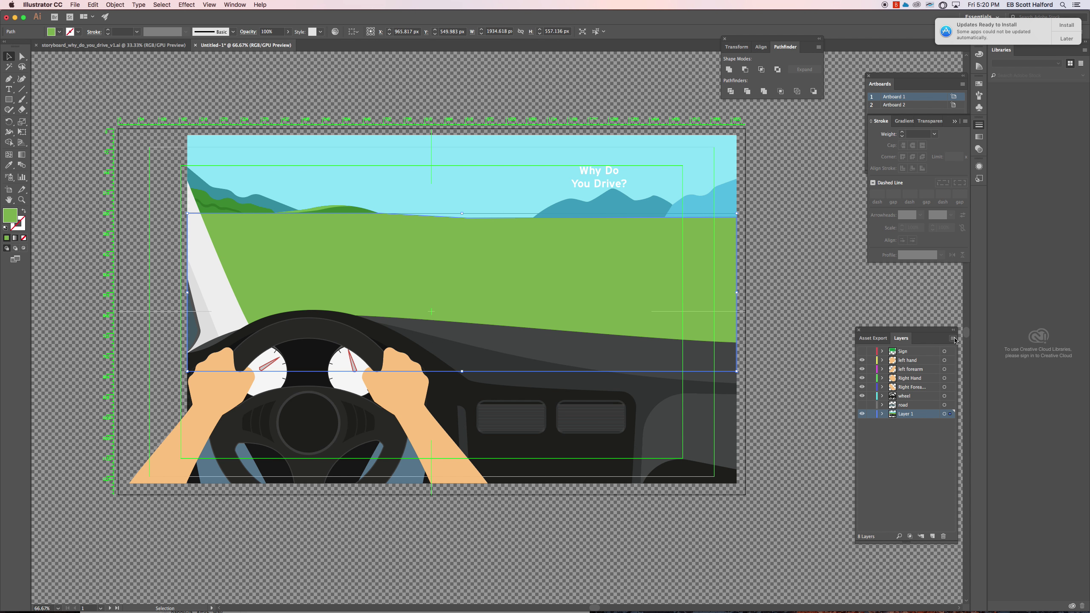
key("super+alt+l")
type("grou")
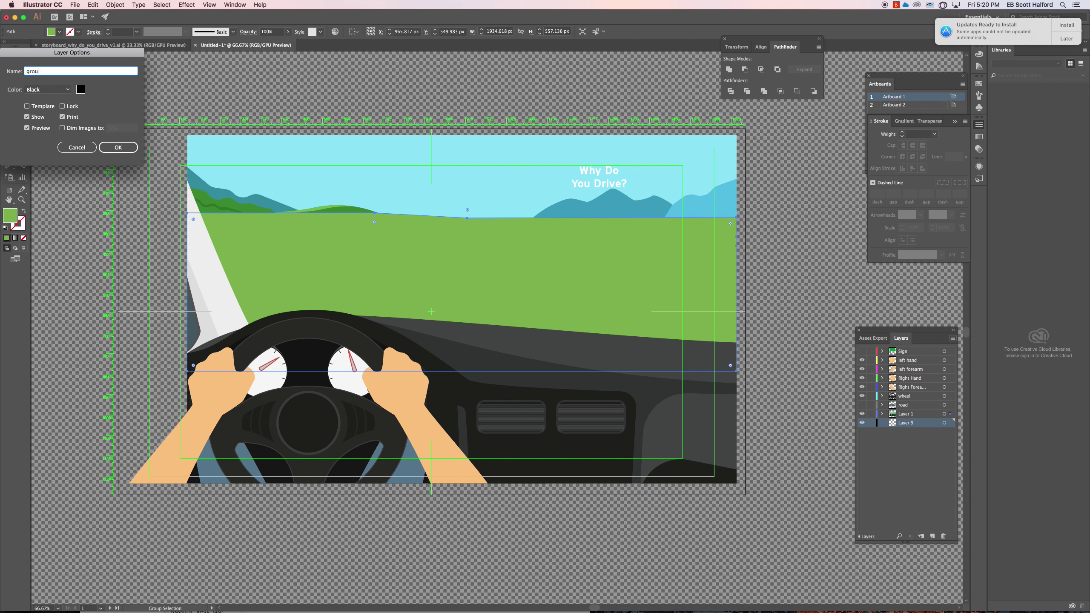
type("nd")
key("Return")
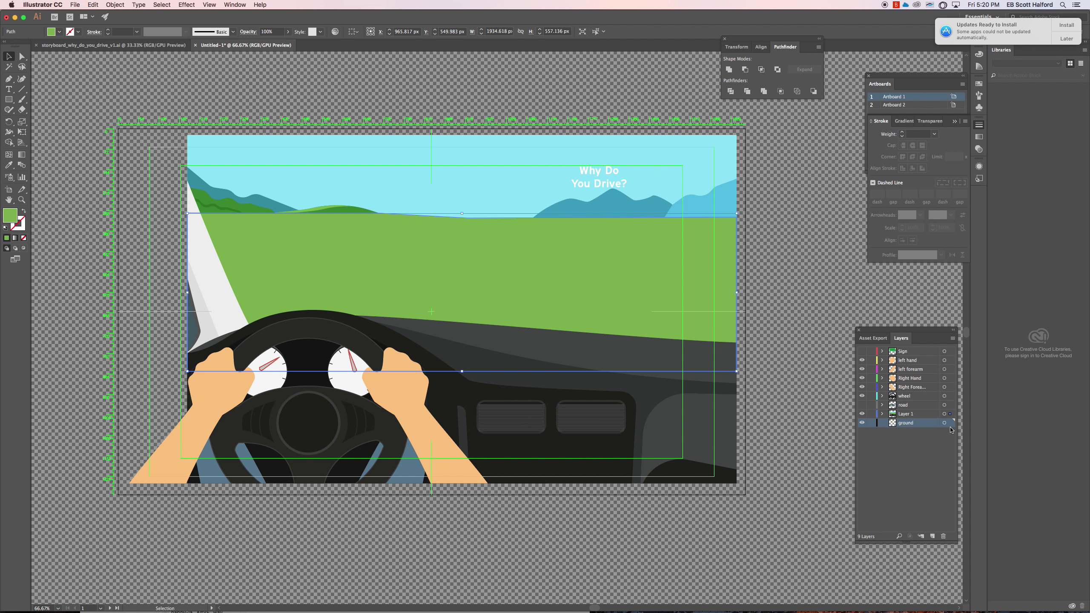
left_click_drag(950, 413, 905, 410)
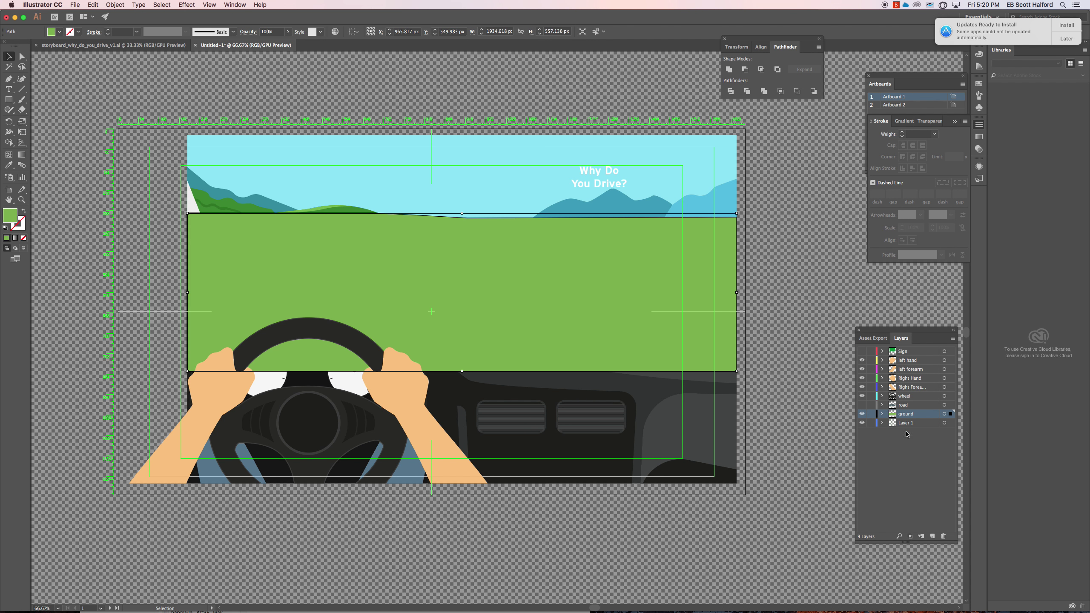
Select the "Why Do You Drive?" title text and create a layer named "why do you drove" for it.
left_click(607, 184)
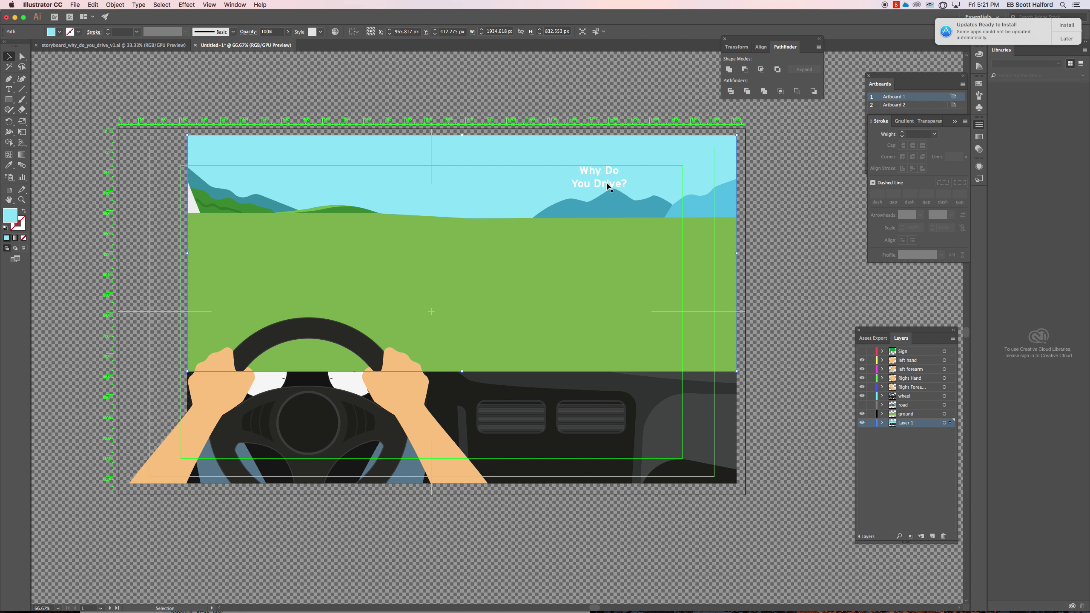
left_click(608, 187)
key("super+shift+a")
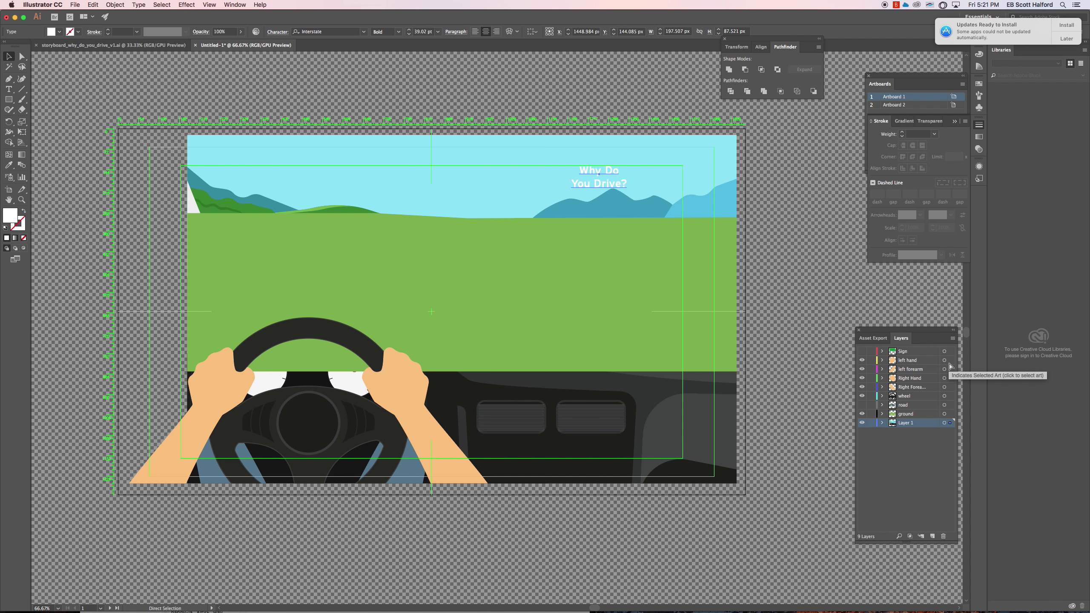
key("super+alt+l")
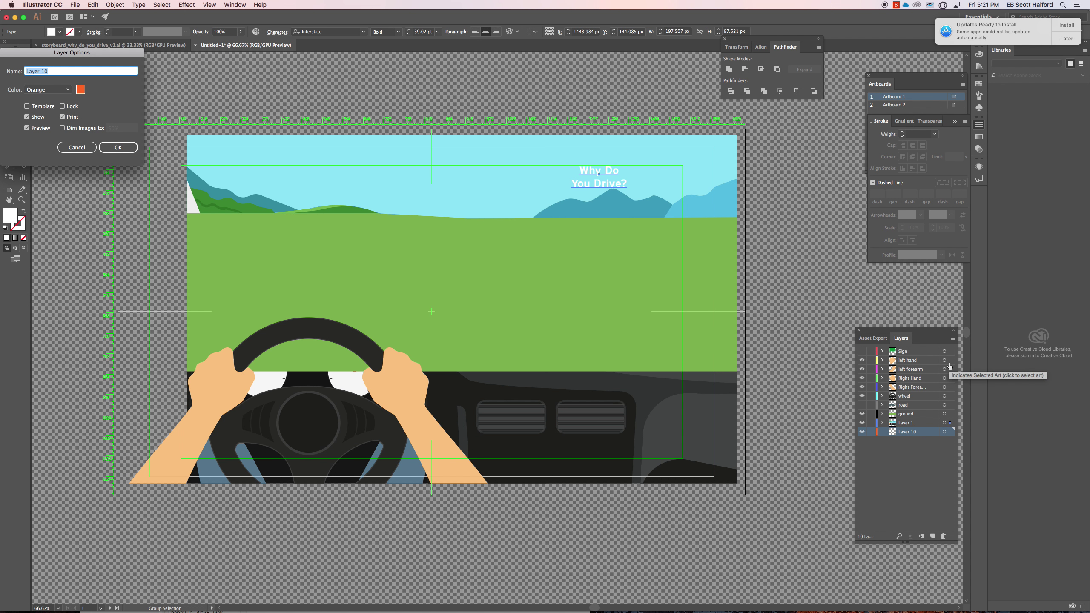
type("why do you drove")
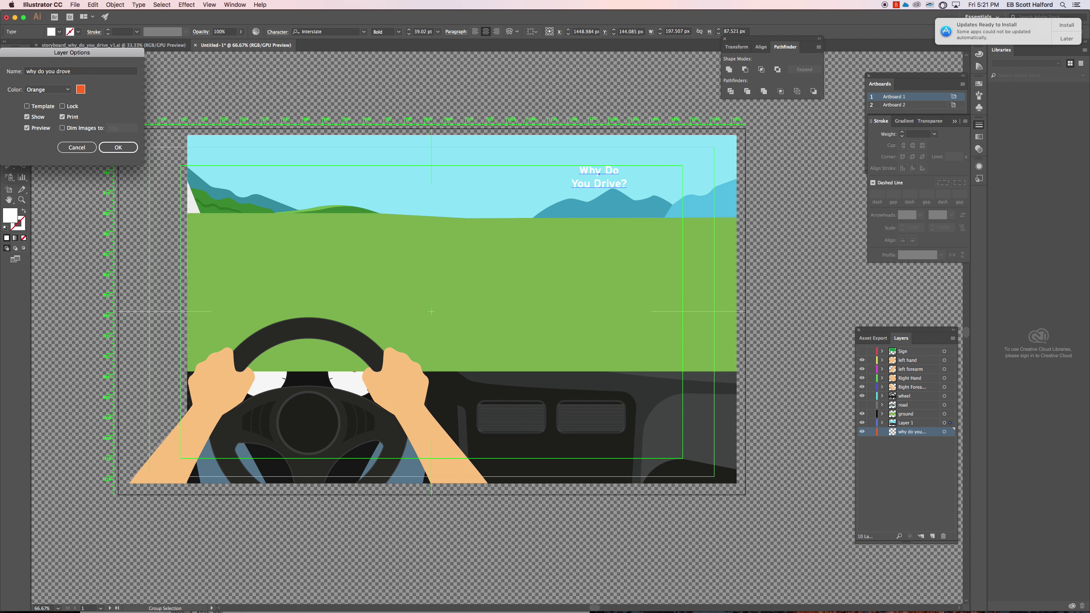
key("Return")
Move the "Why Do You Drive?" title onto the "why do you drove" layer below Layer 1.
double_click(912, 432)
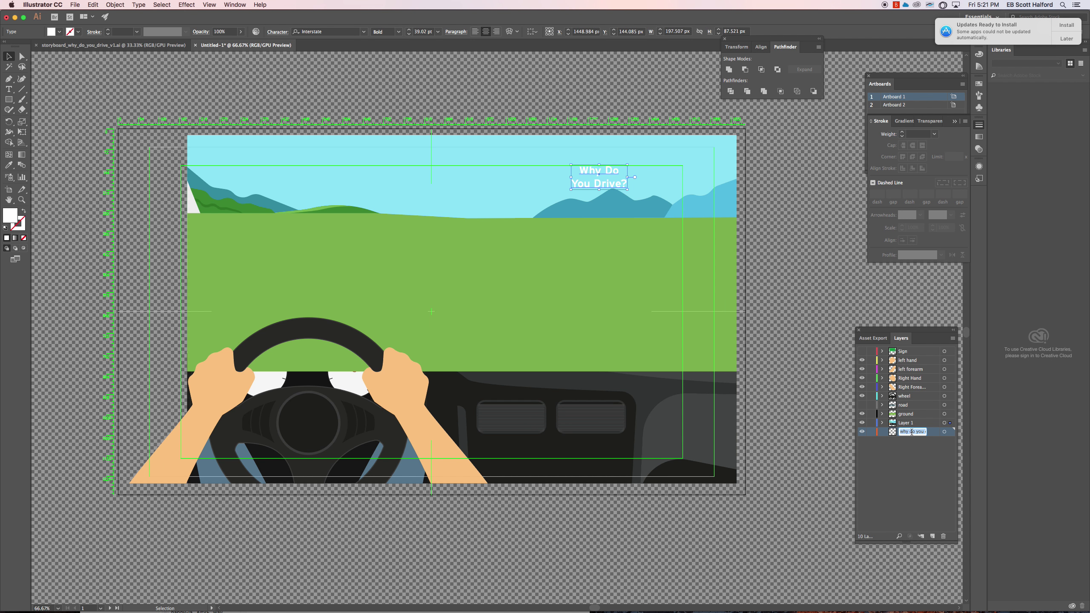
key("Right")
key("Return")
left_click(918, 470)
left_click(916, 434)
left_click_drag(951, 424, 951, 431)
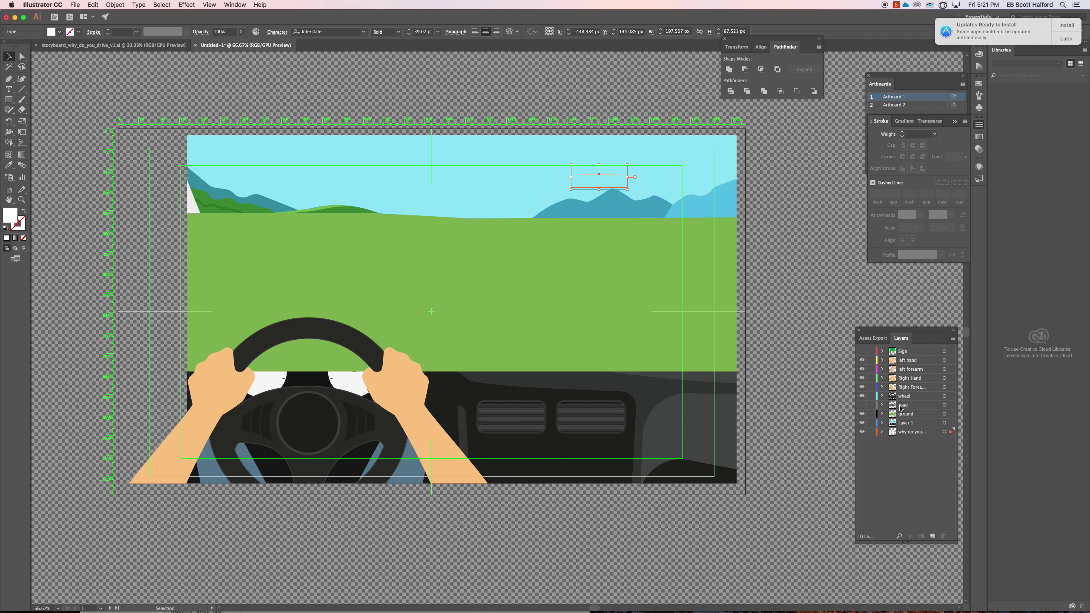
left_click(861, 405)
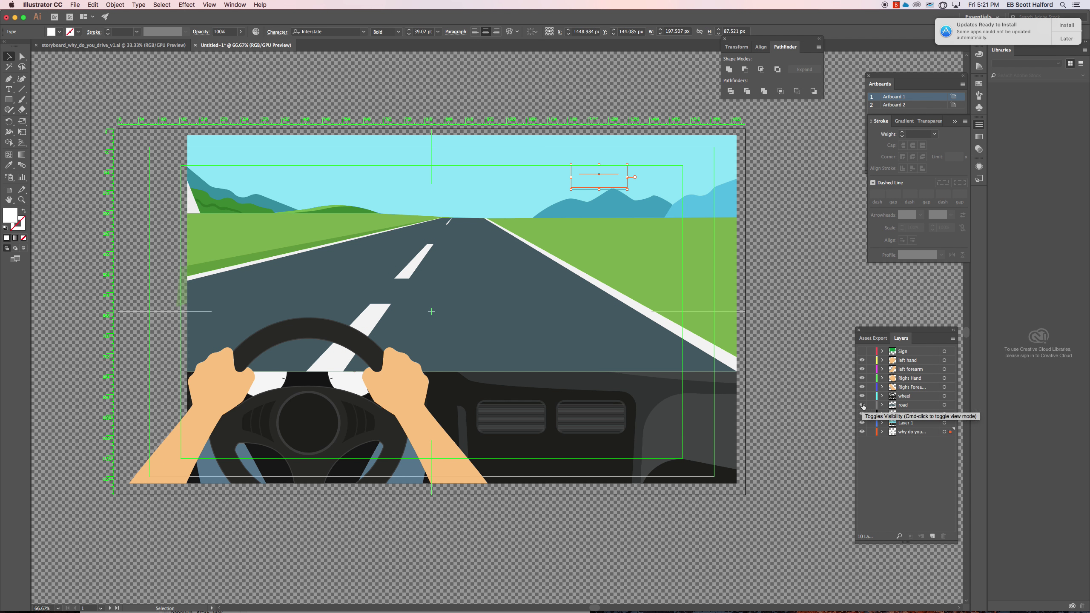
left_click(862, 405)
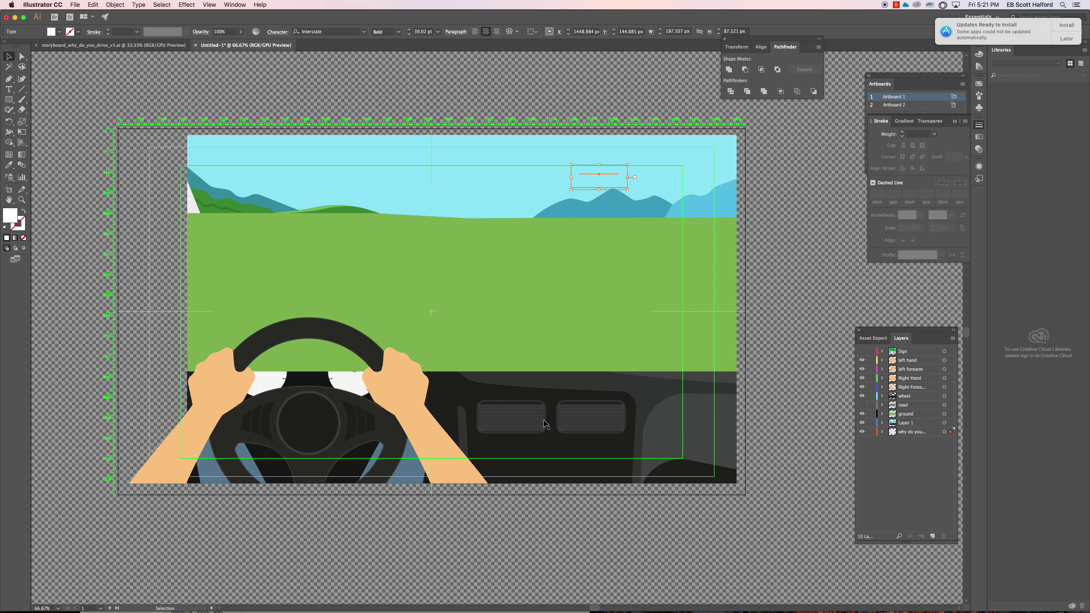
left_click(616, 412)
left_click(647, 405)
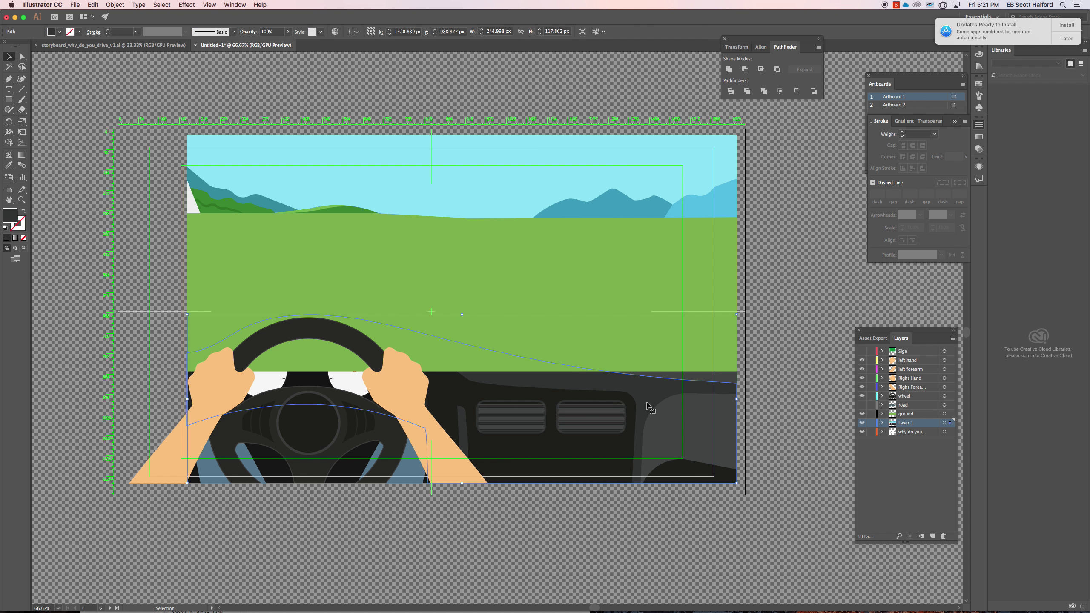
left_click(606, 413)
left_click(512, 414, "shift")
left_click(464, 420, "shift")
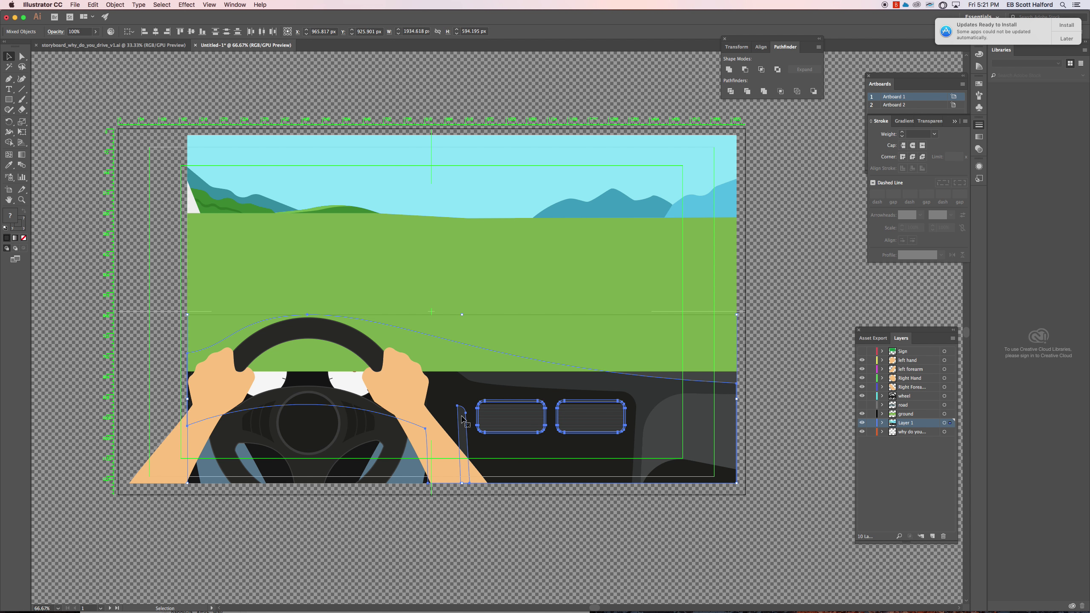
left_click(903, 455)
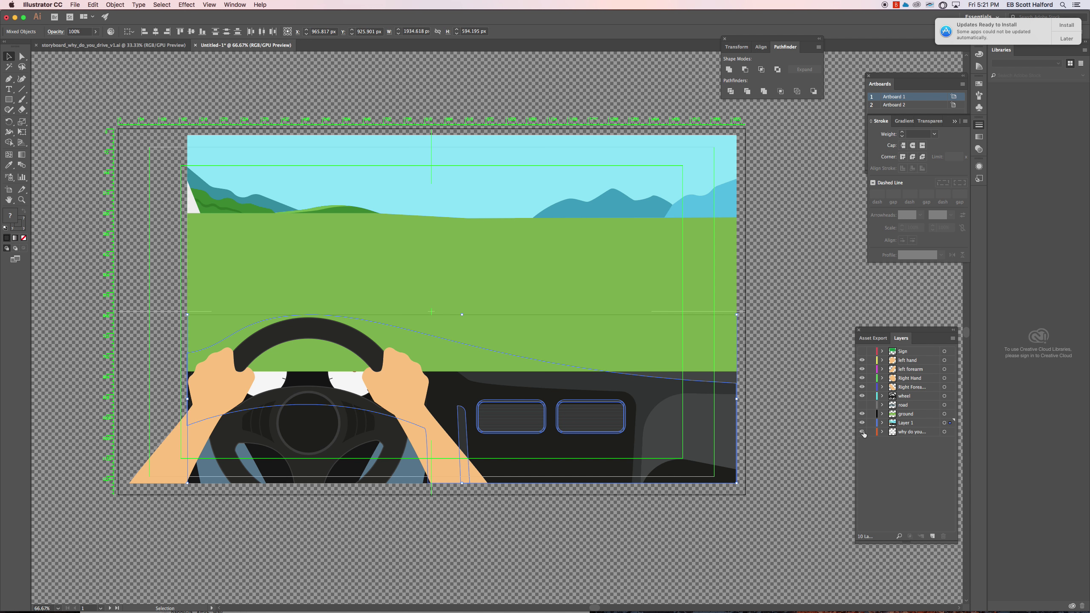
Hide every layer except Layer 1, and move the light blue background onto a new "Sky" layer at the bottom of the stack.
left_click_drag(862, 360, 866, 440)
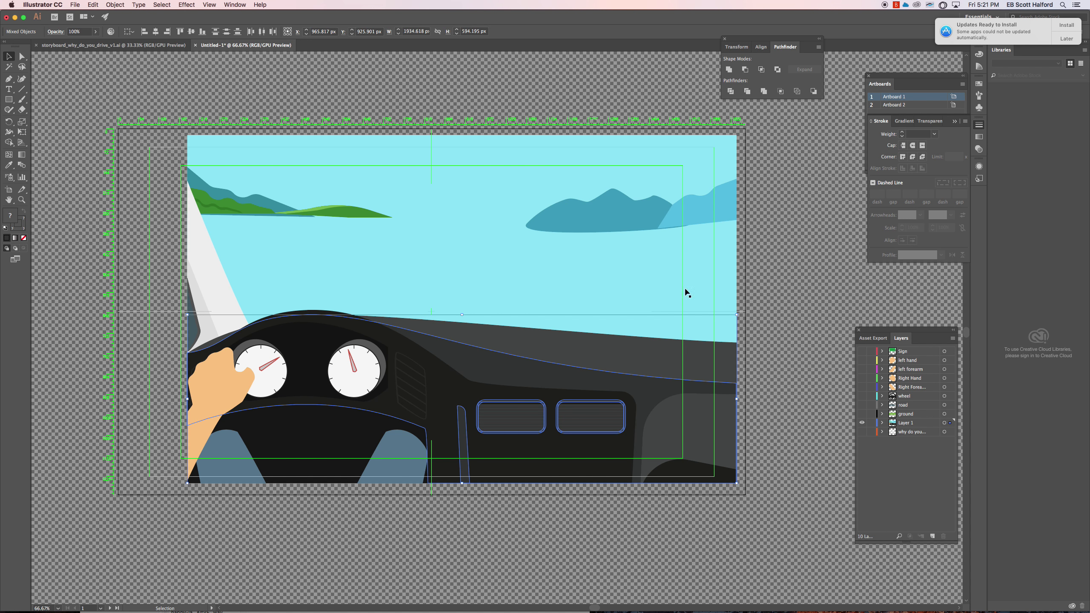
left_click(538, 170)
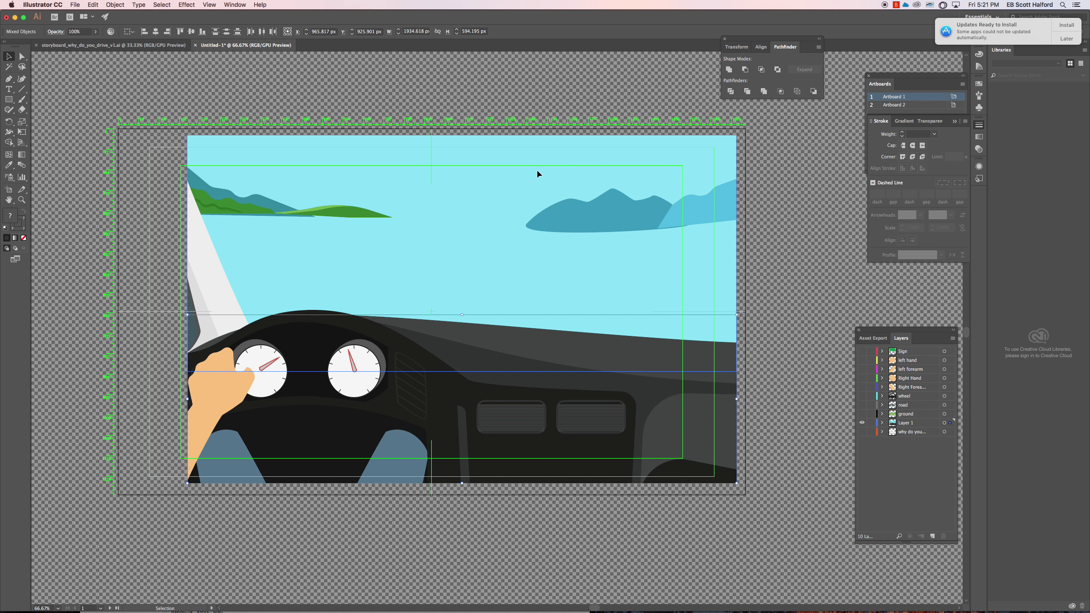
left_click(952, 338)
left_click(965, 342)
type("Sky")
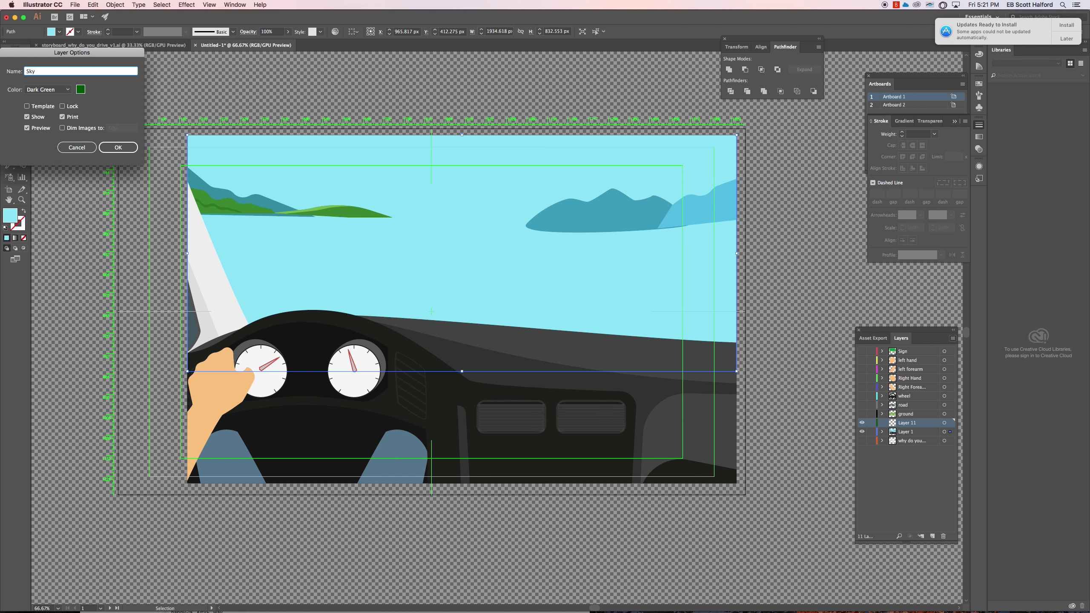
key("Return")
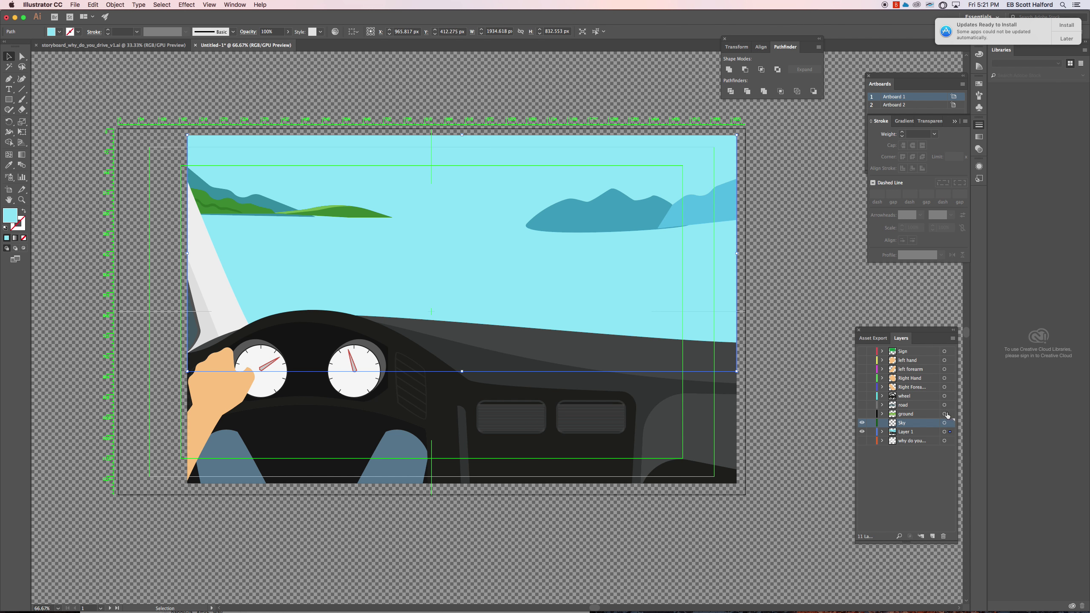
left_click_drag(950, 432, 904, 455)
Delete the leftover hand and forearm beside the left gauge on Layer 1.
left_click(907, 424)
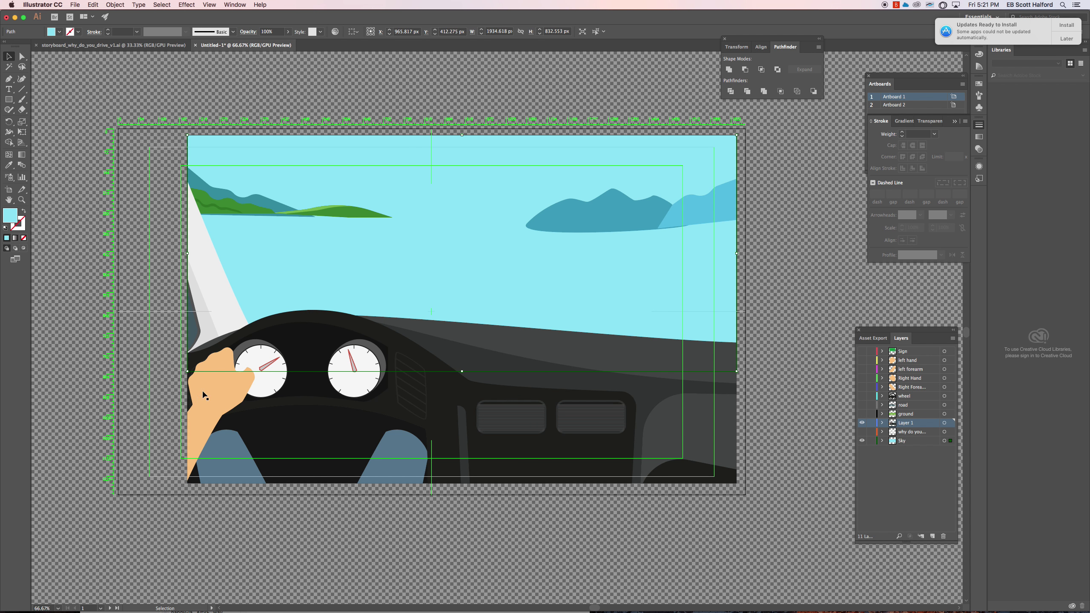
left_click(213, 394)
key("Delete")
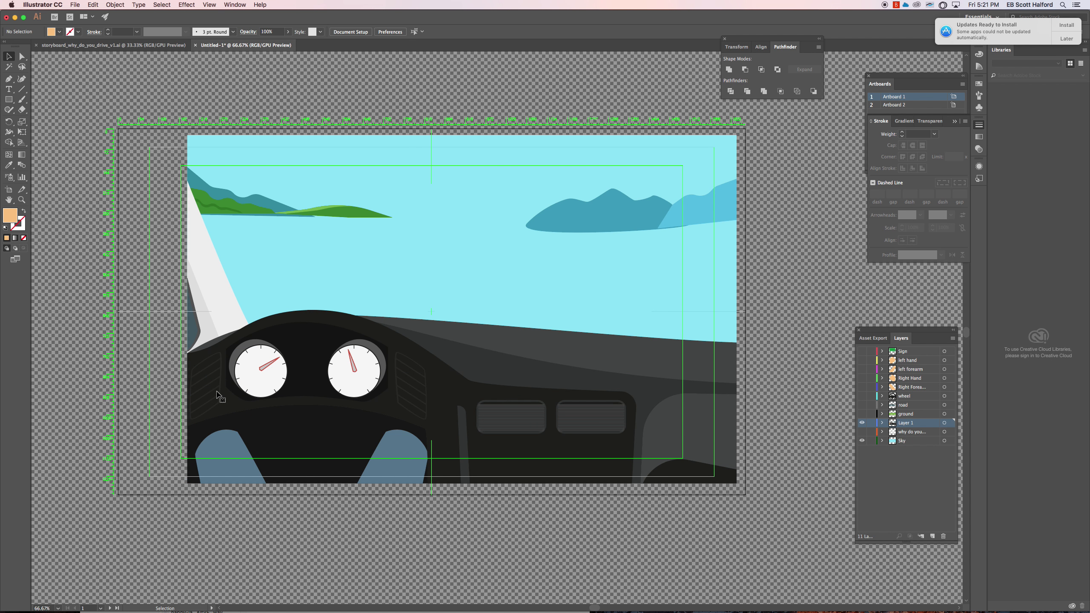
Ungroup both dashboard gauges and check that each needle can be selected separately from its dial.
left_click(352, 366)
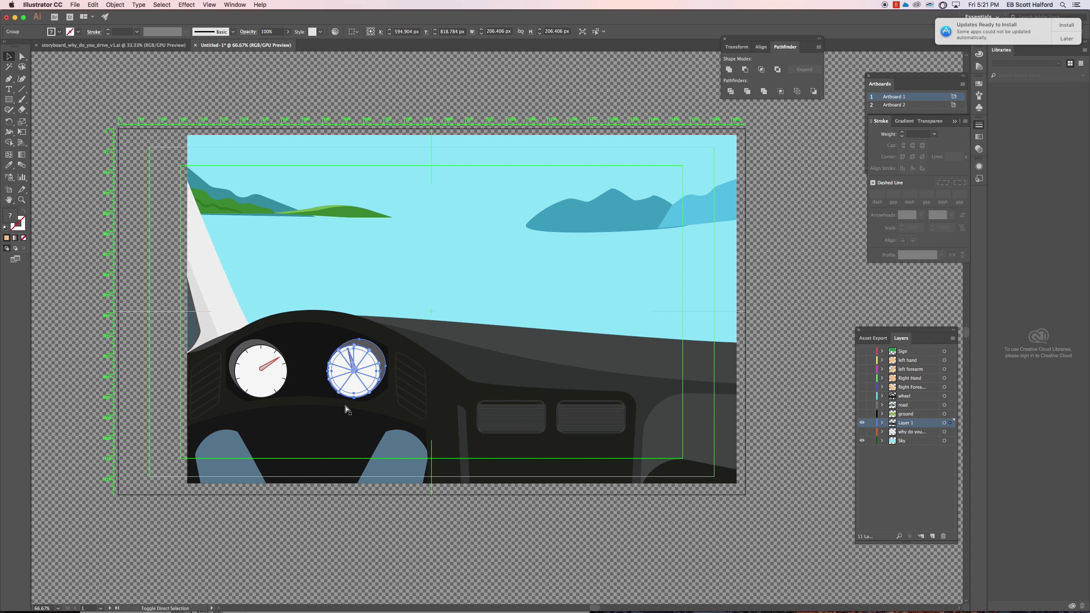
left_click(320, 528)
left_click(270, 383)
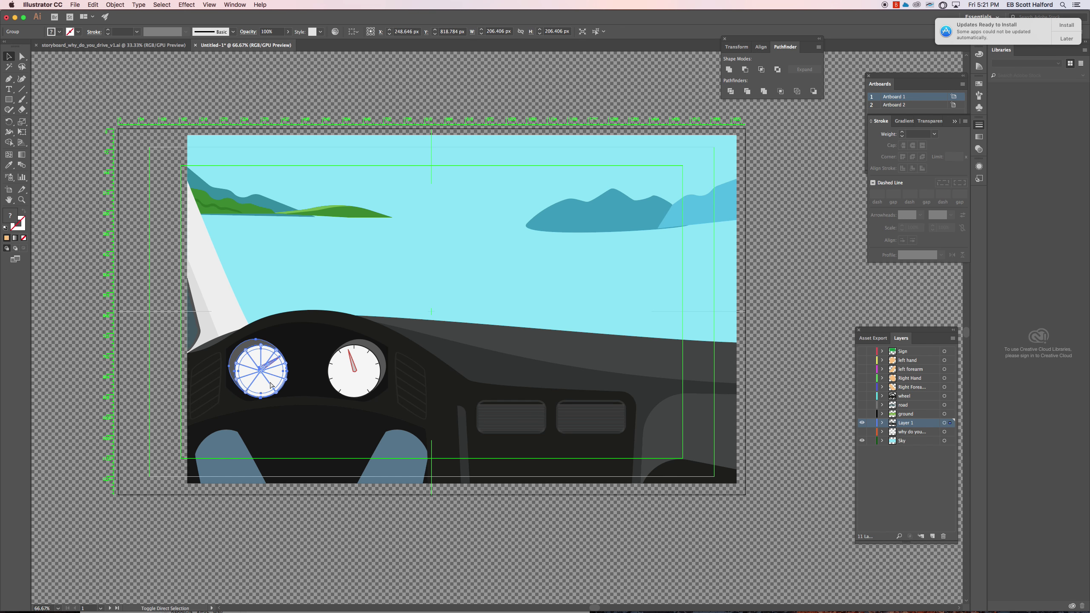
left_click(271, 444)
left_click(271, 368)
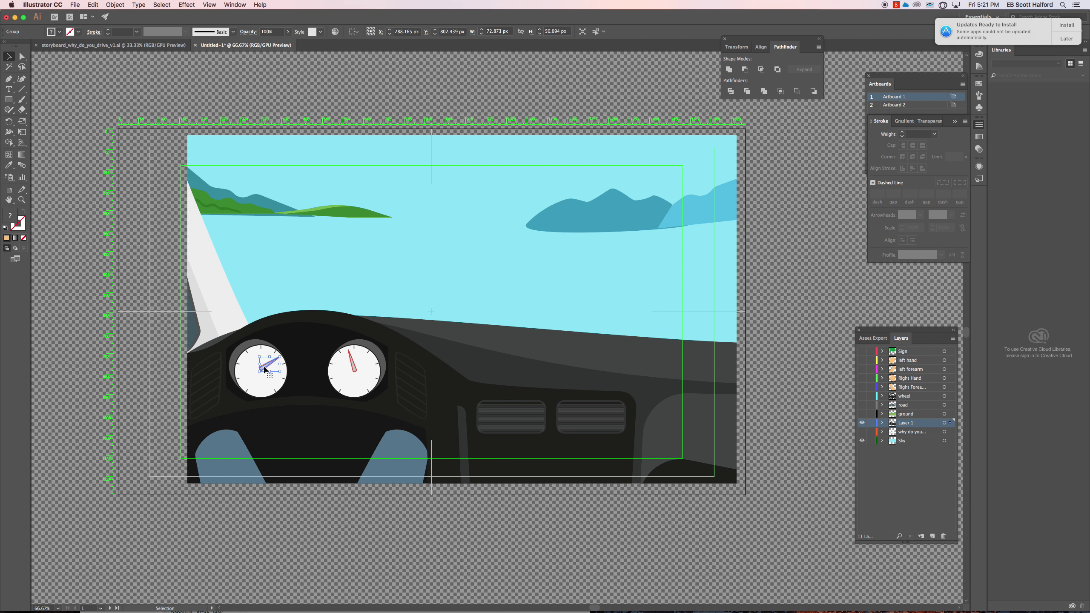
left_click(354, 369)
left_click(350, 393)
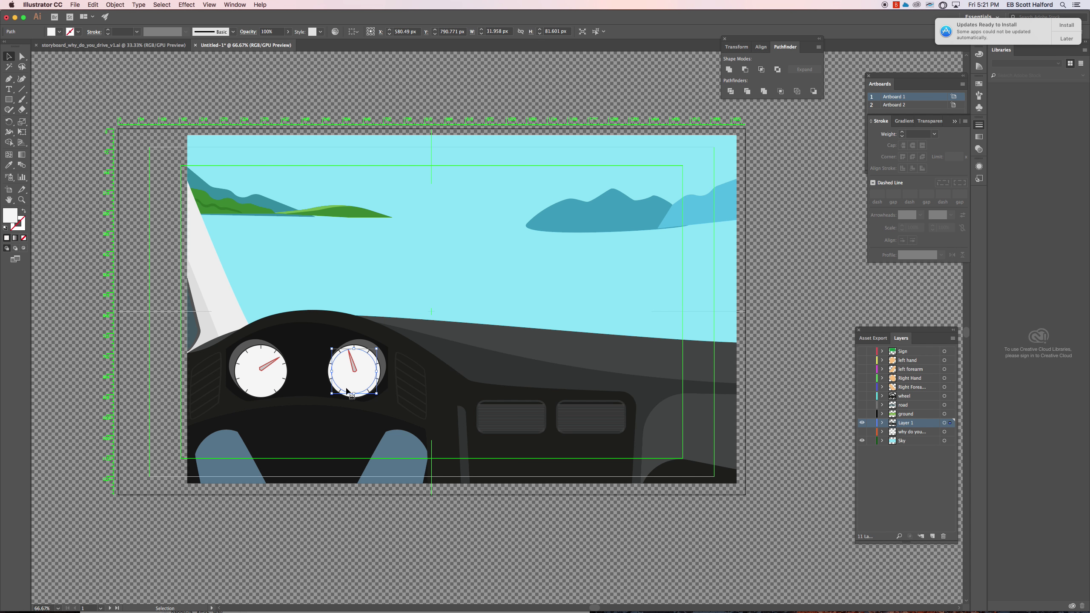
left_click(270, 365)
Create a layer named "needle" above Layer 1 and move the right gauge's needle onto it.
left_click(354, 364)
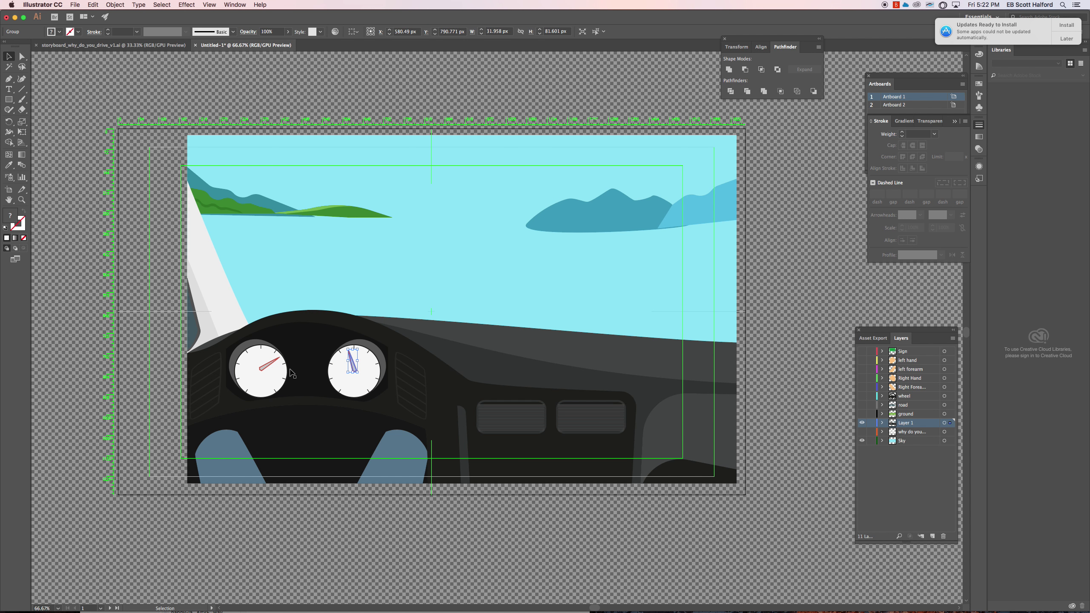
left_click(952, 338)
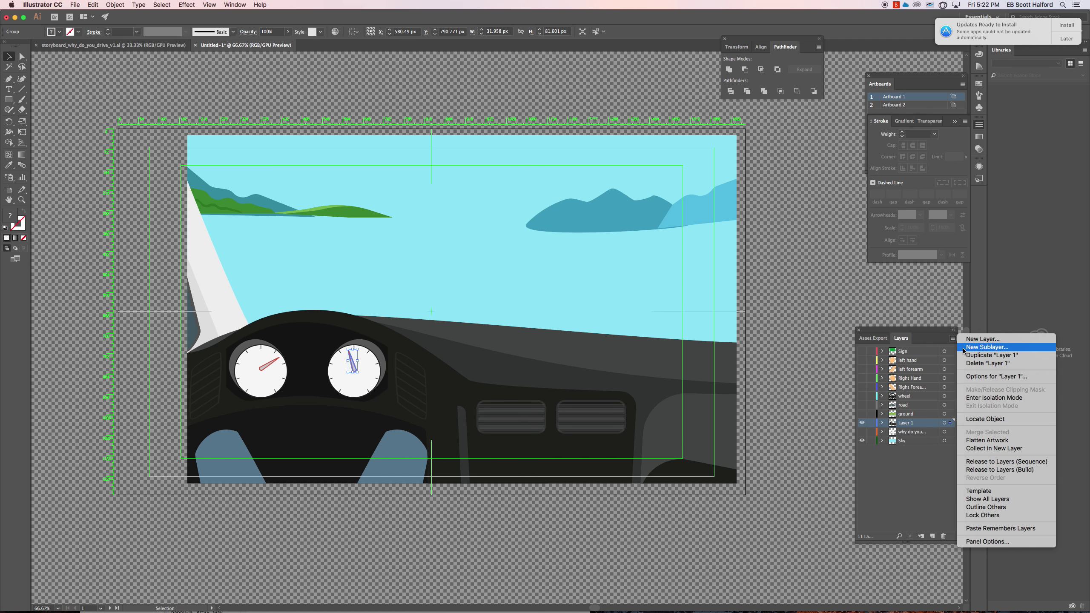
left_click(968, 341)
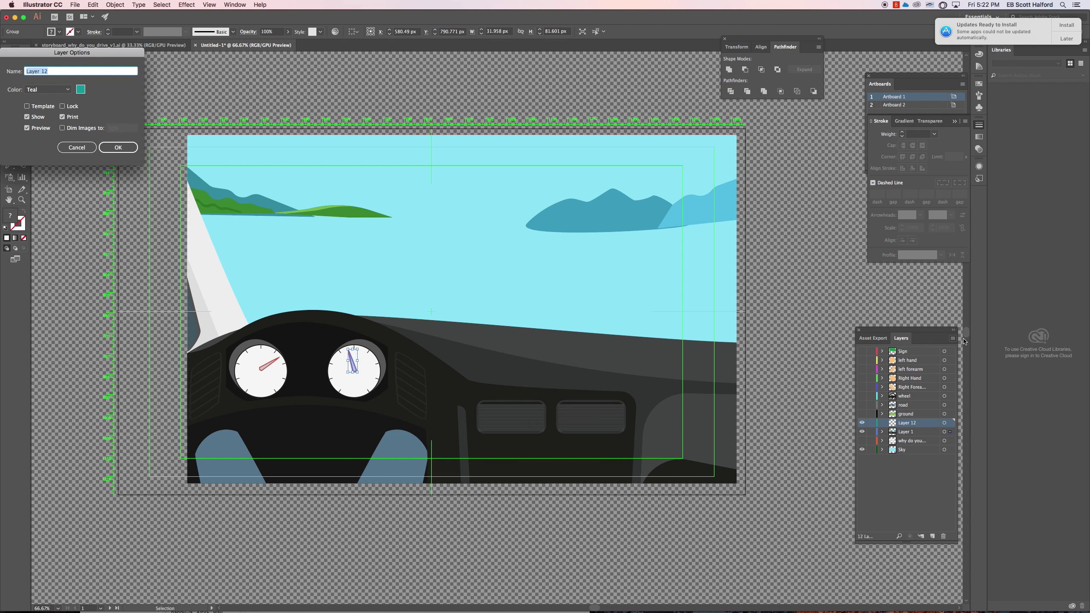
type("needle")
key("Return")
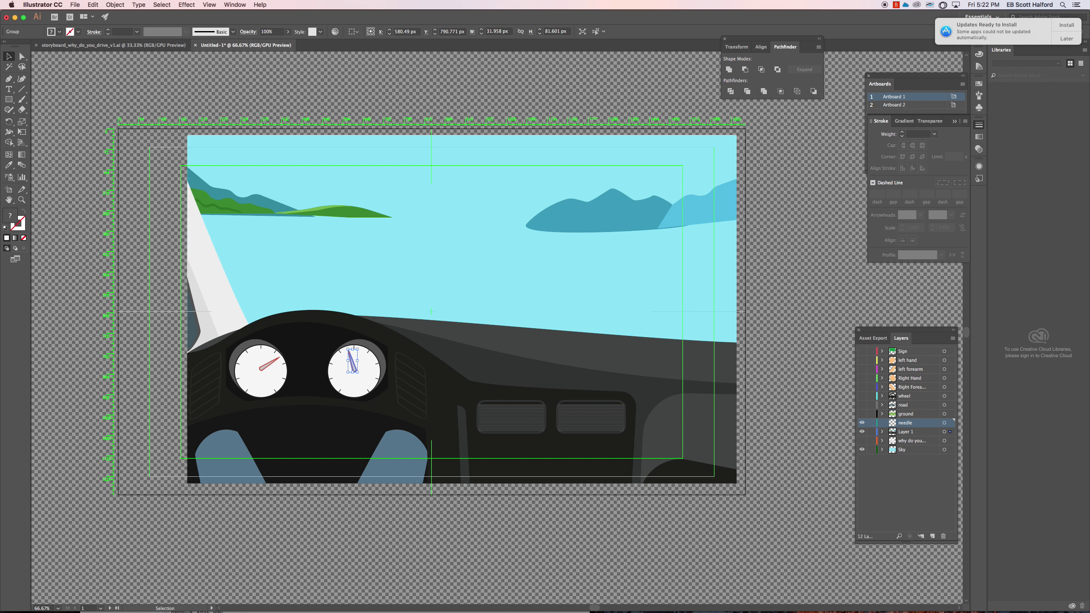
left_click_drag(951, 432, 950, 422)
Create a layer named "needle 2" and move the left gauge's needle onto it.
left_click(264, 370)
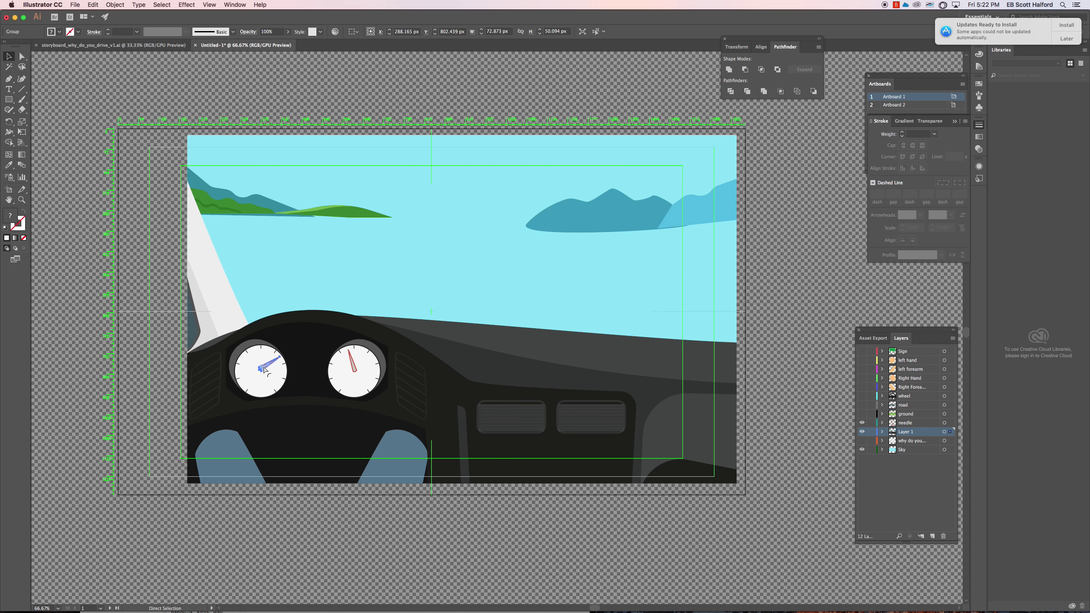
key("super+alt+l")
type("needle ")
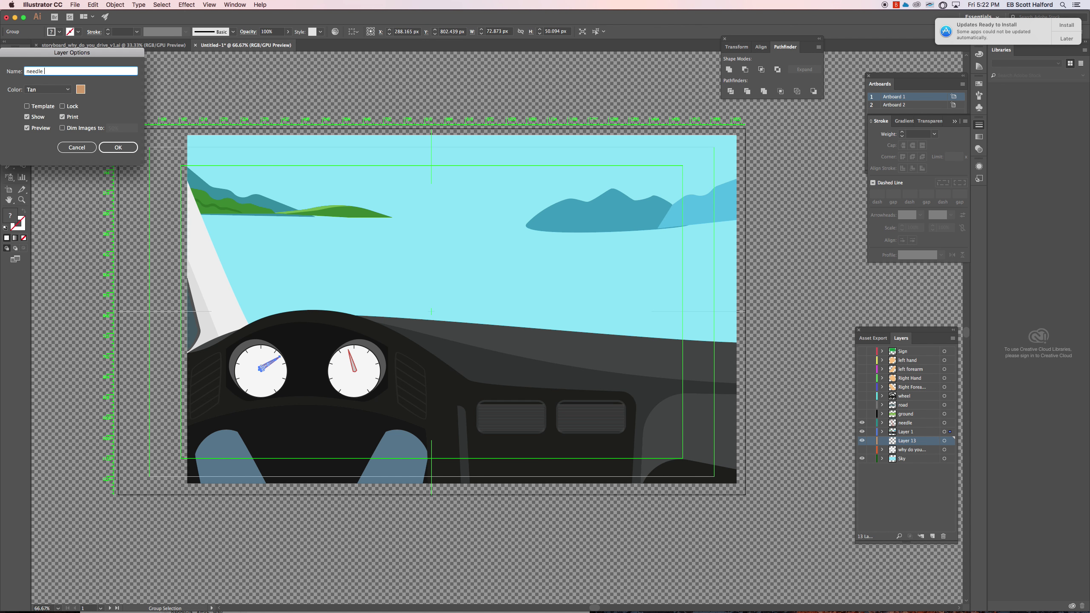
type("2")
key("Return")
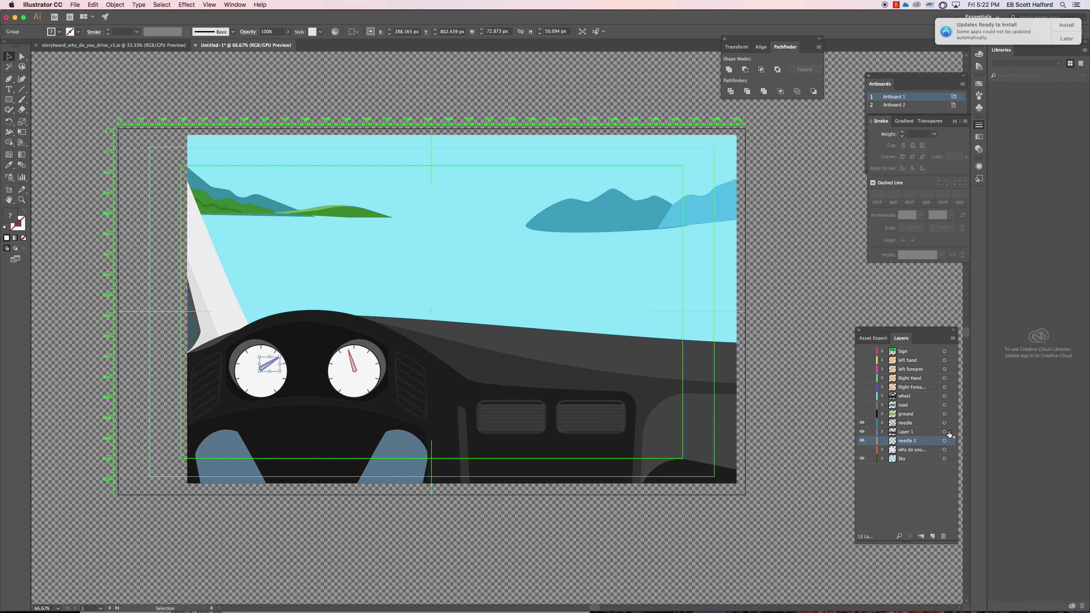
left_click_drag(949, 432, 950, 441)
Hide the needle, needle 2 and Sky layers to isolate the artwork remaining on Layer 1.
left_click(861, 422)
left_click(861, 441)
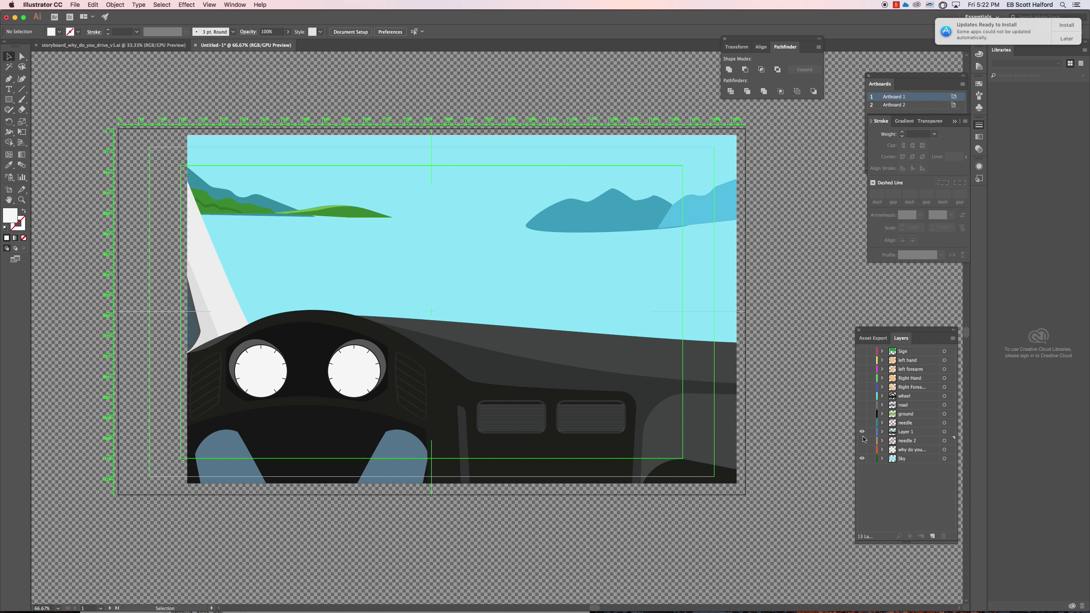
left_click(342, 371)
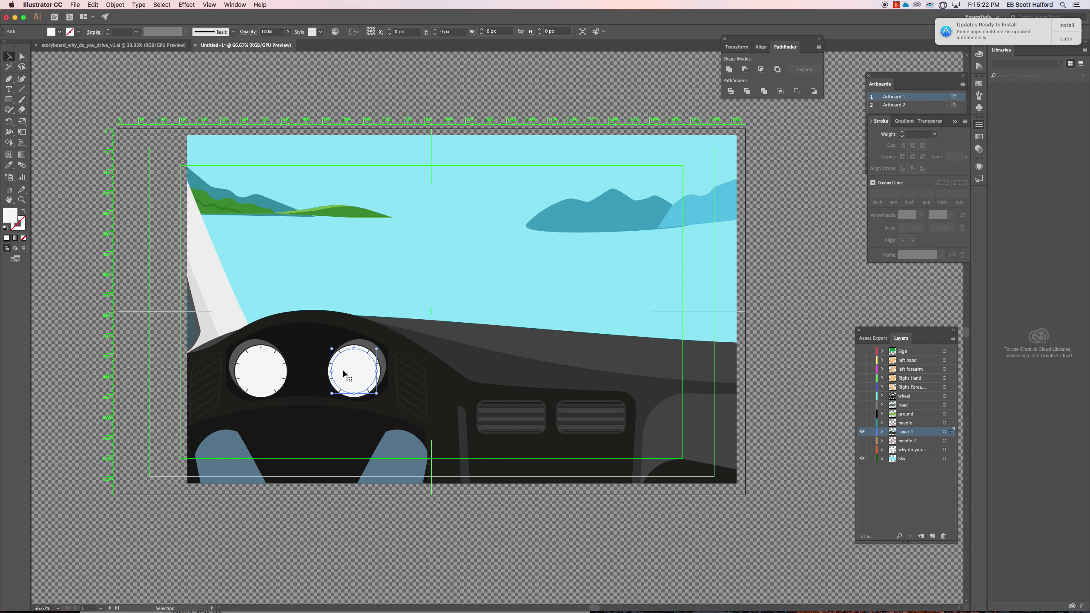
left_click(368, 561)
left_click(382, 457)
left_click(363, 497)
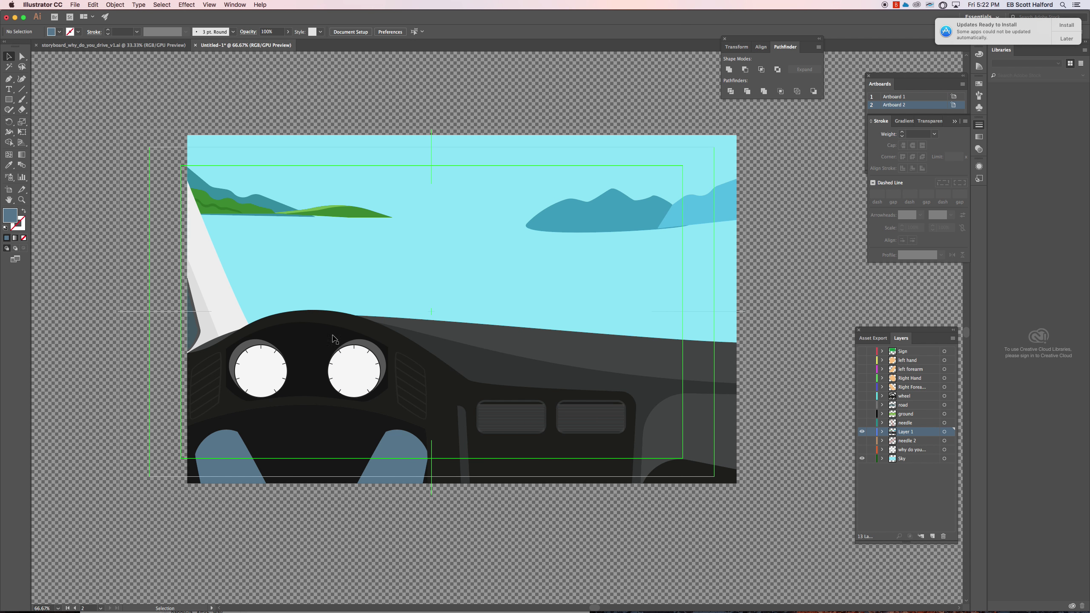
left_click(466, 254)
left_click(861, 458)
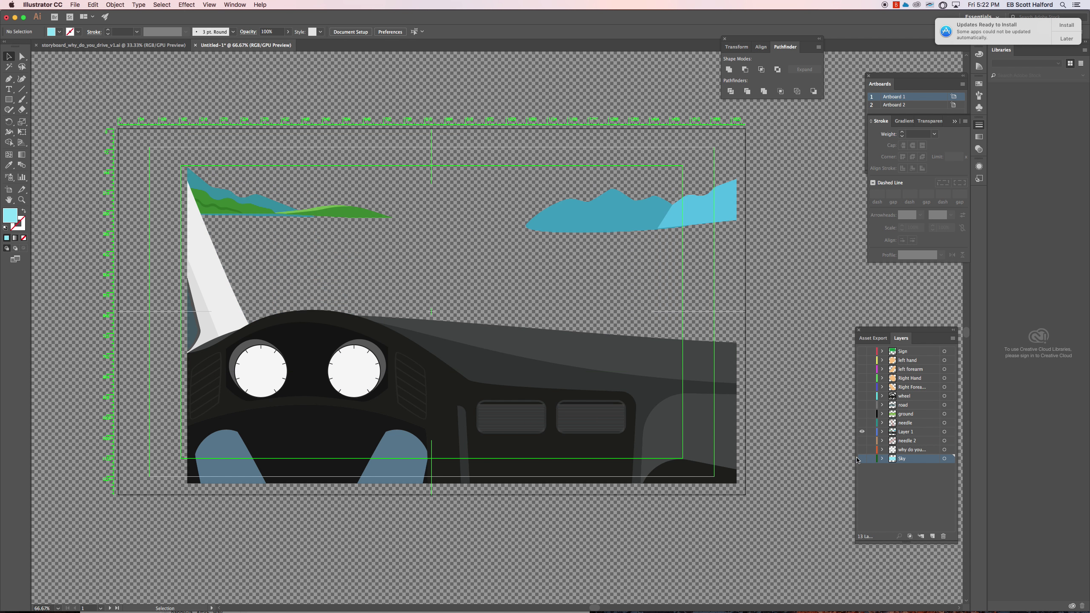
Select the car interior artwork and rename Layer 1 as "Car".
left_click(620, 575)
key("super+a")
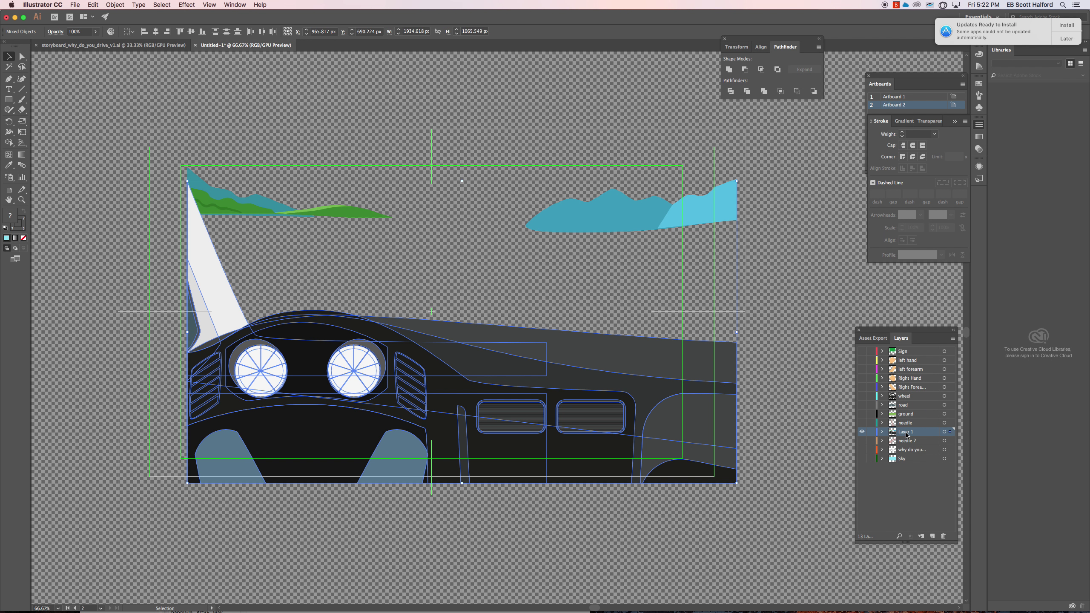
double_click(907, 433)
type("Car")
key("Return")
left_click(900, 476)
Ungroup the distant hill artwork on the Car layer so that its individual hill shapes can be selected separately.
left_click(684, 210)
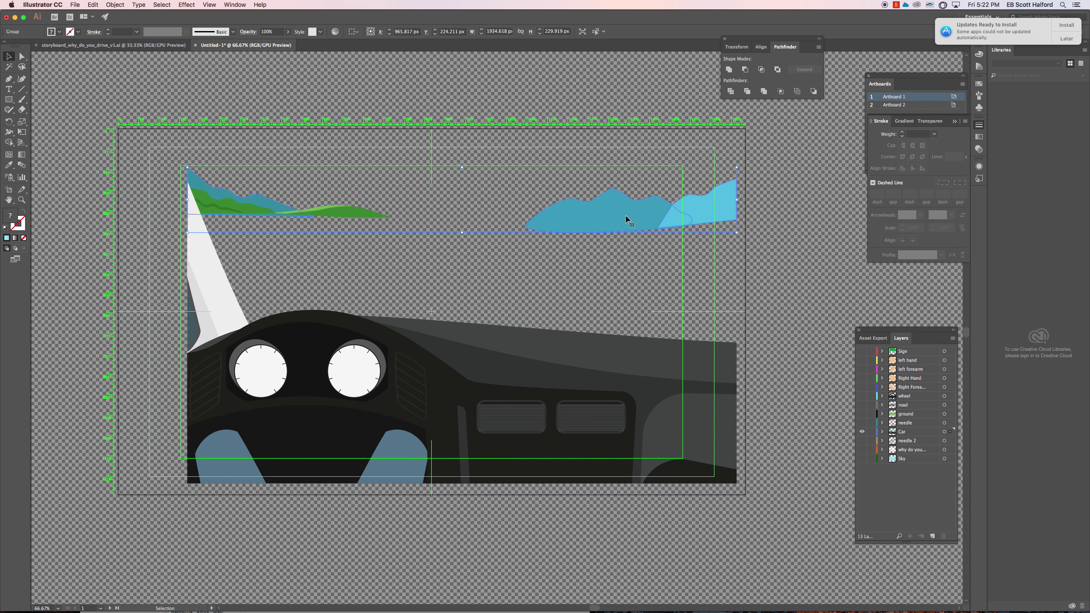
key("super")
left_click(647, 223, "super")
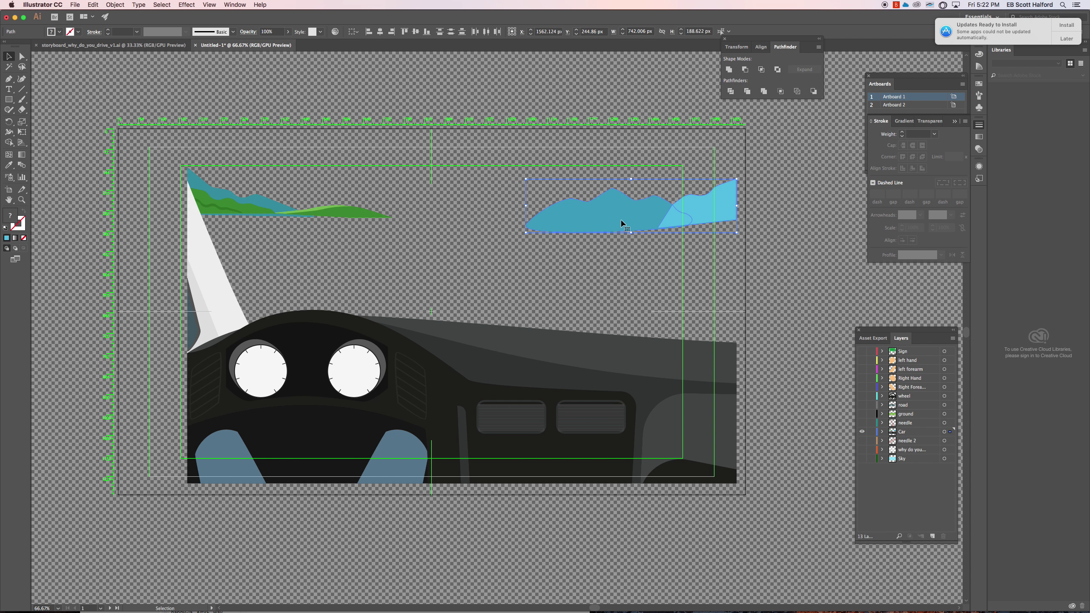
left_click(256, 204, "super")
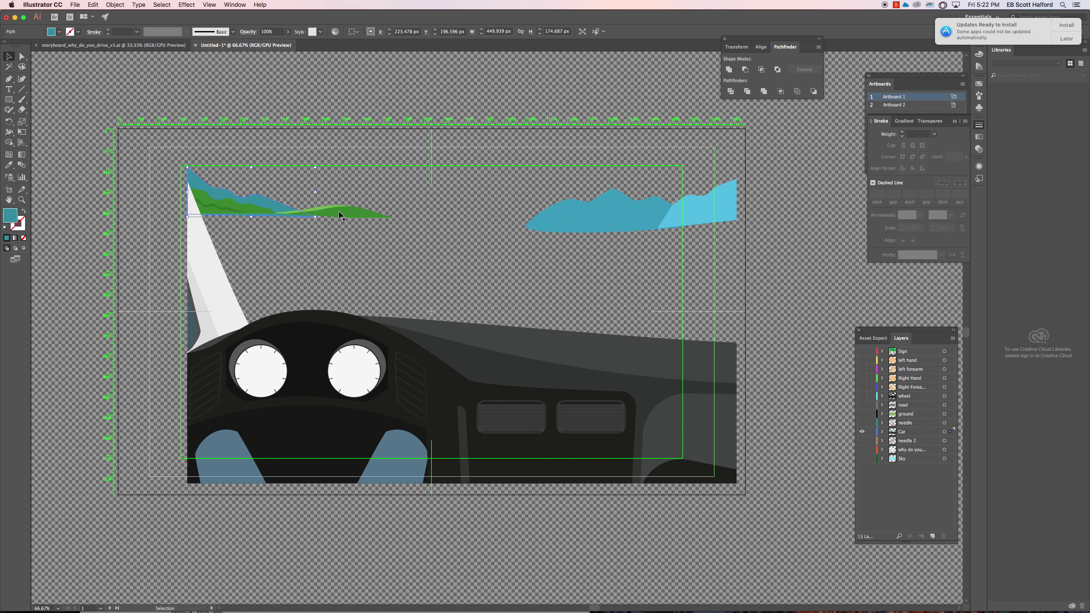
left_click(338, 212, "super")
Create a layer named "hill front left" and move the green front hill shapes at the scene's far left onto it.
left_click(248, 211, "super")
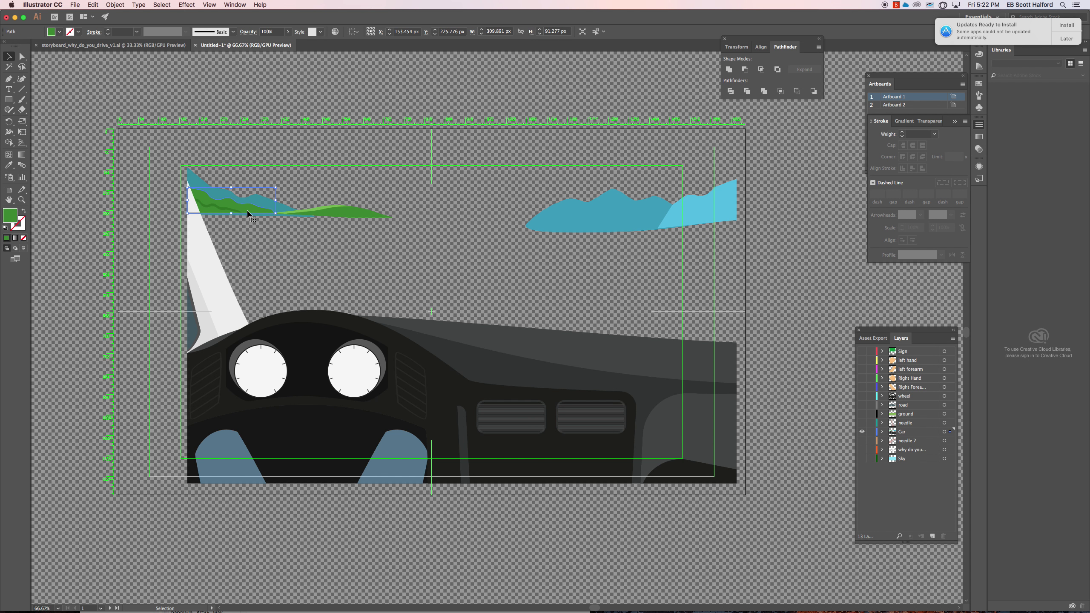
left_click(225, 211, "shift+super")
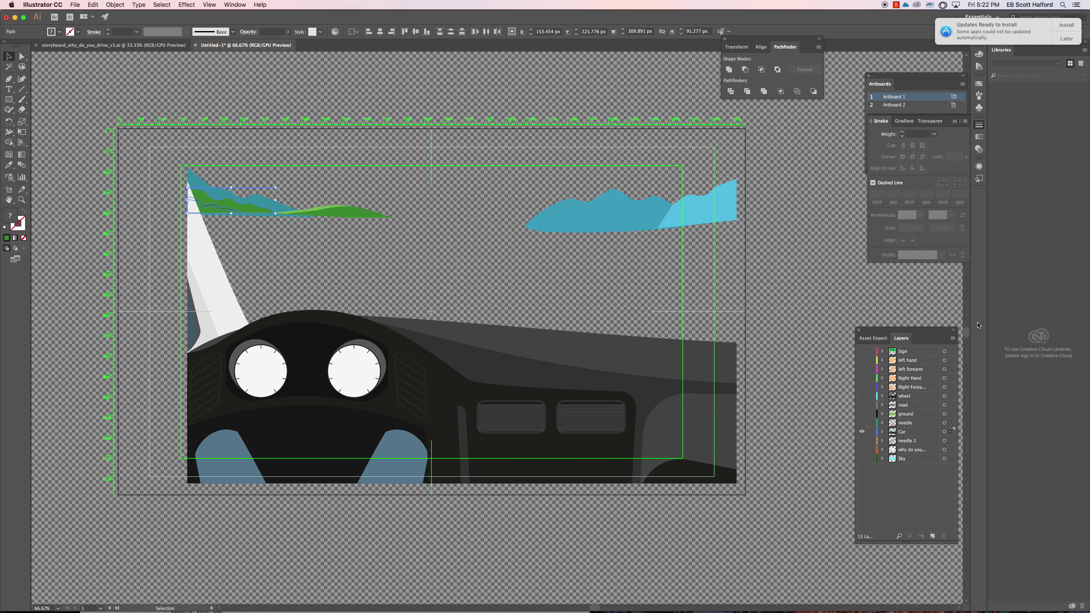
left_click(951, 339)
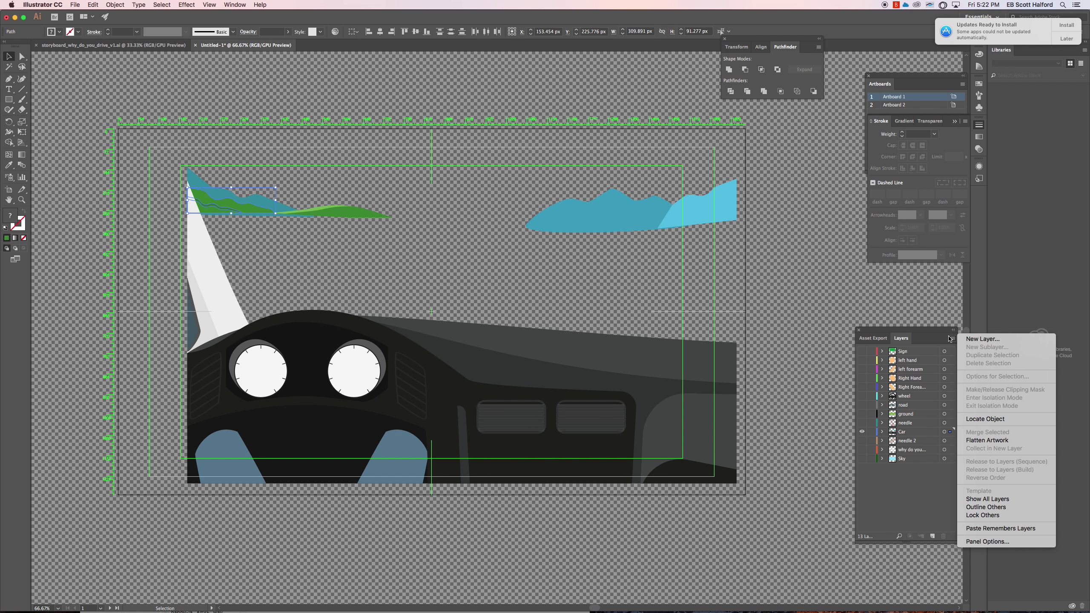
left_click(982, 338)
type("hill")
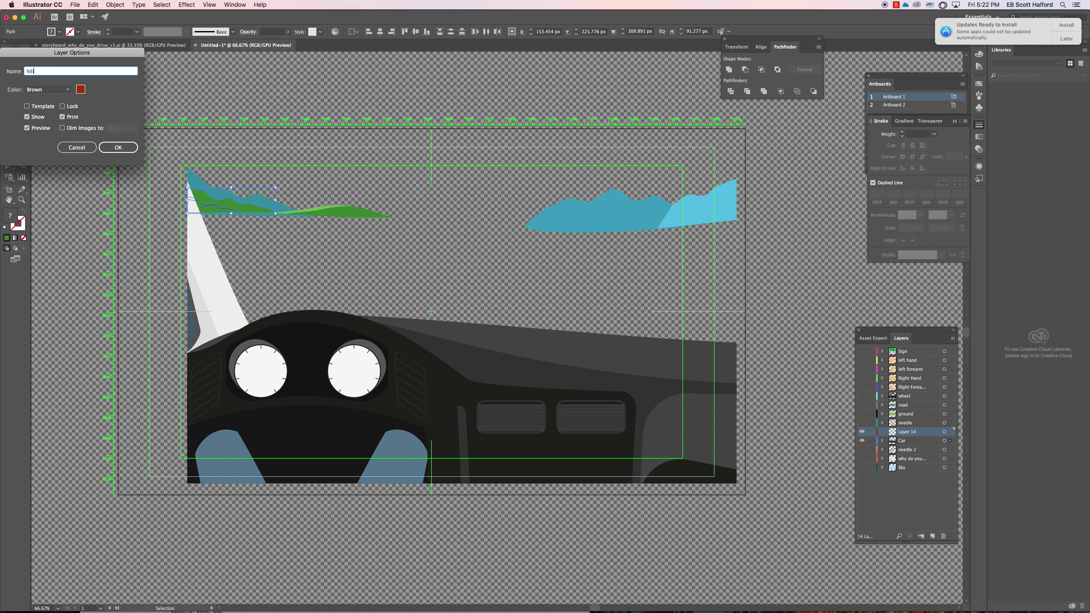
type(" front")
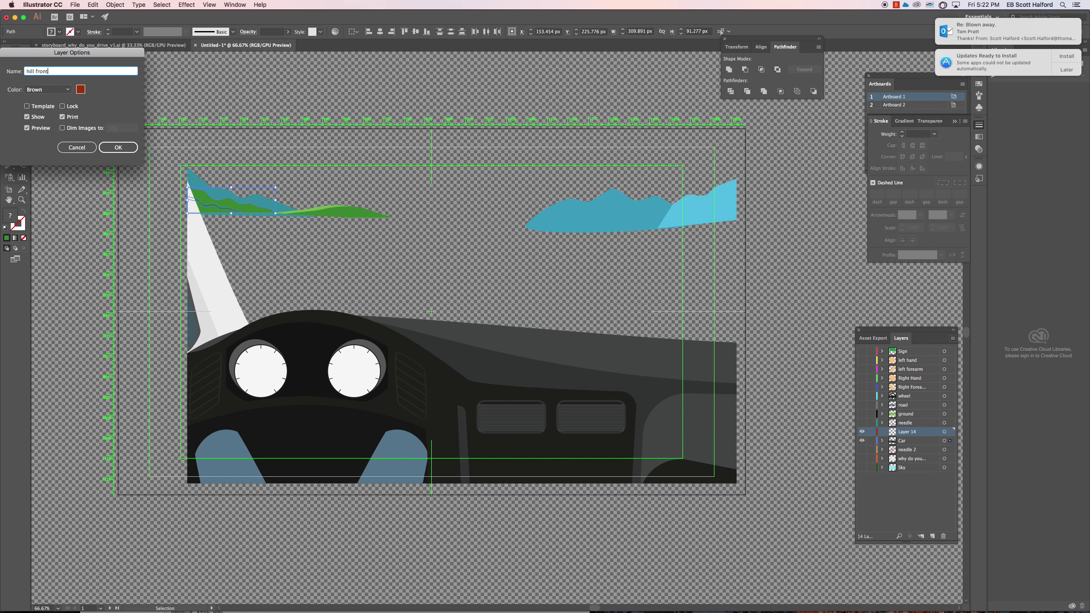
type(" left")
key("Return")
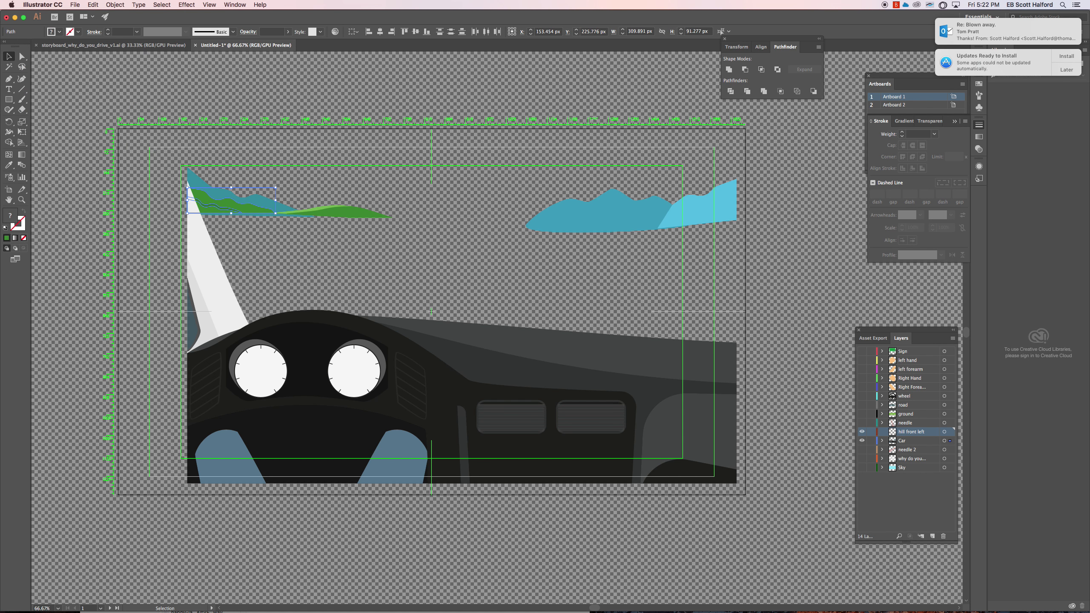
left_click_drag(950, 441, 950, 431)
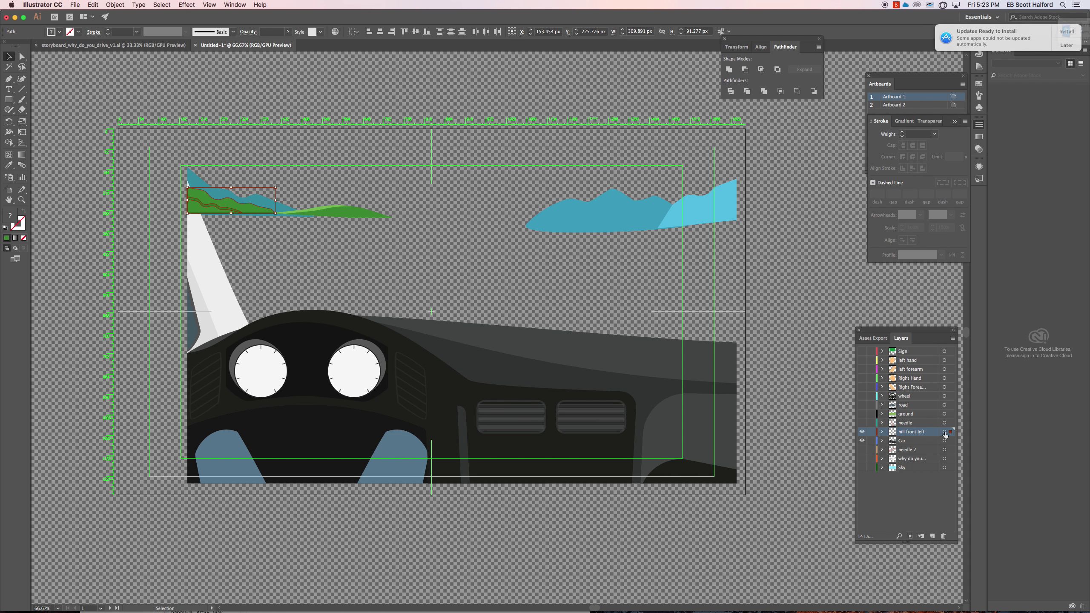
Create a layer named "hill front right" above Car and move the light blue hill at the scene's right off the Car layer.
left_click(698, 222)
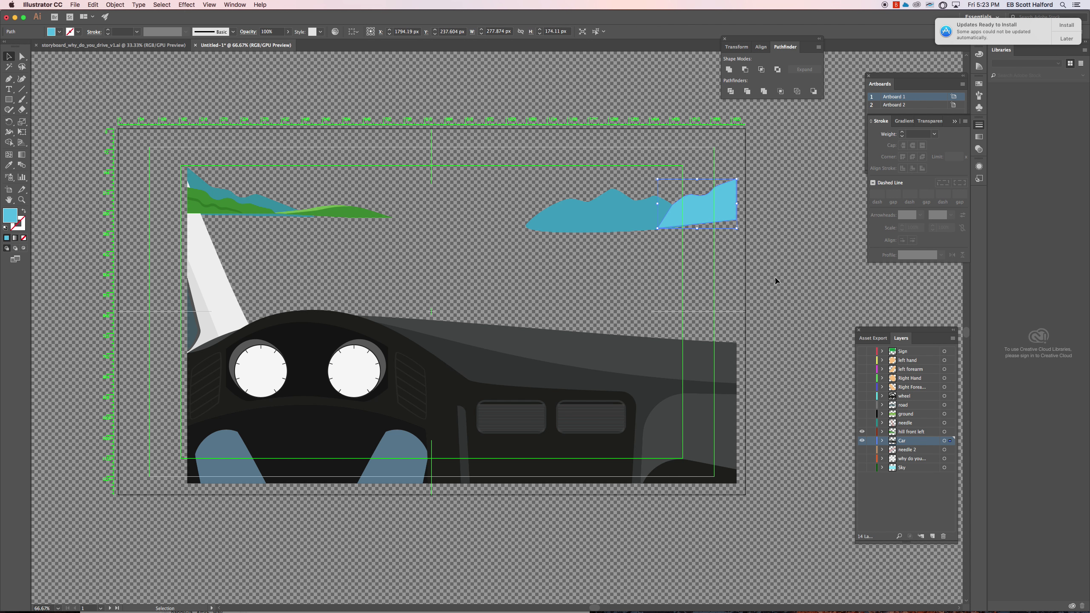
left_click(951, 340)
left_click(972, 342)
type("hil")
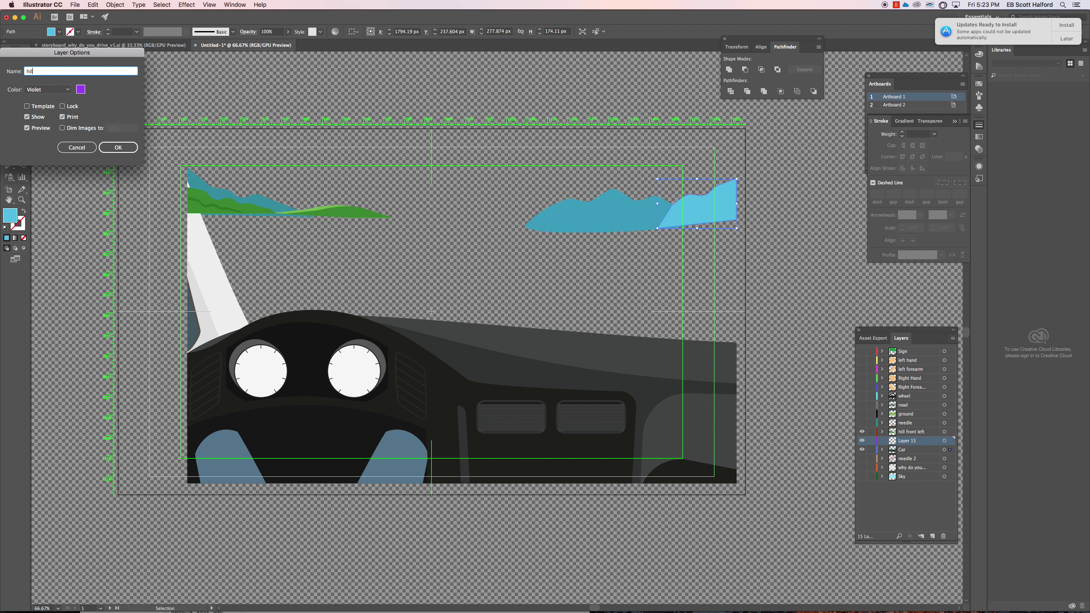
type("l front right")
key("Return")
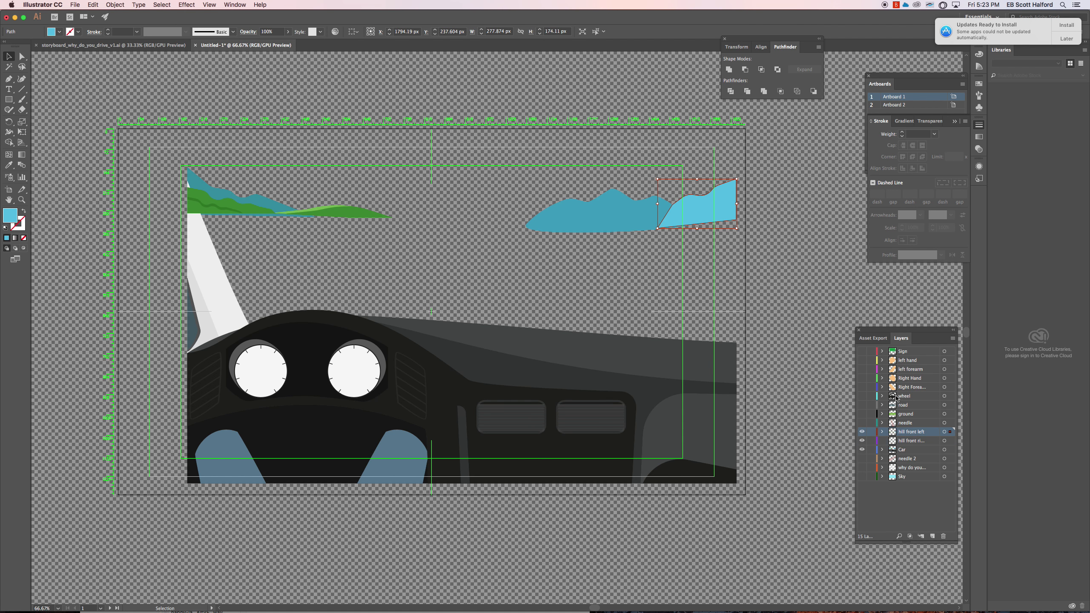
Create a layer named "hill back right" and move the darker blue hill on the scene's right onto it.
left_click(612, 198)
left_click(952, 340)
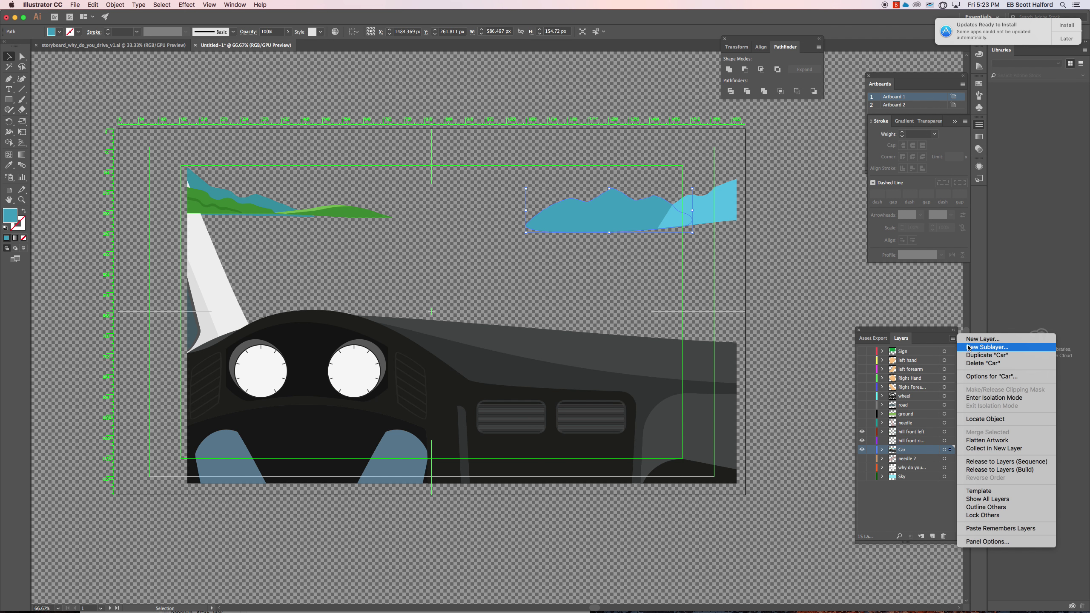
left_click(983, 339)
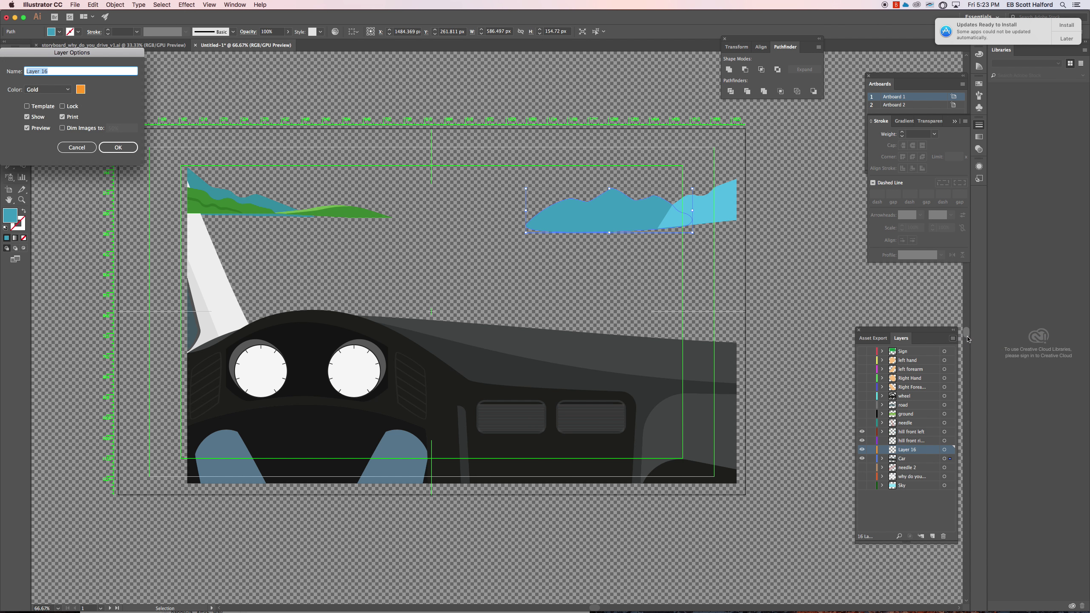
type("hill back right")
key("Return")
left_click_drag(944, 459, 950, 449)
Create a layer named "hill middle left" and move the low green hill beside the left hills onto it.
left_click(272, 213)
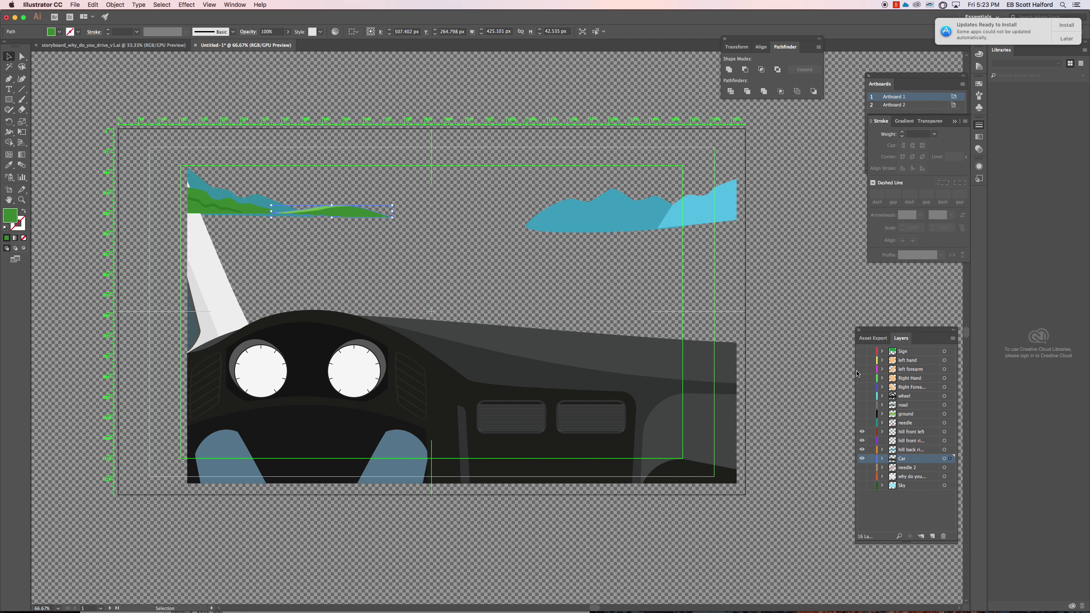
left_click(952, 338)
left_click(982, 339)
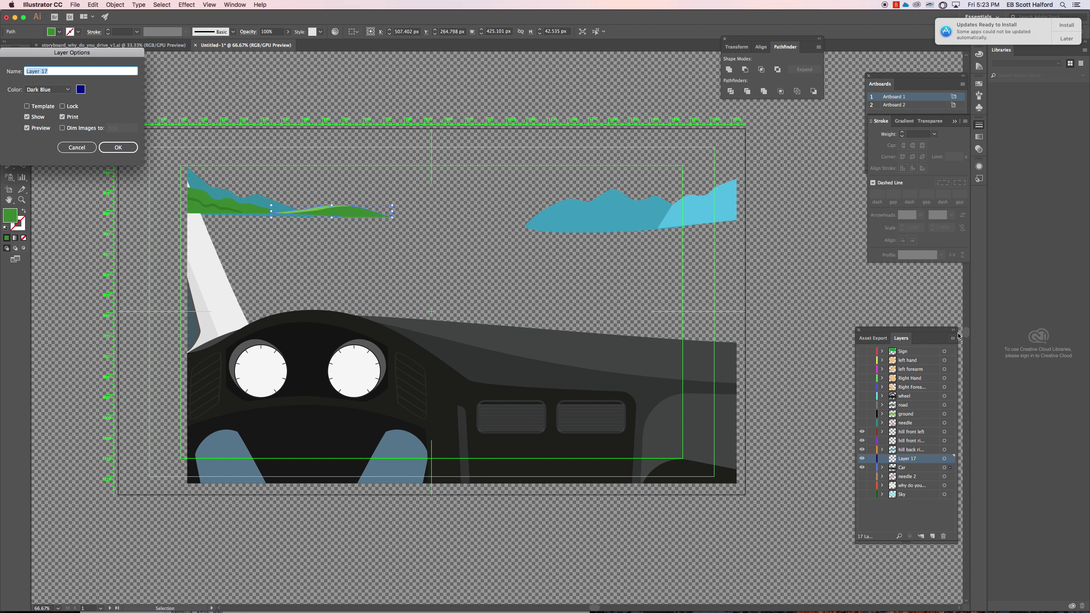
type("hill middle left")
key("Return")
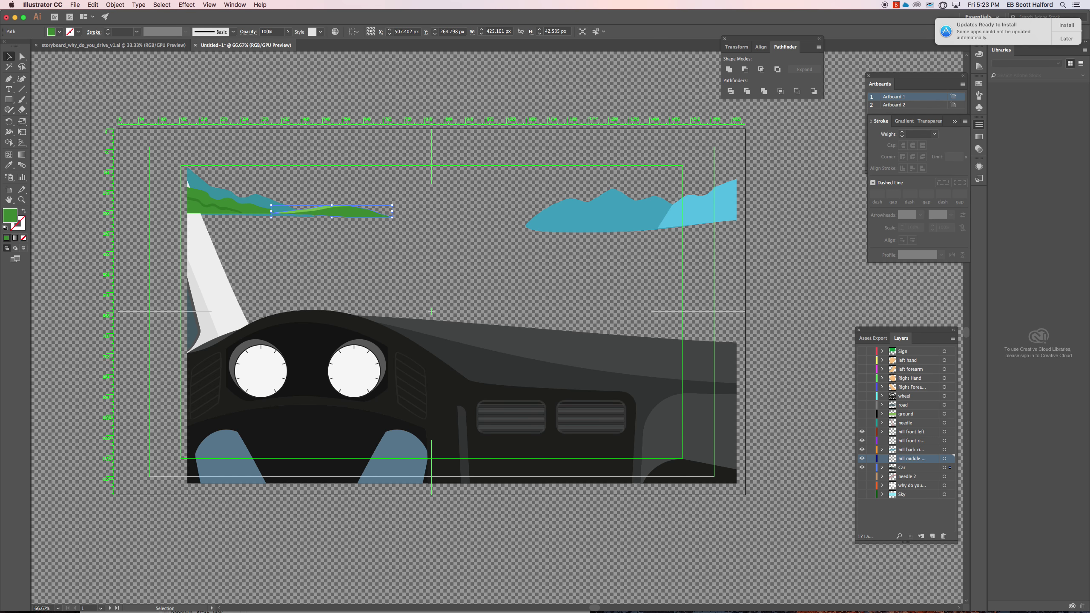
left_click_drag(950, 467, 951, 459)
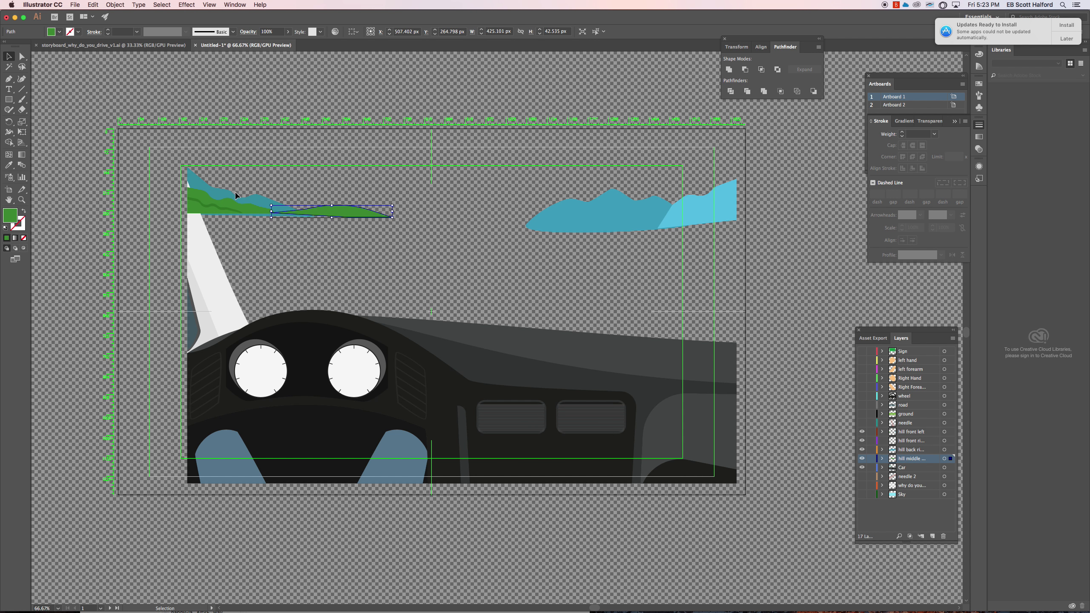
Create a layer named "hill back left" and move the teal hill behind the green left hills onto it.
left_click(215, 194)
left_click(951, 338)
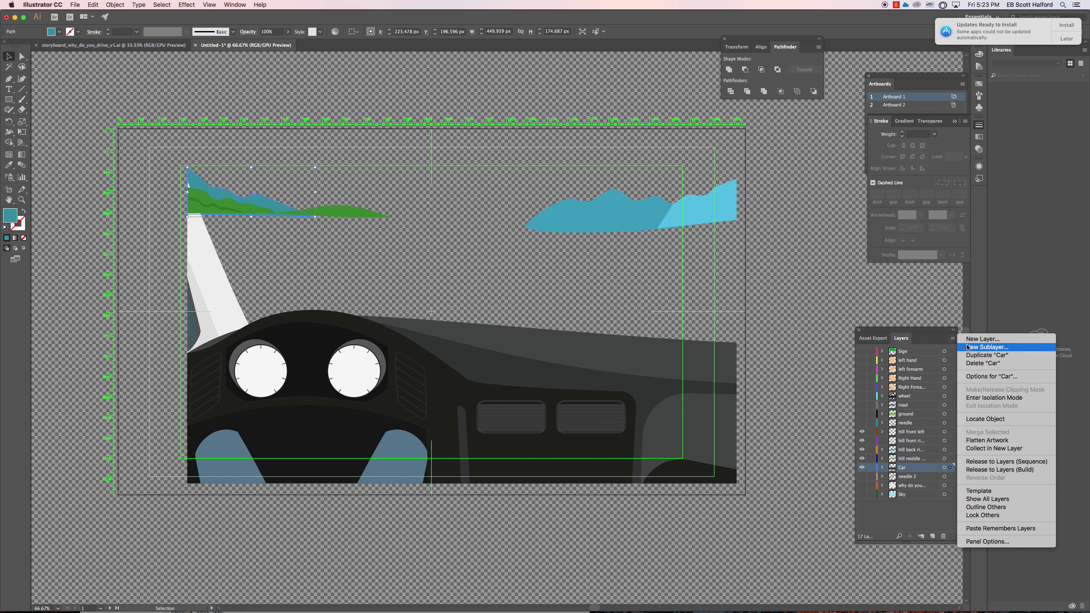
left_click(967, 342)
type("hill ba")
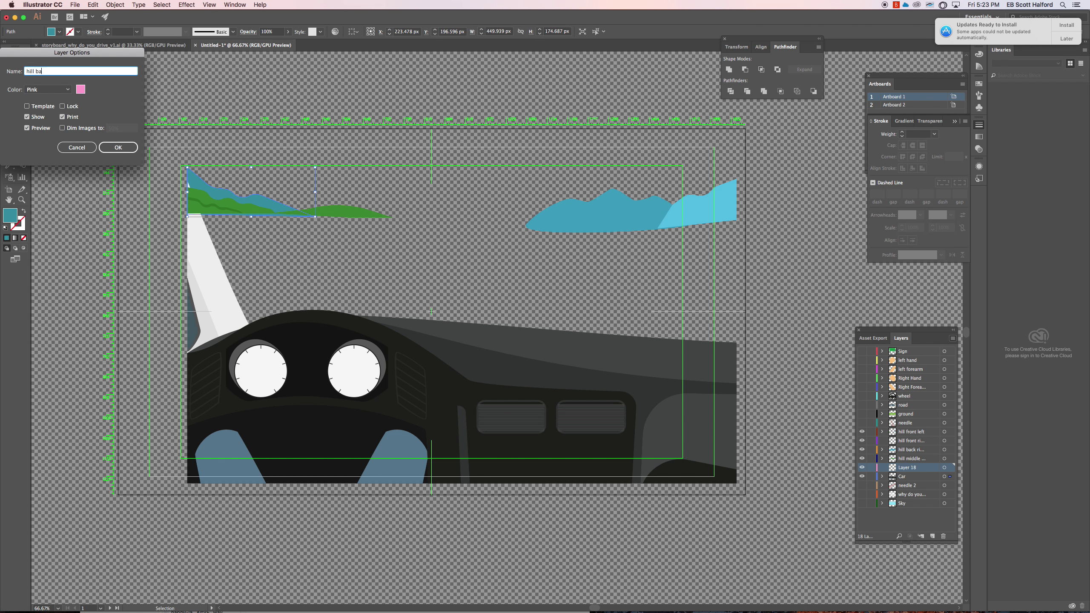
type("ck left")
key("Return")
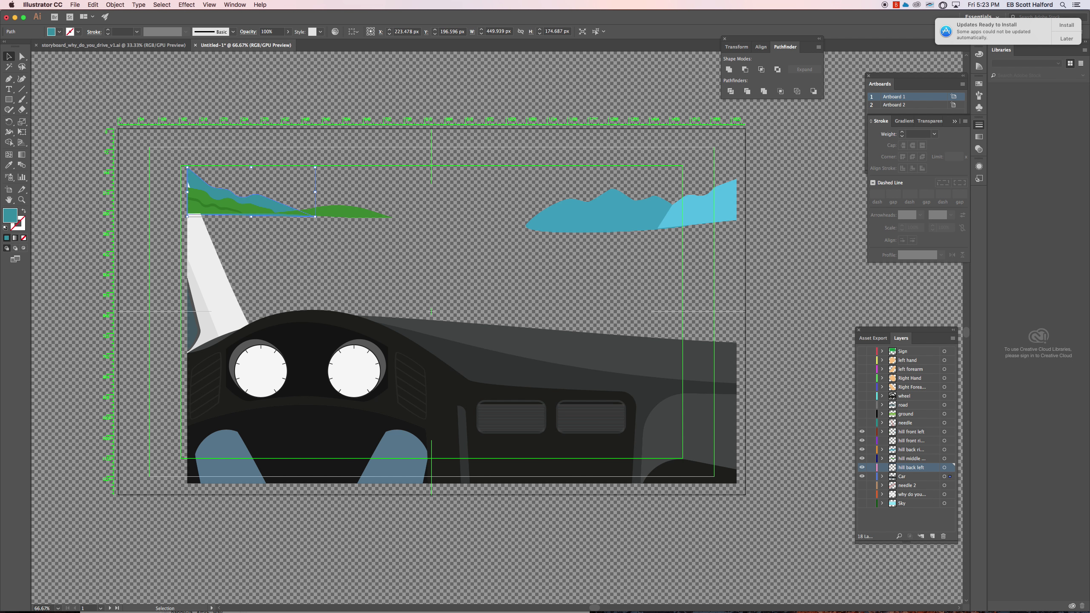
left_click_drag(951, 477, 950, 467)
Show all hidden layers and move the road and ground layers beneath the Car layer, keeping road above ground.
left_click_drag(863, 506, 863, 355)
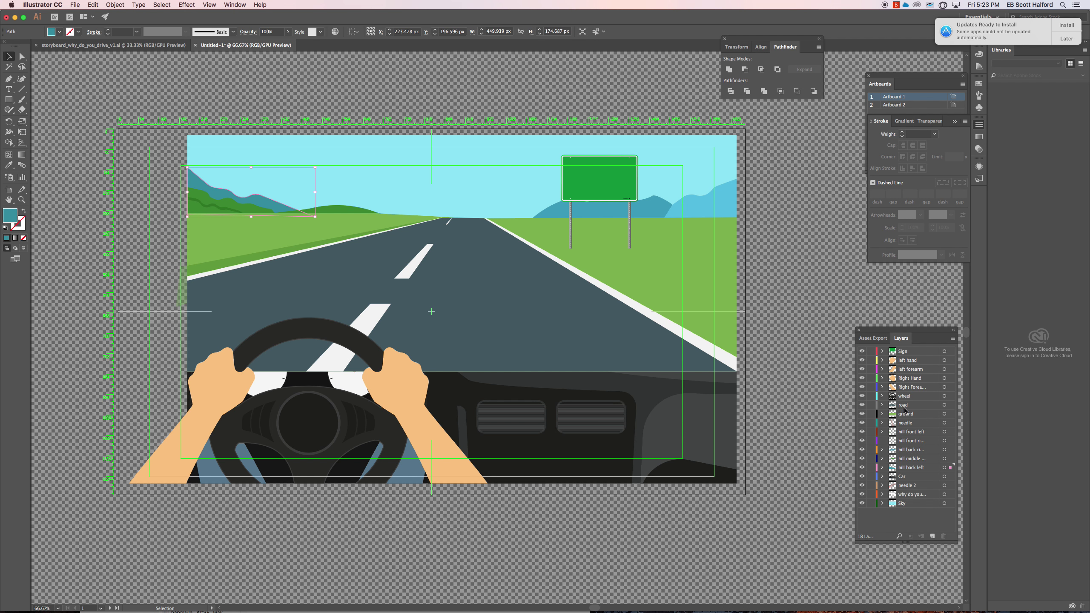
left_click_drag(906, 407, 907, 483)
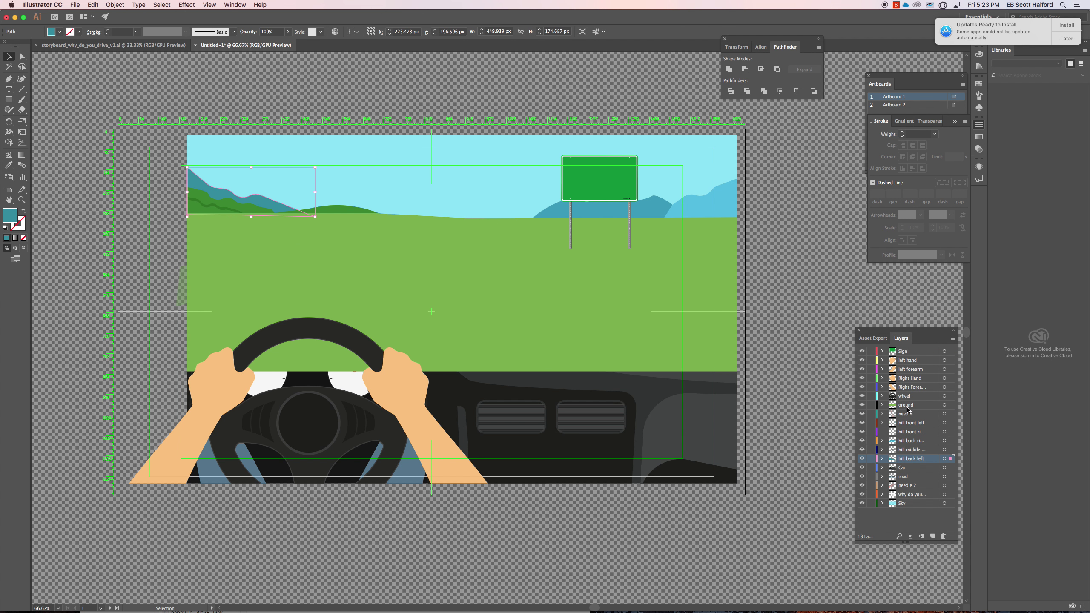
left_click_drag(907, 409, 912, 483)
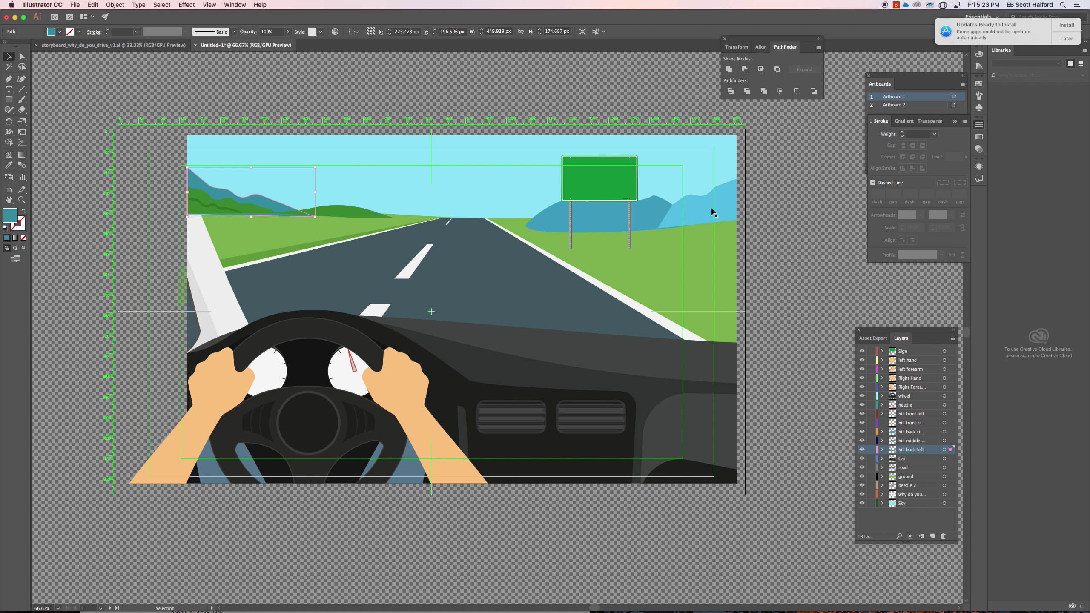
Move the five hill layers below ground and the "why do you..." title layer to the top of the layer stack.
left_click(905, 413)
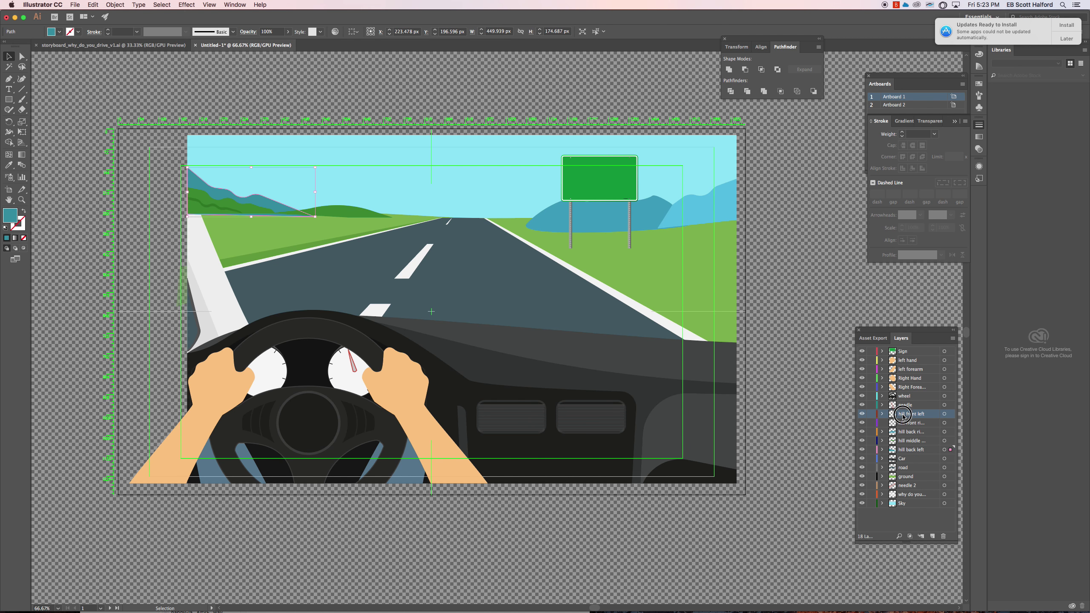
left_click(905, 450, "shift")
left_click_drag(905, 449, 906, 481)
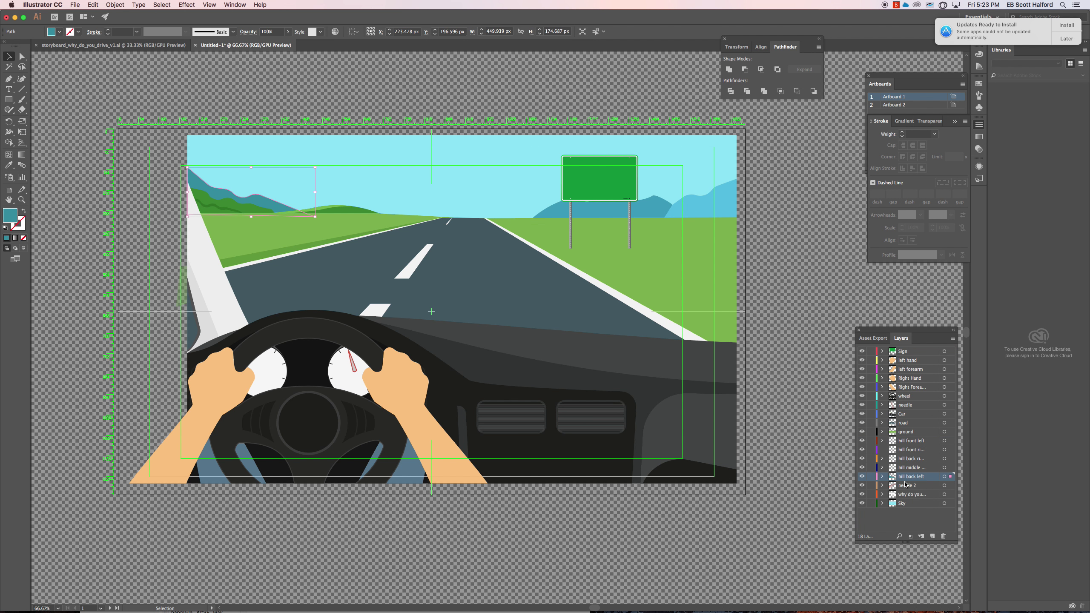
left_click(891, 521)
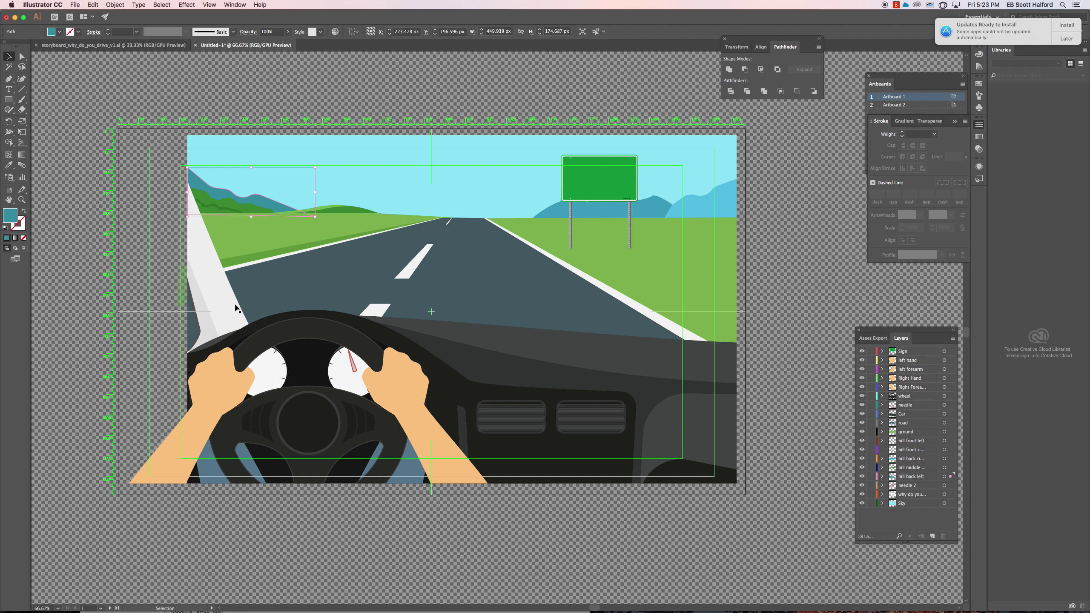
left_click(83, 280)
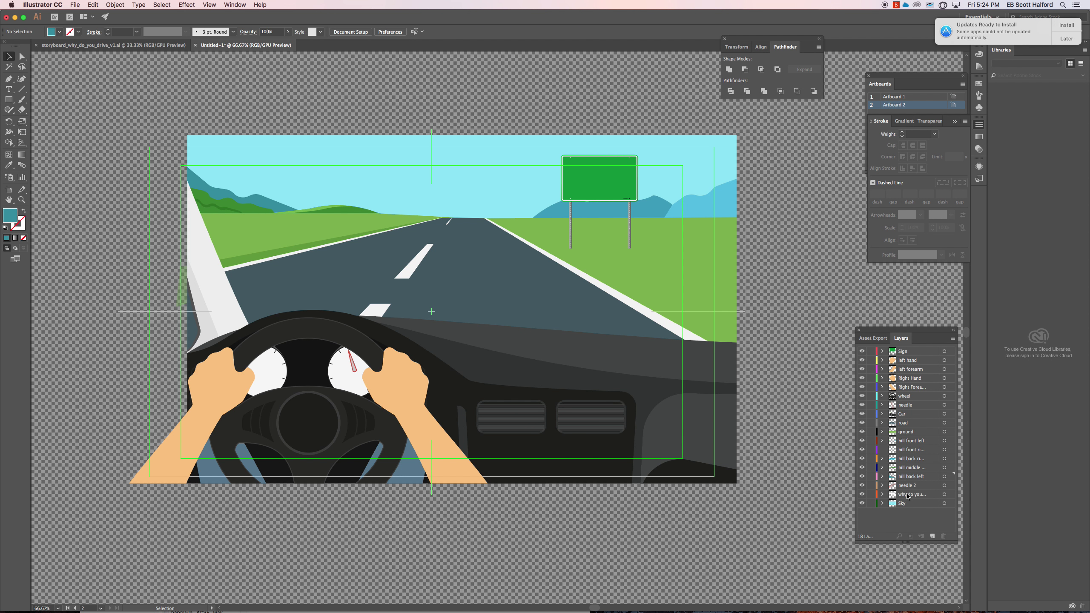
left_click_drag(907, 497, 905, 349)
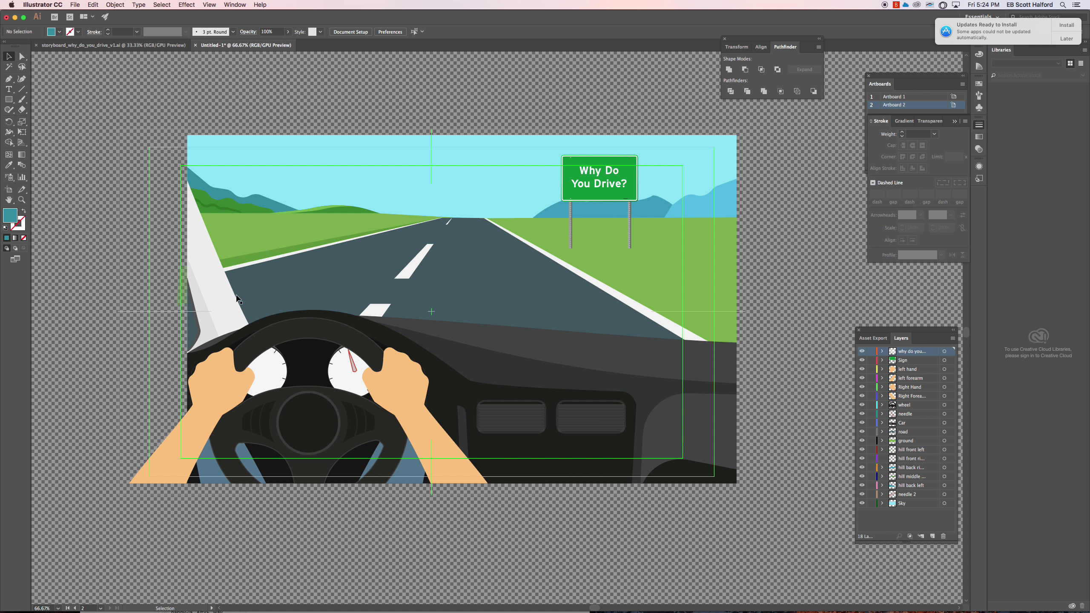
left_click(128, 317)
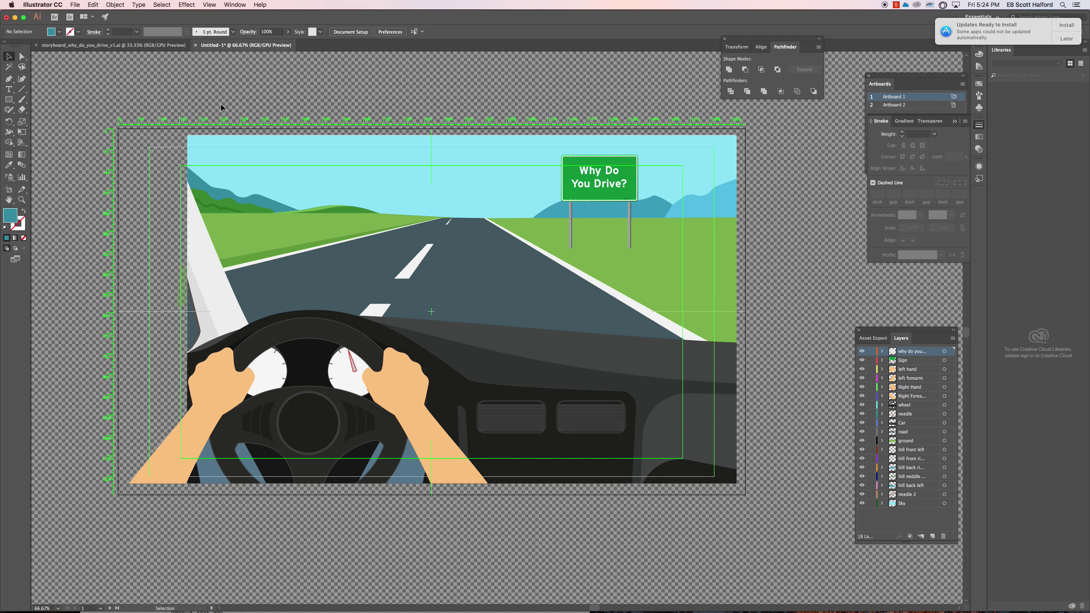
Switch to the storyboard_why_do_you_drive_v1.ai document and examine the road sign frames and the "Why Do You Drive?" background.
left_click(107, 45)
key("super+minus")
key("super+minus")
key("super+minus")
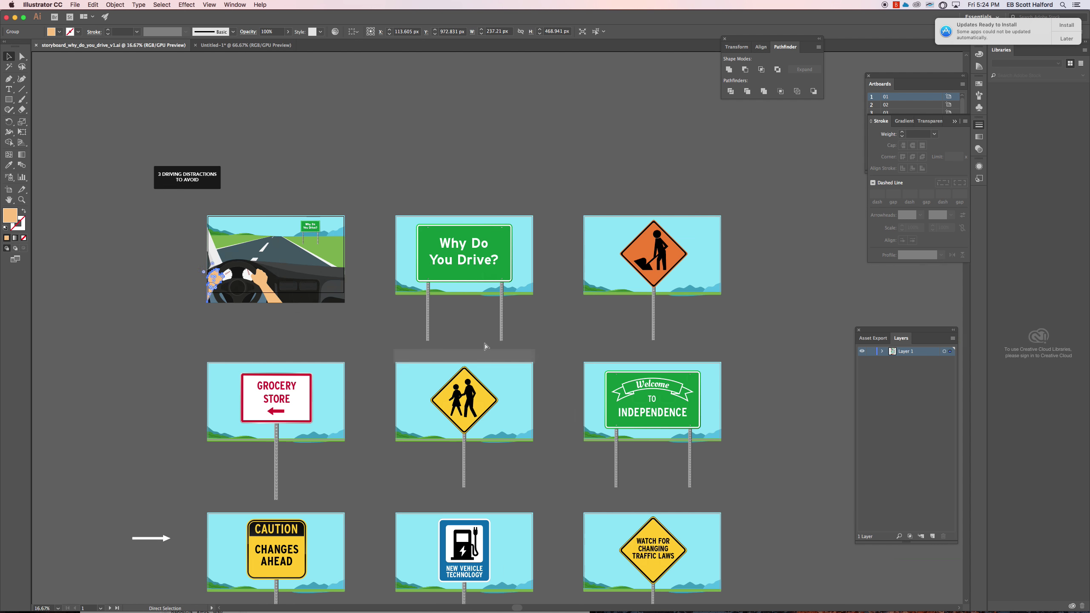
left_click_drag(443, 347, 484, 306)
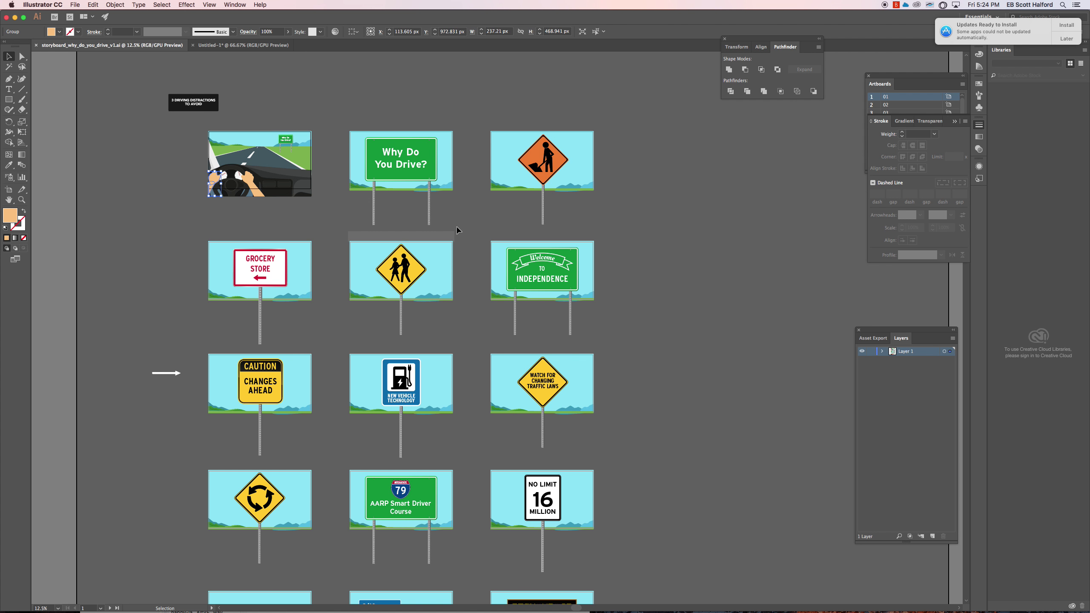
left_click(447, 189)
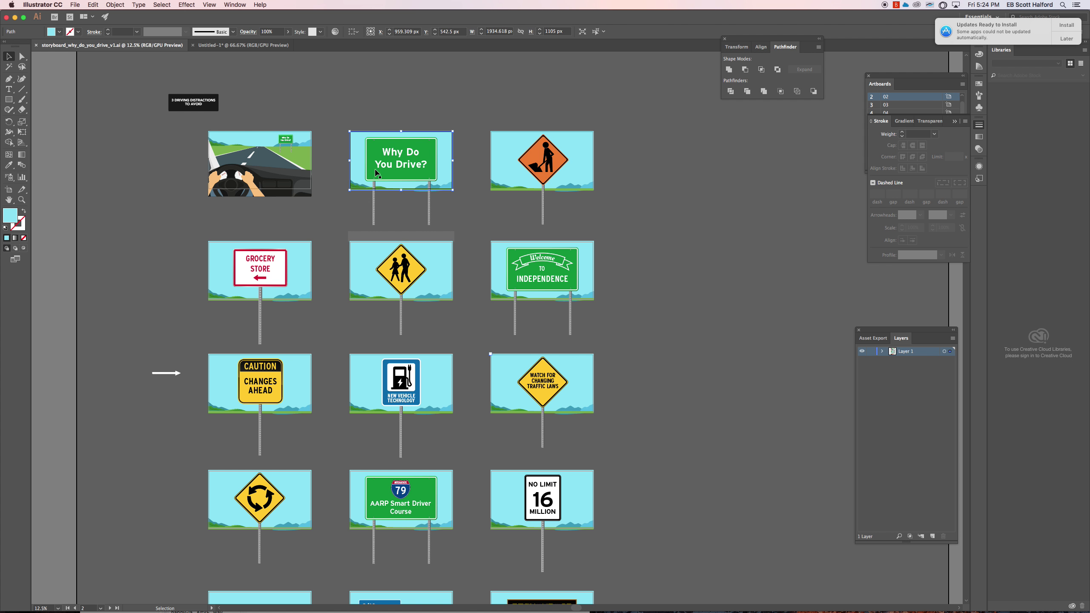
left_click(358, 213)
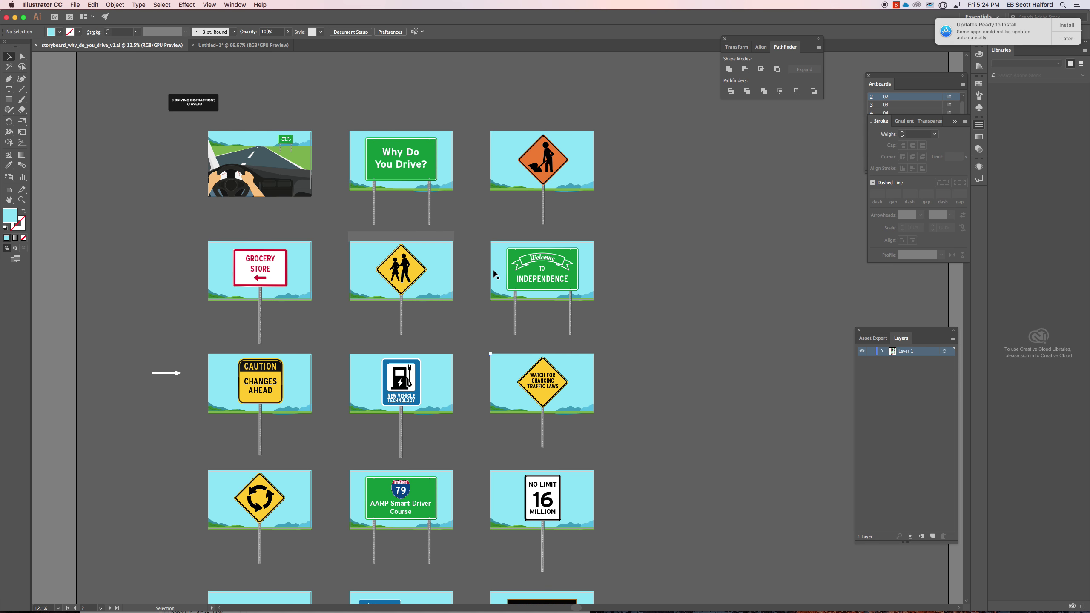
Examine the "Welcome to Independence", pedestrian and roadwork sign groups in the storyboard, and return to the Untitled-1 driving scene document.
left_click(535, 280)
left_click(535, 281)
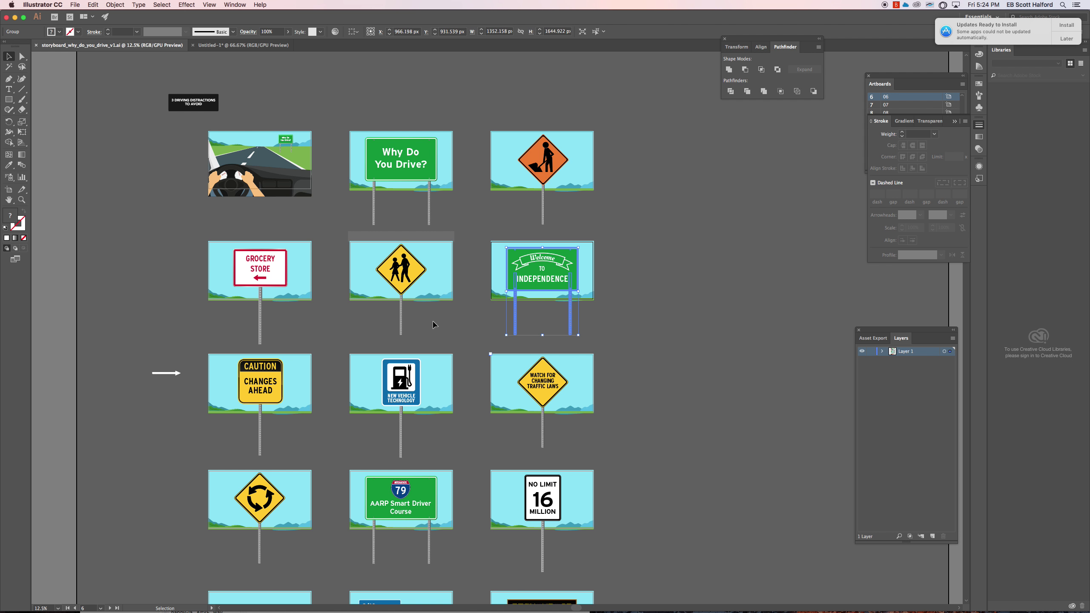
left_click(405, 274)
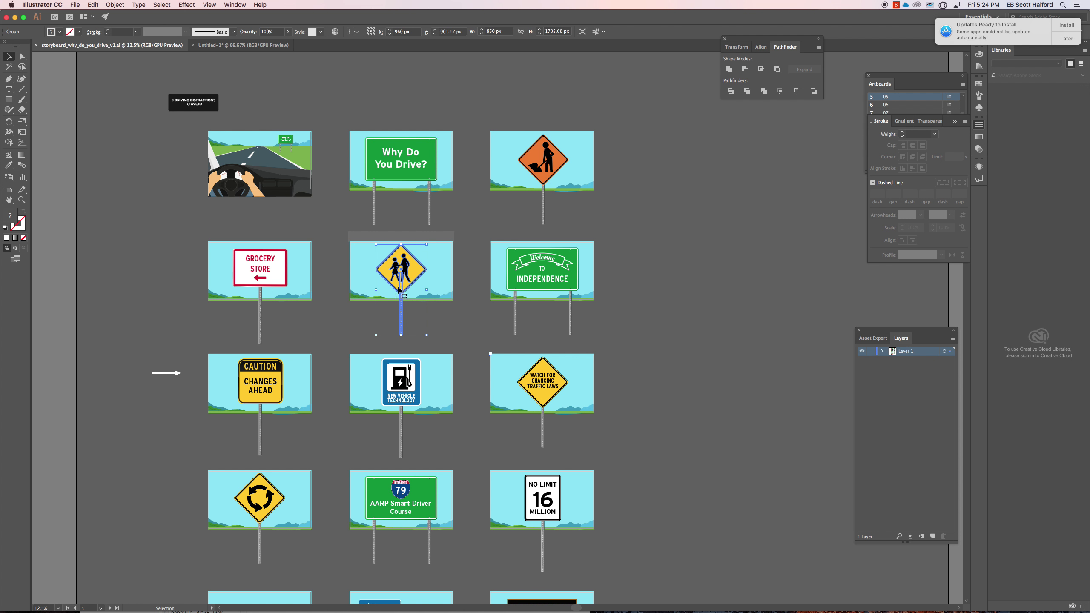
left_click(330, 320)
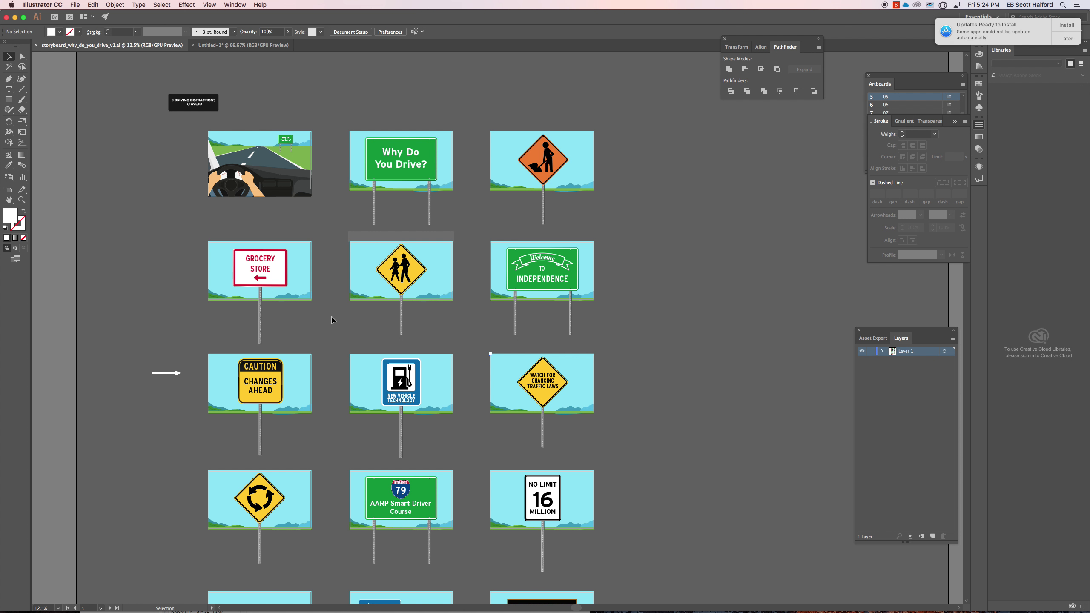
left_click(548, 157)
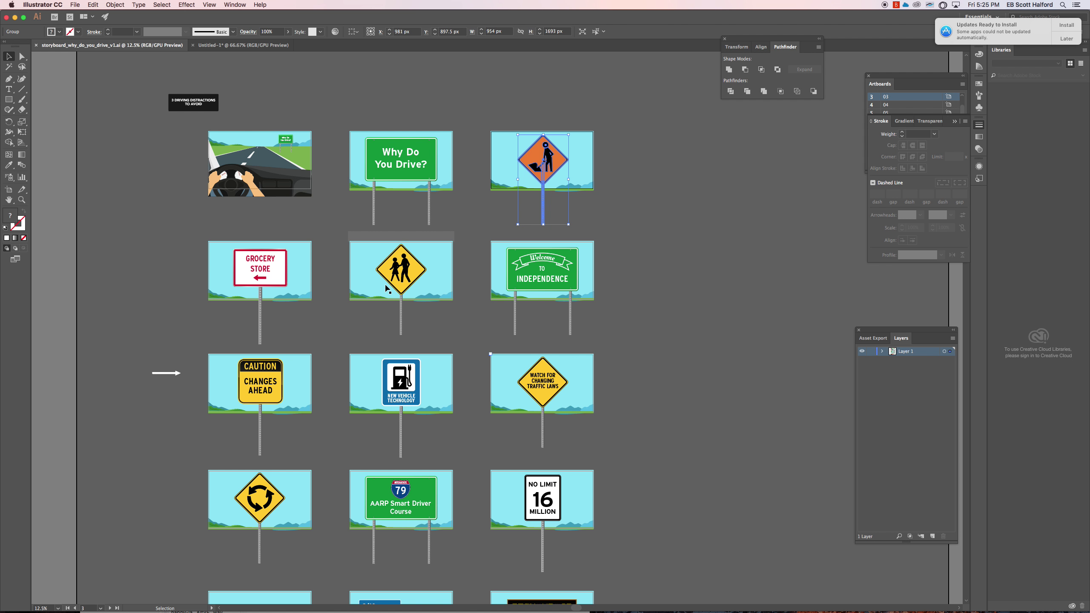
left_click(333, 172)
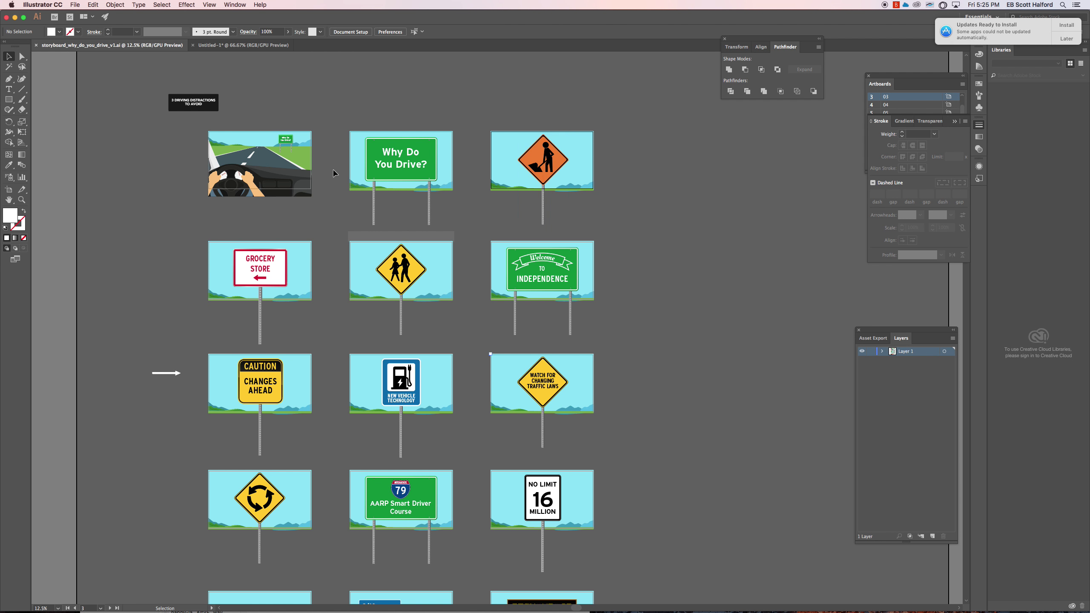
left_click(231, 45)
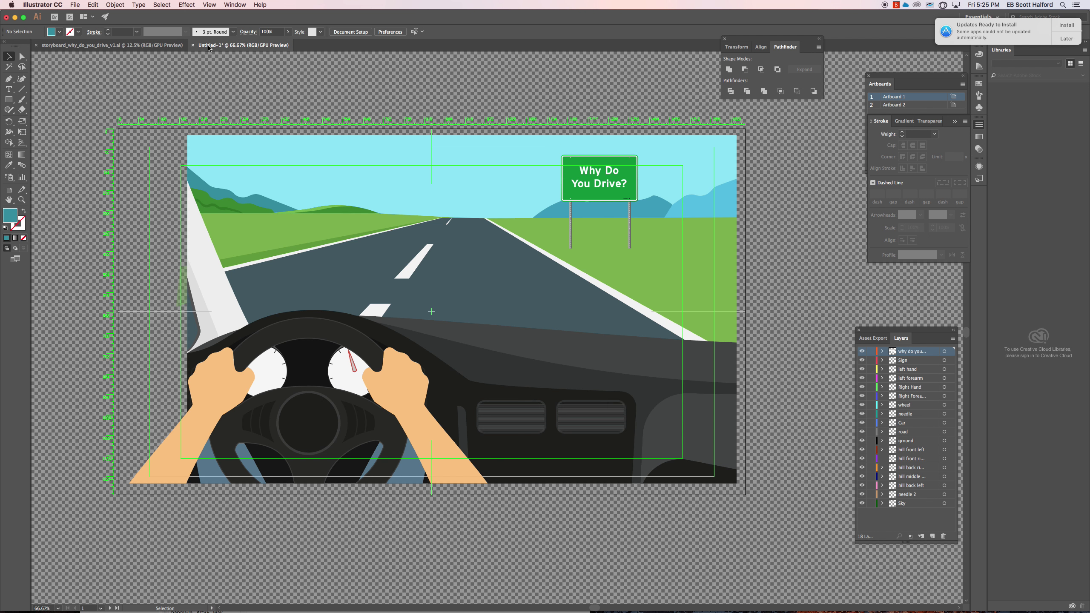
Start saving the illustration, choosing ASSETS > GRAPHICS > AI in AARP's "Soci...ts of Driving" project folder as the destination.
key("super+s")
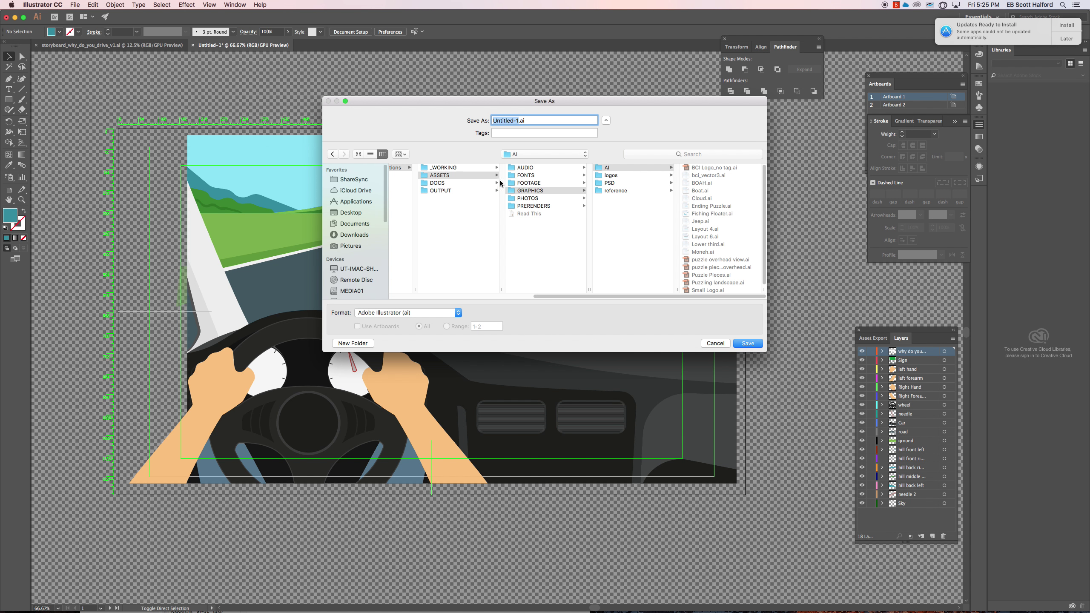
scroll(515, 198, "left", 5)
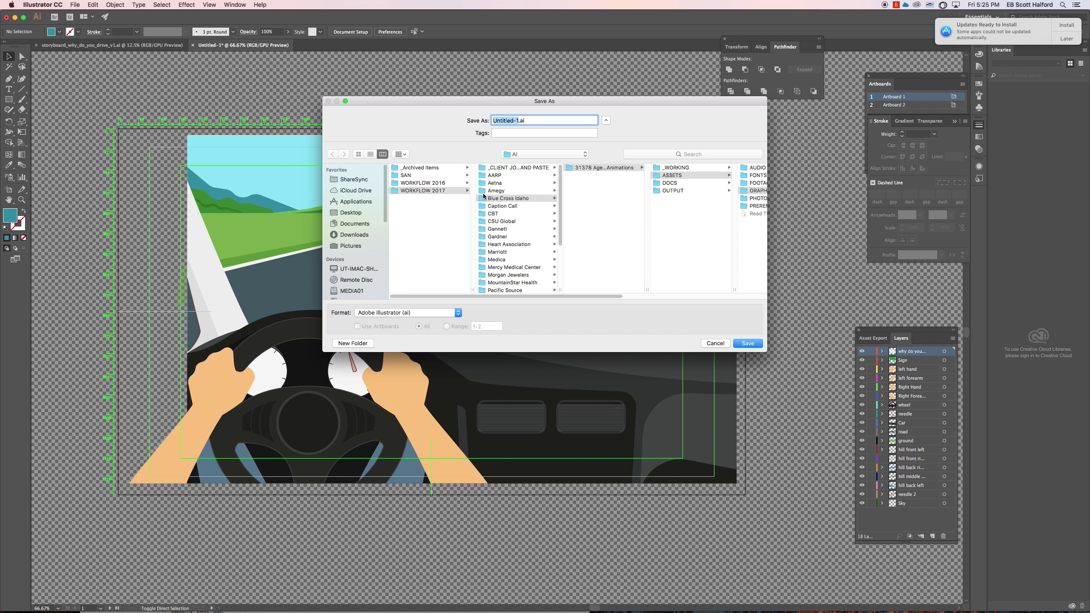
left_click(494, 175)
left_click(607, 228)
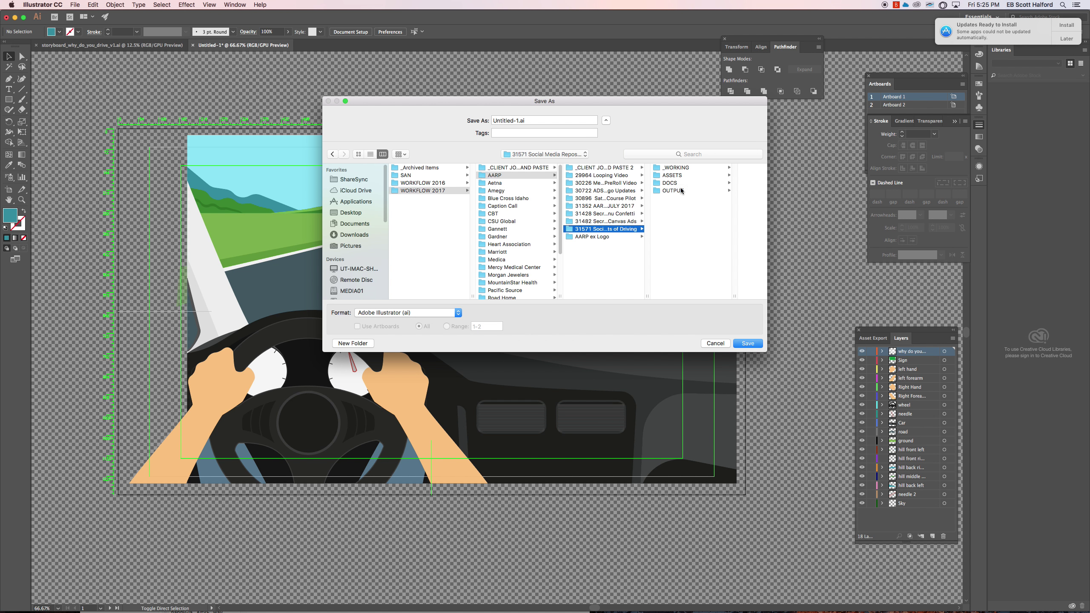
left_click(672, 176)
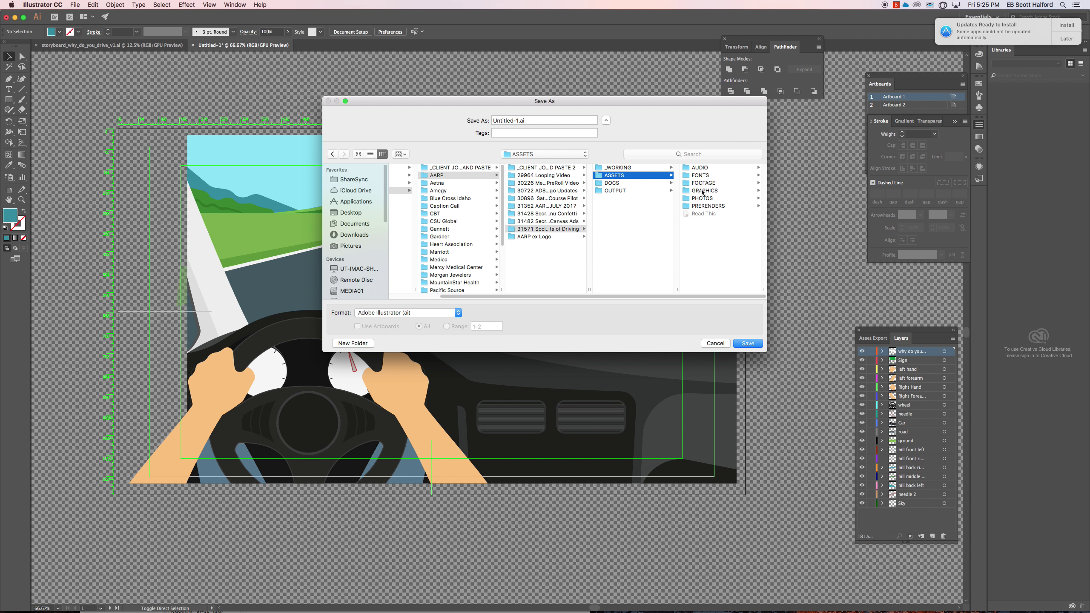
left_click(704, 191)
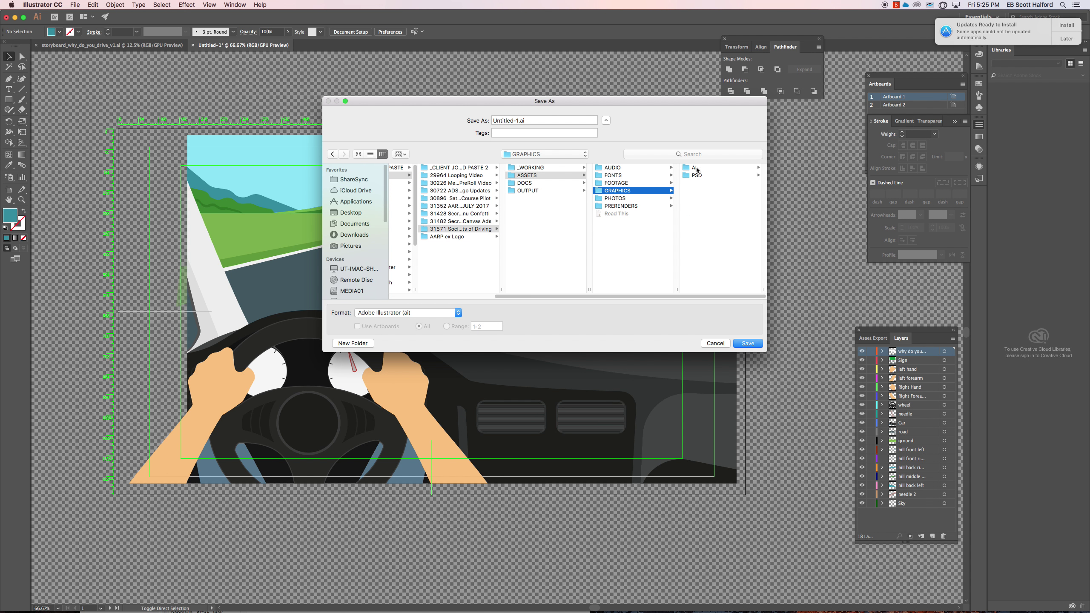
left_click(695, 167)
Name the file Benefits Board 01 and save it in Adobe Illustrator format with the default Illustrator CC options.
left_click(510, 121)
left_click_drag(519, 121, 465, 120)
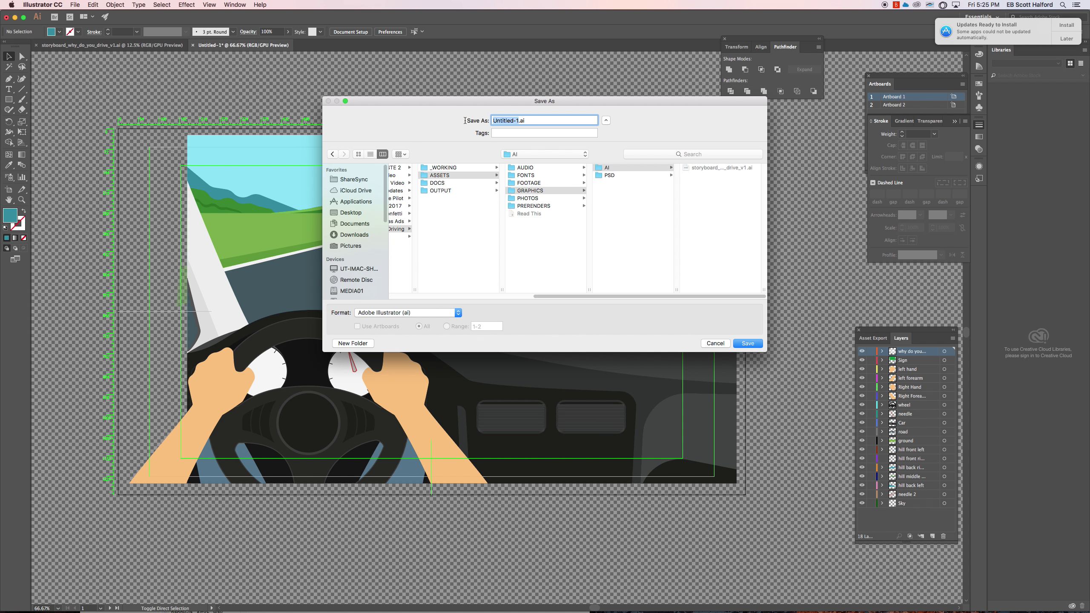
type("Benefits Board 01")
left_click(747, 343)
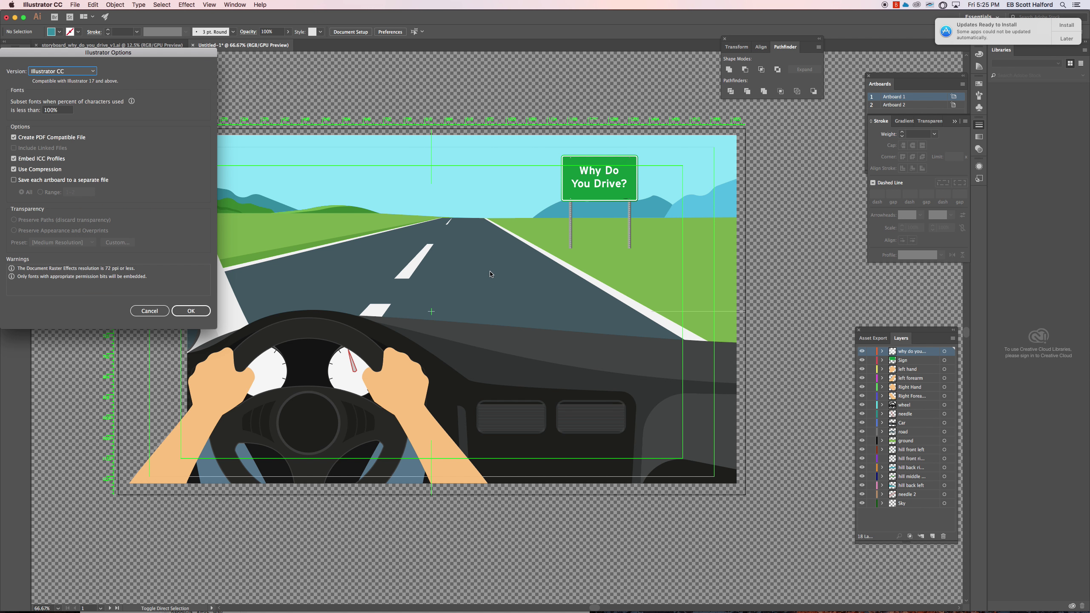
left_click(201, 313)
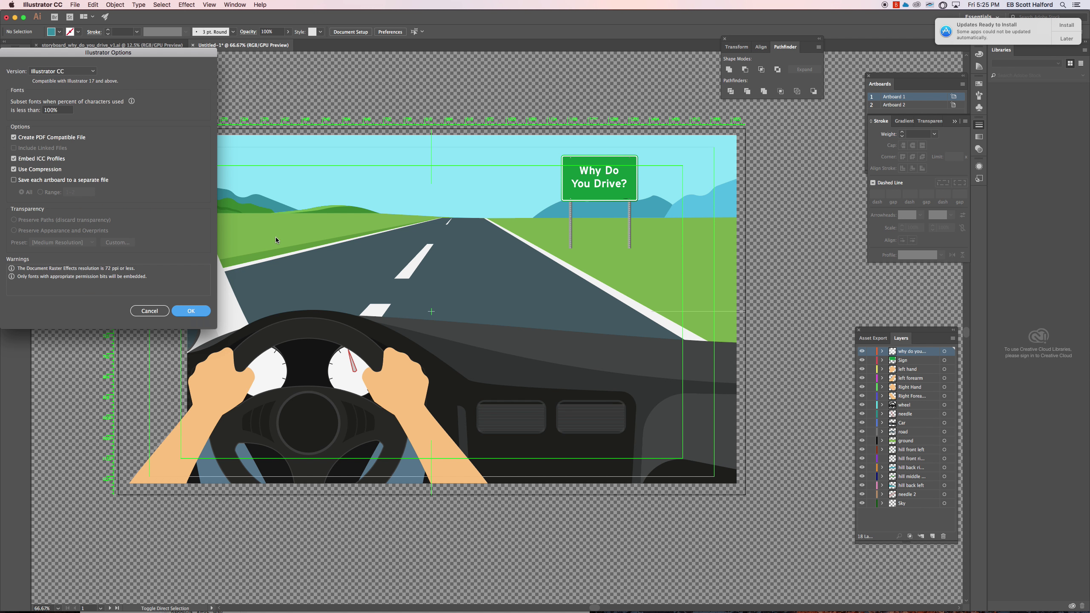
Switch to After Effects and import Benefits Board 01.ai as a Composition with footage dimensions set to Layer Size.
key("super+Tab")
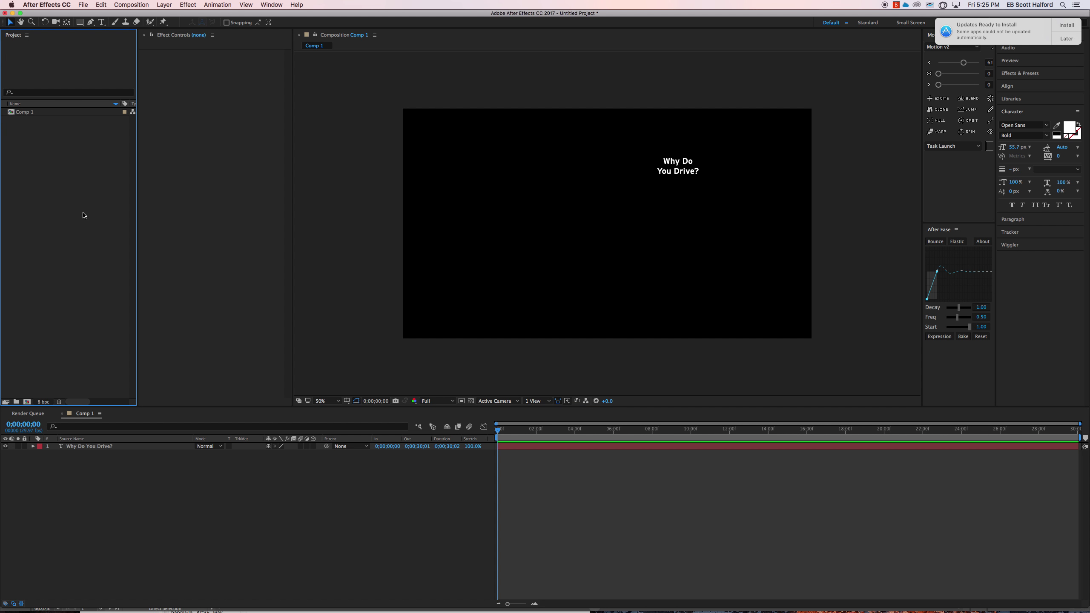
key("super+i")
left_click(485, 135)
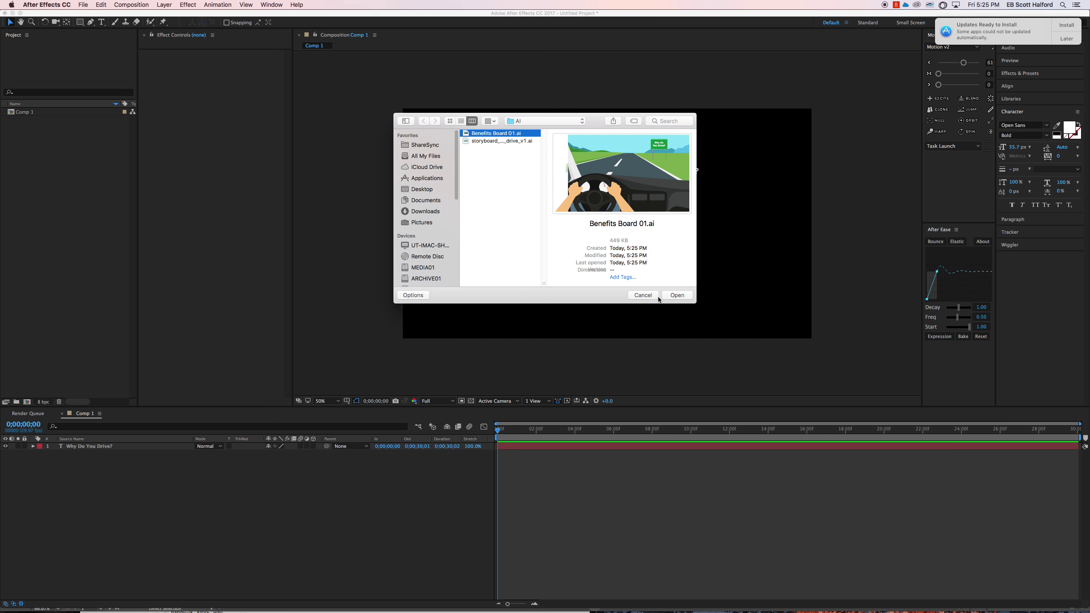
left_click(674, 296)
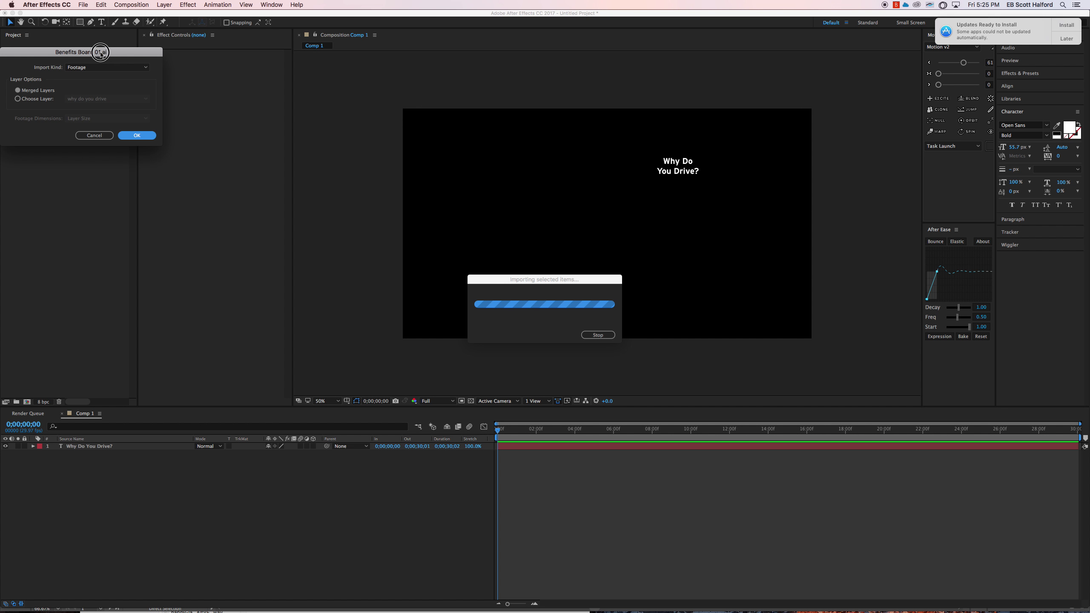
left_click_drag(100, 53, 543, 125)
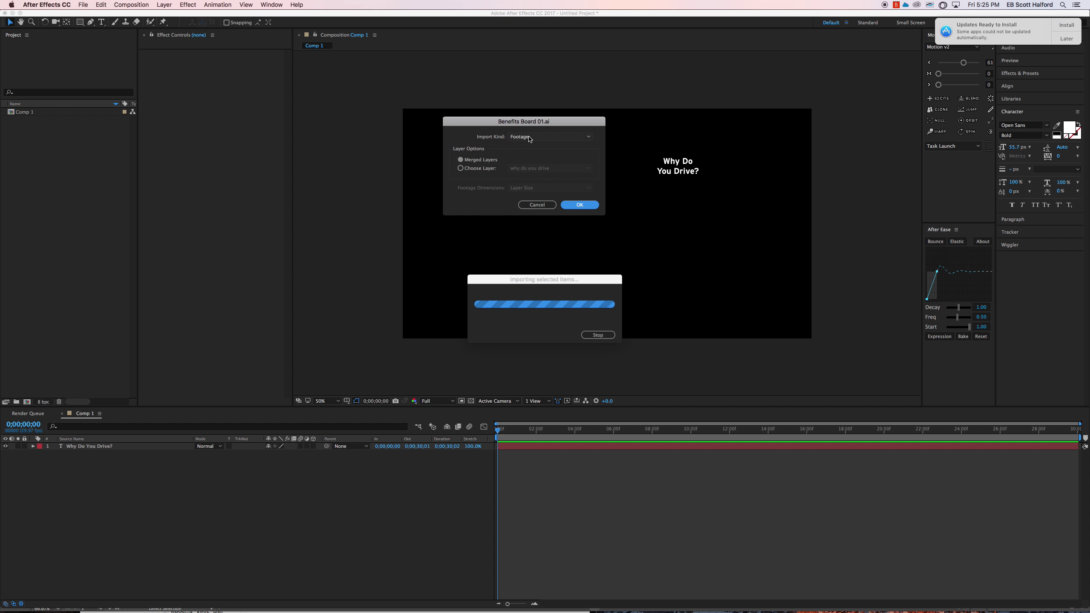
left_click(528, 137)
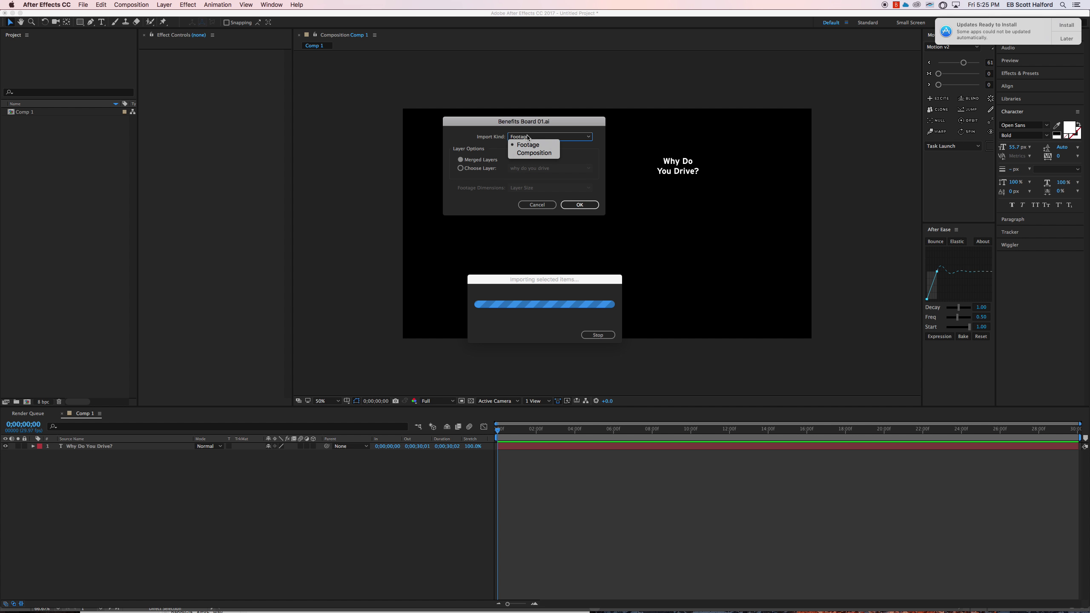
left_click(534, 153)
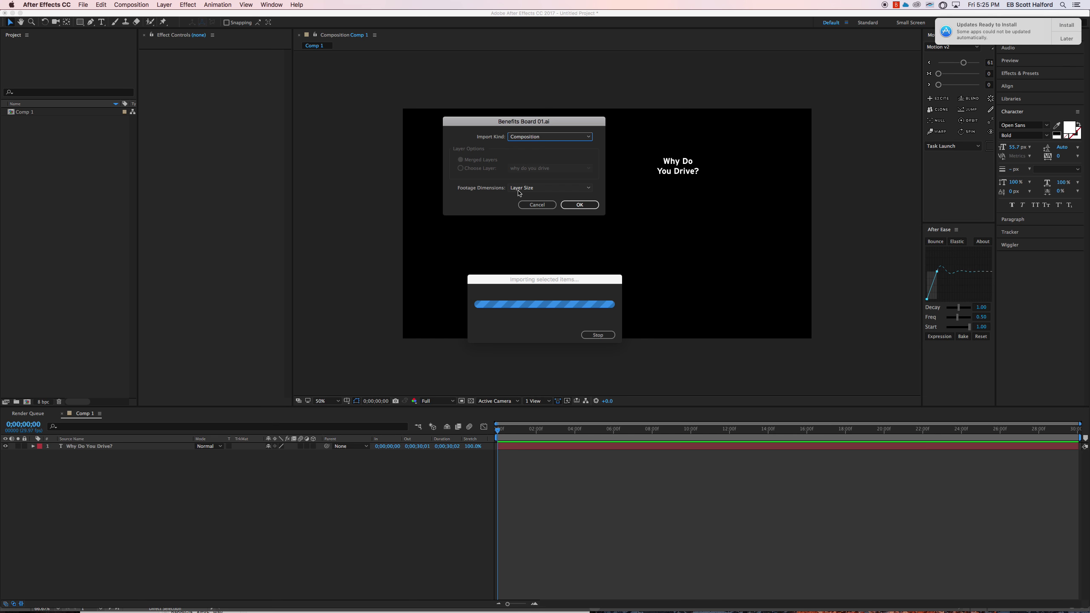
left_click(587, 206)
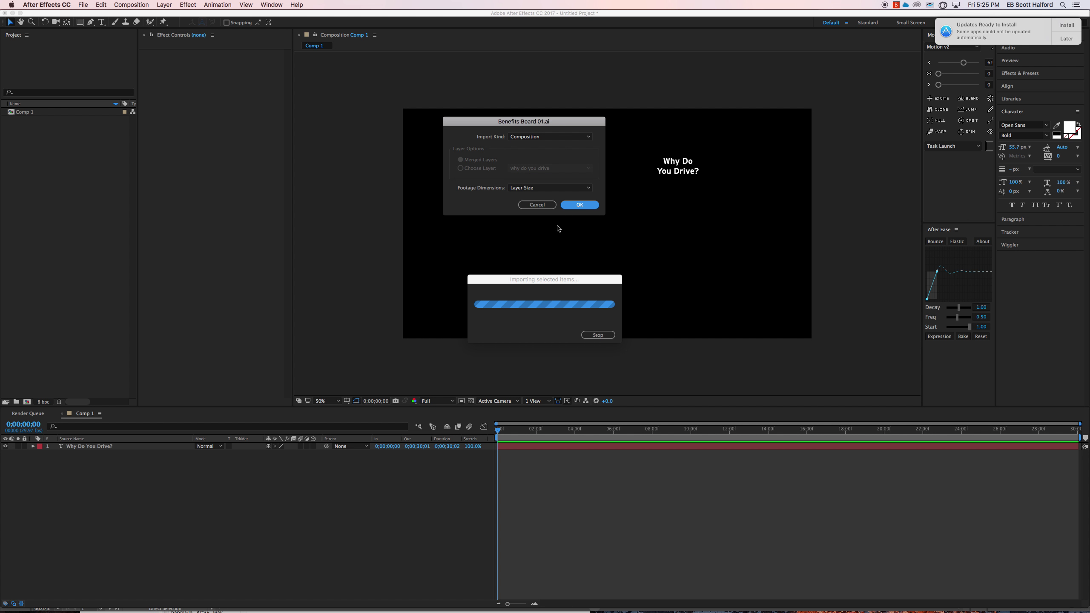
Open the imported Benefits Board 01 composition in the viewer and timeline.
left_click(45, 141)
left_click_drag(32, 129, 263, 421)
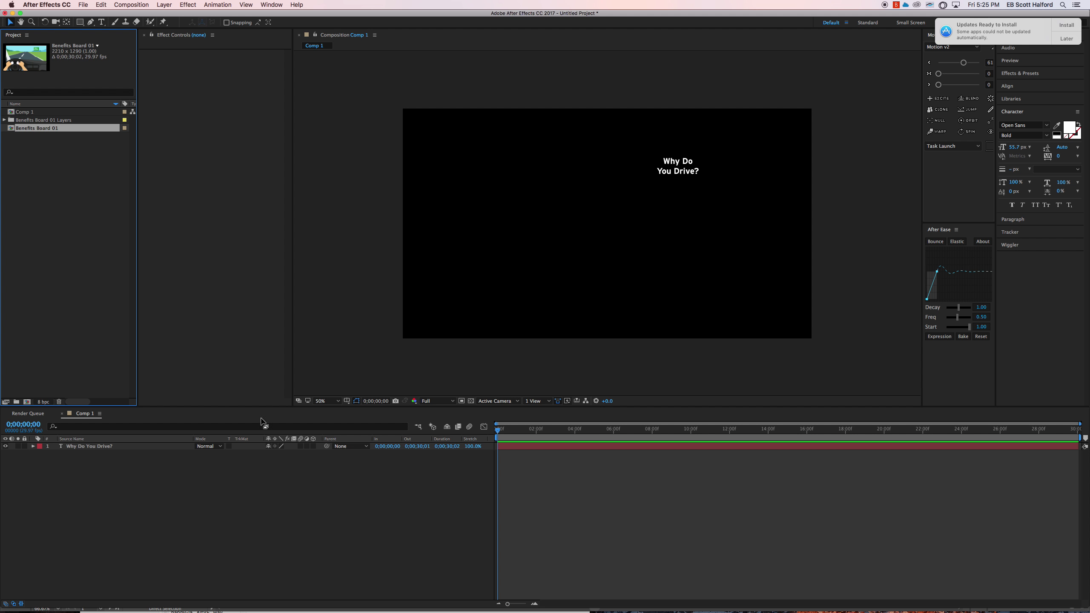
left_click(10, 128)
double_click(10, 129)
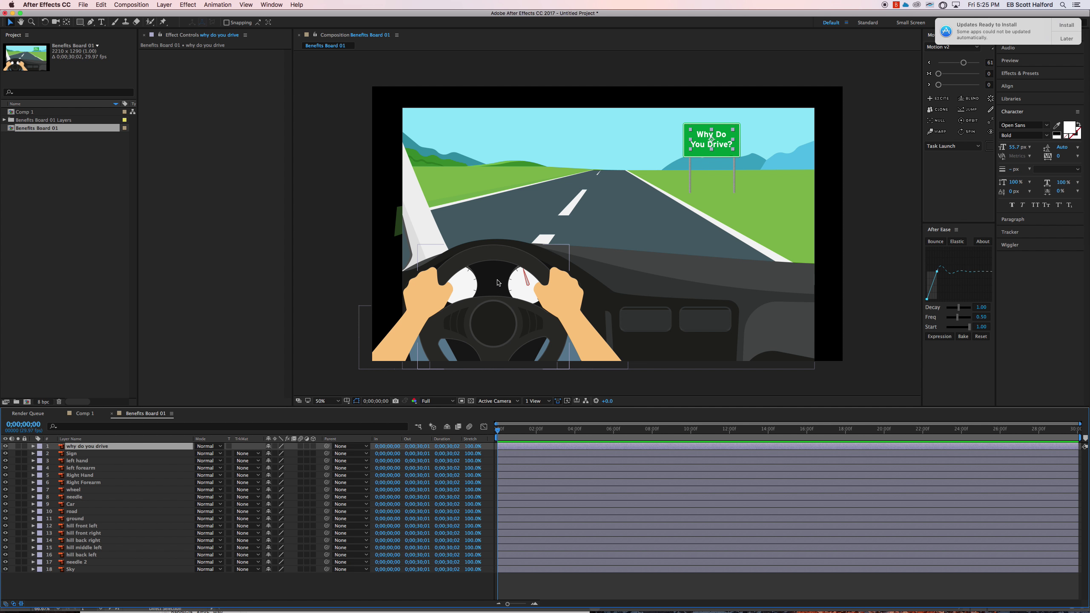
Try moving the Right Forearm layer away from the hand onto the dashboard, and undo the move.
left_click(571, 313)
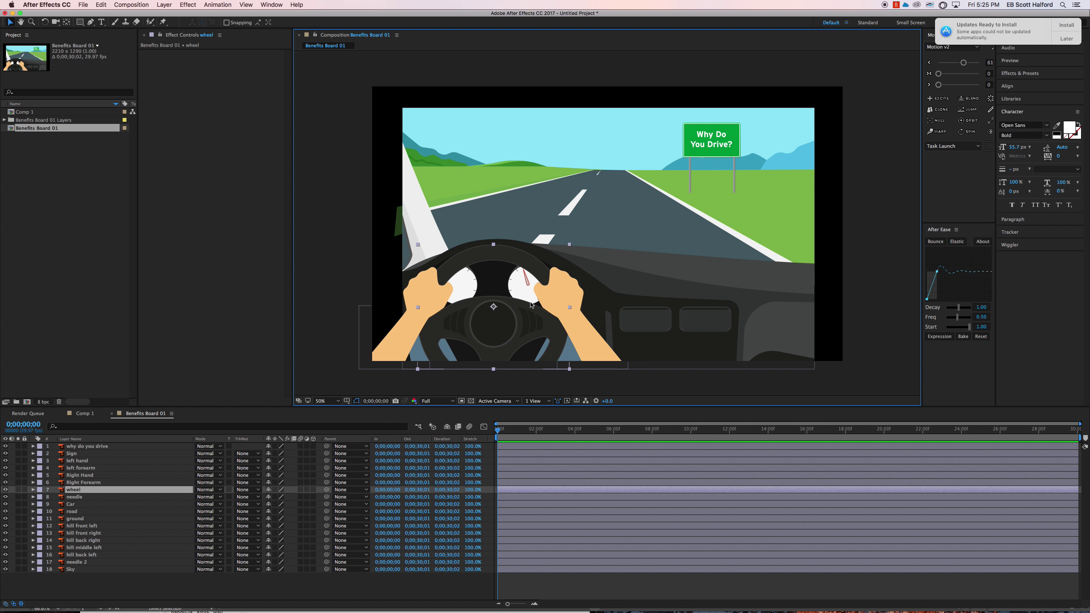
left_click(570, 307)
left_click_drag(587, 348, 641, 310)
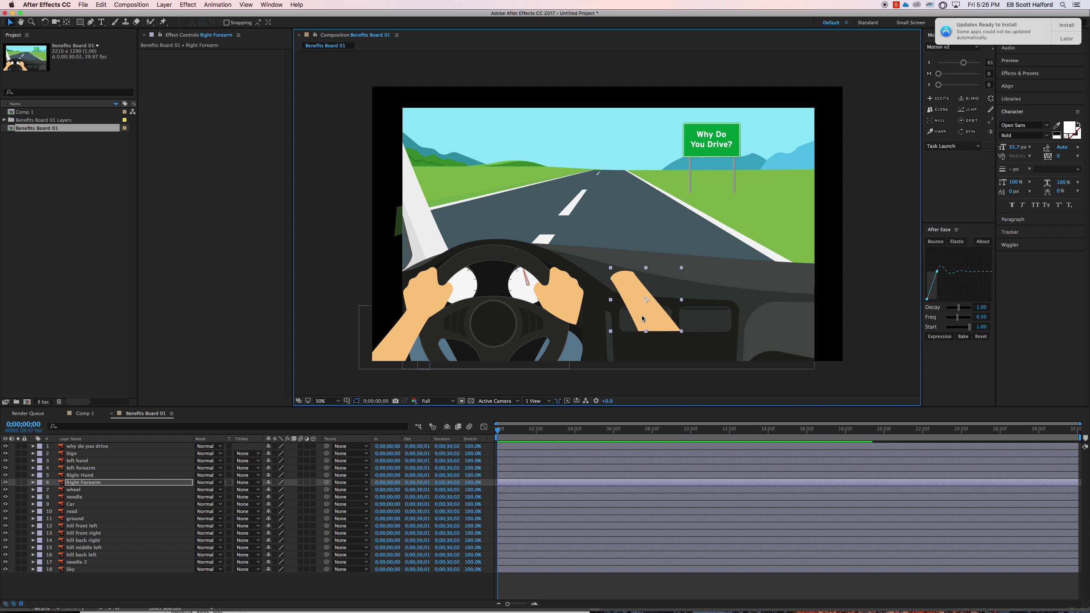
key("super+z")
Move the Right Hand layer's anchor point to the wrist and parent the layer to Right Forearm.
left_click(558, 287)
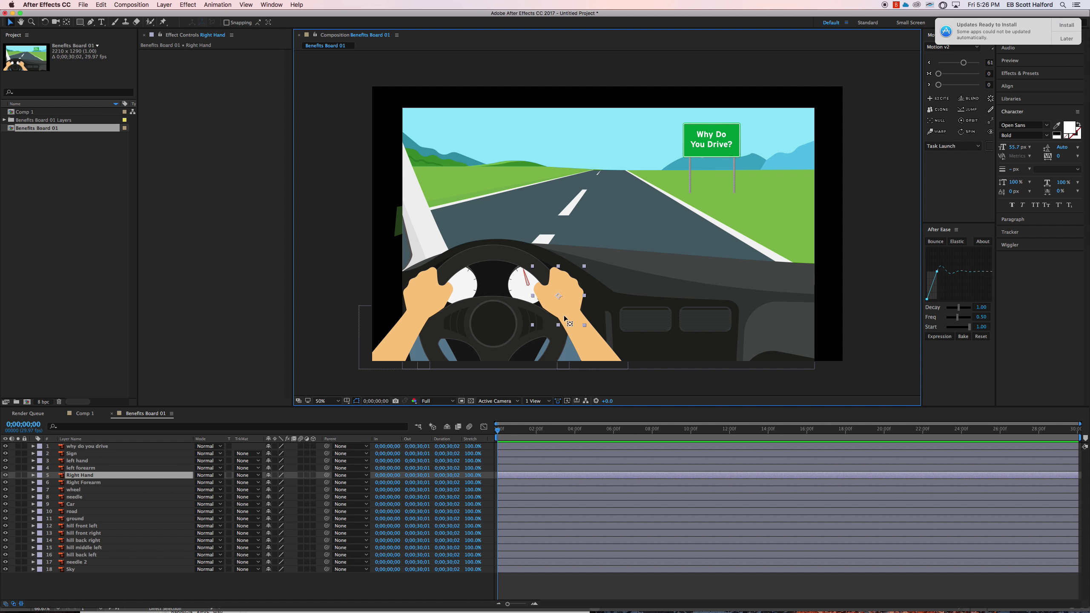
key("y")
left_click_drag(558, 295, 573, 319)
key("v")
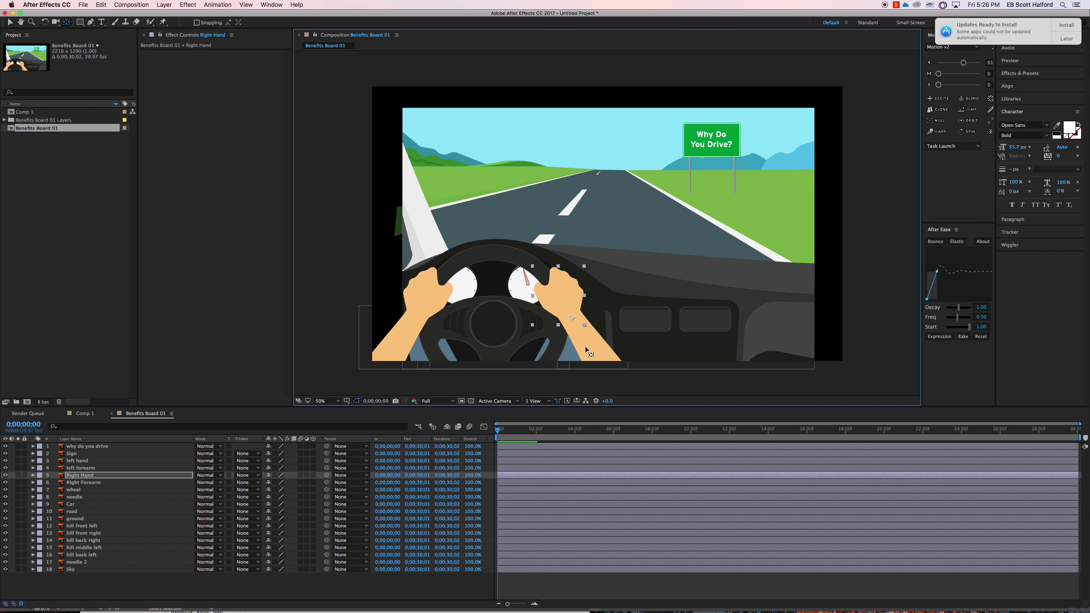
left_click(591, 350)
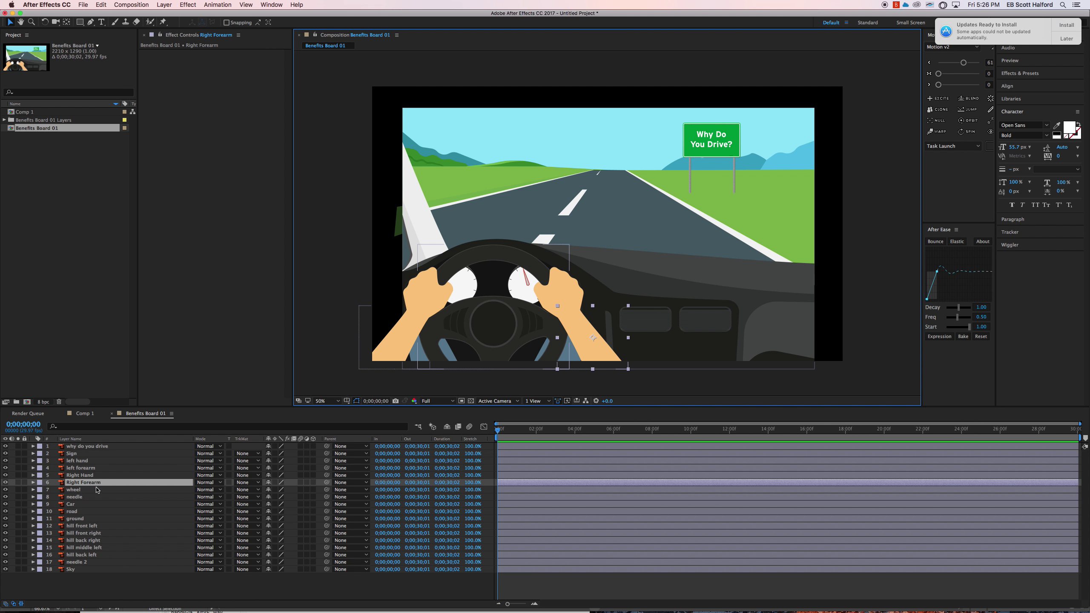
left_click_drag(327, 474, 328, 482)
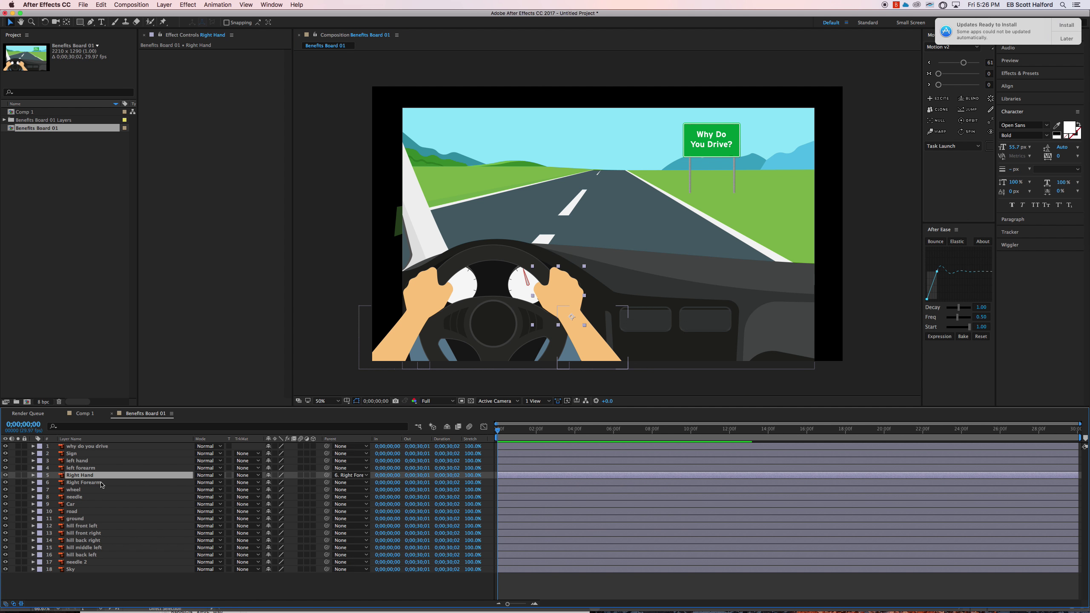
Try out the arm rig by moving the Right Forearm's anchor point to its lower end, then shifting and rotating the forearm.
left_click_drag(587, 349, 614, 375)
key("y")
key("v")
left_click_drag(580, 319, 606, 295)
key("w")
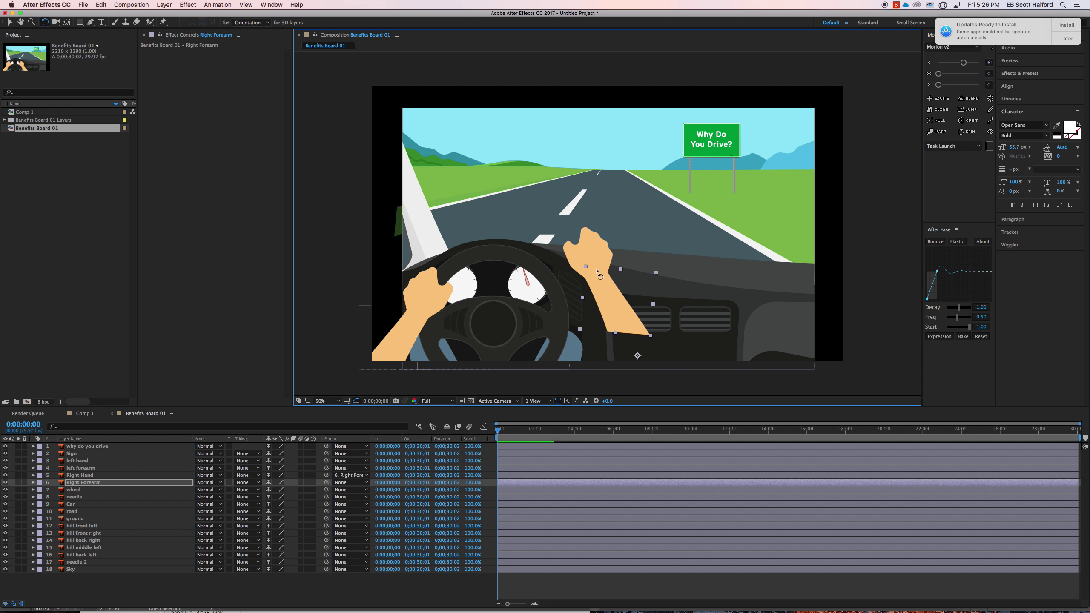
Rotate the Right Hand layer slightly counterclockwise around the wrist and reselect the forearm.
key("v")
left_click(595, 252)
key("w")
left_click_drag(590, 253, 586, 258)
key("v")
left_click(612, 305)
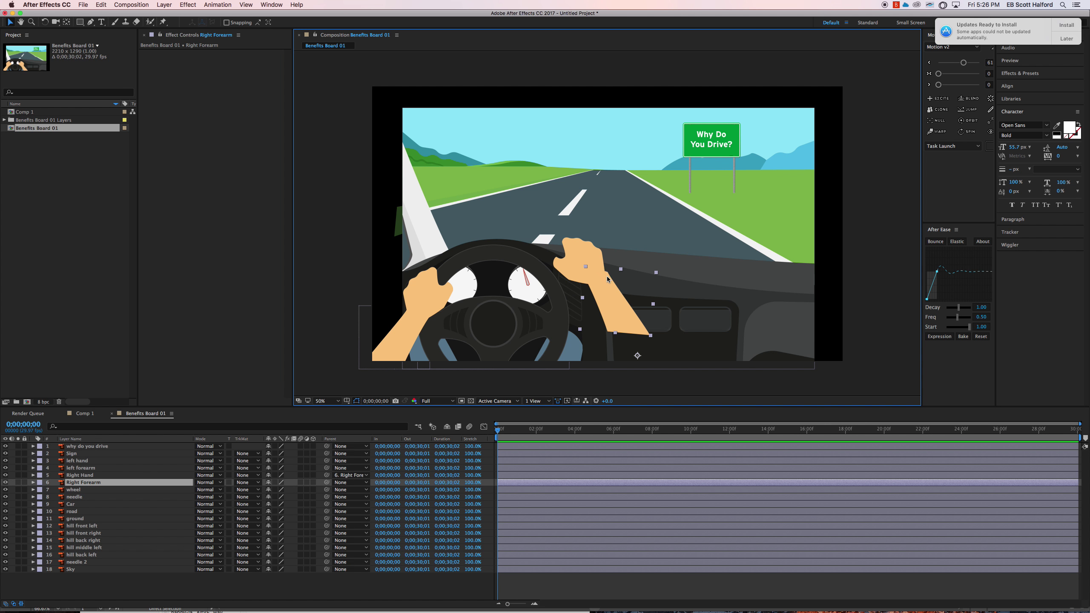
Undo the test rotations and moves of the right hand and forearm, including the forearm's anchor point change.
key("super+z")
key("super+z")
key("super+z")
key("super+z")
key("super+z")
key("super+z")
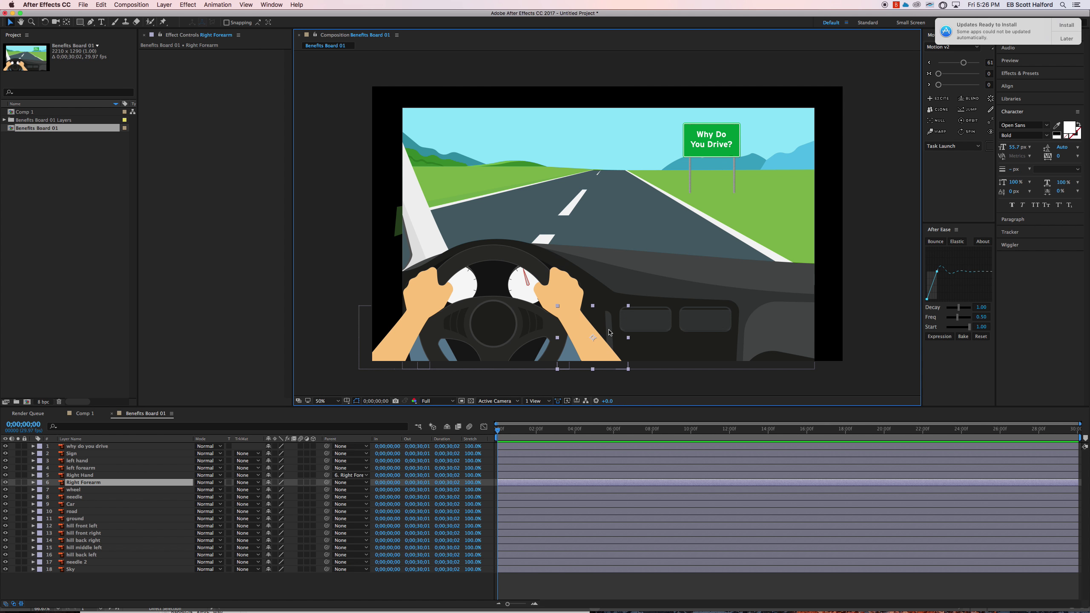
Set the Benefits Board 01 composition size to 1920 px wide by 1080 px high.
left_click(631, 262)
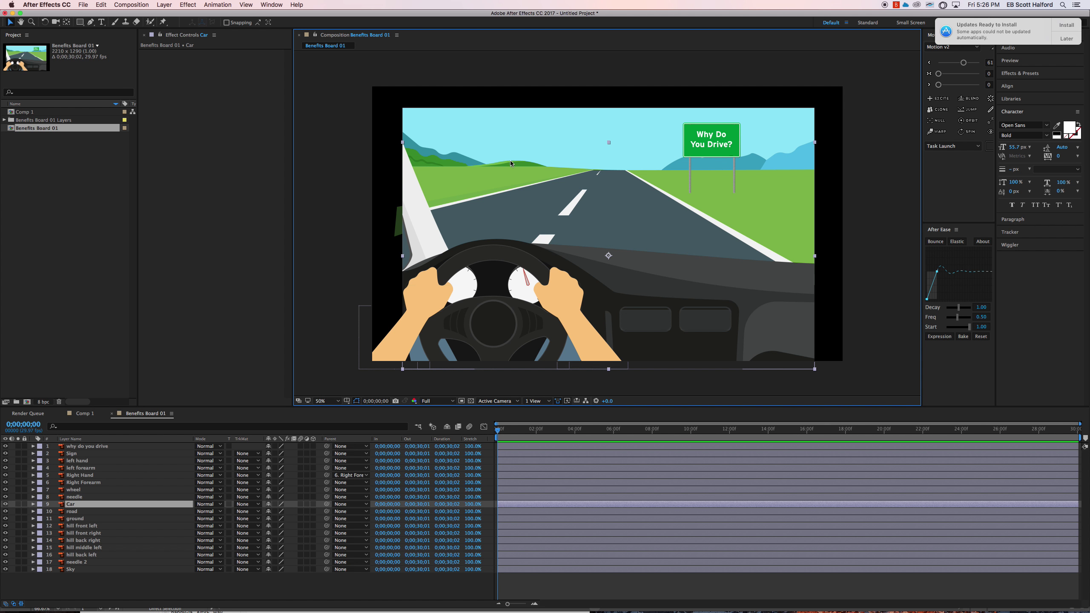
key("super+k")
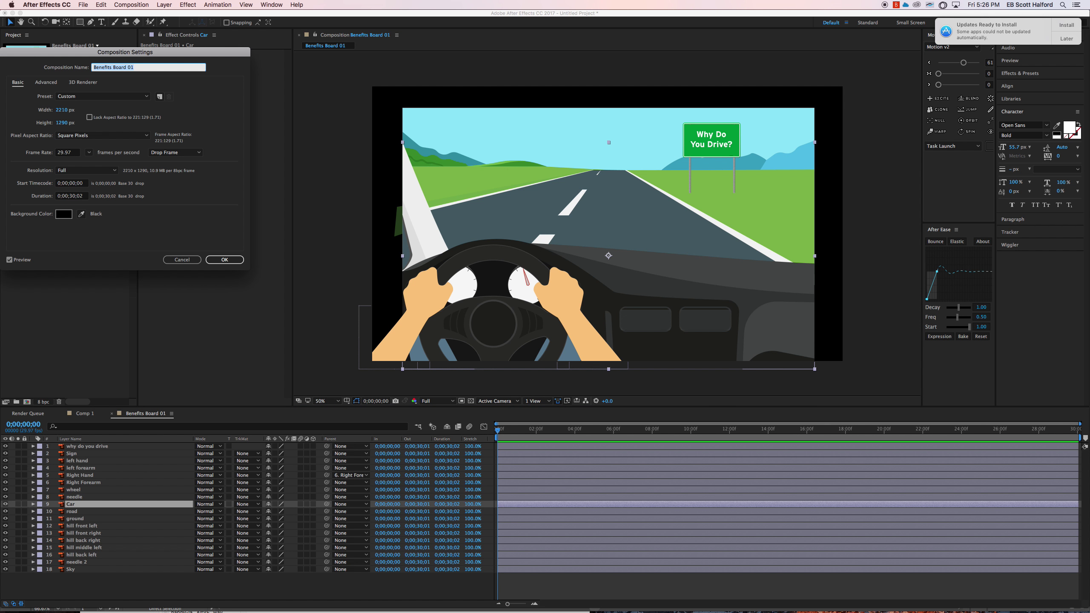
left_click(62, 110)
type("1920")
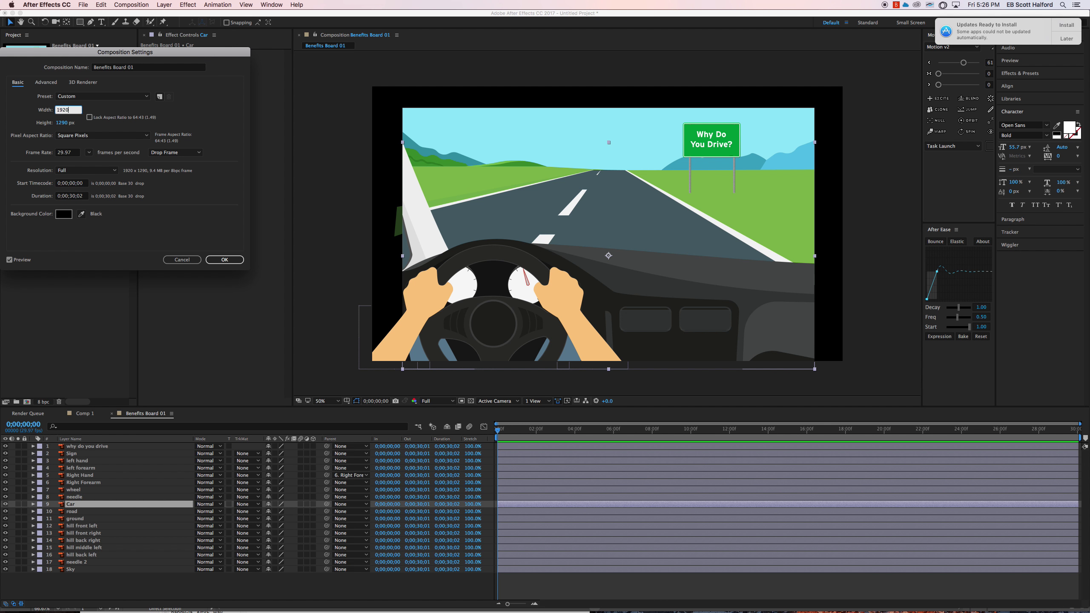
key("Tab")
type("1080")
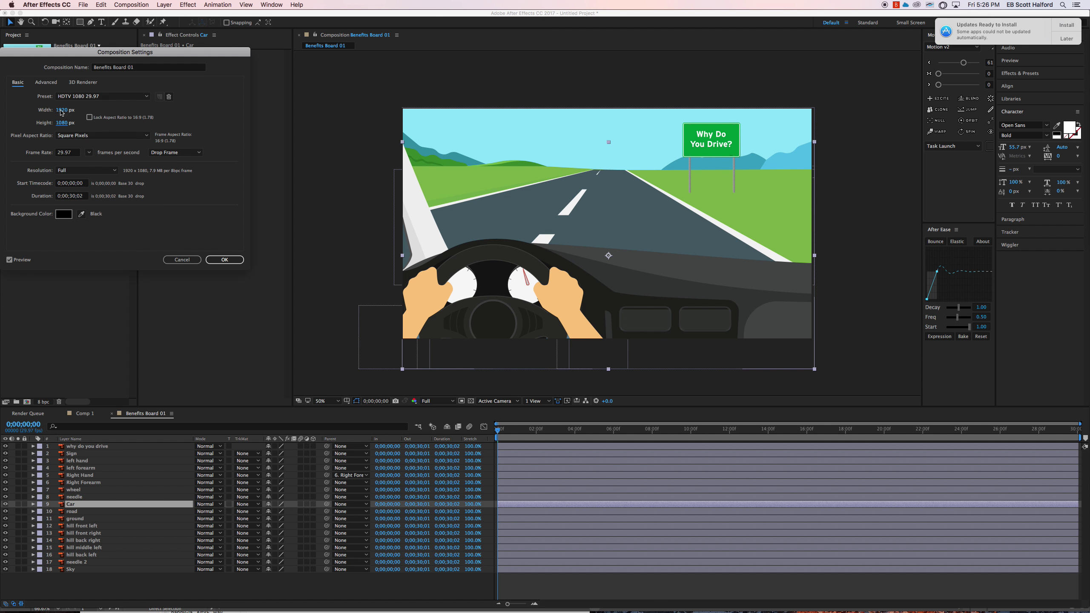
key("Return")
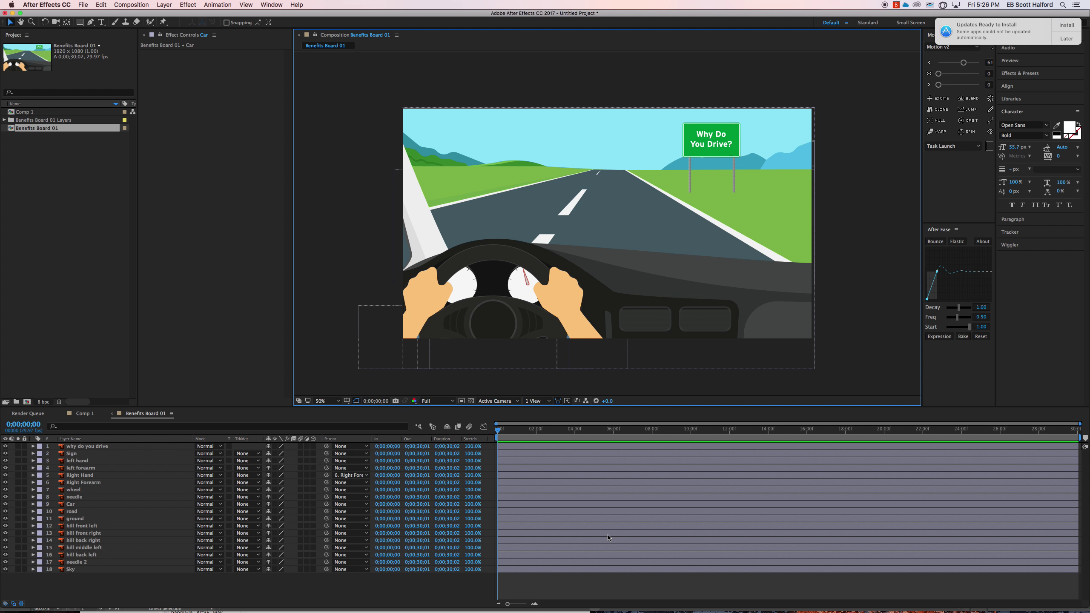
key("super+Tab")
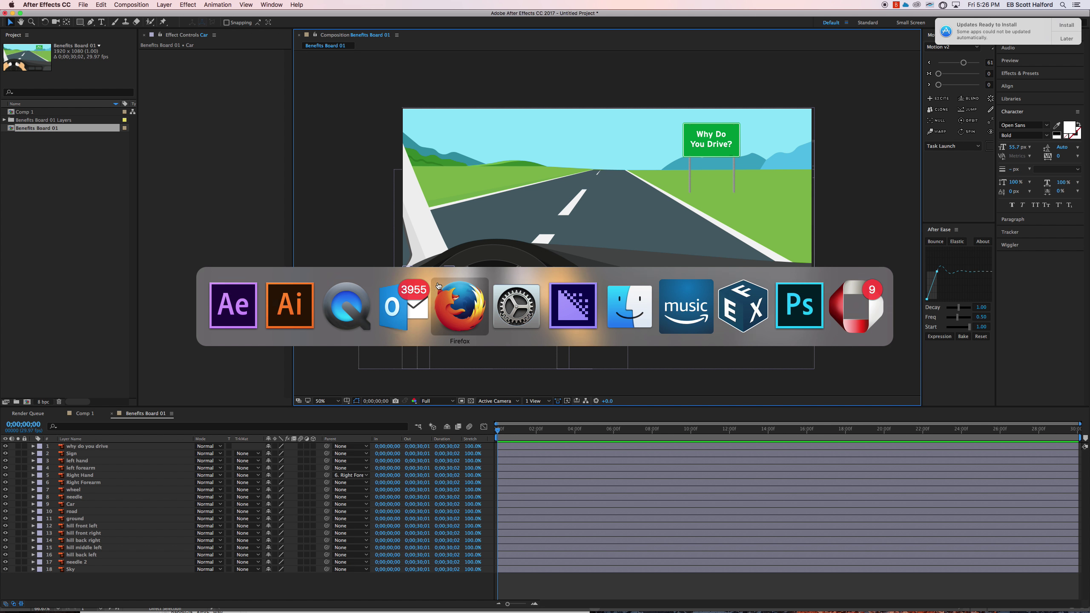
left_click(212, 316)
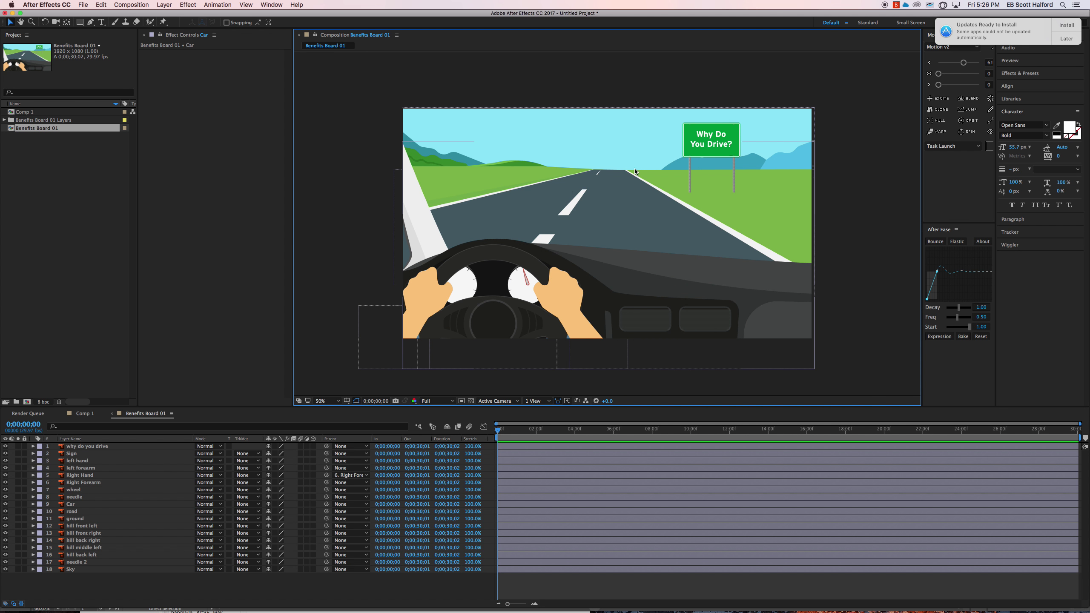
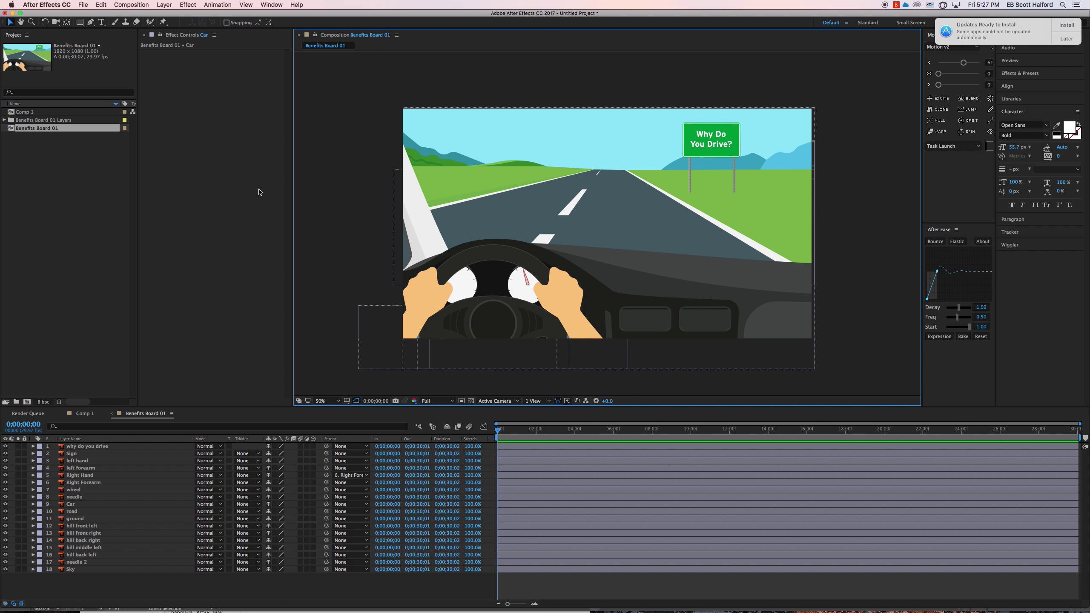
key("super+Tab")
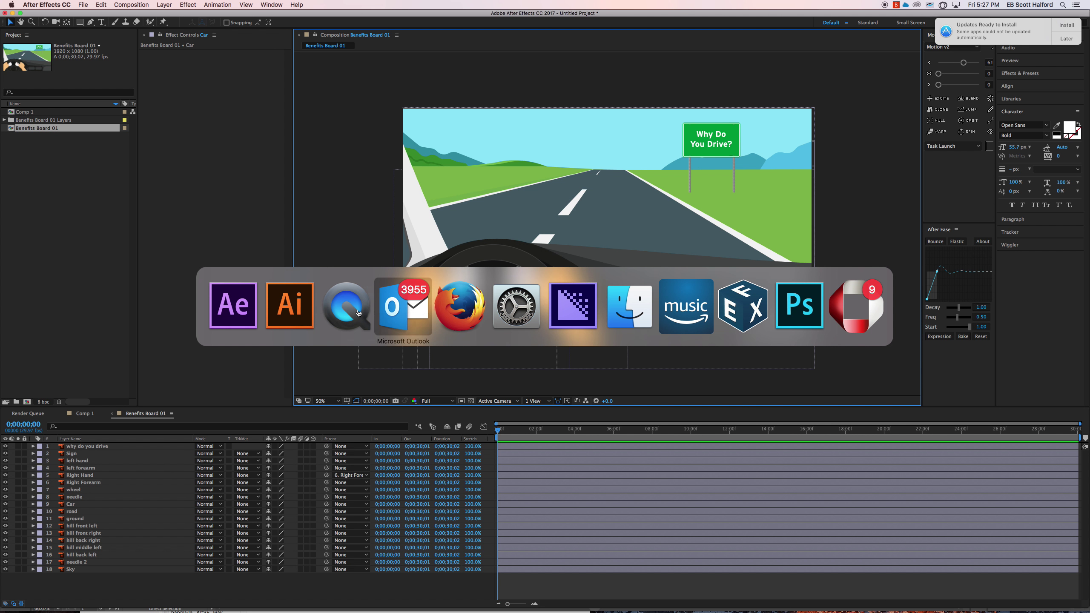
Switch to Illustrator and create a new 1920 x 1080 px RGB document with one artboard.
left_click(295, 306)
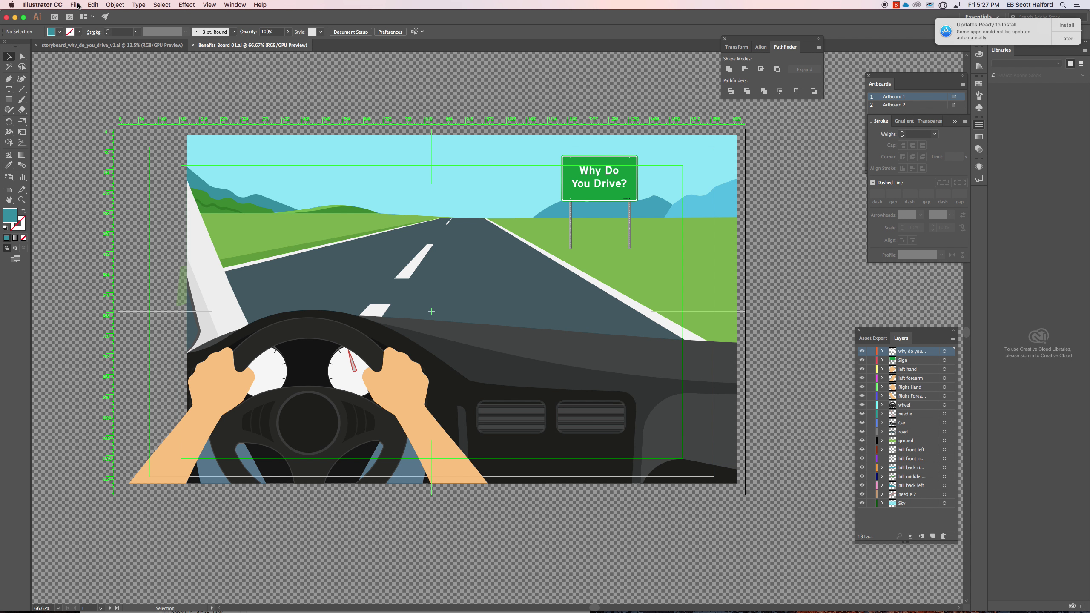
key("super+minus")
key("super+minus")
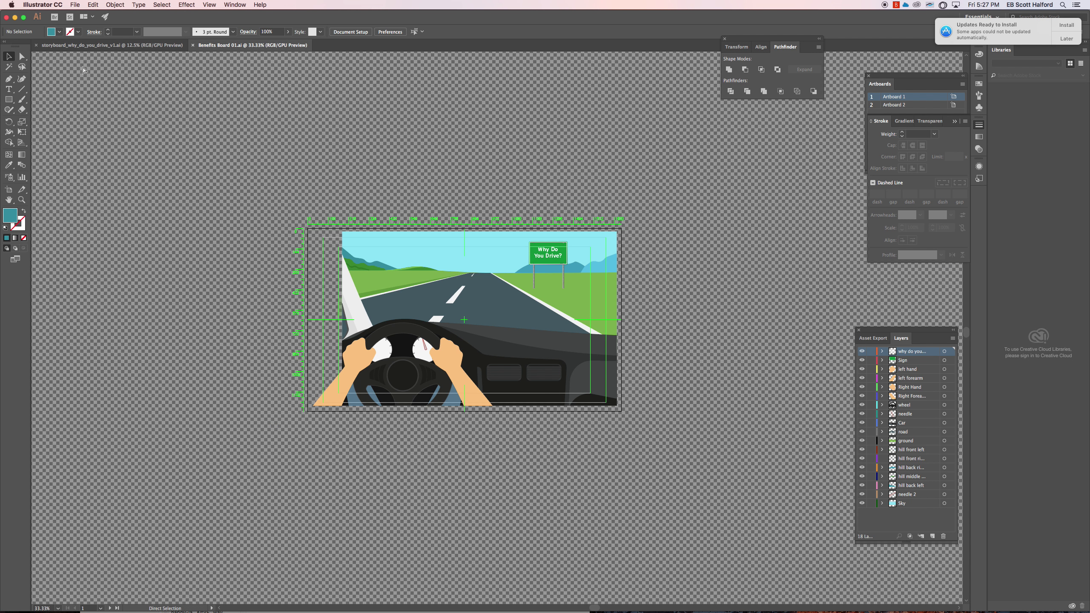
key("super+equal")
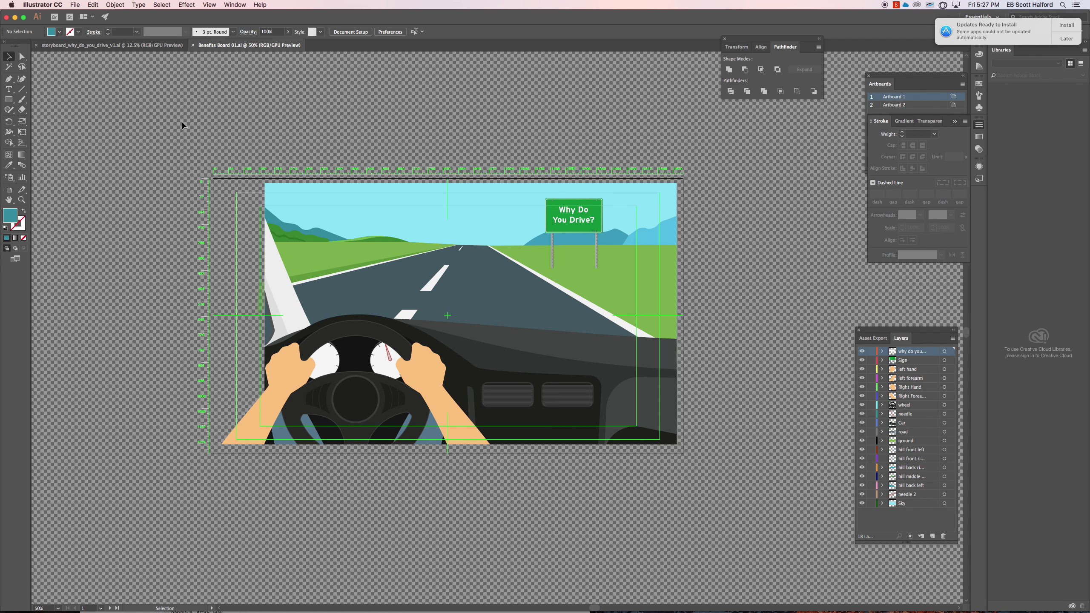
key("super+n")
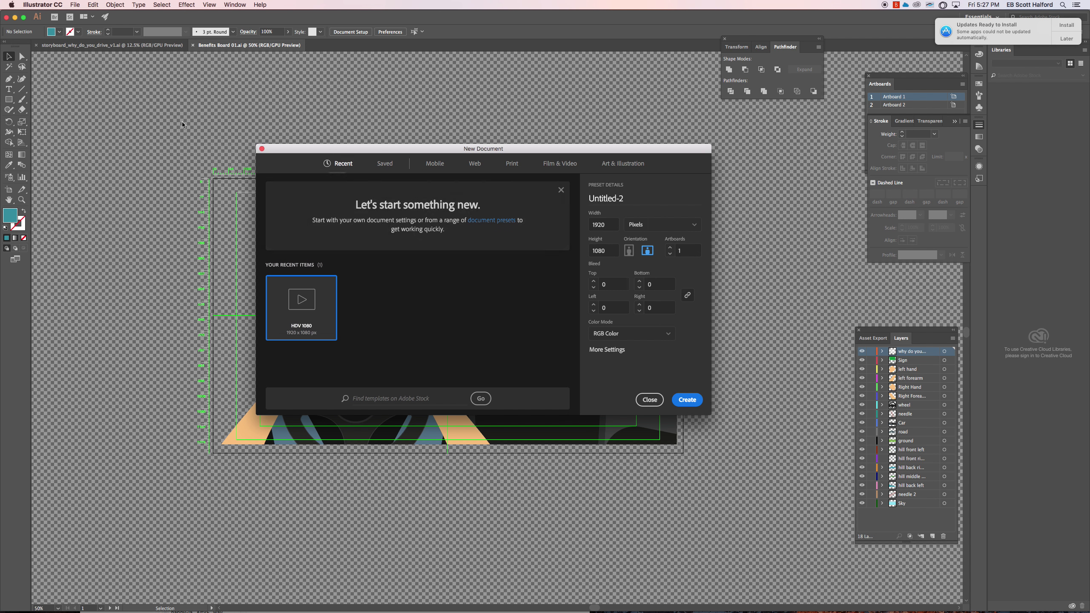
key("Return")
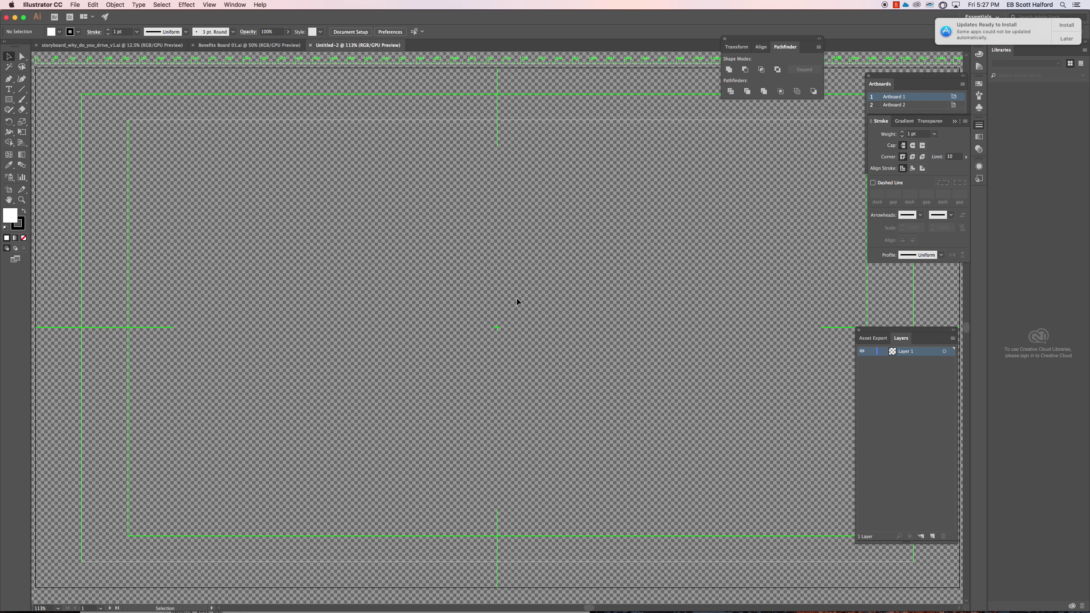
key("super+0")
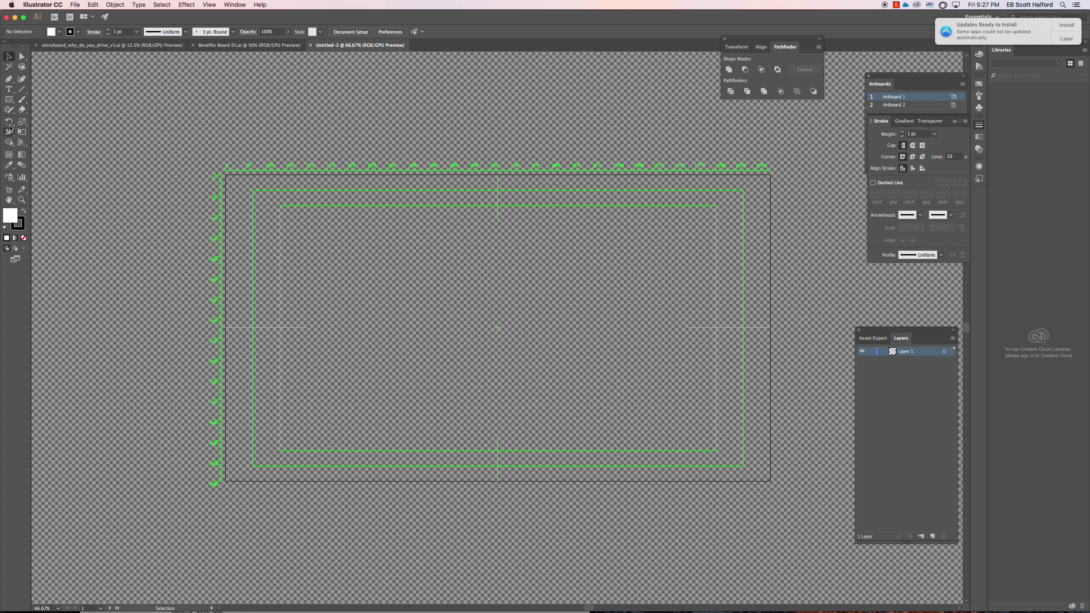
Draw a rectangle about 1918 x 583 px spanning the full width of the artboard as the road surface.
left_click(9, 99)
left_click_drag(226, 229, 847, 394)
left_click_drag(774, 378, 770, 395)
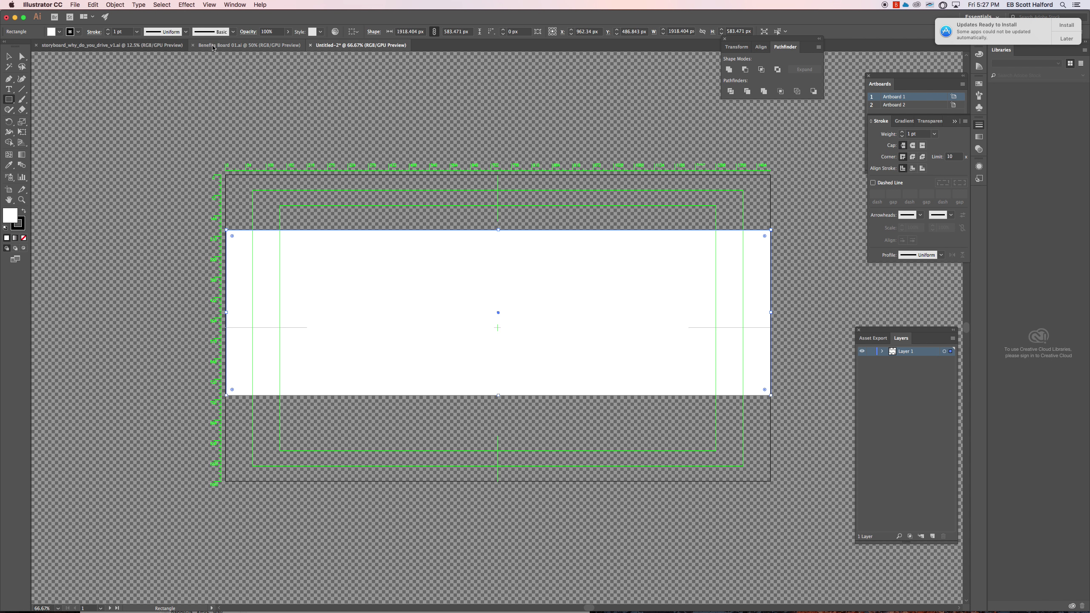
In the Benefits Board 01 document, select the road shape and copy the hex value of its fill color.
left_click(249, 45)
left_click(383, 291)
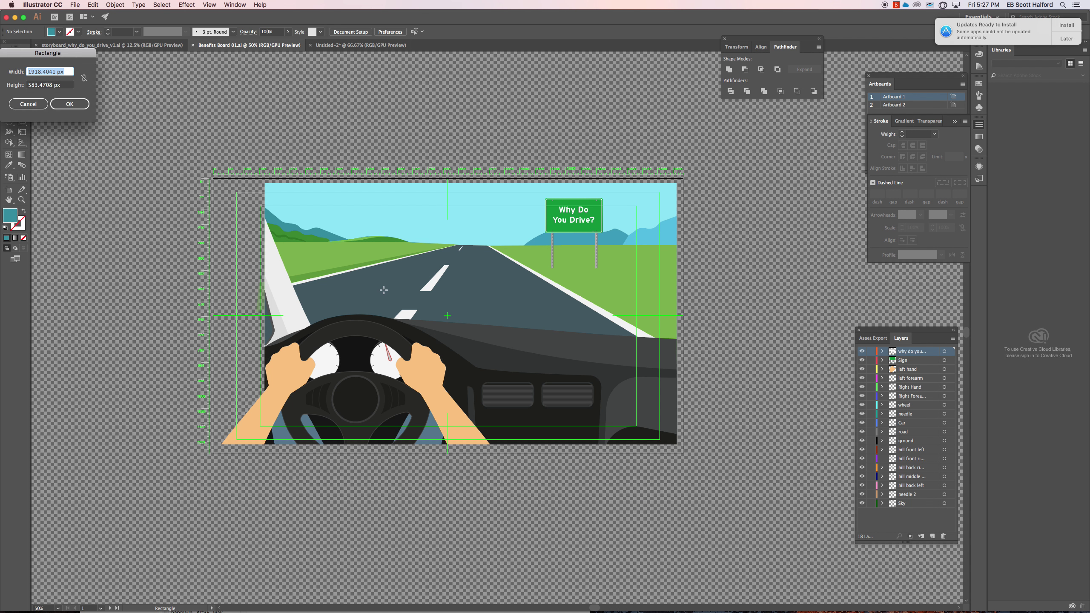
left_click(28, 104)
left_click(22, 109)
left_click(368, 296)
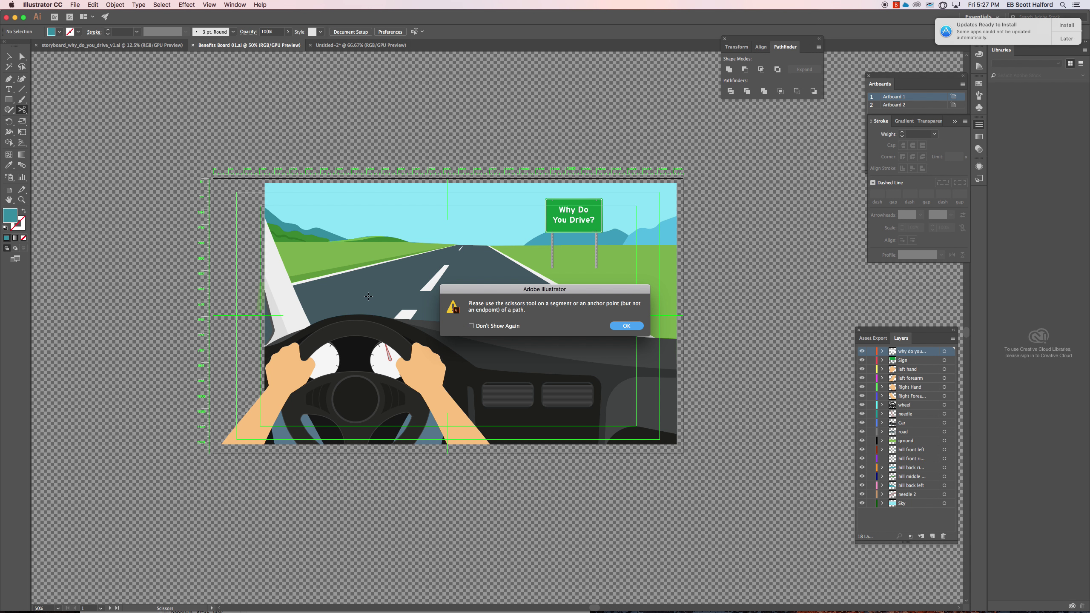
left_click(620, 326)
key("a")
left_click(488, 289)
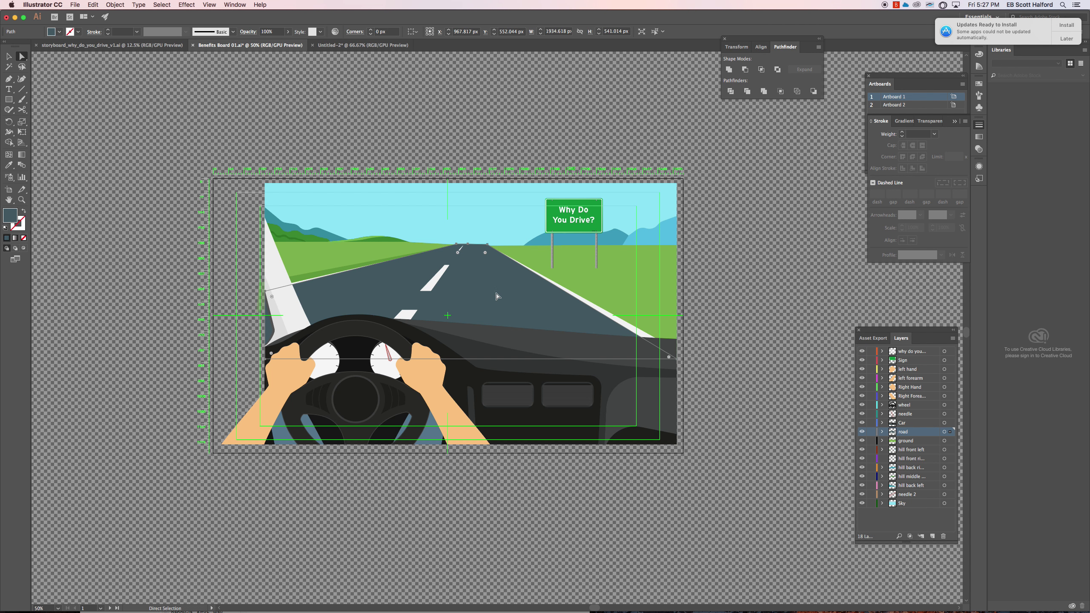
double_click(10, 215)
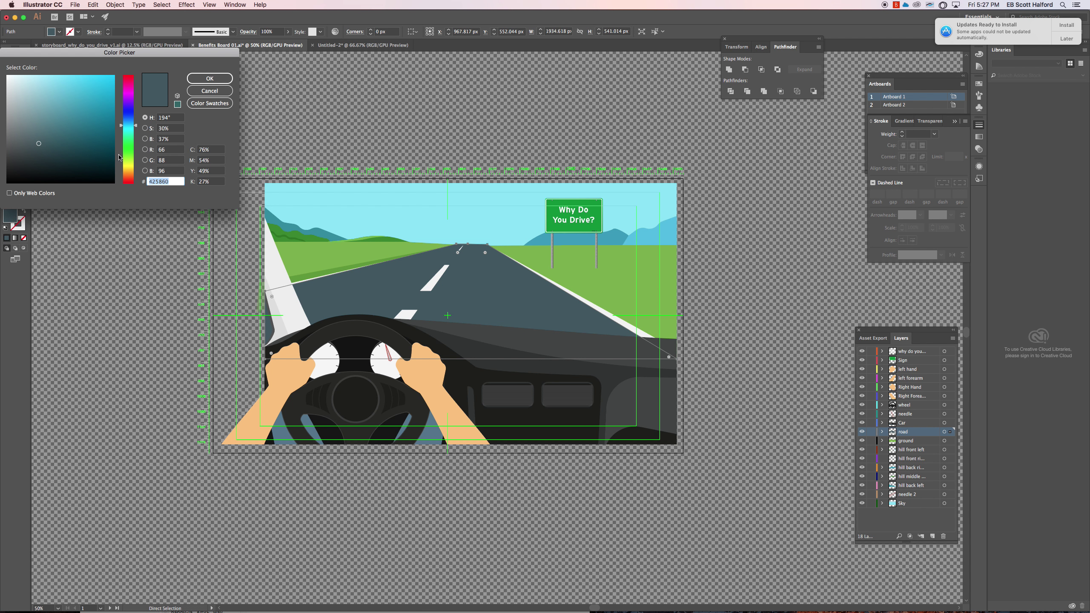
left_click(209, 78)
Return to the new document and set the road rectangle's fill color to 425860.
left_click(362, 44)
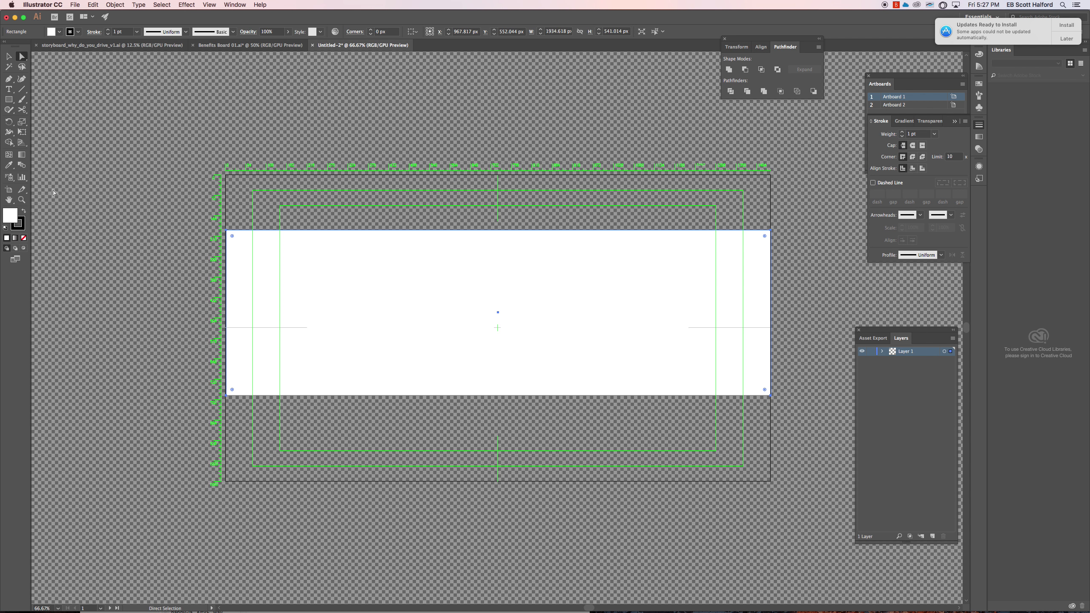
double_click(11, 215)
type("425860")
key("Return")
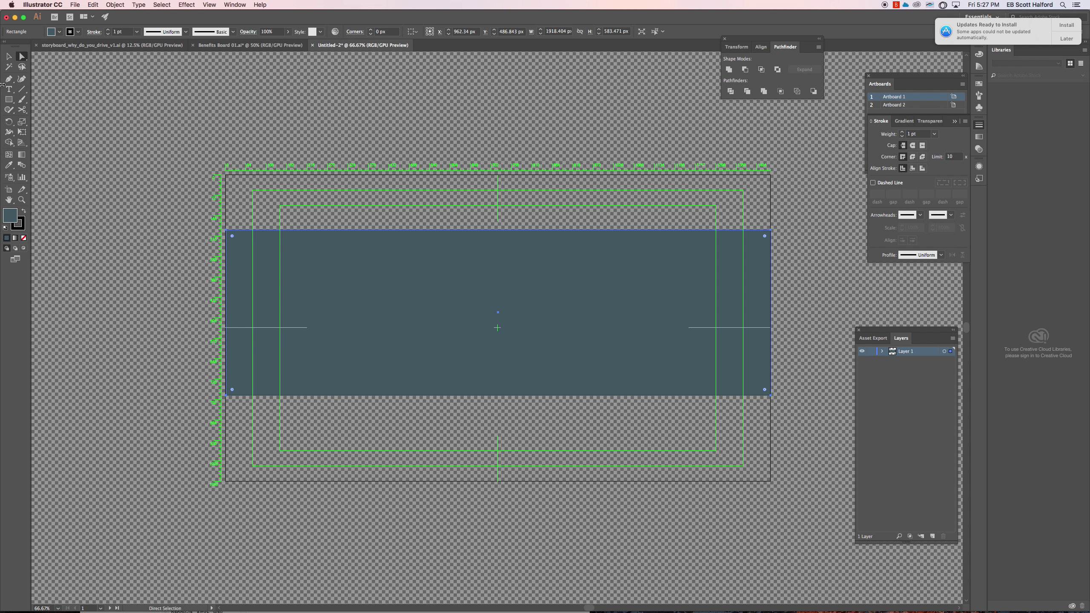
Draw a thin dash about 237 x 22 px near the road's left end, nudge it down and fill it white.
left_click(8, 100)
left_click_drag(293, 304, 310, 305)
key("v")
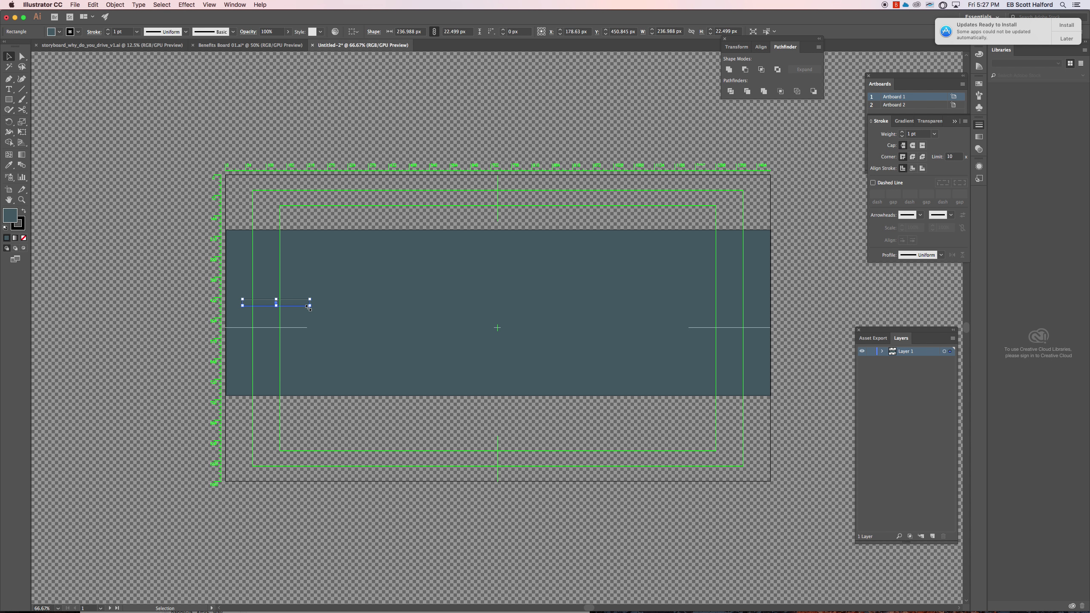
key("shift+Down")
double_click(9, 215)
left_click_drag(15, 83, 2, 69)
left_click(215, 77)
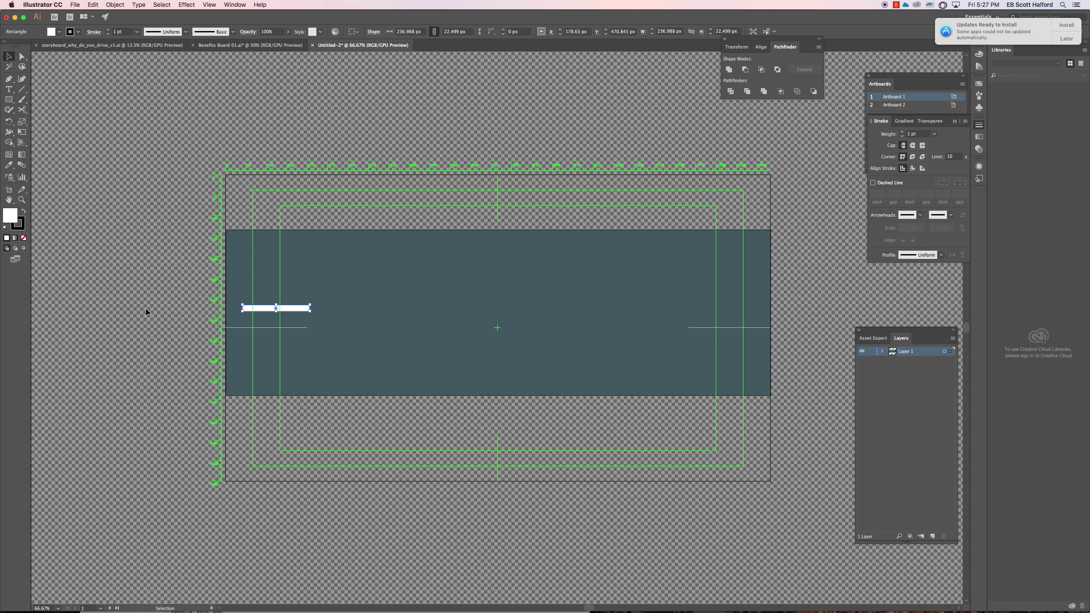
Remove the black stroke from the road rectangle and the white dash.
left_click(288, 284)
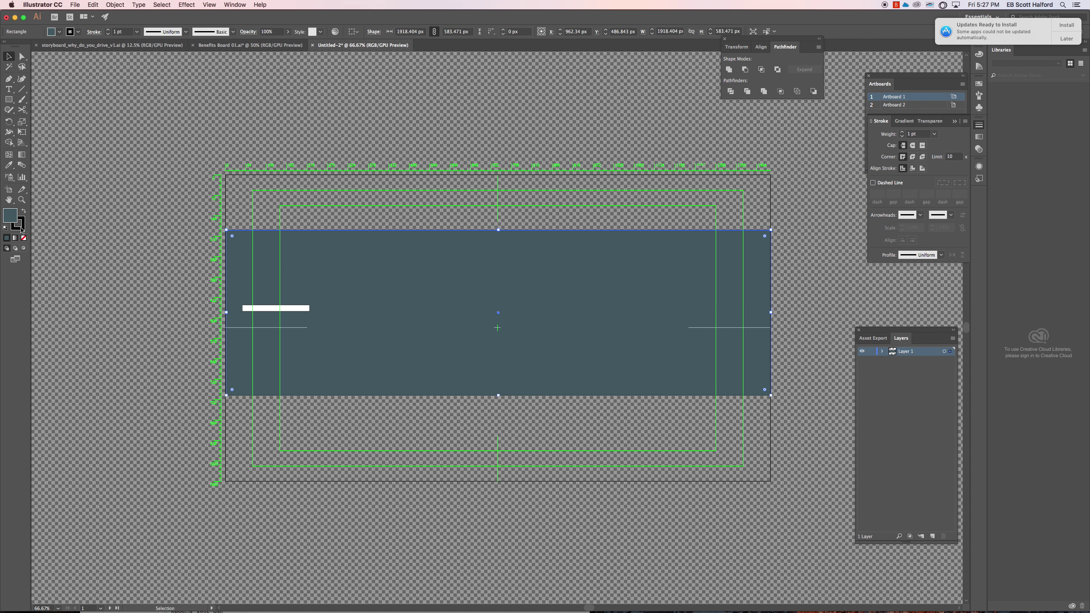
left_click(277, 308)
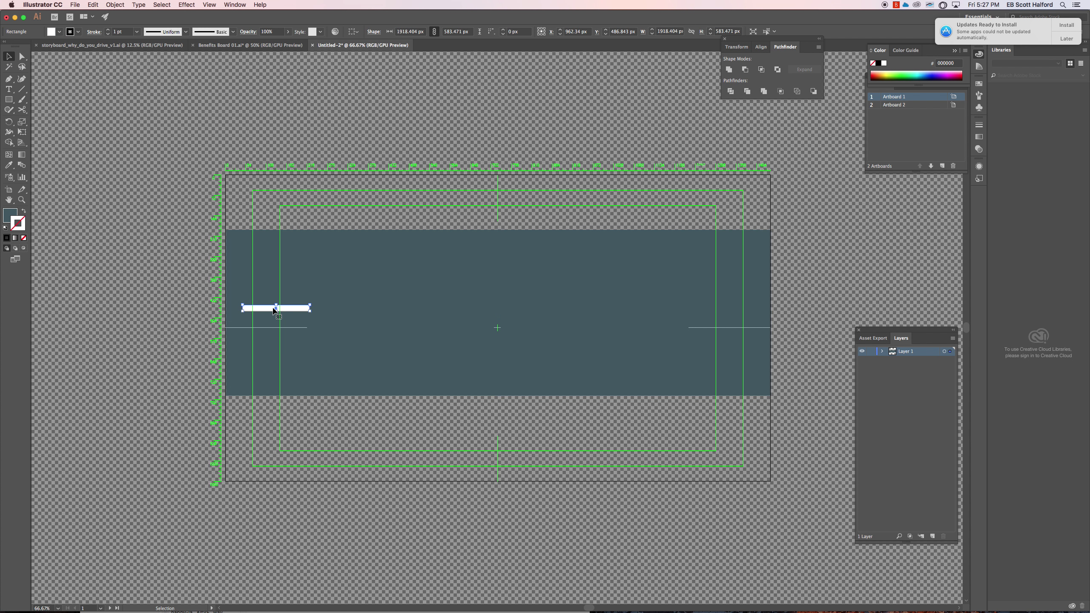
left_click(24, 239)
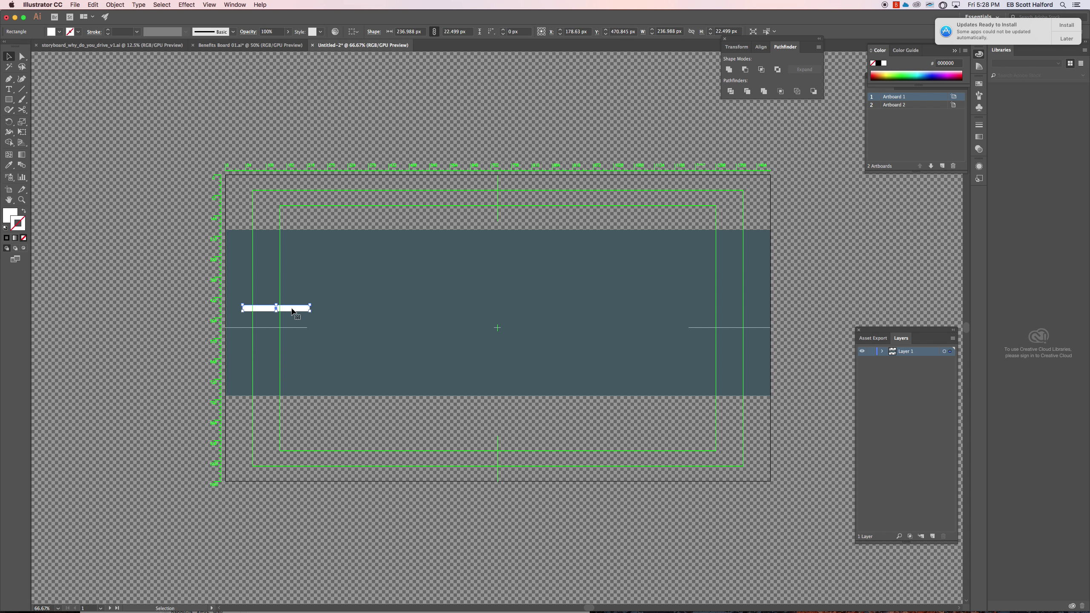
left_click_drag(292, 310, 557, 310)
left_click_drag(539, 309, 653, 316)
key("super+z")
key("super+z")
key("super+z")
Duplicate the white dash along the road at even spacing, deleting the copy past the artboard edge so four dashes remain.
key("v")
left_click_drag(289, 307, 418, 313)
key("super+d")
key("super+d")
key("super+d")
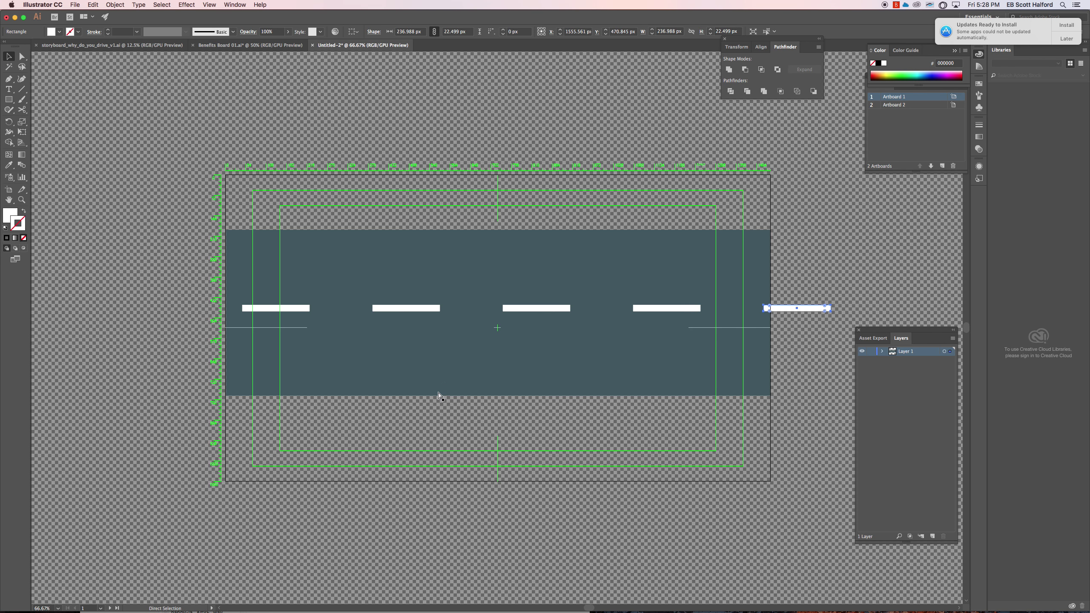
key("Delete")
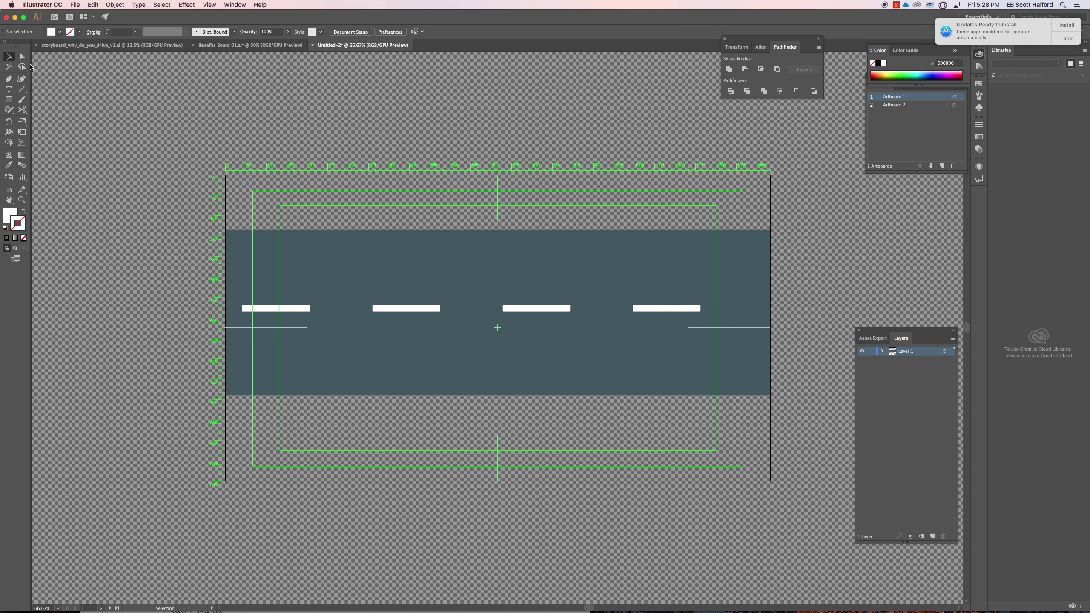
Select the four dashes, add a new layer named "road lines" and rename Layer 1 to "road".
left_click(303, 309)
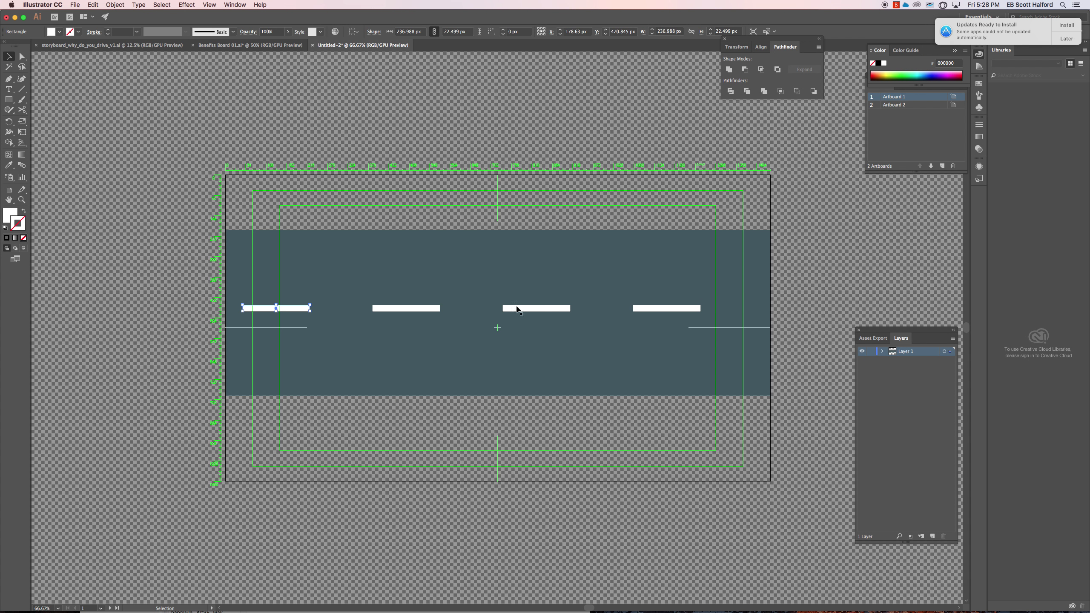
left_click(421, 308, "shift")
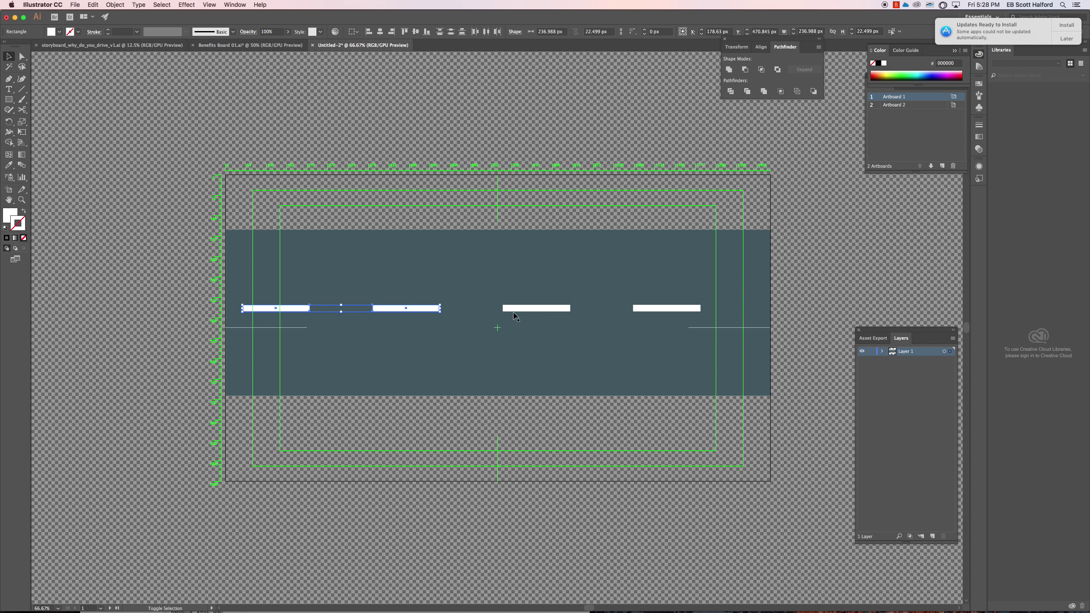
left_click(552, 308, "shift")
left_click(666, 308, "shift")
left_click(953, 338)
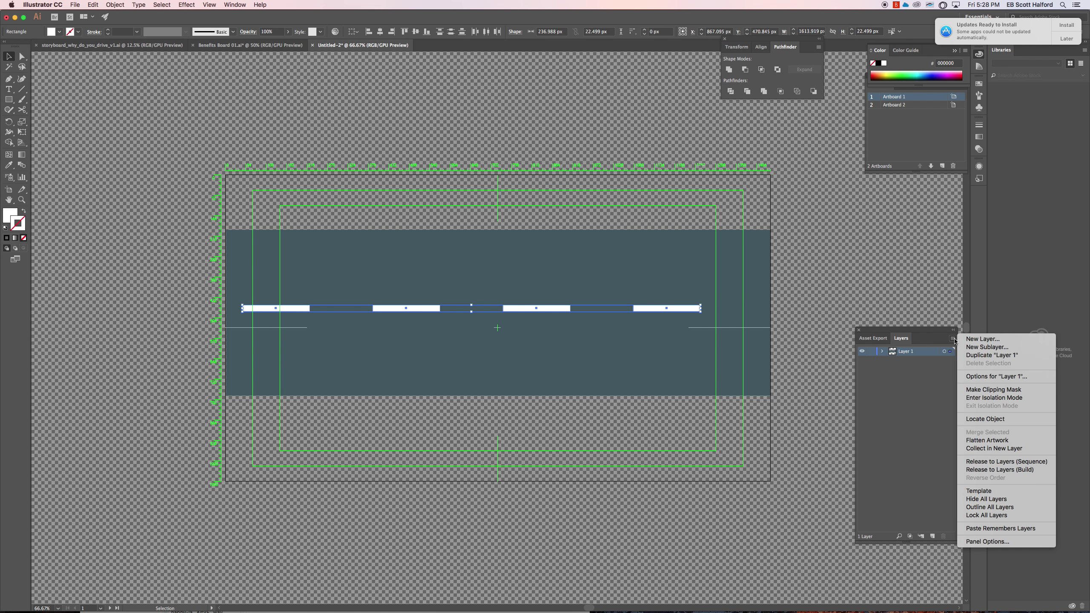
left_click(979, 340)
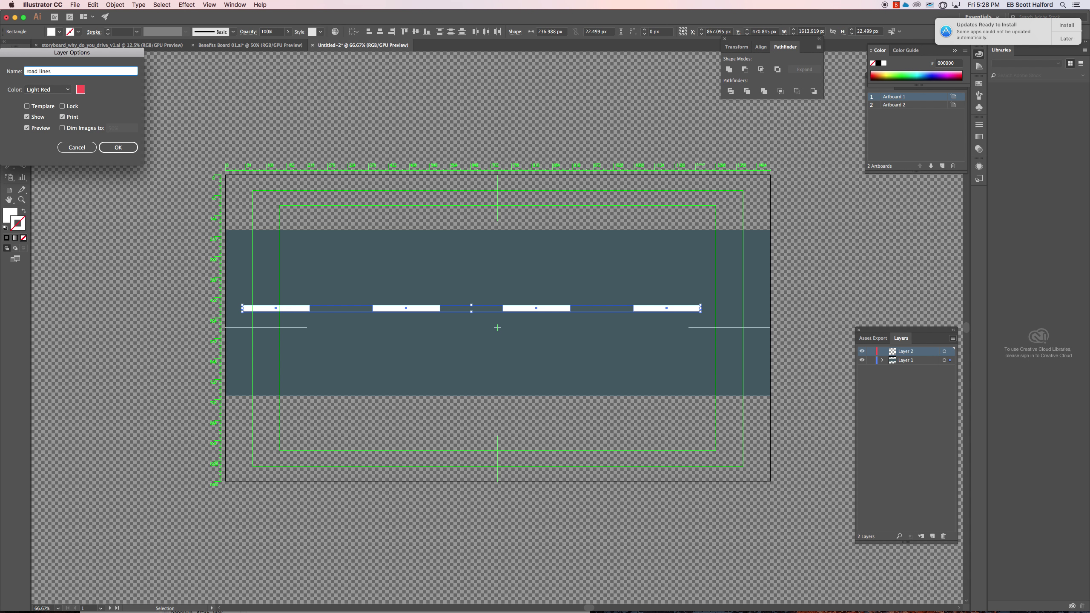
key("Return")
double_click(906, 361)
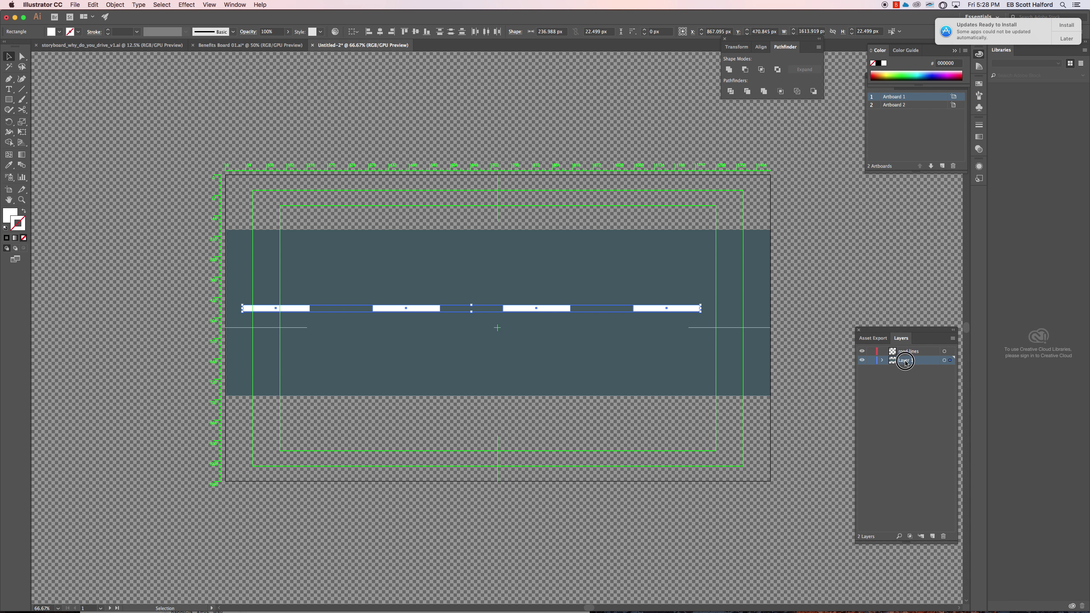
key("Return")
Select the road together with its dashes and rotate them 90 degrees so the road runs vertically.
left_click(360, 278)
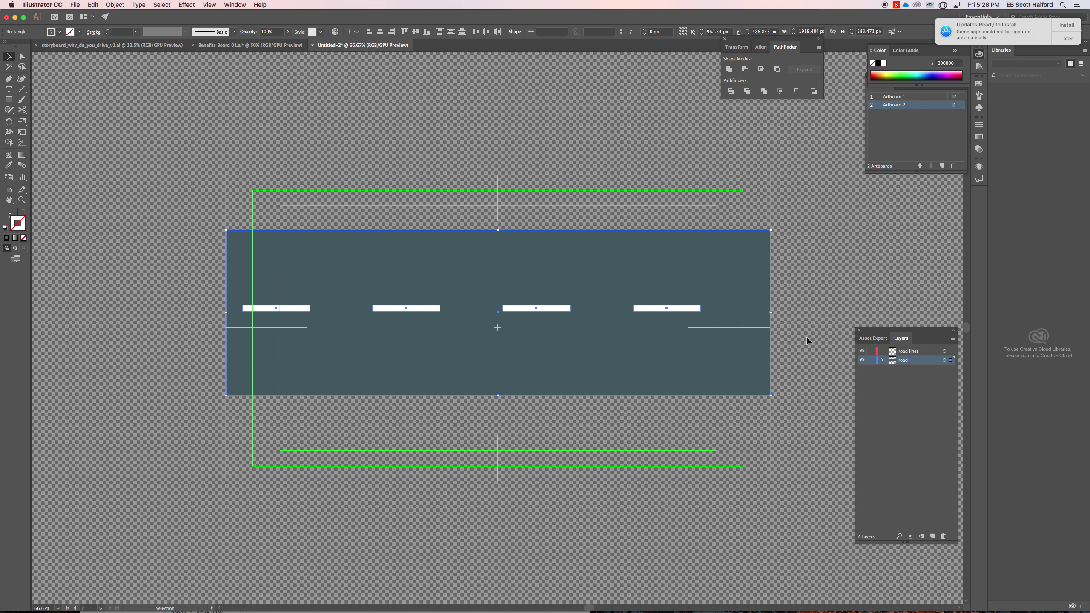
left_click_drag(774, 224, 462, 214)
key("super+minus")
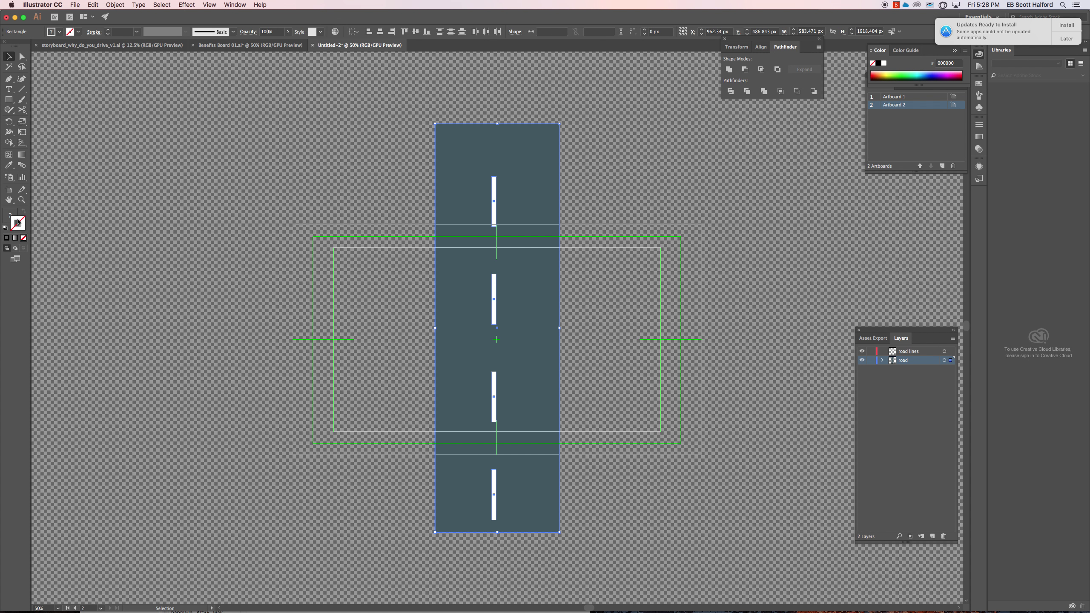
Resize Artboard 1 to about 654 x 1978 px so it closely frames the vertical road.
left_click(9, 190)
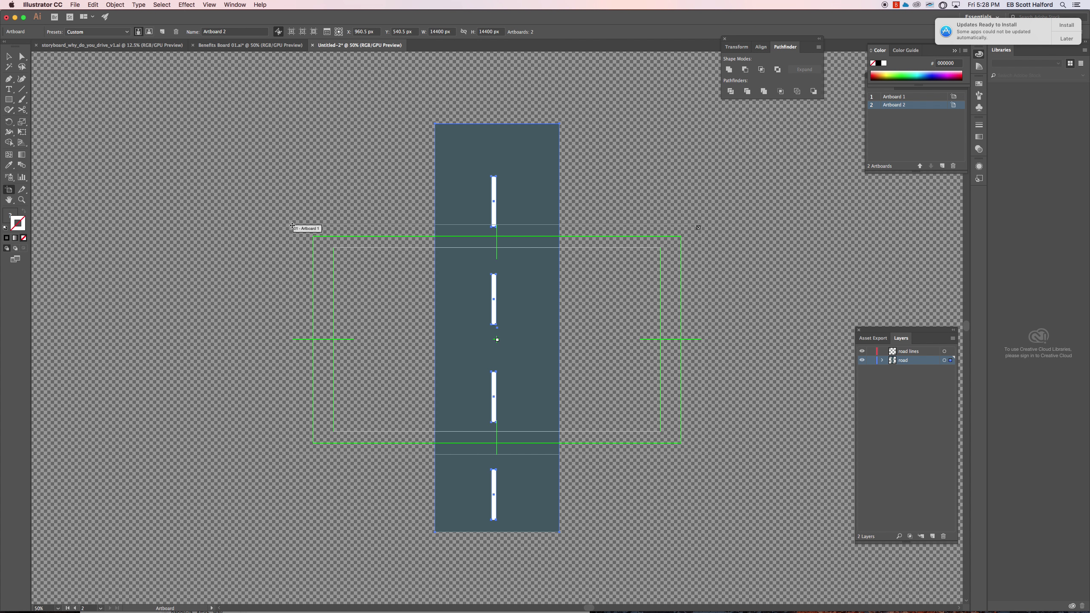
left_click(293, 227)
left_click_drag(293, 227, 430, 117)
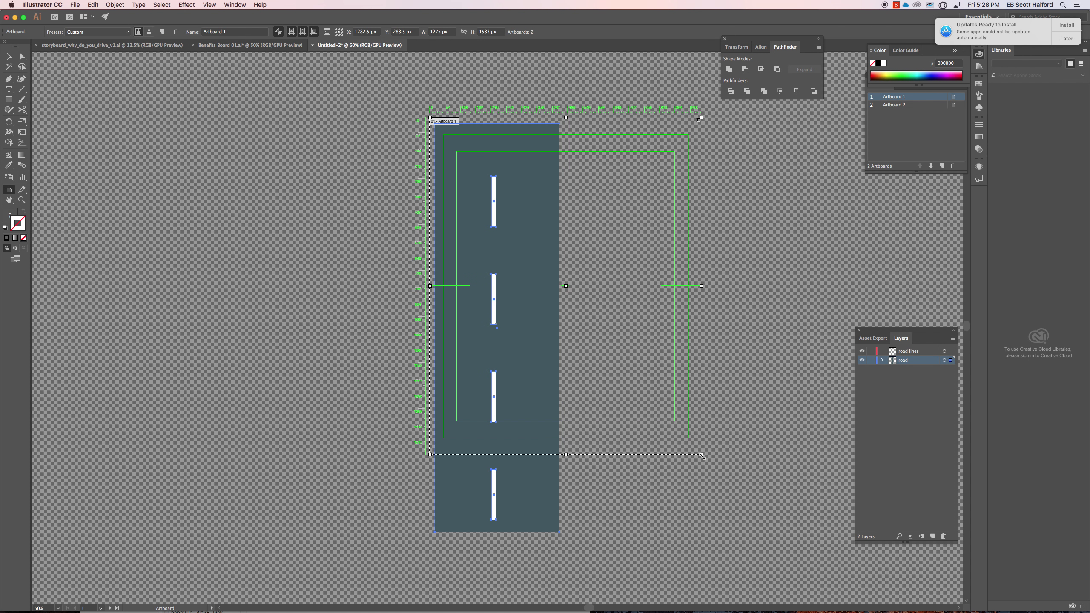
left_click_drag(702, 456, 570, 540)
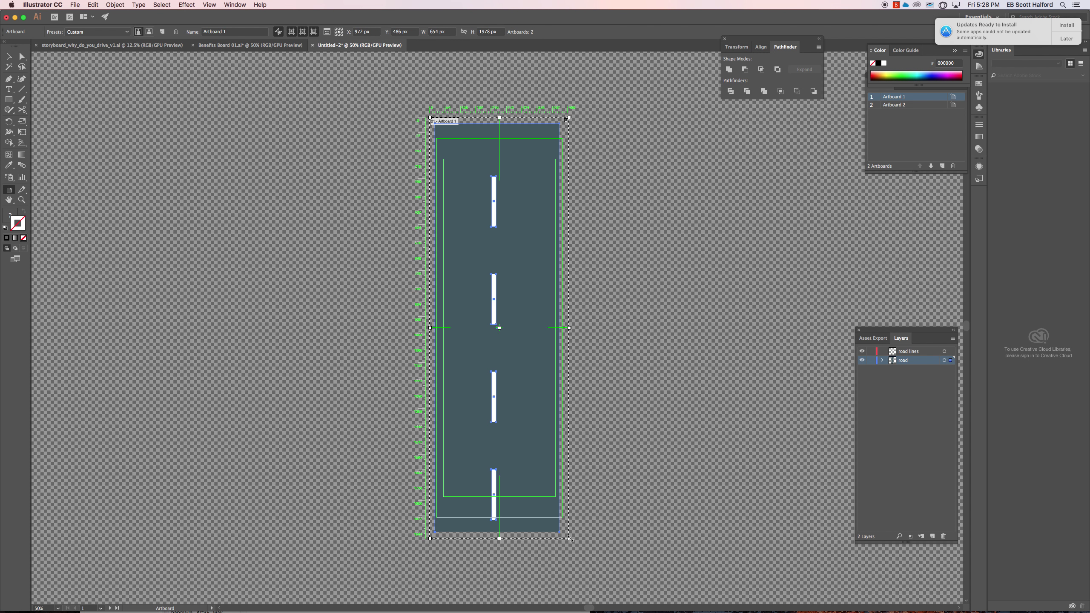
Save the document as Road.ai in the AI folder with the default Illustrator CC options.
key("super+s")
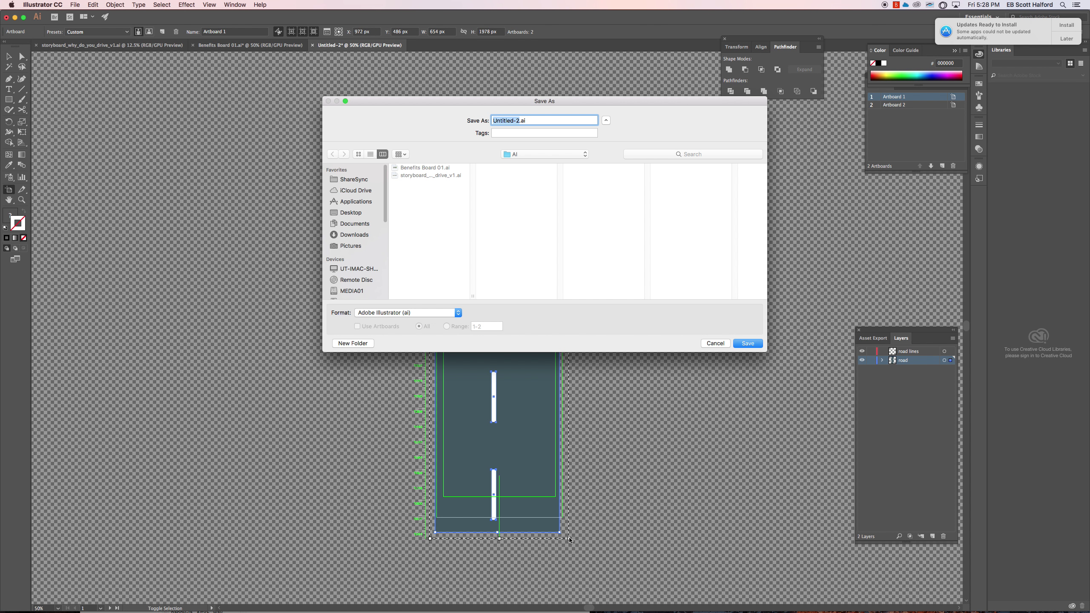
key("Return")
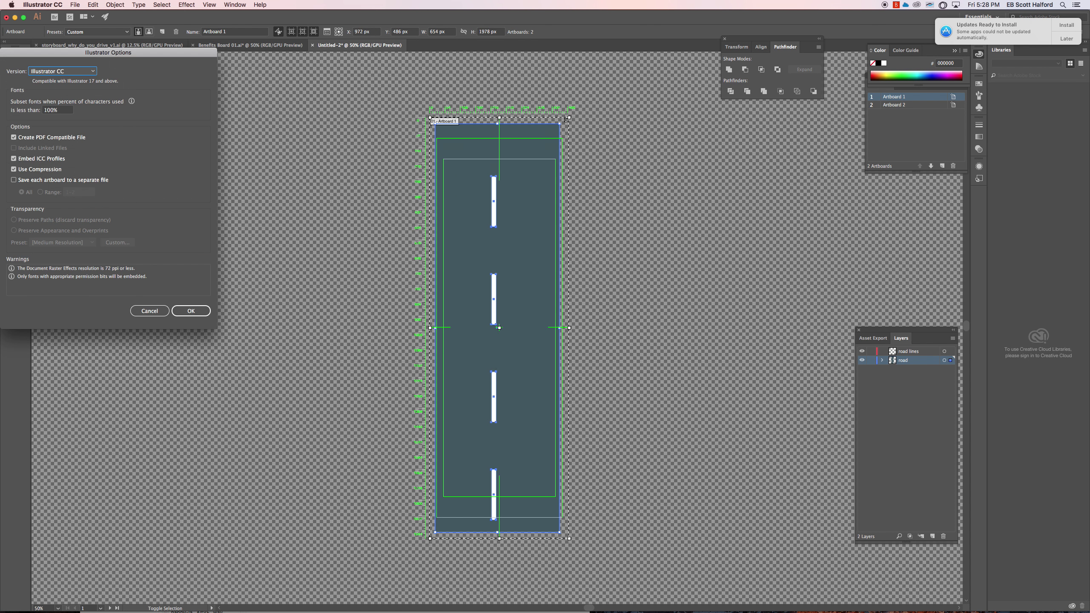
left_click(209, 307)
Switch to After Effects, import Road.ai as a composition with Layer Size footage dimensions, and open the Road composition.
key("super+Tab")
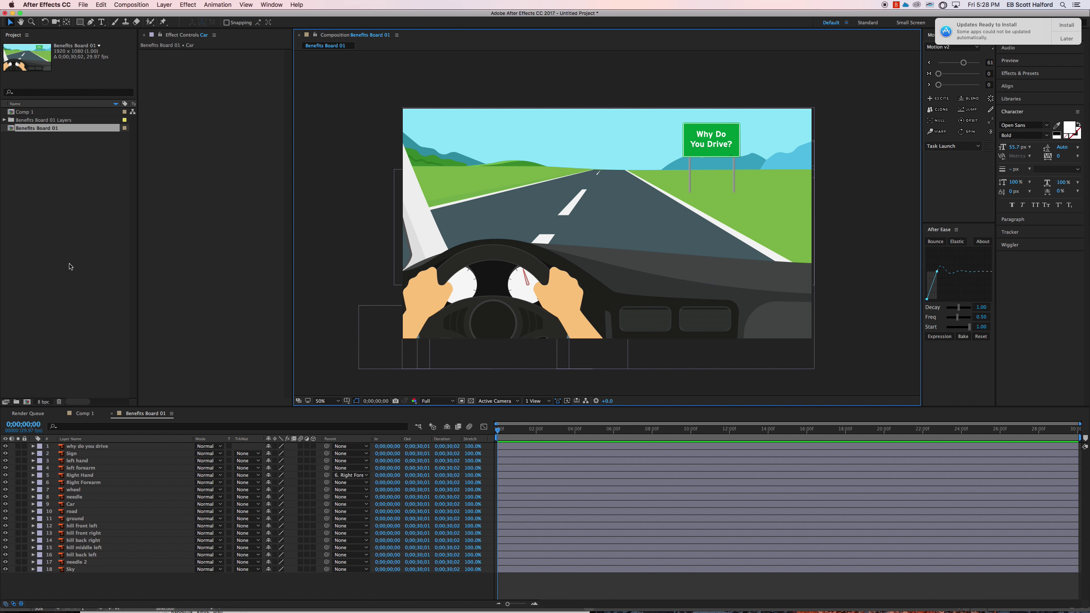
double_click(71, 266)
left_click(481, 141)
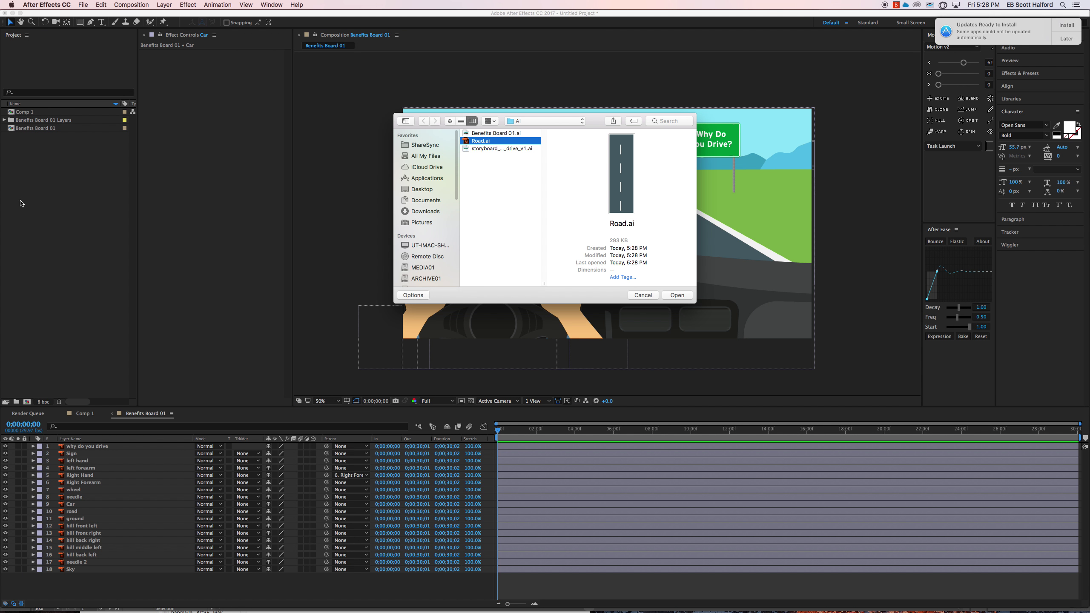
left_click(679, 296)
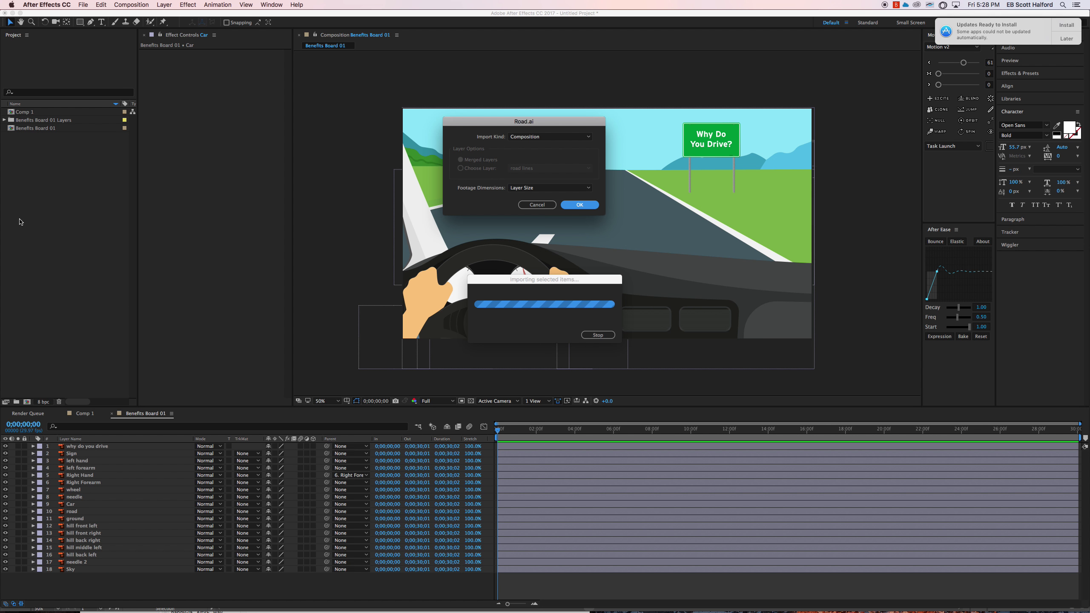
left_click(581, 205)
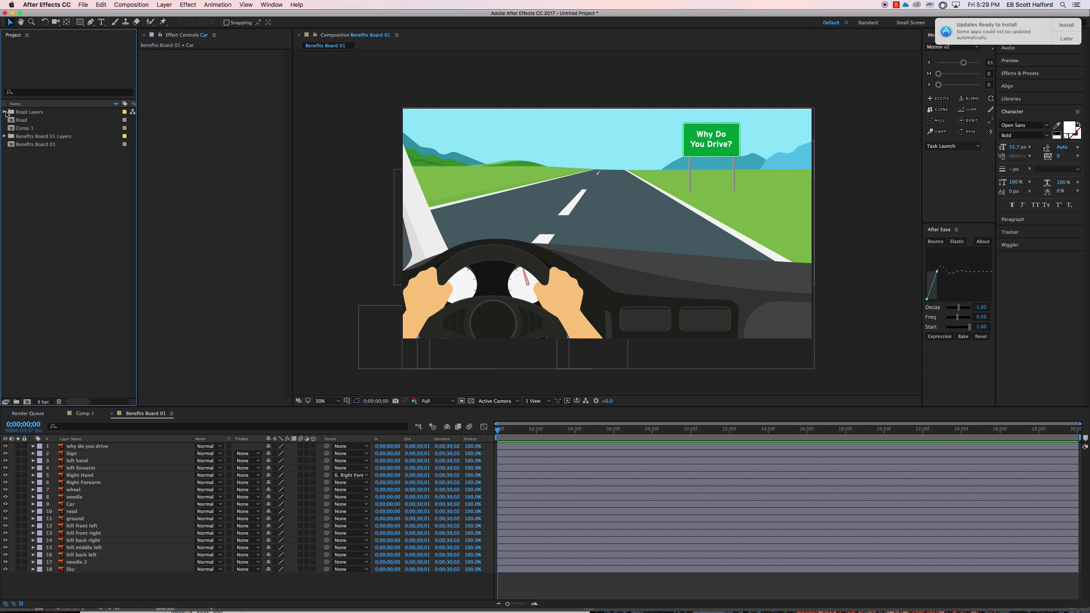
double_click(21, 120)
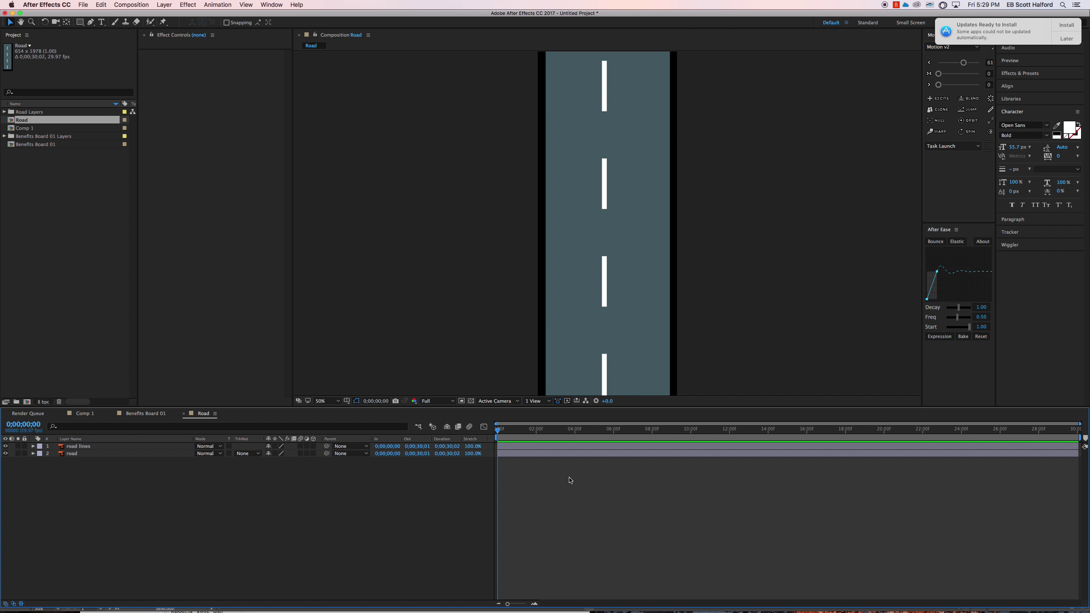
Try to animate the road lines layer with a Position keyframe at the start, and check which layer holds the dashes.
left_click(548, 449)
key("comma")
key("comma")
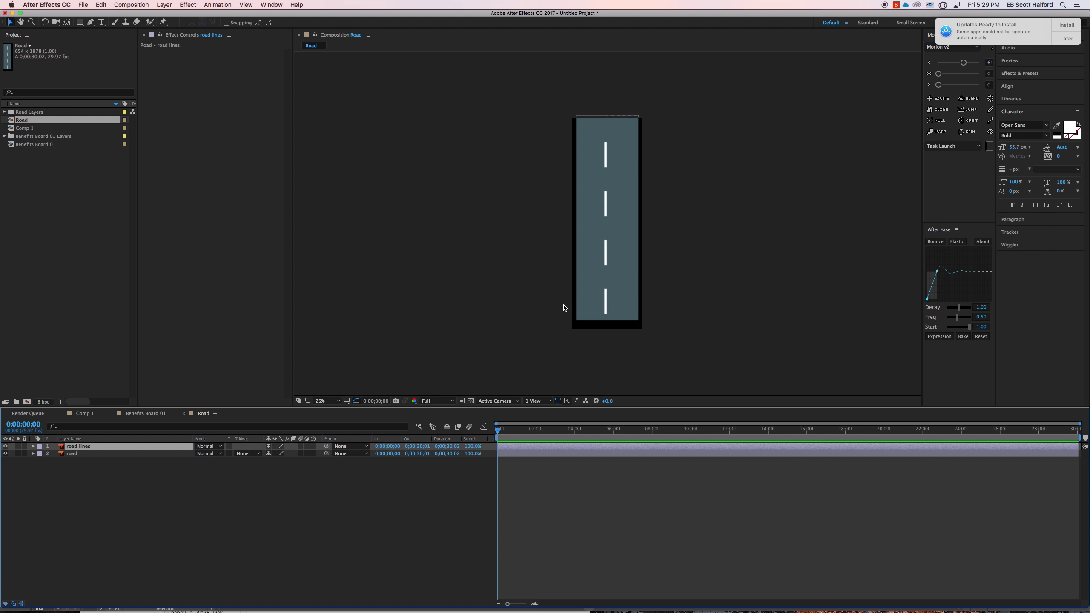
left_click(167, 494)
left_click(86, 448)
key("alt+shift+p")
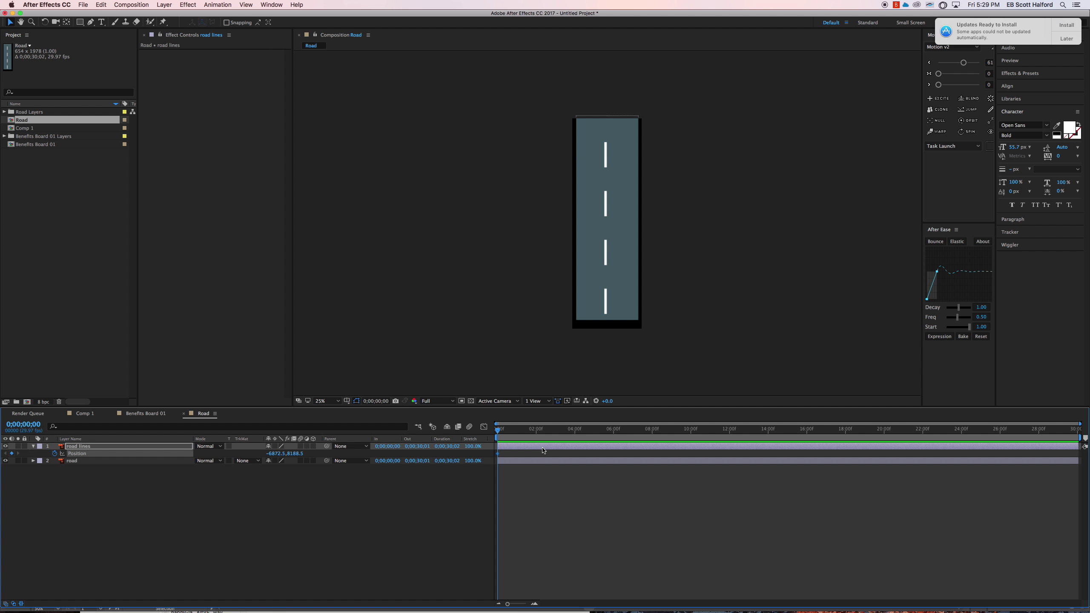
left_click_drag(498, 429, 537, 431)
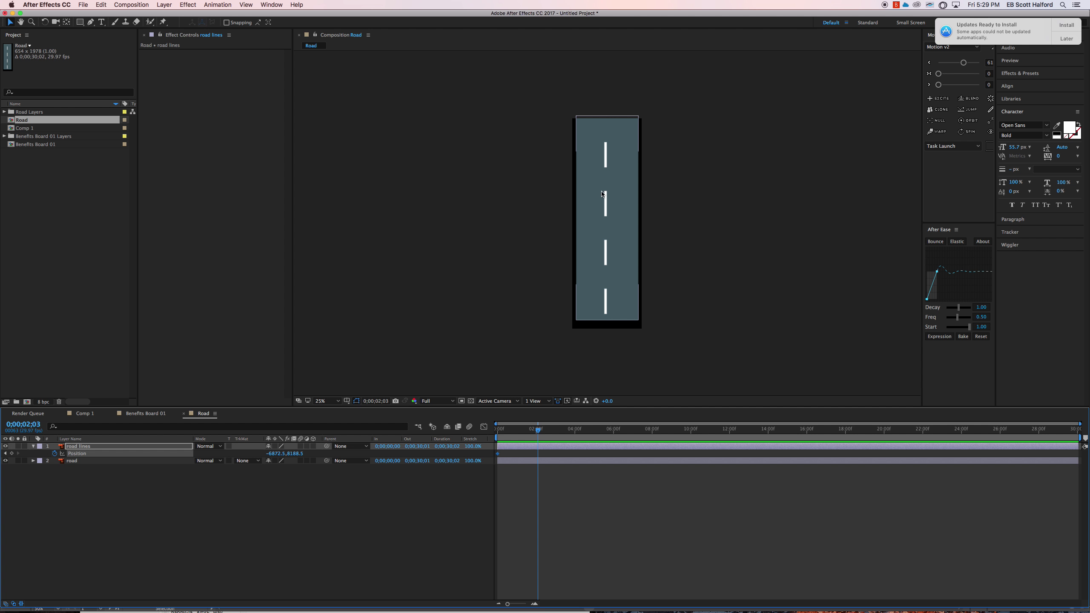
left_click(606, 167)
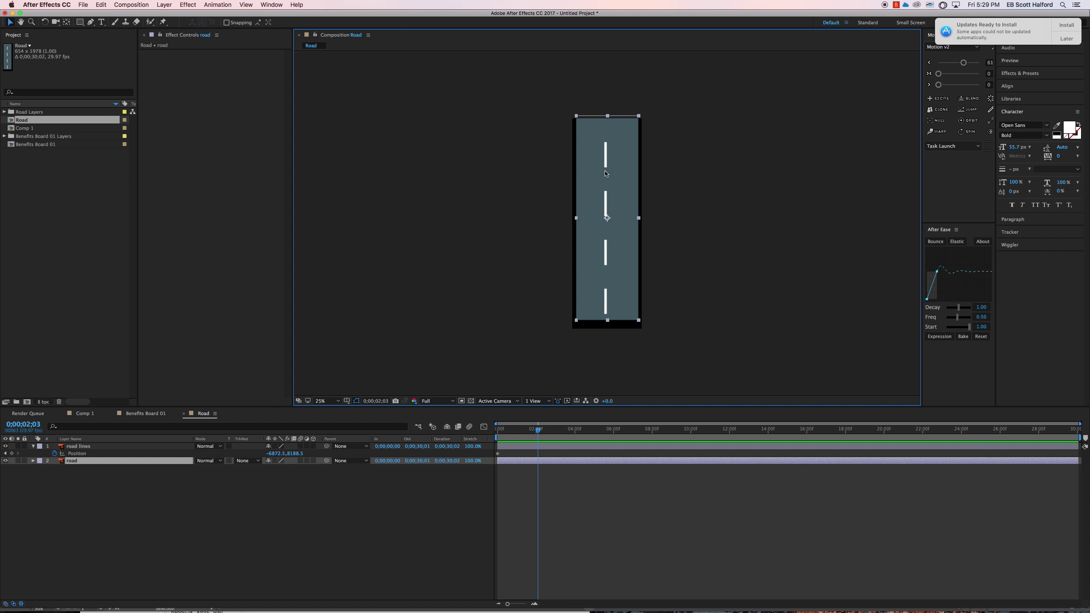
left_click(125, 523)
left_click(77, 447)
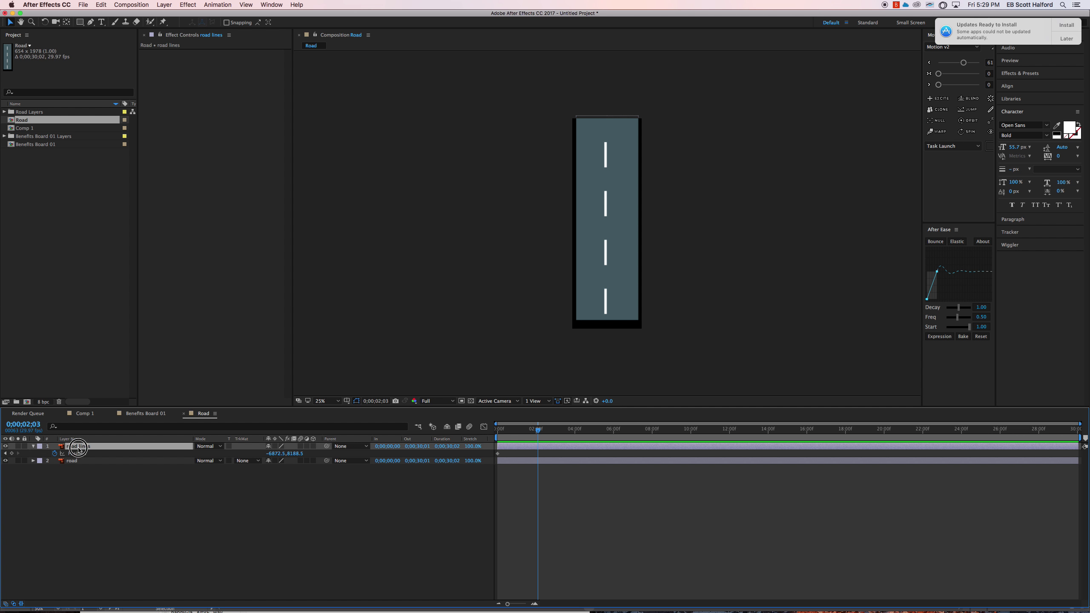
left_click(76, 461)
left_click(95, 477)
Delete the imported Road composition and the Road Layers folder from the project.
left_click(27, 222)
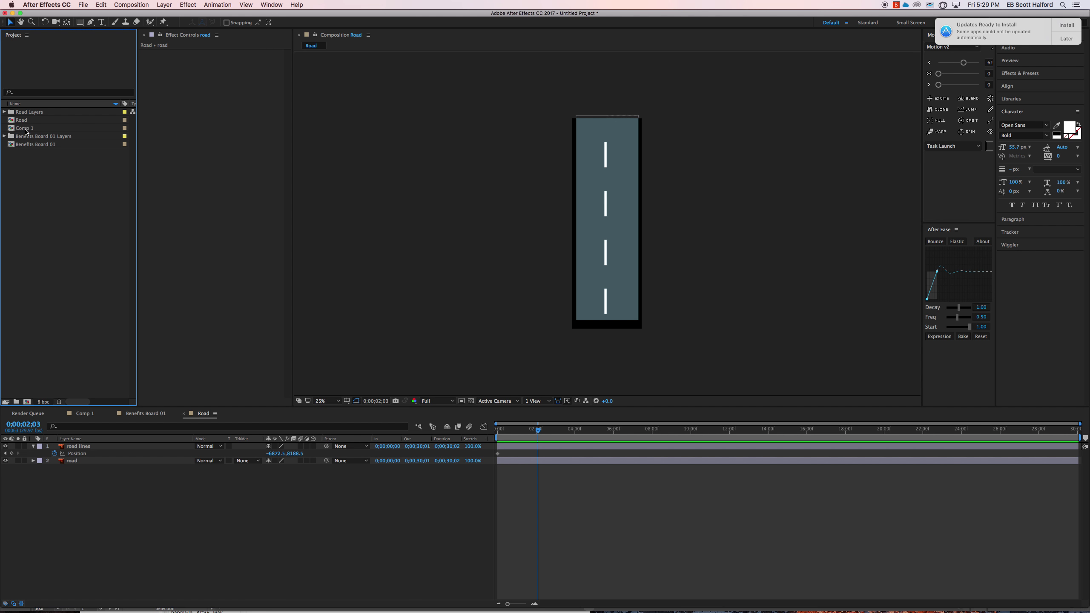
left_click(29, 121)
left_click(29, 112, "shift")
key("Delete")
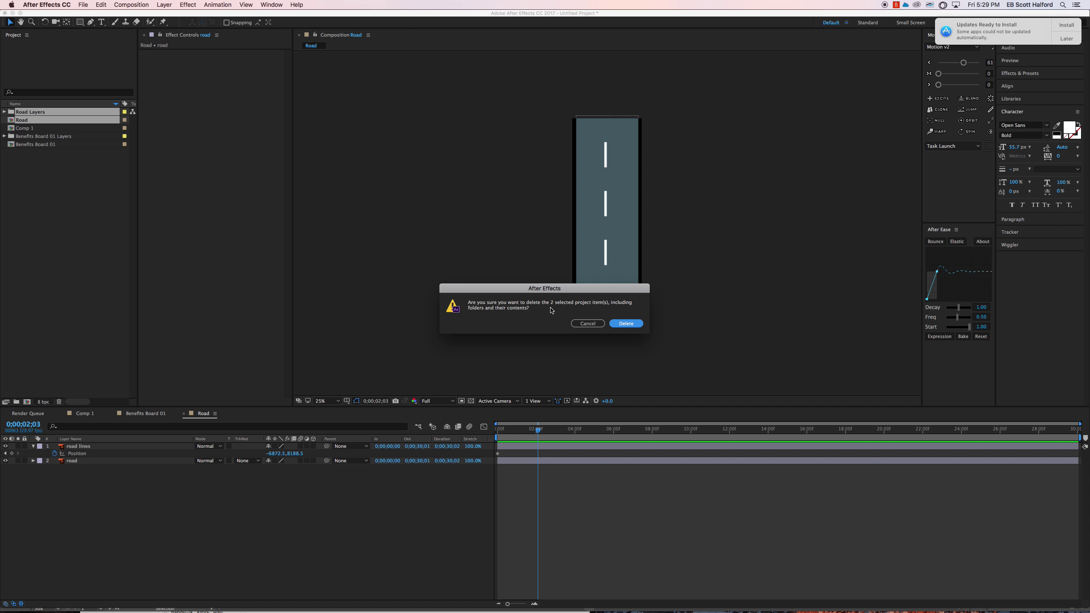
left_click(626, 323)
Switch to Illustrator and move the four white dashes from the road layer onto the road lines layer.
key("super+Tab")
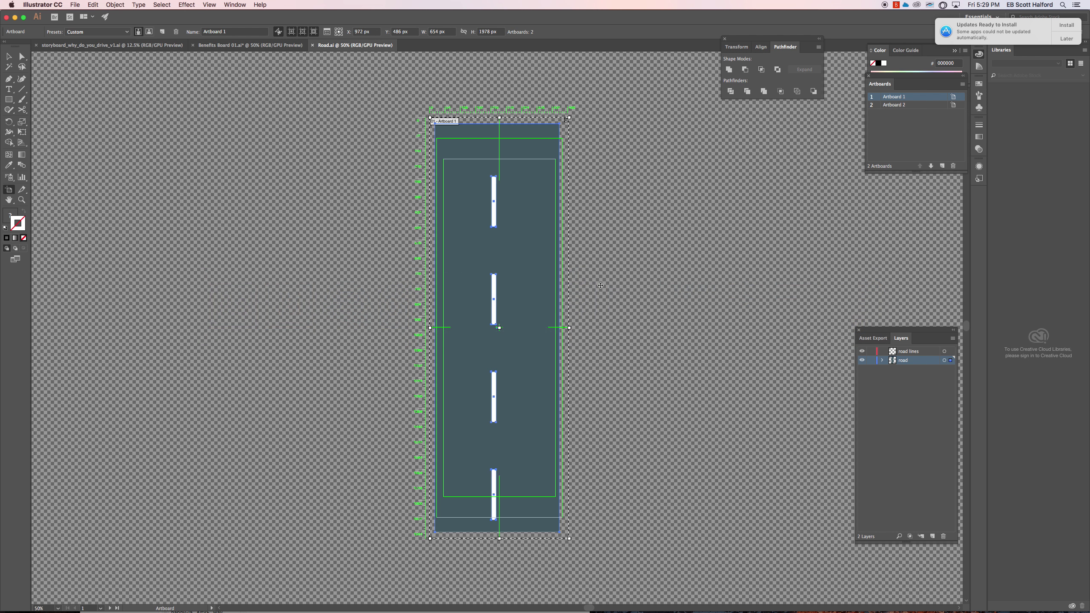
left_click(748, 328)
key("v")
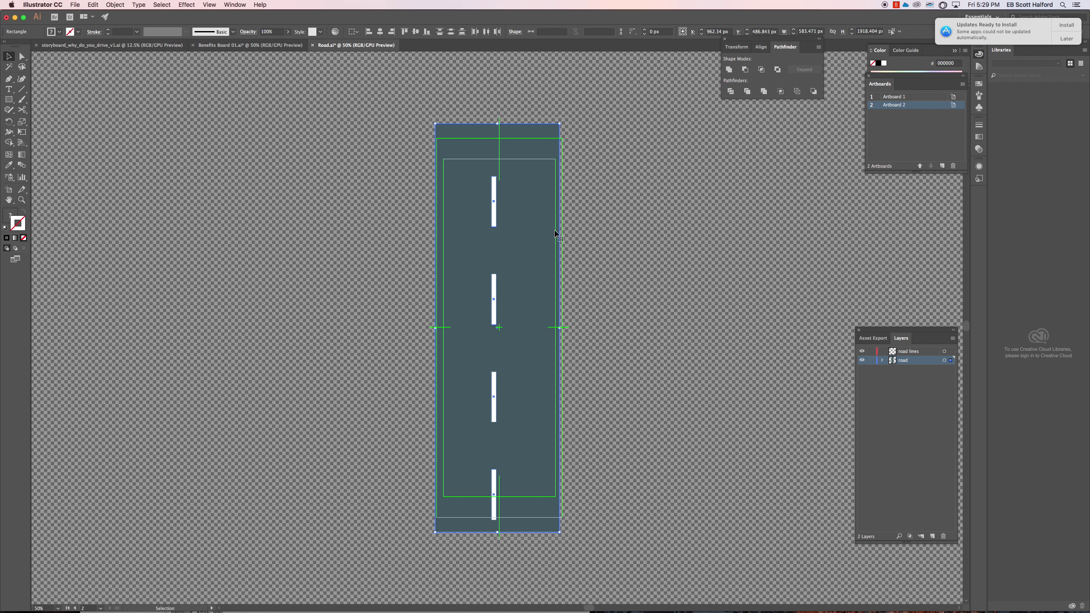
left_click(569, 232)
left_click(496, 235)
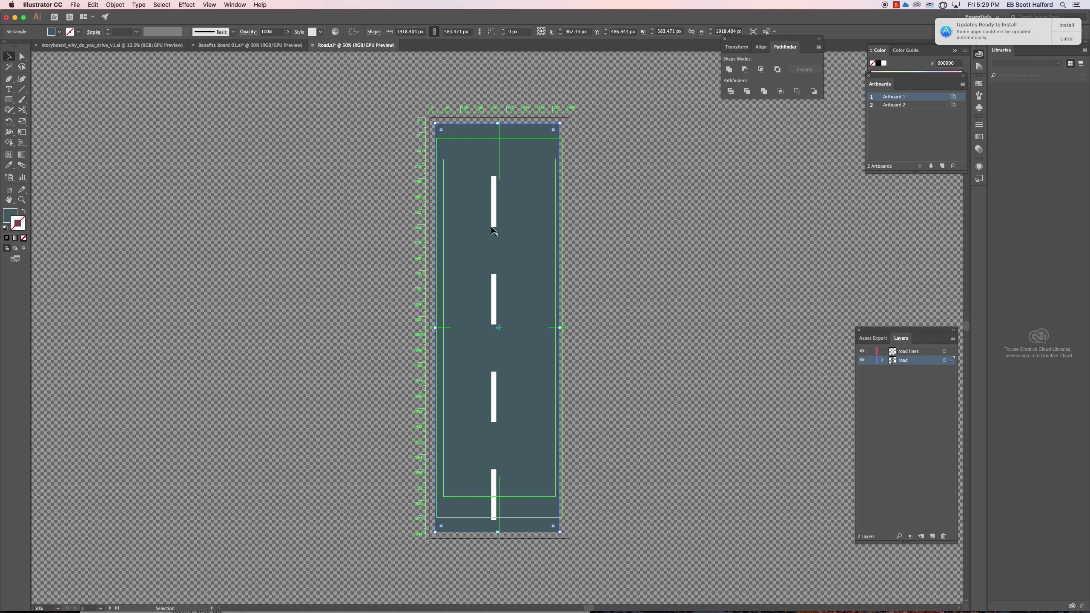
left_click(493, 202)
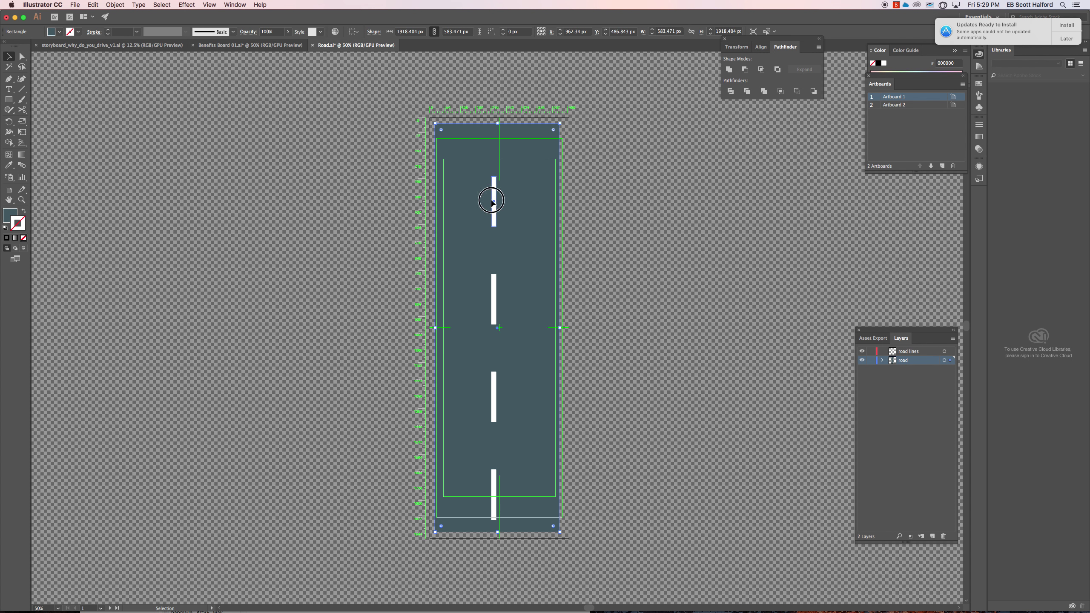
left_click(494, 301, "shift")
left_click(494, 390, "shift")
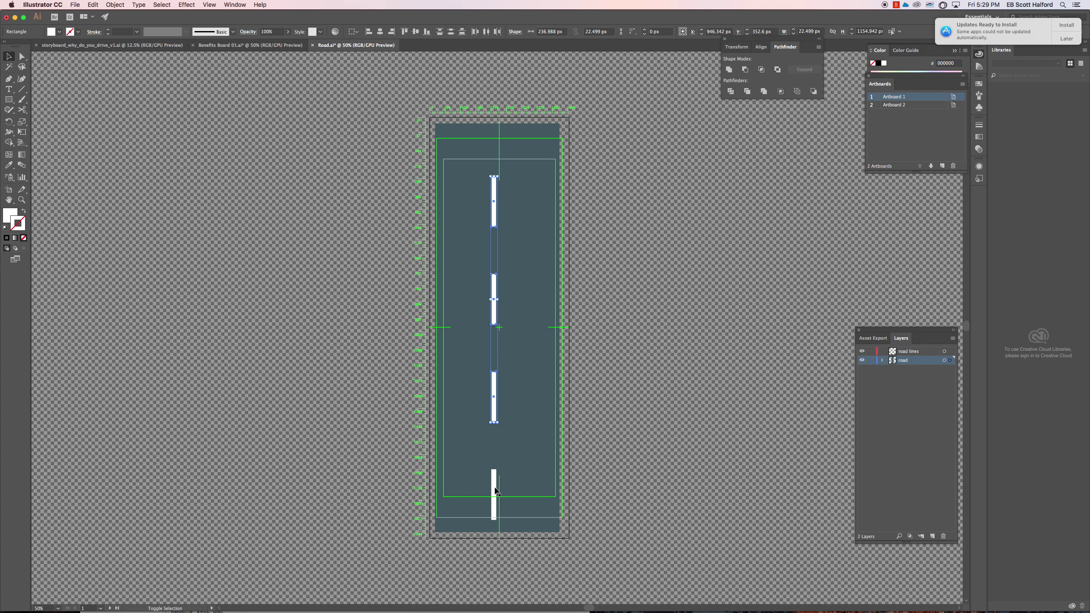
left_click(494, 490, "shift")
left_click_drag(955, 360, 950, 351)
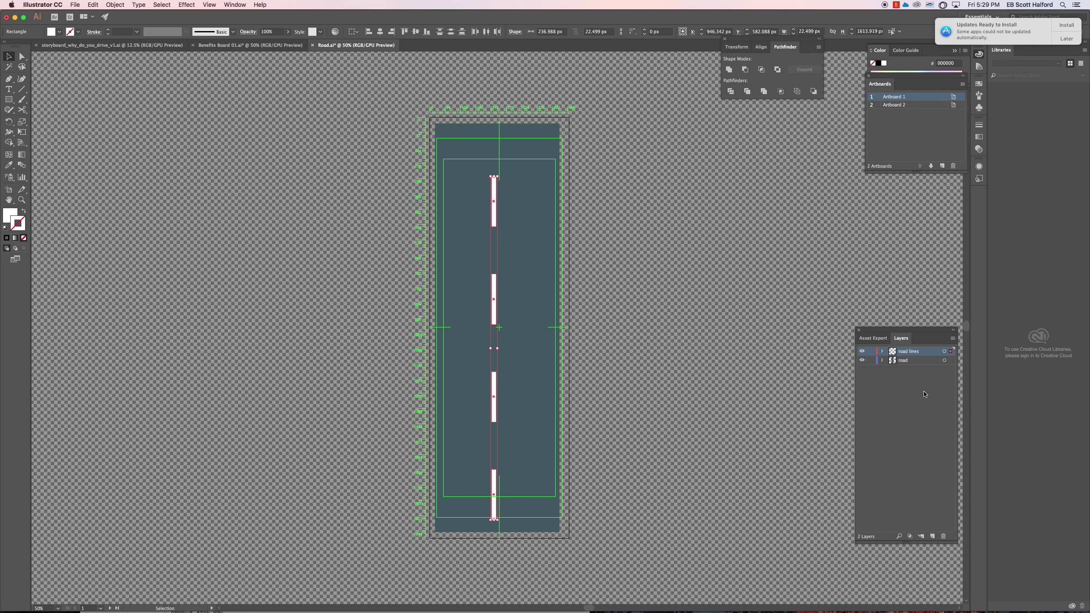
left_click(914, 393)
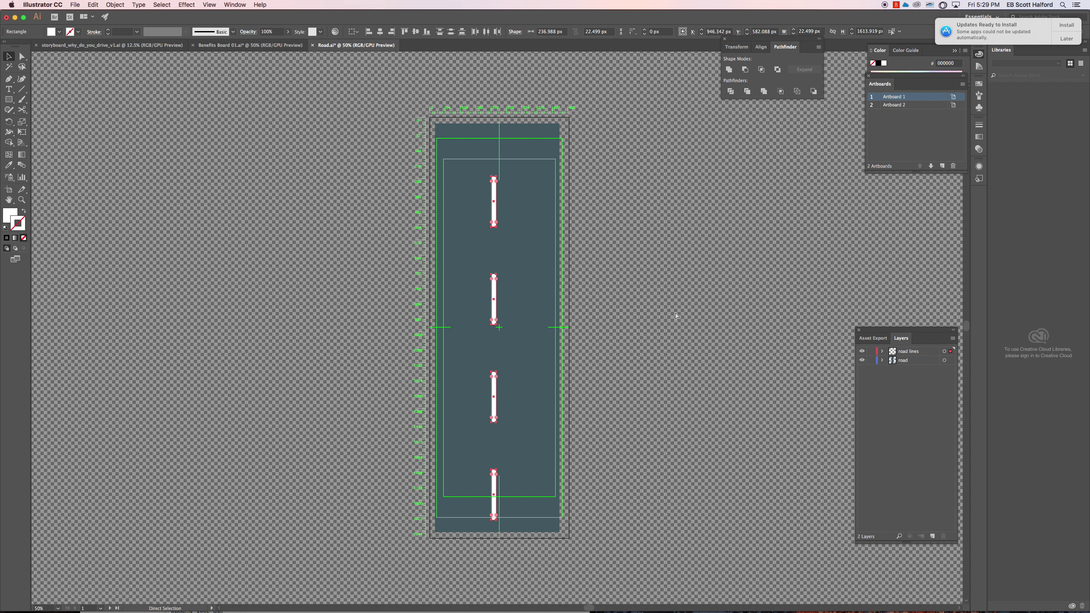
Save Road.ai and select the top dash to check its layer.
key("super+s")
left_click(644, 319)
left_click(493, 220)
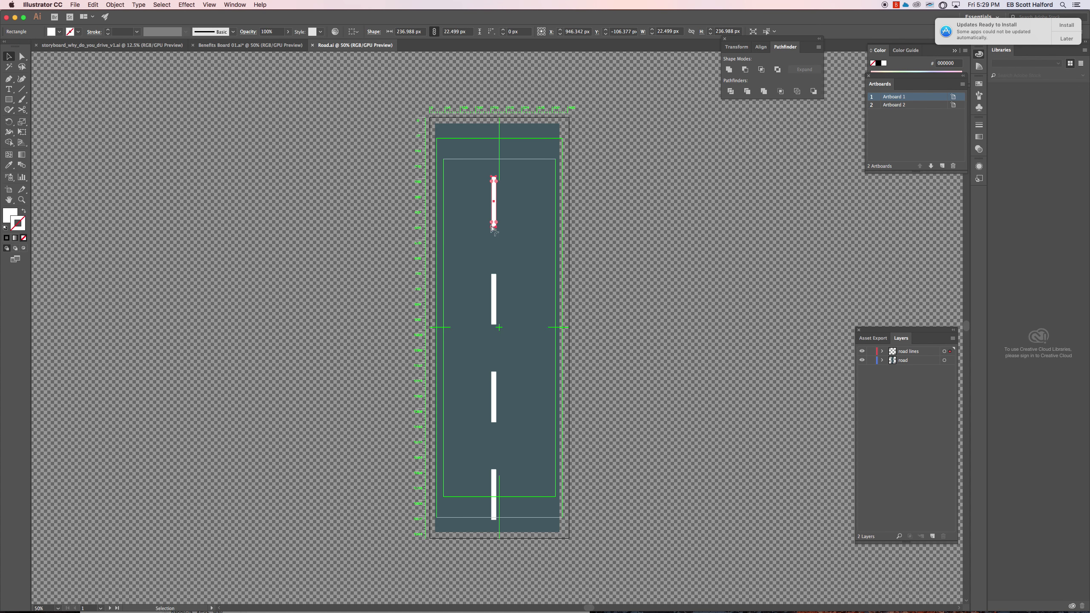
Switch to After Effects, import the corrected Road.ai as a composition with Layer Size footage dimensions, and open the Road composition.
key("super+Tab")
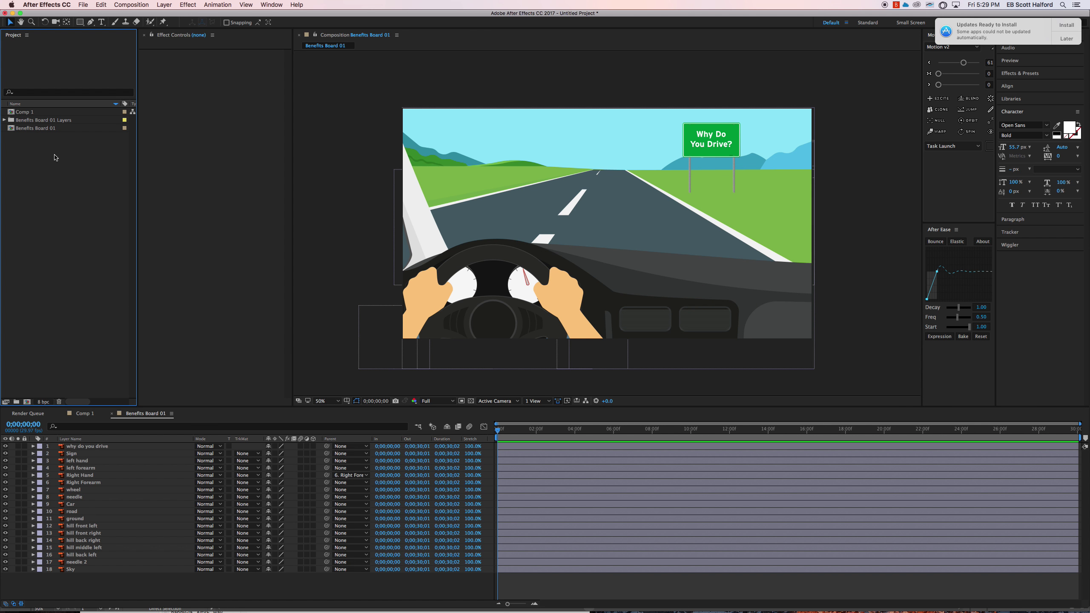
double_click(54, 157)
double_click(484, 141)
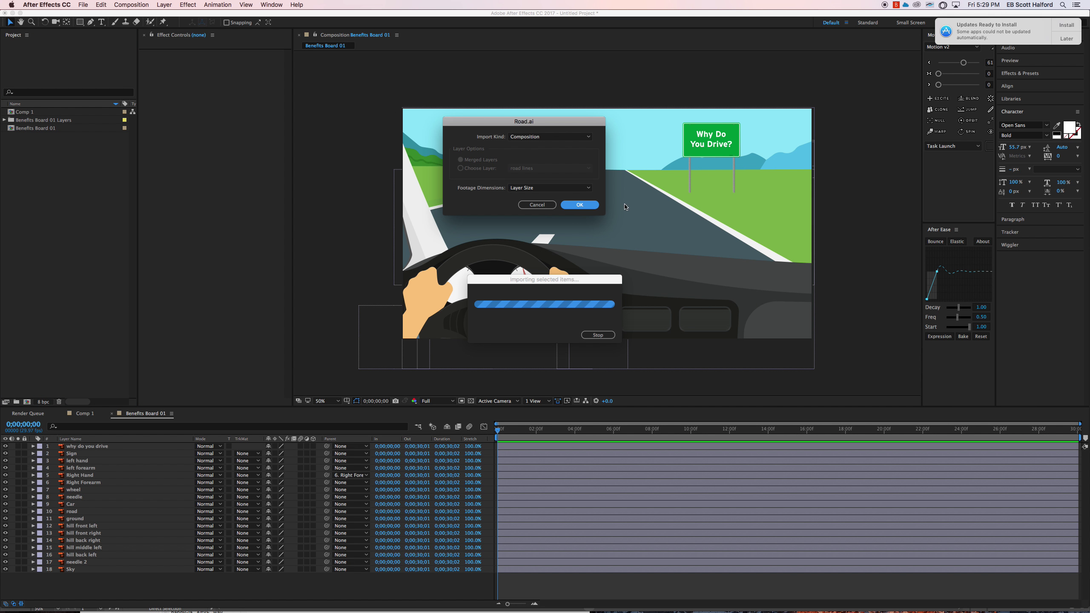
key("Return")
left_click(31, 156)
double_click(22, 120)
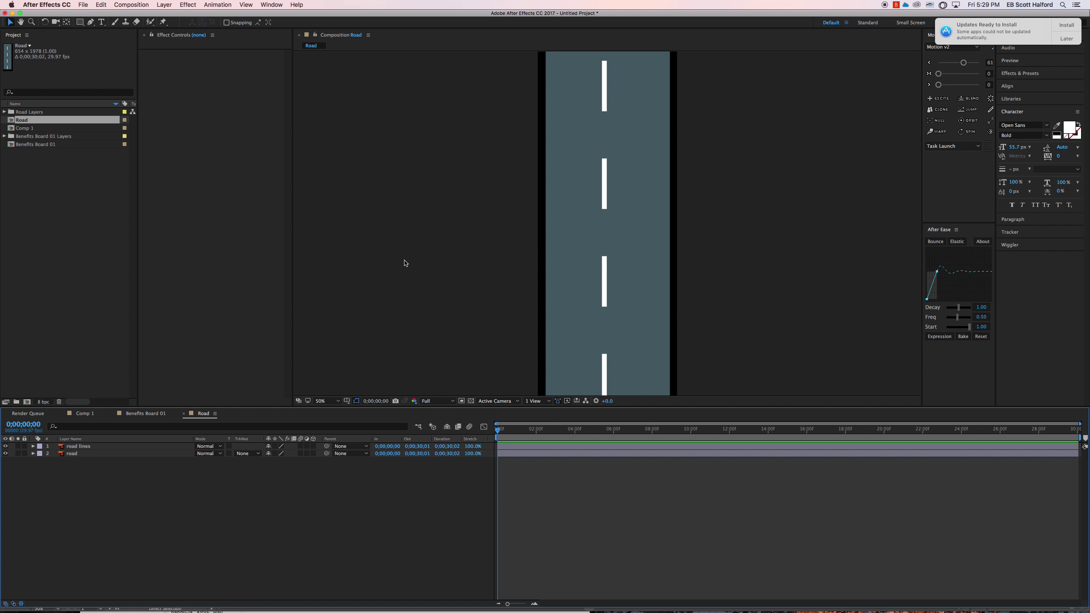
Select the road lines and road layers together and center both in the composition.
left_click(605, 191)
key("comma")
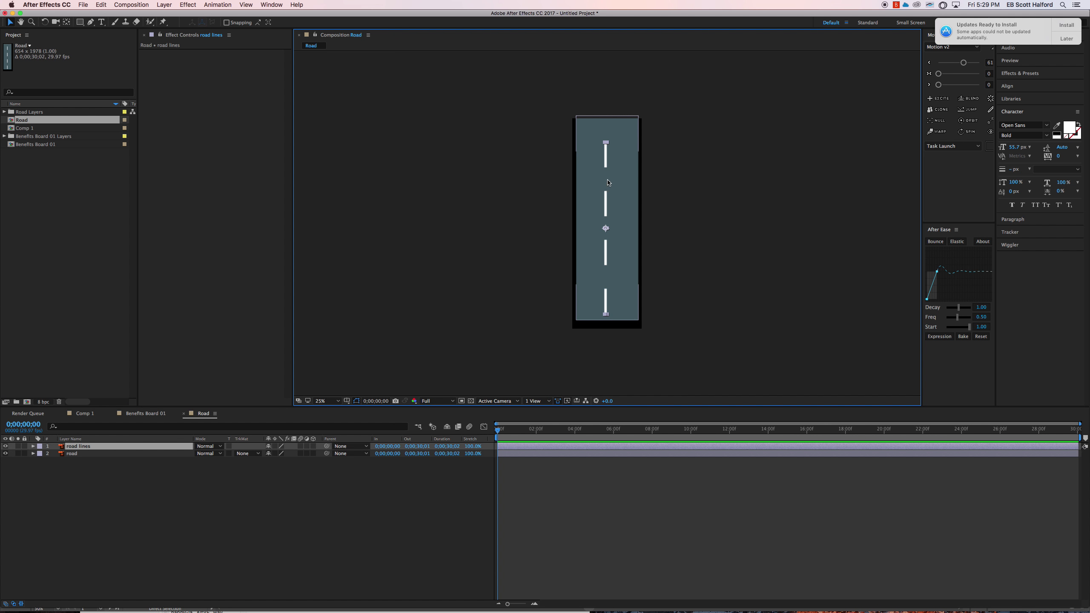
left_click_drag(544, 151, 682, 289)
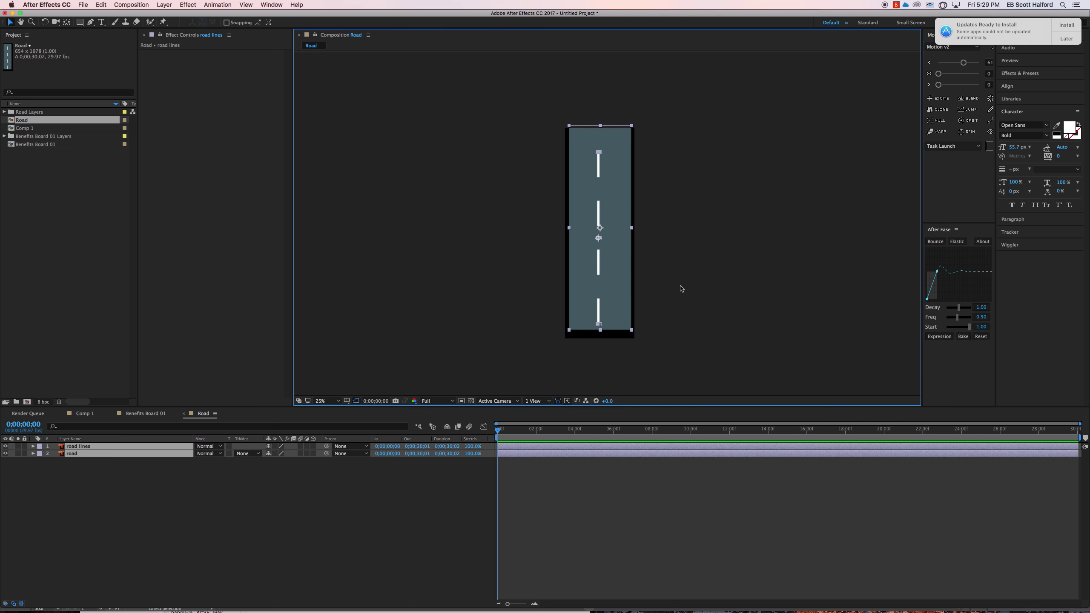
key("super+Home")
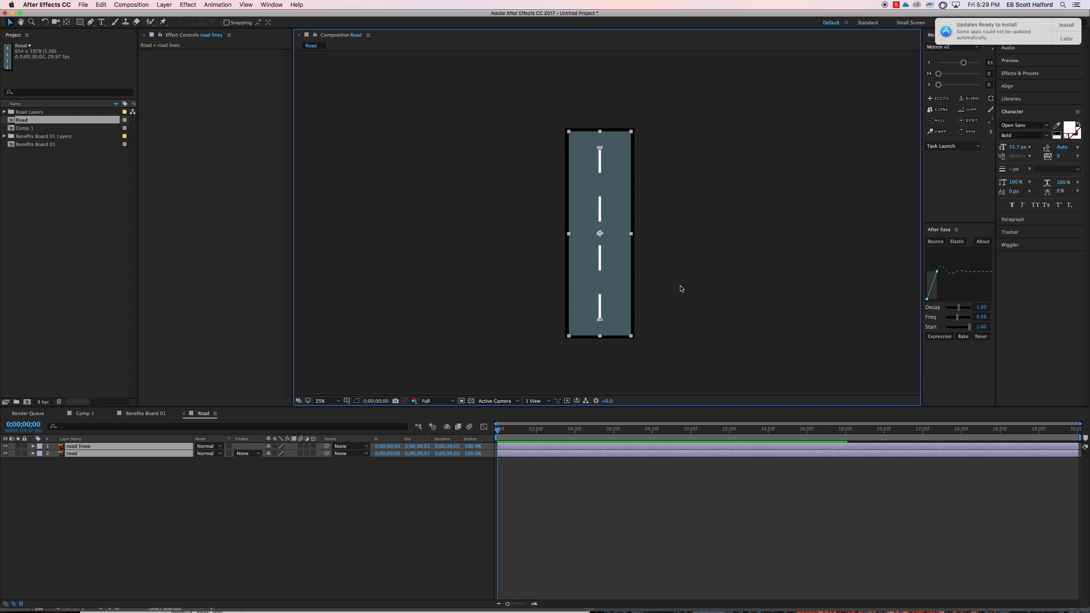
key("period")
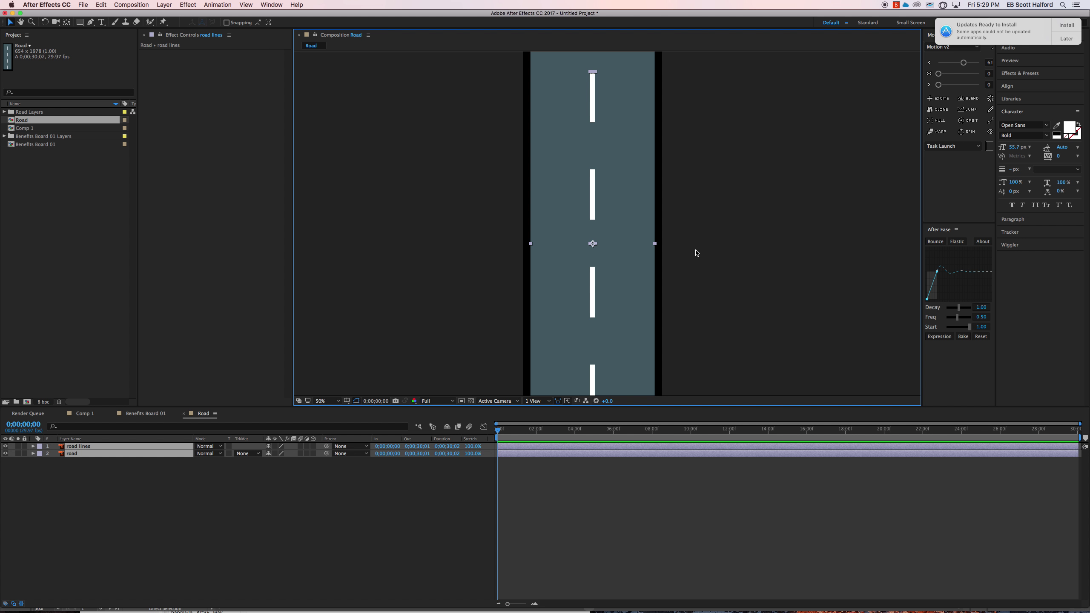
key("comma")
left_click(657, 239)
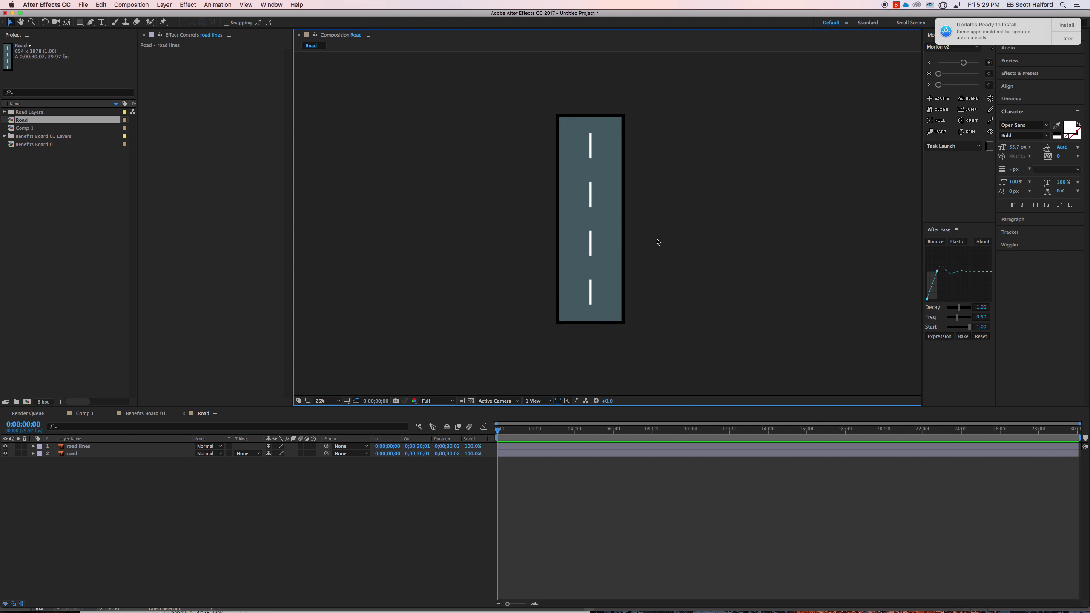
Keyframe the road lines layer's Position at the start, and move it straight down to 327, 1389 at 0;00;02;00.
left_click(589, 150)
key("p")
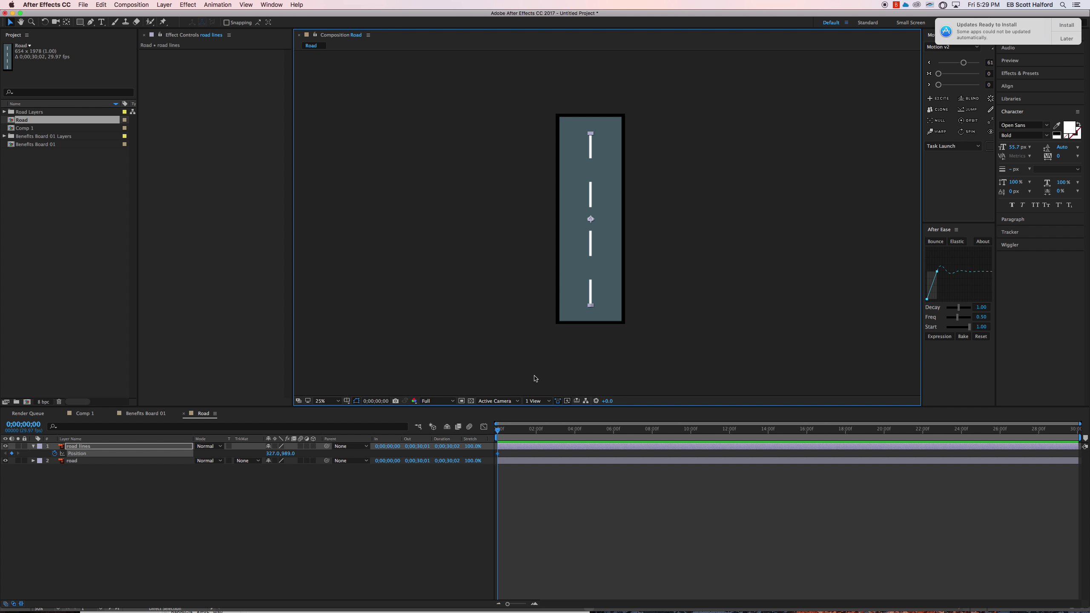
key("shift+Page_Down")
key("shift+Page_Down")
key("shift+Page_Down")
key("shift+Page_Down")
key("shift+Page_Down")
key("shift+Page_Down")
key("shift+Down")
key("shift+Down")
key("shift+Down")
key("shift+Down")
key("shift+Down")
key("shift+Down")
key("shift+Down")
key("shift+Down")
key("shift+Down")
key("shift+Down")
key("shift+Down")
key("shift+Down")
key("shift+Down")
key("shift+Down")
key("shift+Down")
key("shift+Down")
key("shift+Down")
key("shift+Down")
key("shift+Down")
key("shift+Down")
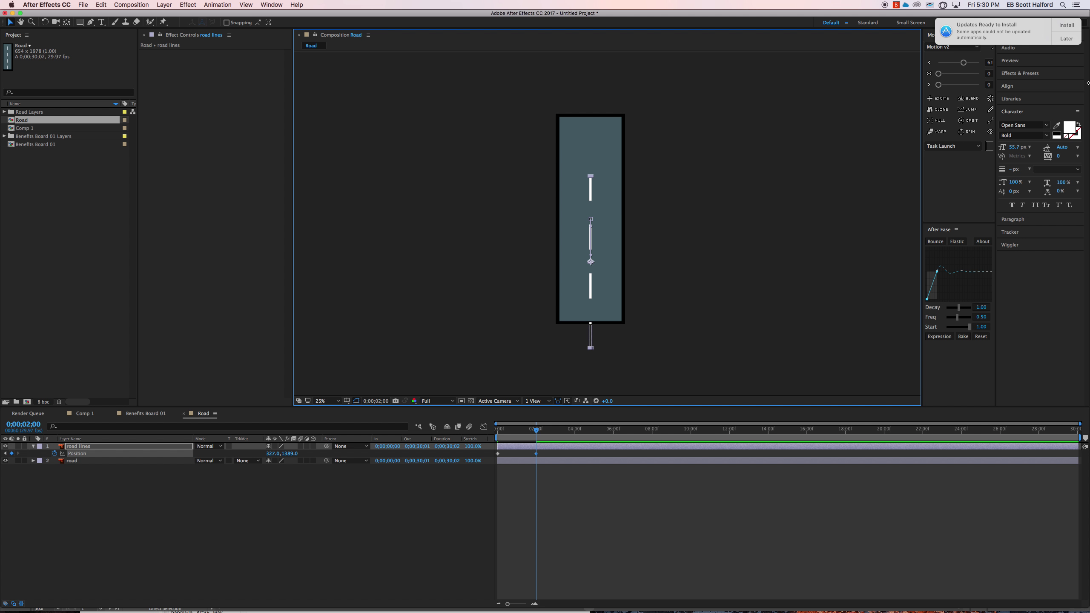
Duplicate the road lines layer and shift the duplicate in time to start at 0;00;02;00.
key("super+d")
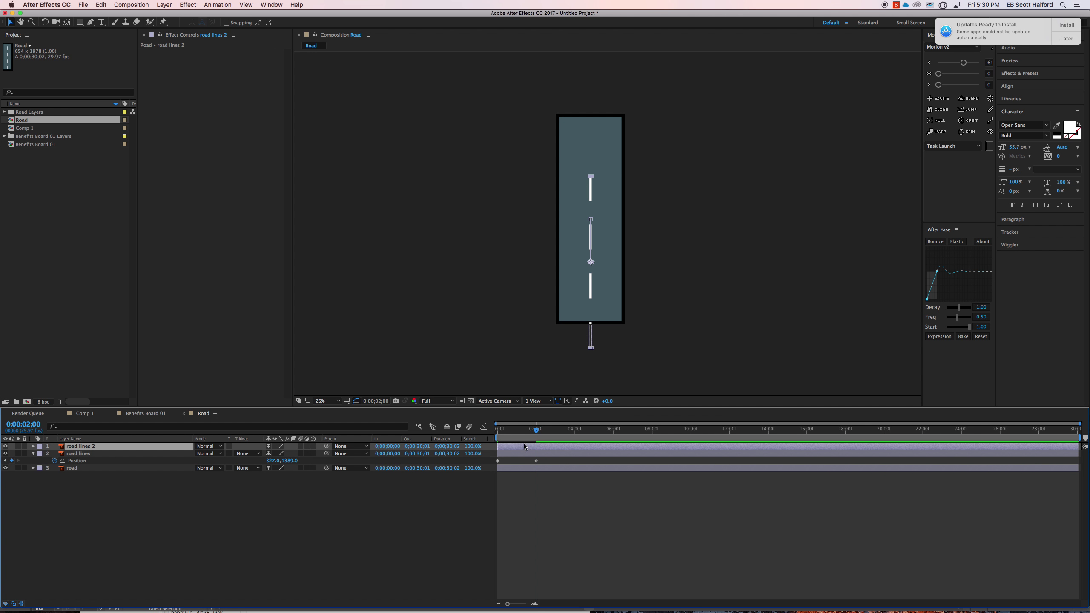
left_click_drag(509, 446, 548, 449)
left_click(549, 498)
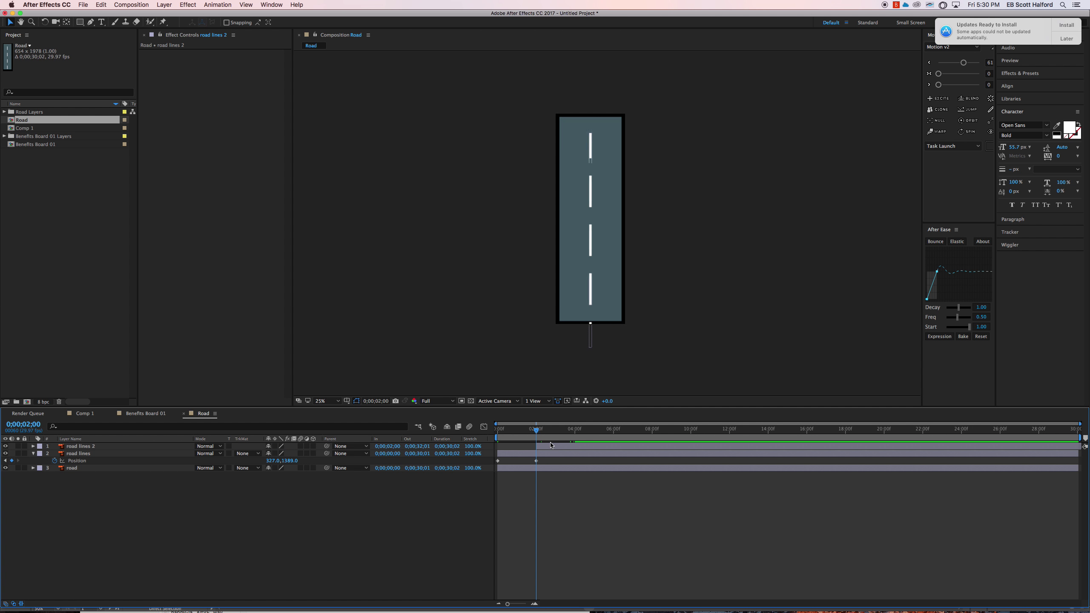
Move the road lines 2 layer straight up to Position 327, 29 so its dashes continue the spacing of the original dashes.
left_click(556, 447)
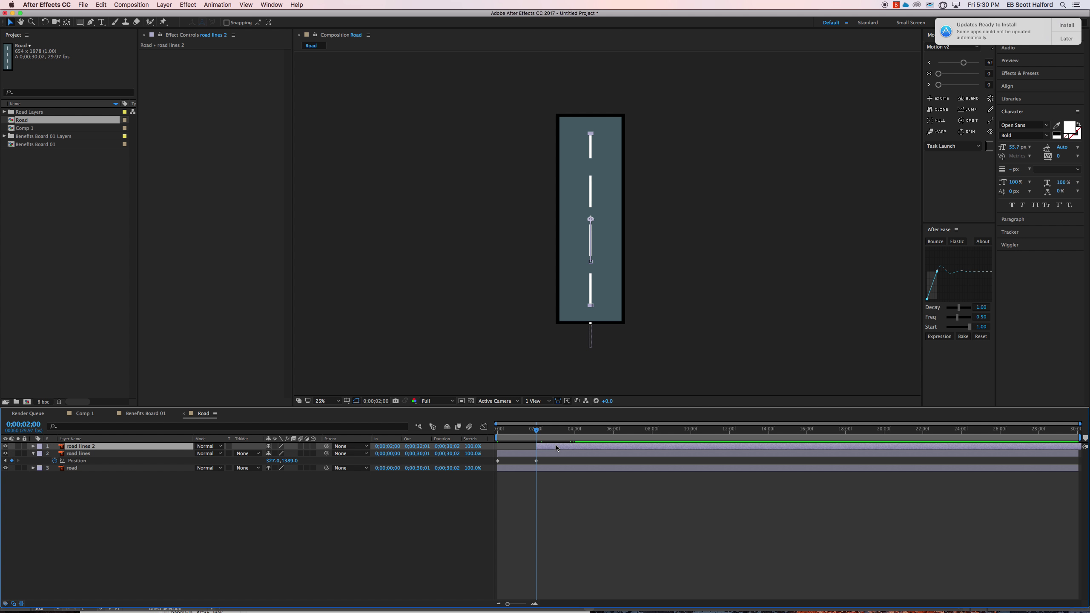
key("shift+Up")
key("shift+Up")
key("shift+Up")
key("shift+Up")
key("shift+Down")
key("shift+Down")
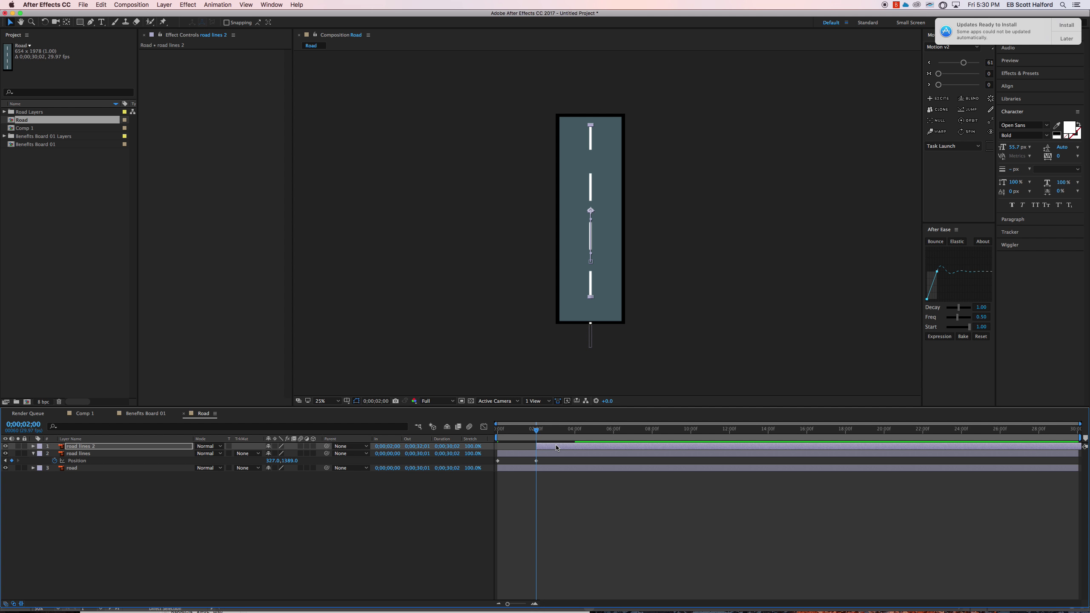
key("shift+Up")
key("shift+Up")
key("shift+Up")
key("shift+Up")
key("shift+Up")
key("shift+Up")
key("shift+Up")
key("shift+Up")
key("shift+Up")
key("shift+Up")
key("shift+Up")
key("shift+Up")
key("shift+Up")
key("shift+Up")
key("shift+Up")
key("shift+Up")
key("shift+Up")
key("shift+Up")
key("shift+Up")
key("shift+Up")
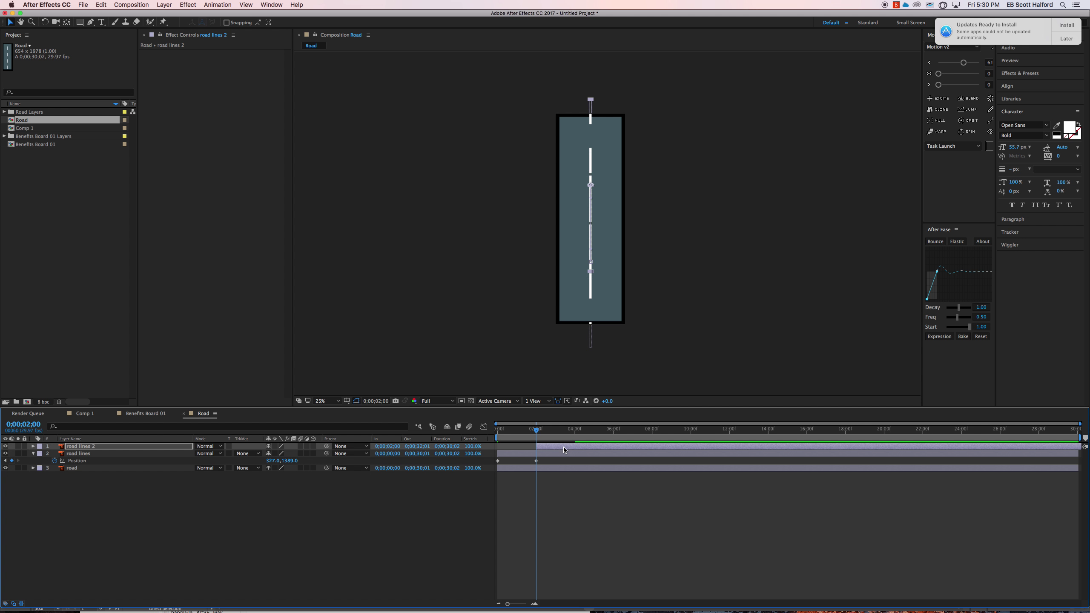
key("shift+Up")
key("shift+Up")
key("shift+Up")
key("shift+Up")
key("shift+Up")
key("shift+Up")
key("shift+Up")
key("shift+Up")
key("shift+Up")
key("shift+Up")
key("shift+Up")
key("shift+Up")
key("shift+Up")
key("shift+Up")
key("shift+Up")
key("shift+Up")
key("shift+Up")
key("shift+Up")
key("shift+Up")
key("shift+Up")
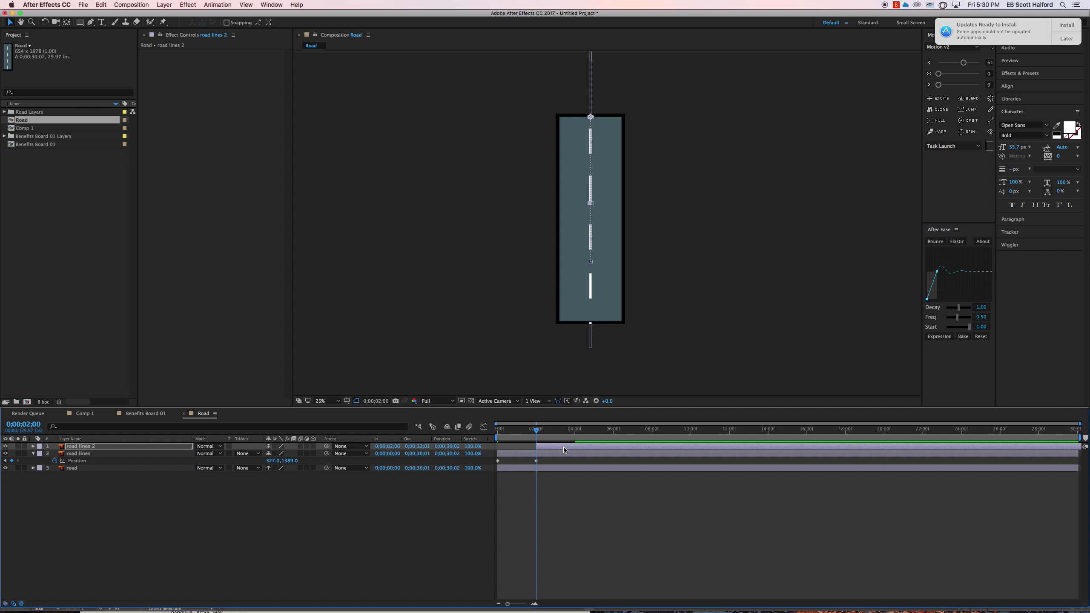
Delete the original road lines layer and shift road lines 2 back to start at 0;00;00;00.
left_click(551, 498)
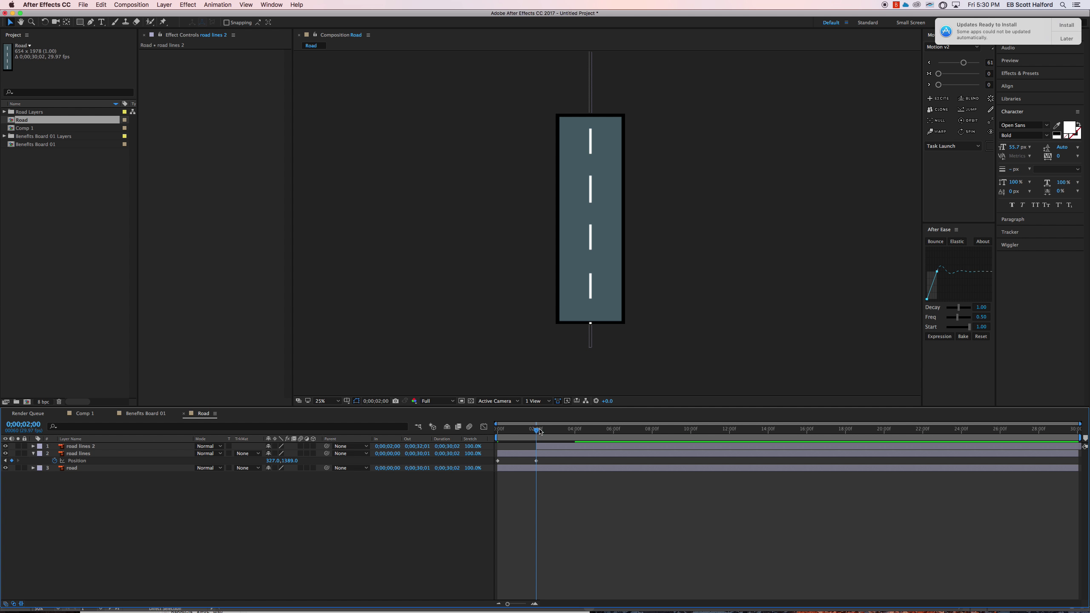
left_click_drag(540, 431, 517, 448)
left_click(519, 454)
key("Delete")
left_click(516, 481)
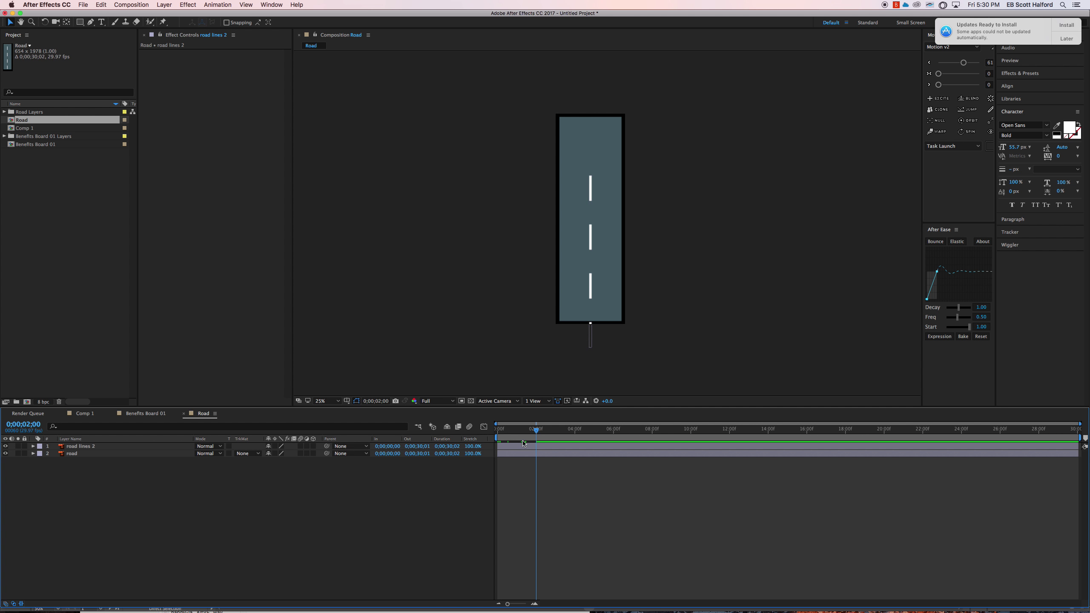
Duplicate the road lines 2 layer, reveal the duplicate's Position, and remove its keyframes.
left_click(526, 446)
key("super+d")
key("p")
left_click(529, 484)
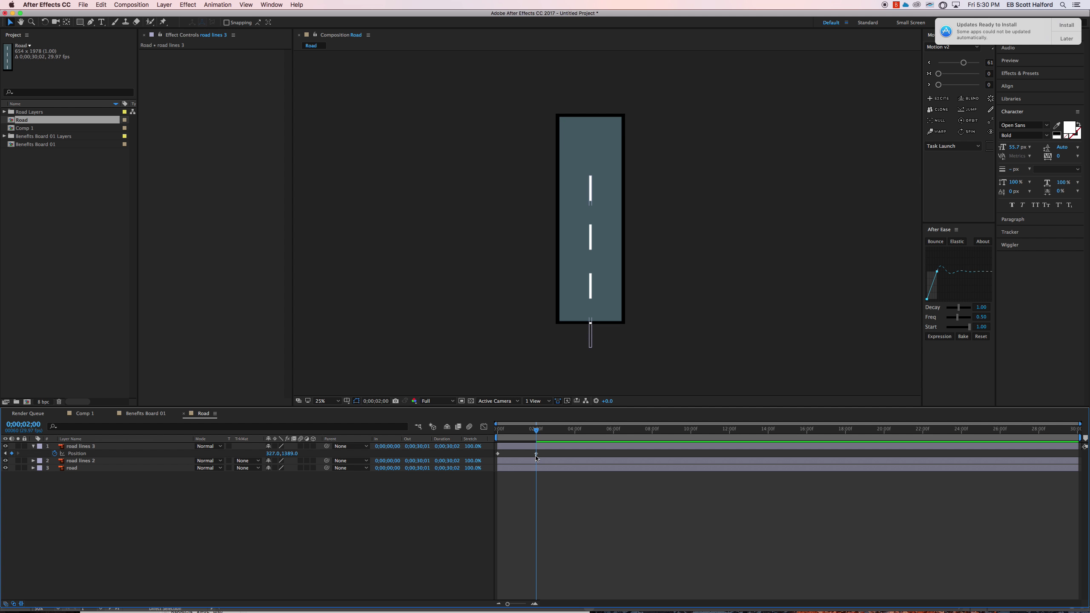
mouse_move(542, 457)
left_mouse_down()
mouse_move(468, 450)
mouse_move(587, 446)
mouse_move(507, 433)
mouse_move(536, 437)
left_mouse_up()
key("Delete")
left_click(534, 509)
Try starting the unkeyed duplicate at 0;00;01;29, compare its Position with road lines 2, and delete the duplicate.
left_click(544, 494)
left_click(532, 462)
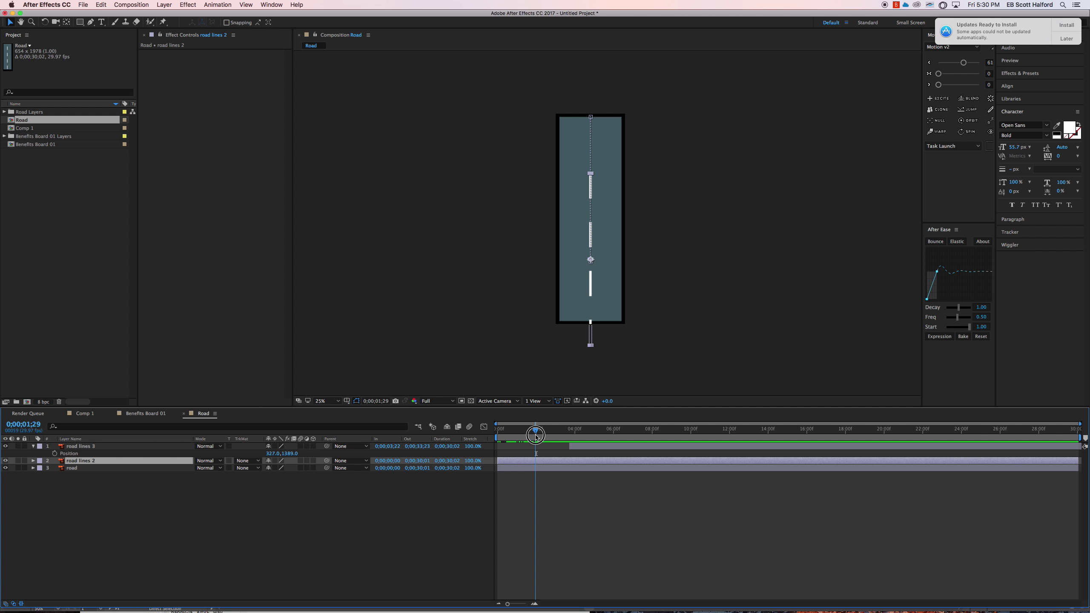
left_click(570, 507)
left_click_drag(578, 448, 544, 449)
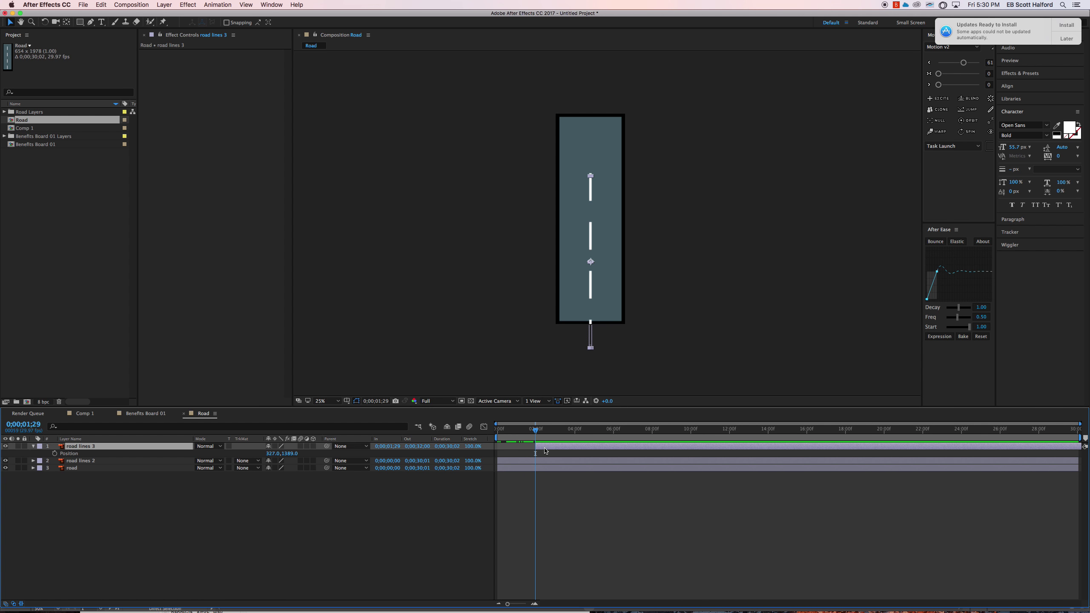
key("p")
key("p")
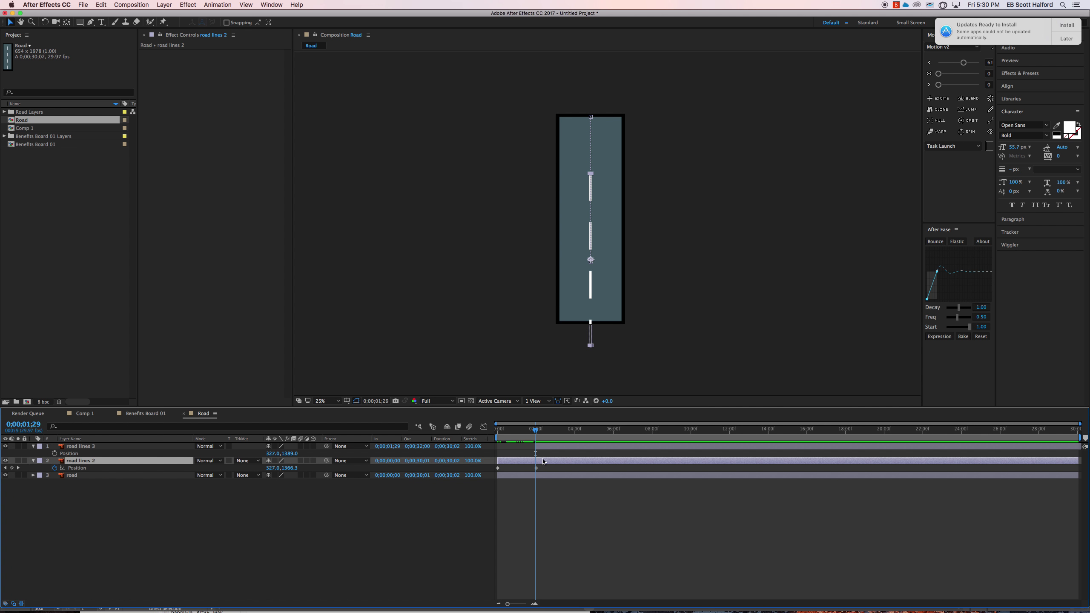
left_click(543, 447)
key("Delete")
Duplicate the road lines 2 layer with its Position keyframes and shift the duplicate to start at 0;00;01;29.
left_click_drag(541, 454, 444, 465)
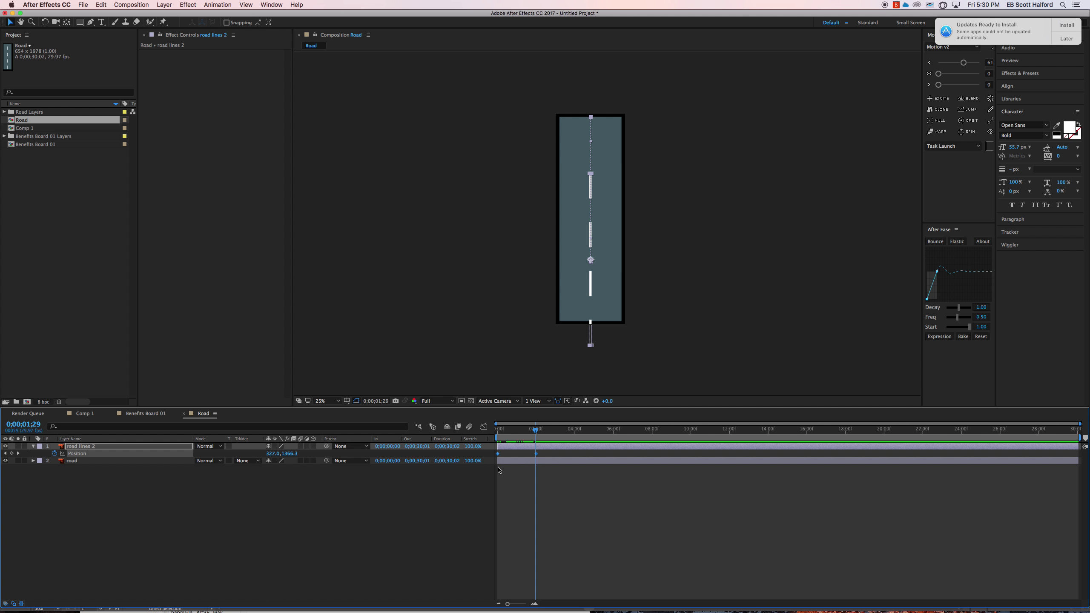
key("super+d")
left_click(522, 485)
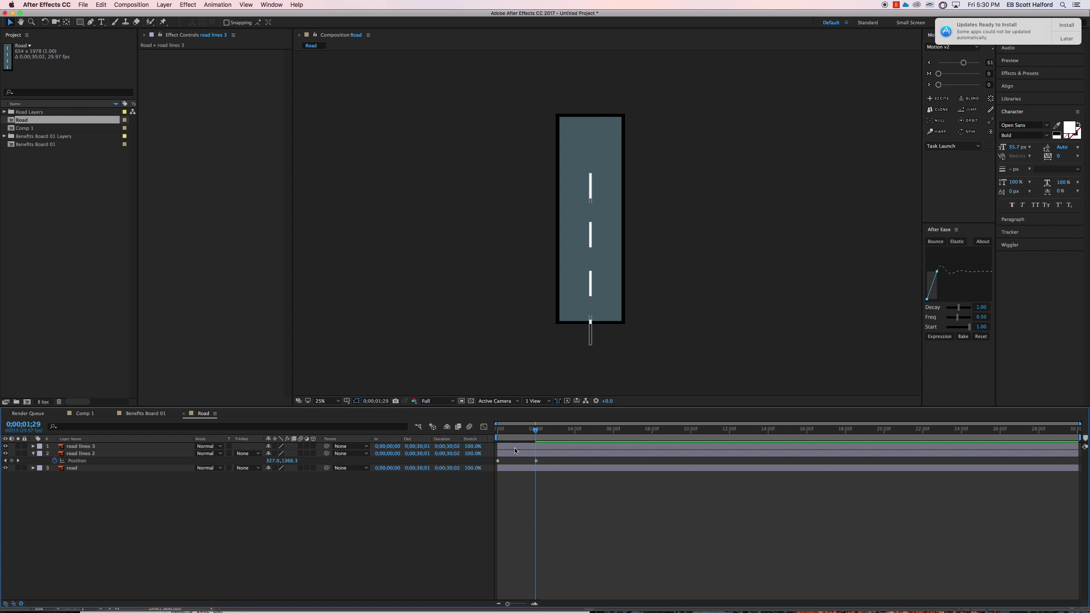
mouse_move(514, 447)
left_mouse_down()
mouse_move(561, 449)
mouse_move(552, 461)
mouse_move(501, 435)
mouse_move(546, 437)
mouse_move(527, 438)
mouse_move(522, 454)
left_mouse_up()
Shift the road lines 2 layer two frames earlier and parent it to road lines 3.
left_click(534, 461)
left_click_drag(326, 453, 327, 447)
left_click(550, 512)
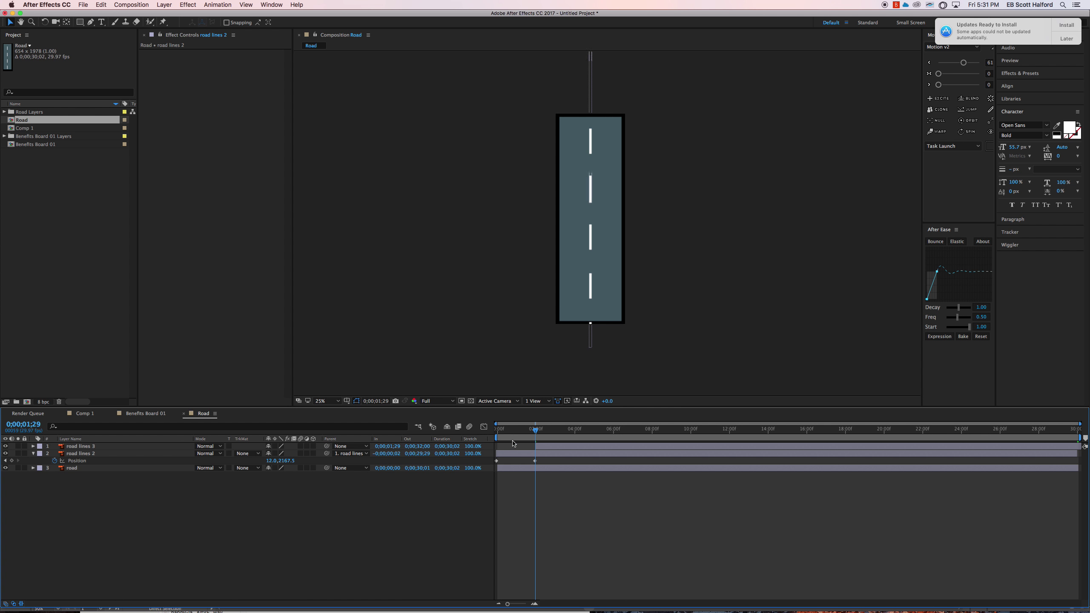
Preview the dash animation from the start and adjust the road lines 3 layer to start at 0;00;01;28.
left_click_drag(513, 432, 484, 427)
key("space")
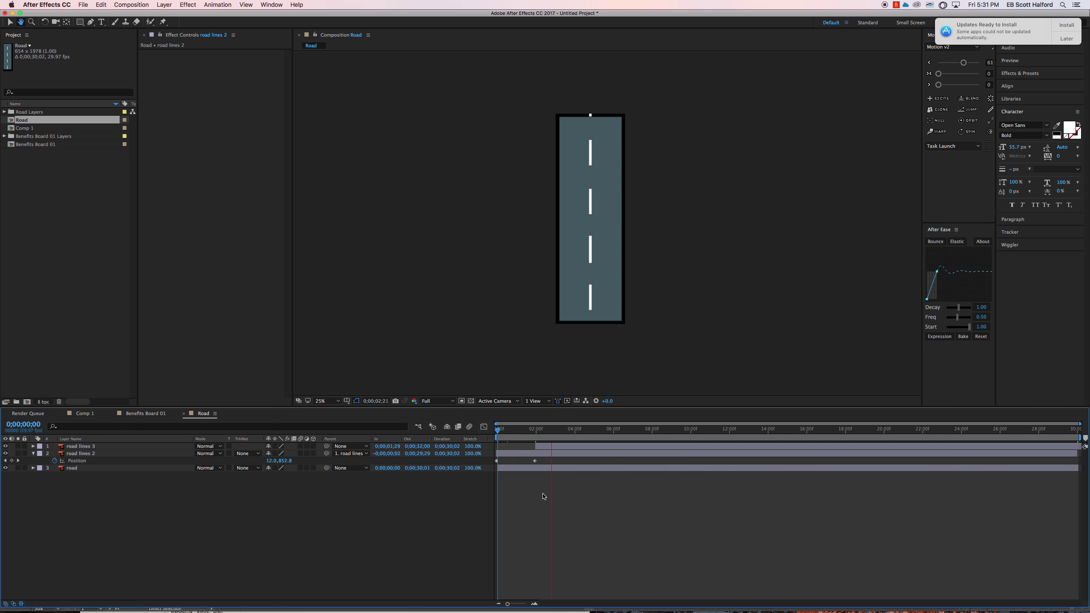
left_click(543, 455)
left_click_drag(541, 429, 549, 454)
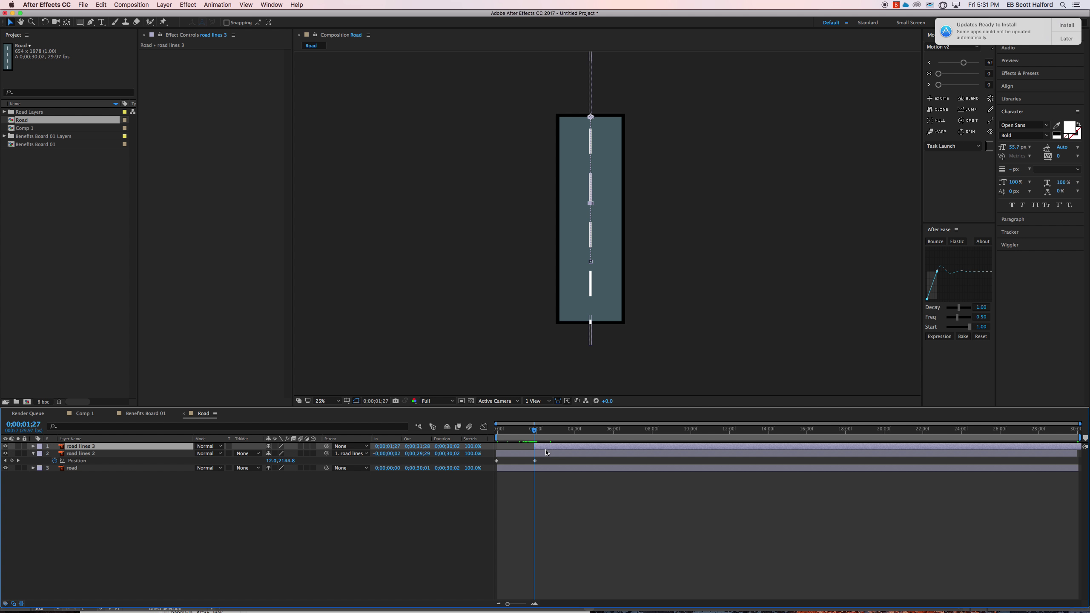
key("p")
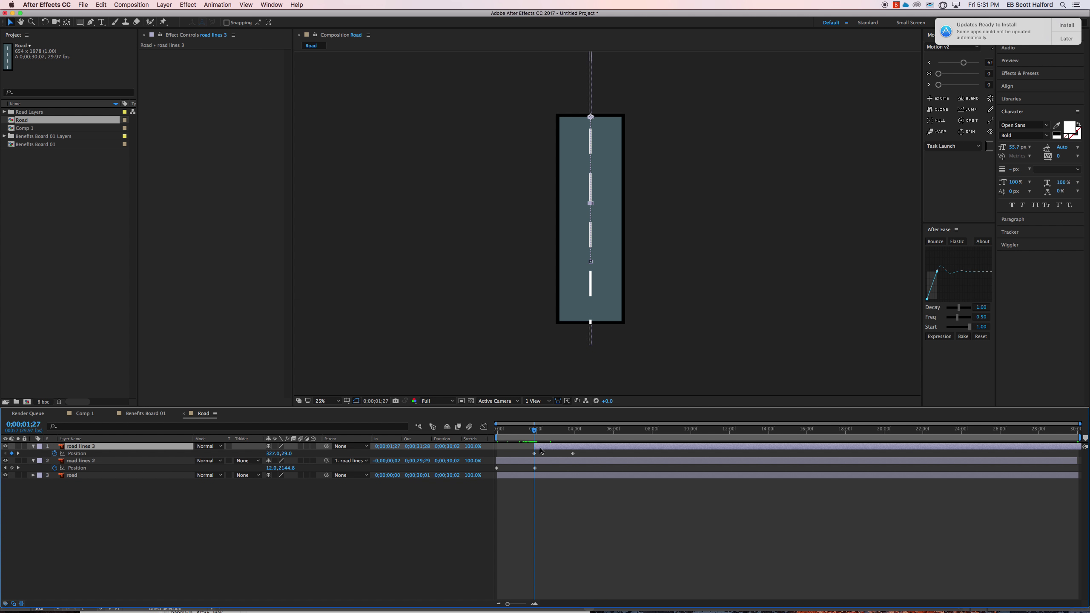
key("equal")
key("equal")
key("equal")
left_click_drag(542, 448, 586, 440)
key("minus")
key("minus")
key("minus")
left_click(561, 503)
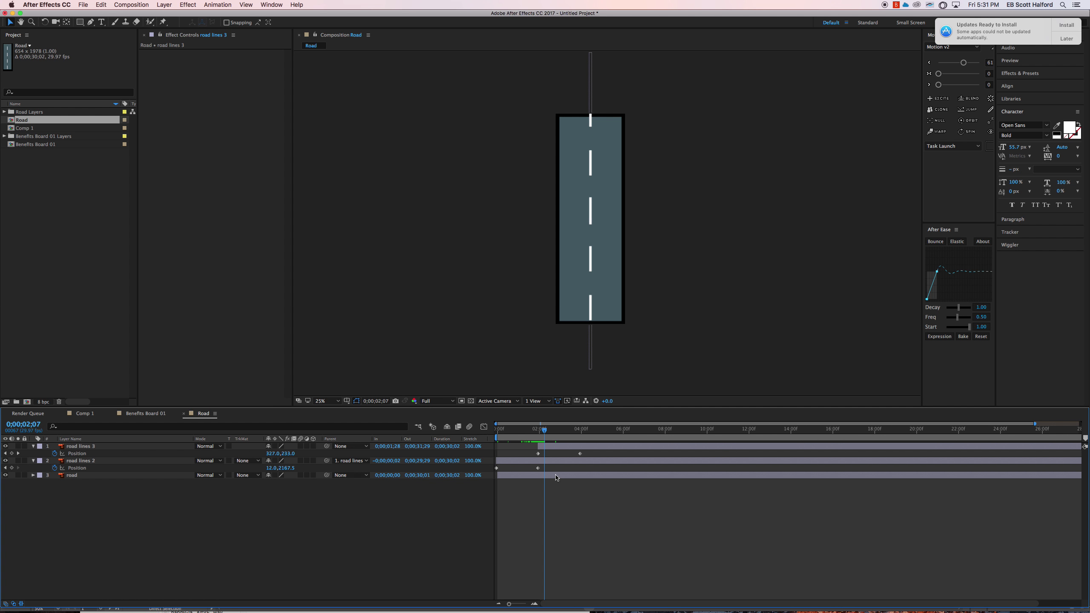
Duplicate the road lines 3 layer and remove the duplicate's Position keyframes at 0;00;01;28.
left_click(553, 449)
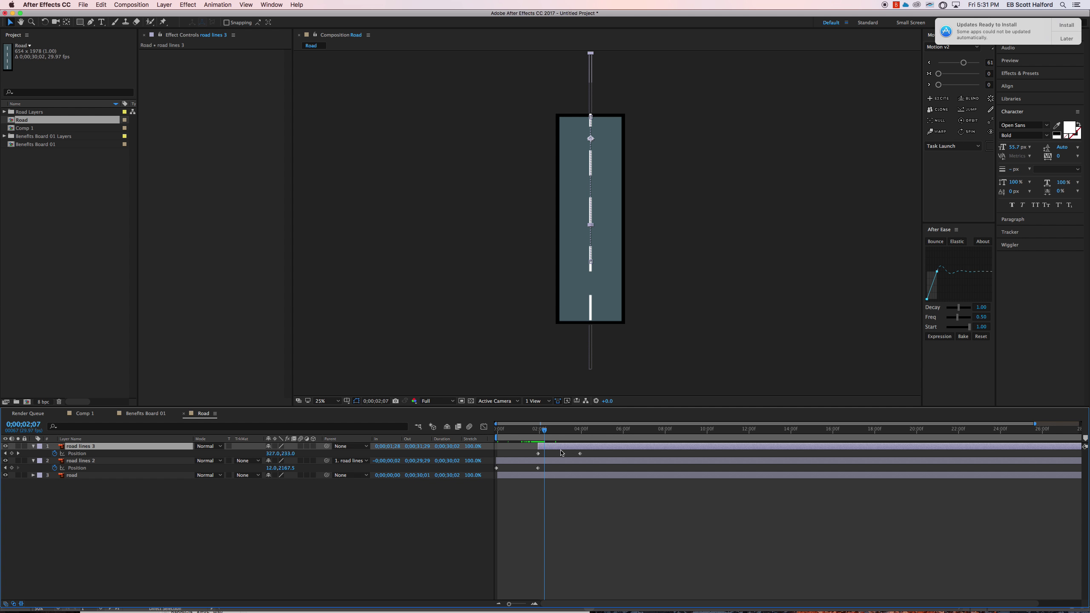
key("super+d")
key("p")
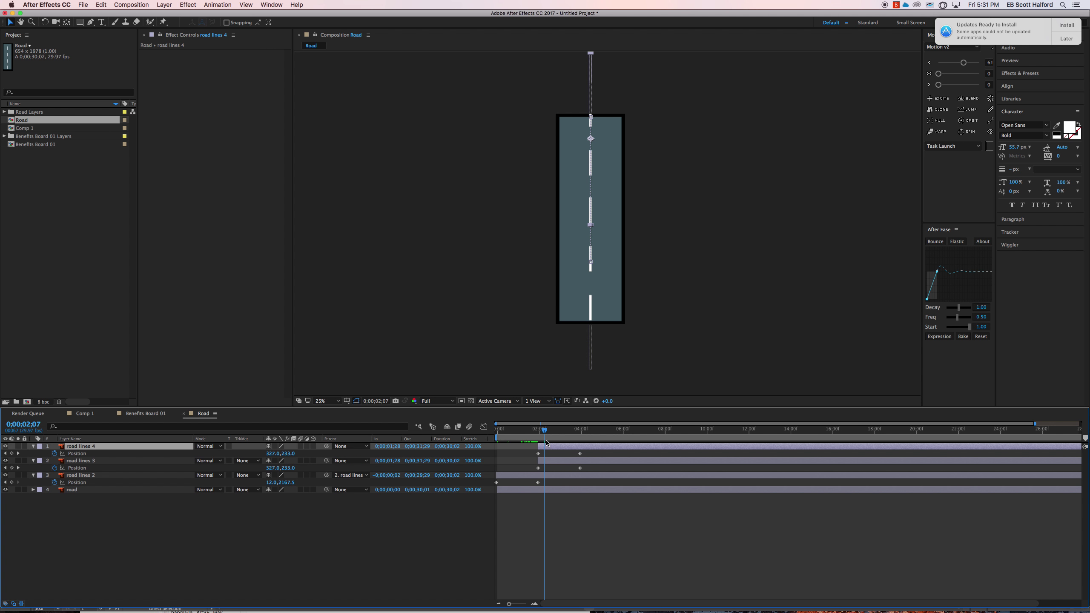
left_click_drag(545, 433, 521, 456)
key("Delete")
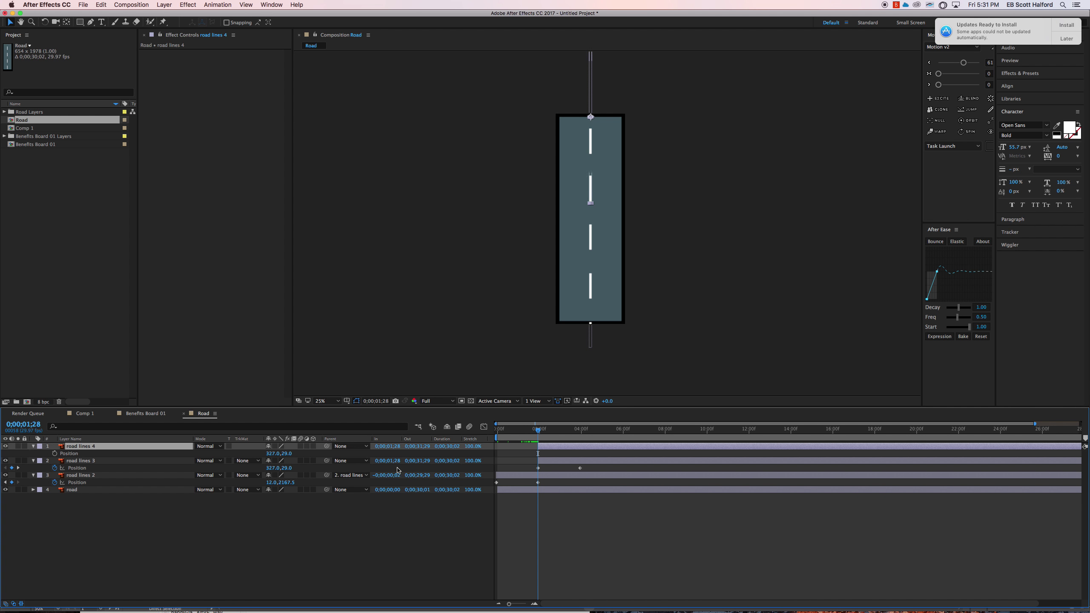
Parent the road lines 4 layer to road lines 2 and shift it to start at 0;00;00;00.
left_click_drag(326, 446, 326, 474)
mouse_move(545, 446)
left_mouse_down()
mouse_move(505, 449)
mouse_move(501, 431)
mouse_move(566, 433)
mouse_move(513, 436)
mouse_move(533, 432)
left_mouse_up()
left_click(516, 538)
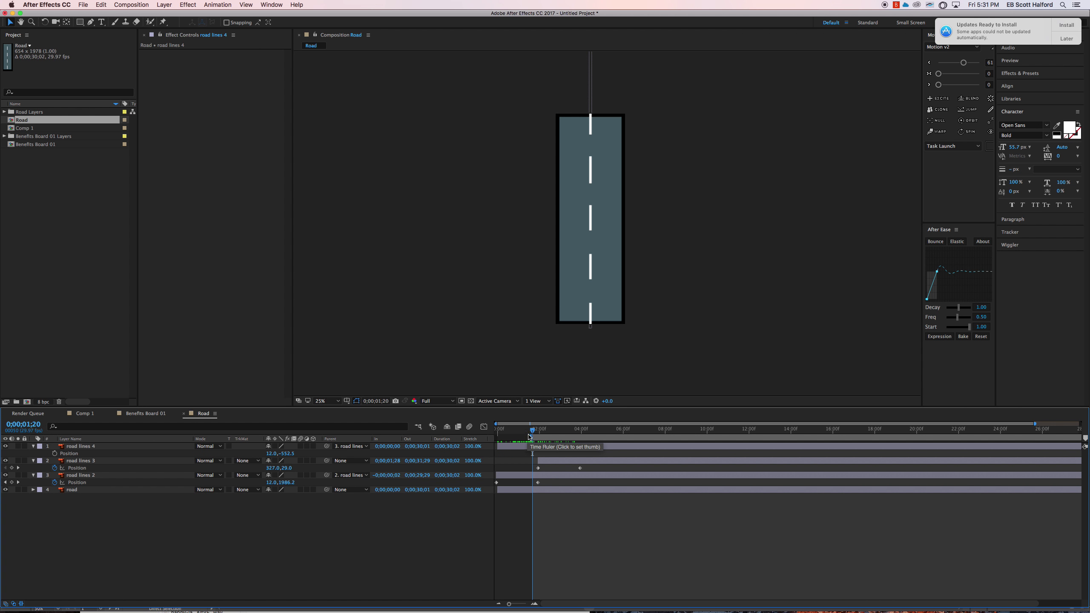
Set the work area to run from 0;00;01;22 to 0;00;03;02 and trim the composition to it.
mouse_move(532, 432)
left_mouse_down()
mouse_move(576, 433)
mouse_move(533, 432)
left_mouse_up()
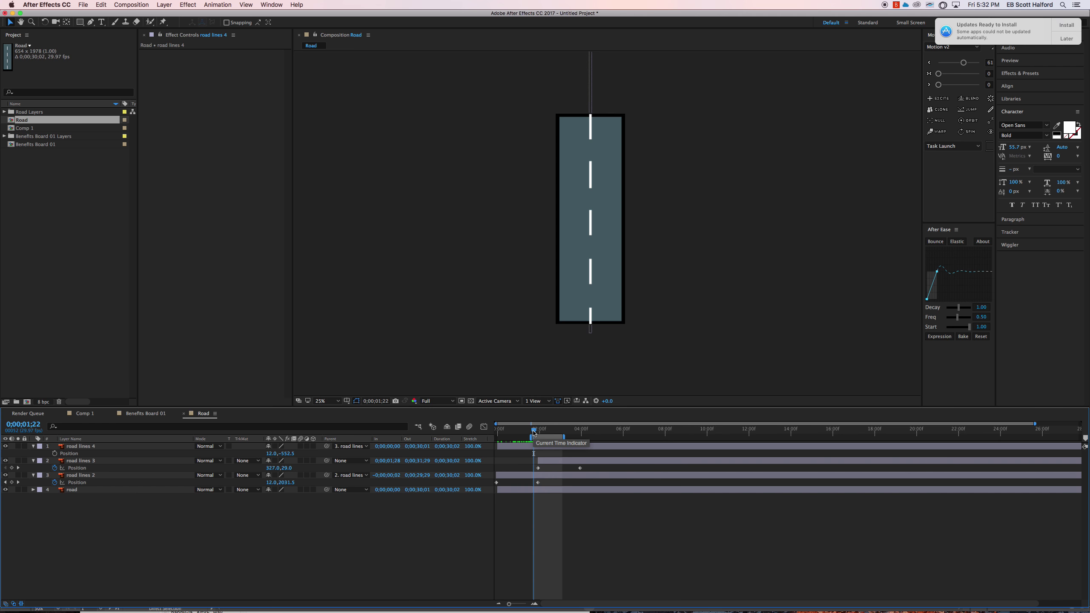
right_click(542, 438)
key("Return")
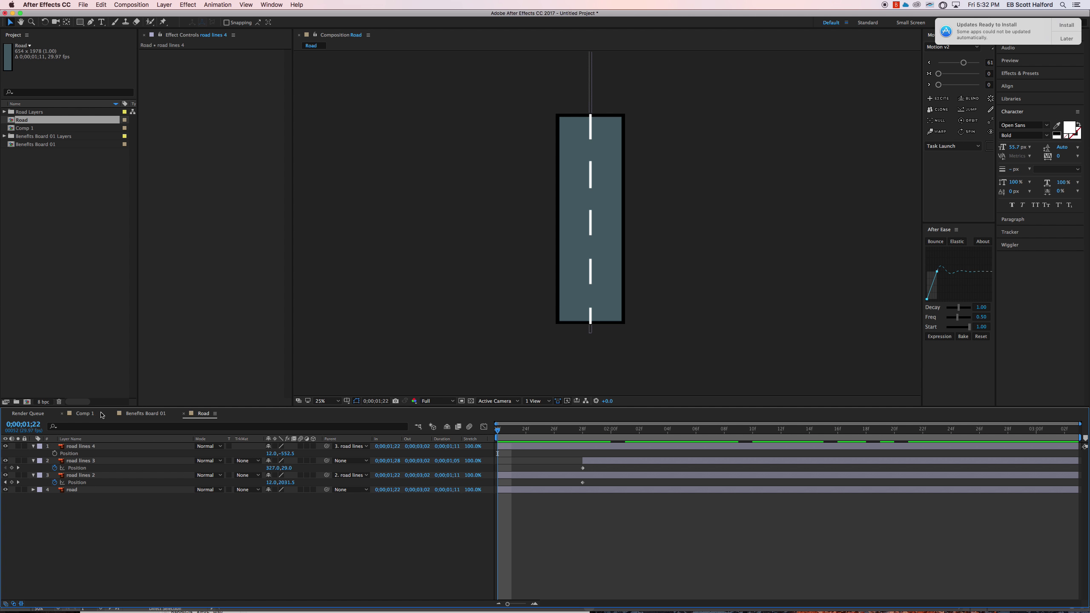
Open the Benefits Board 01 composition and rename the Road composition in the project to Road Art.
left_click(148, 414)
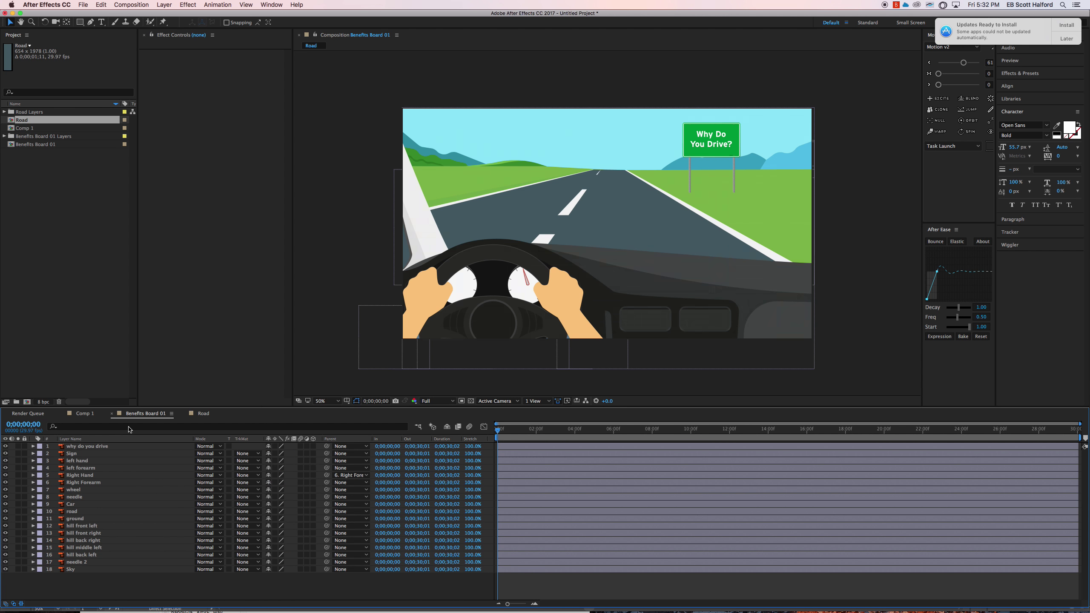
left_click(56, 260)
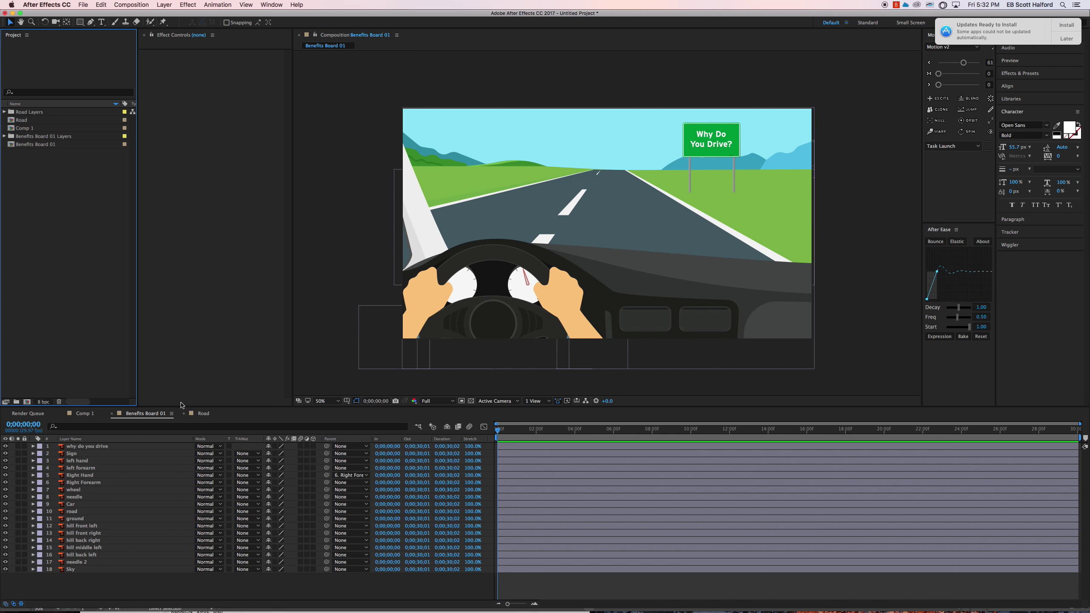
left_click(13, 121)
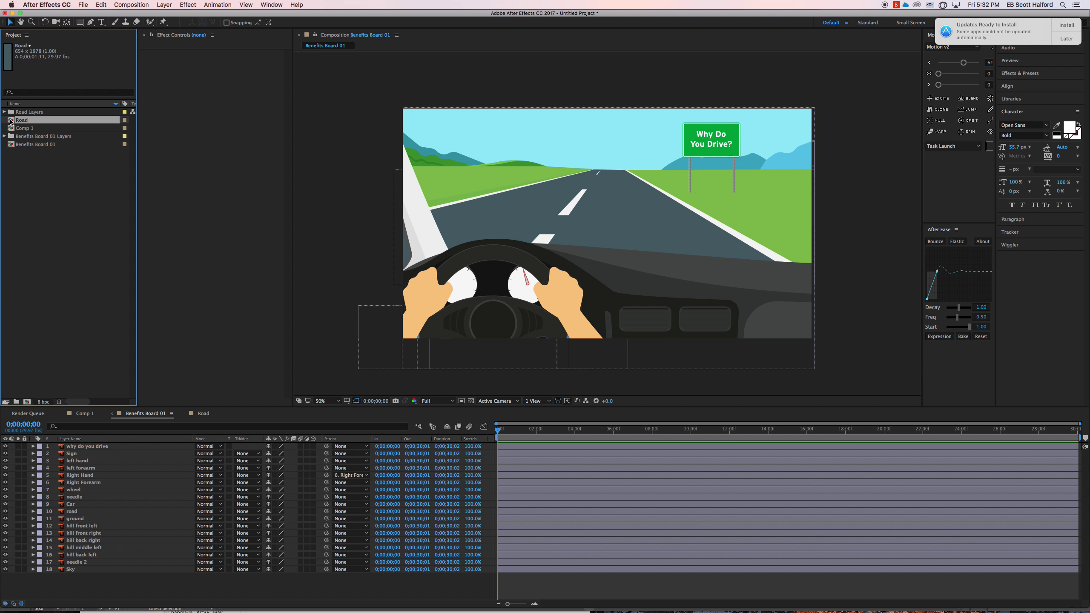
left_click(36, 316)
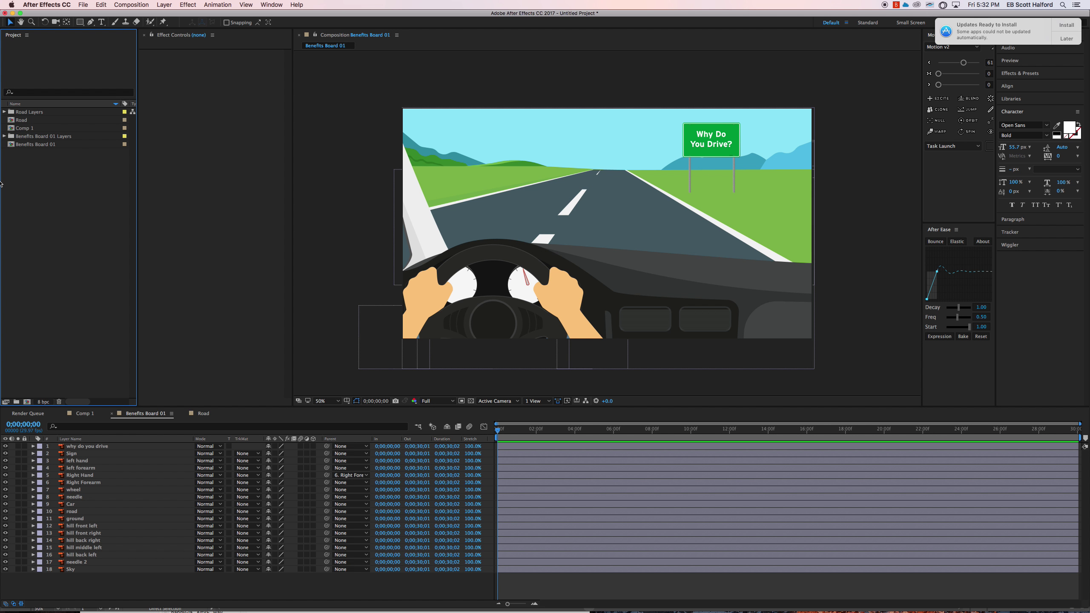
left_click(22, 121)
key("Return")
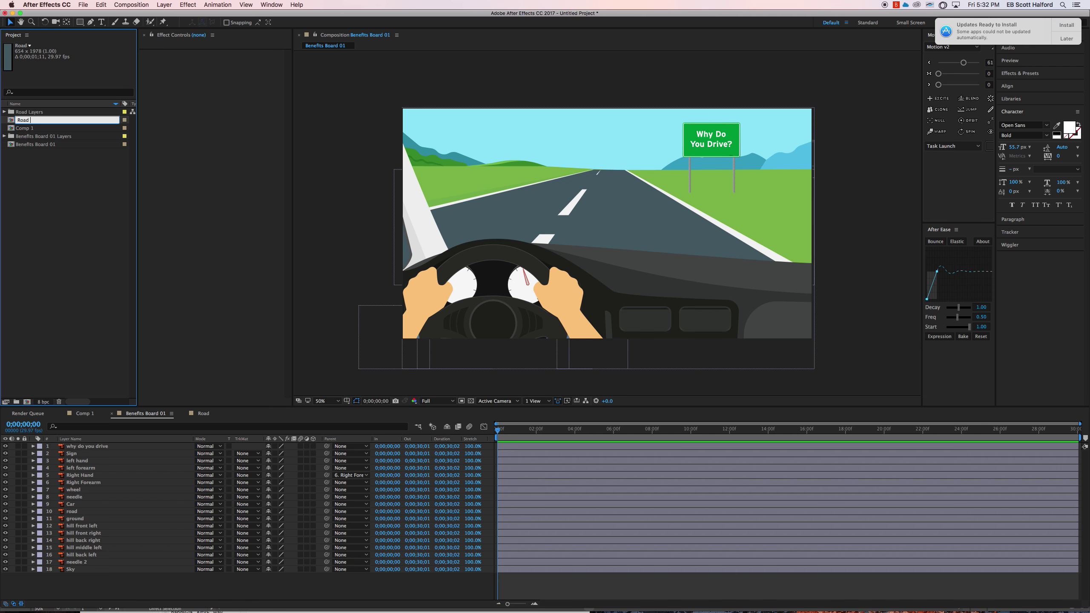
type("Ary")
key("Return")
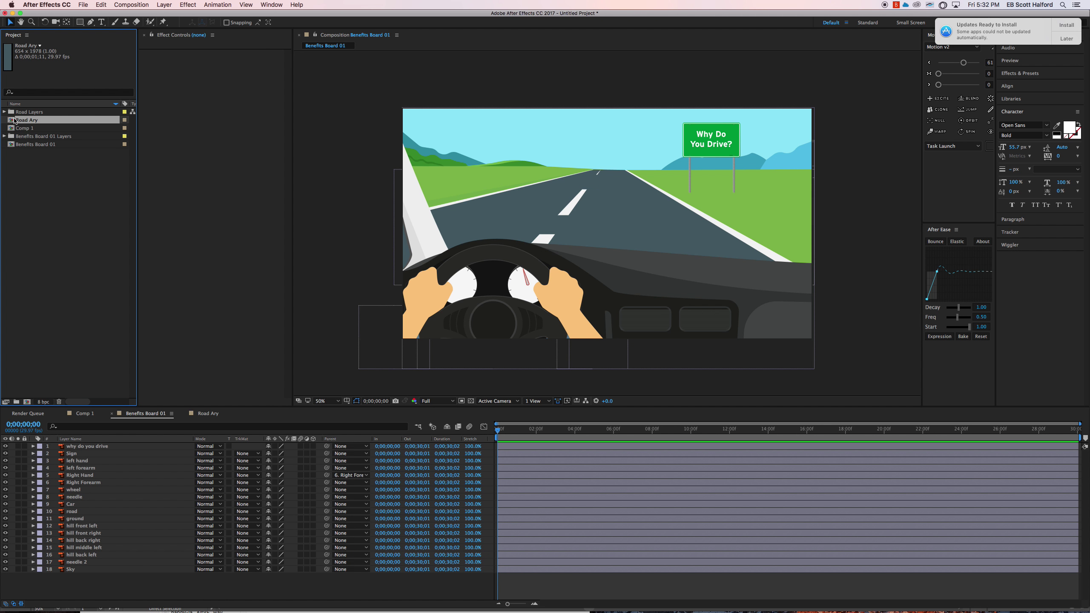
key("Return")
key("Right")
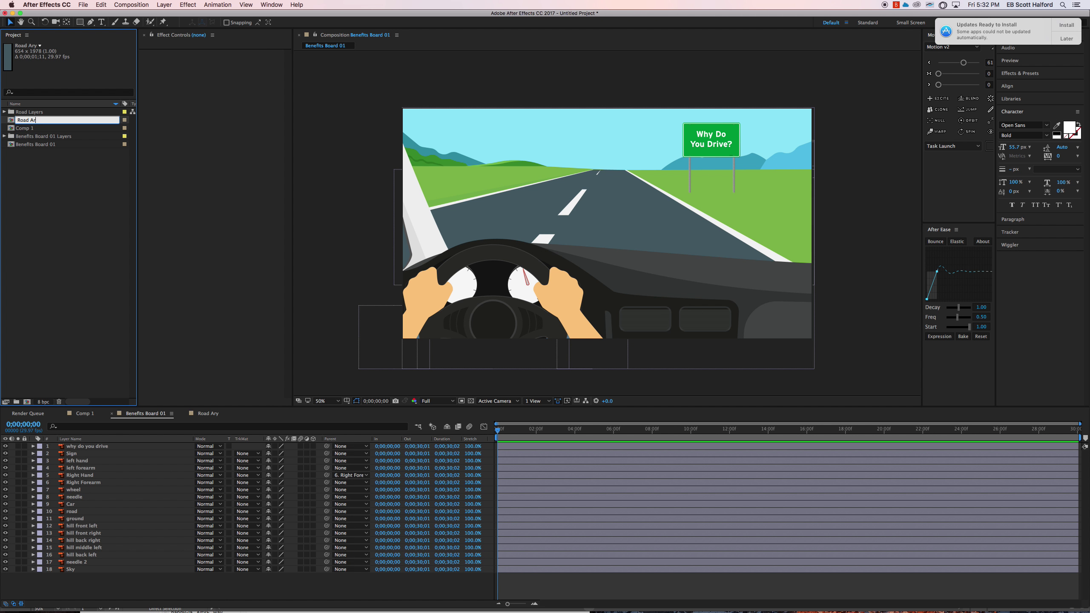
type("t")
key("Return")
Create a new HDTV 1080 29.97 composition named road and add the Road Art composition to it as a layer.
left_click(64, 373)
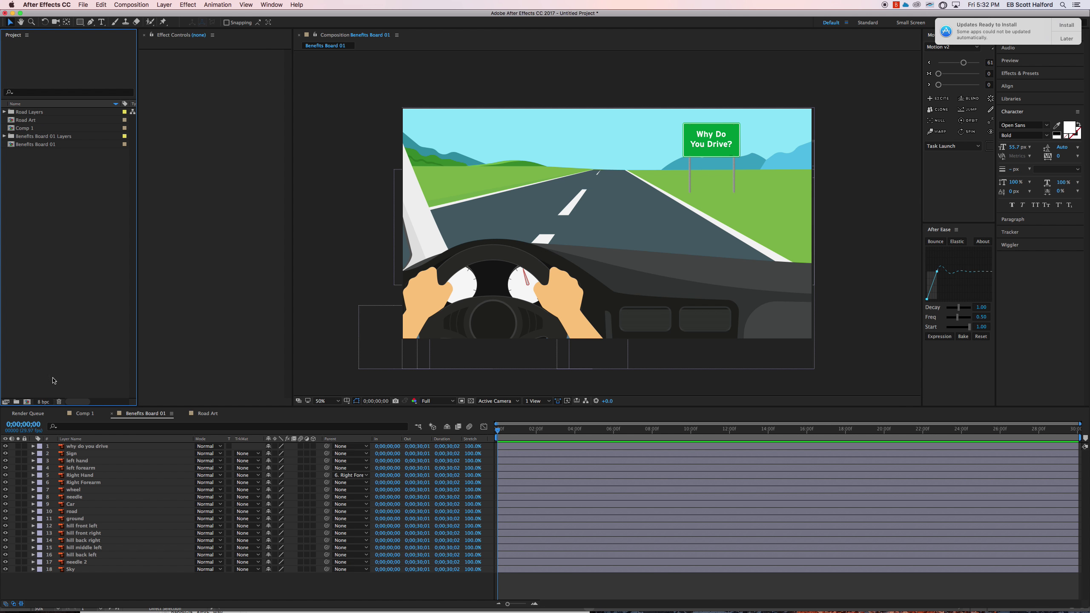
left_click(26, 401)
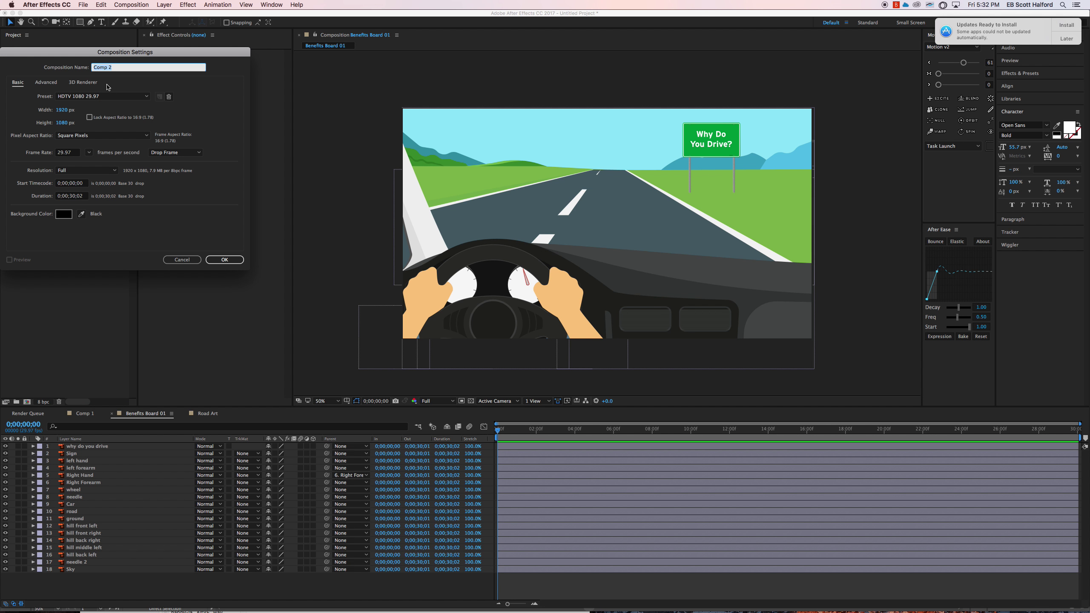
key("BackSpace")
type("road")
key("Return")
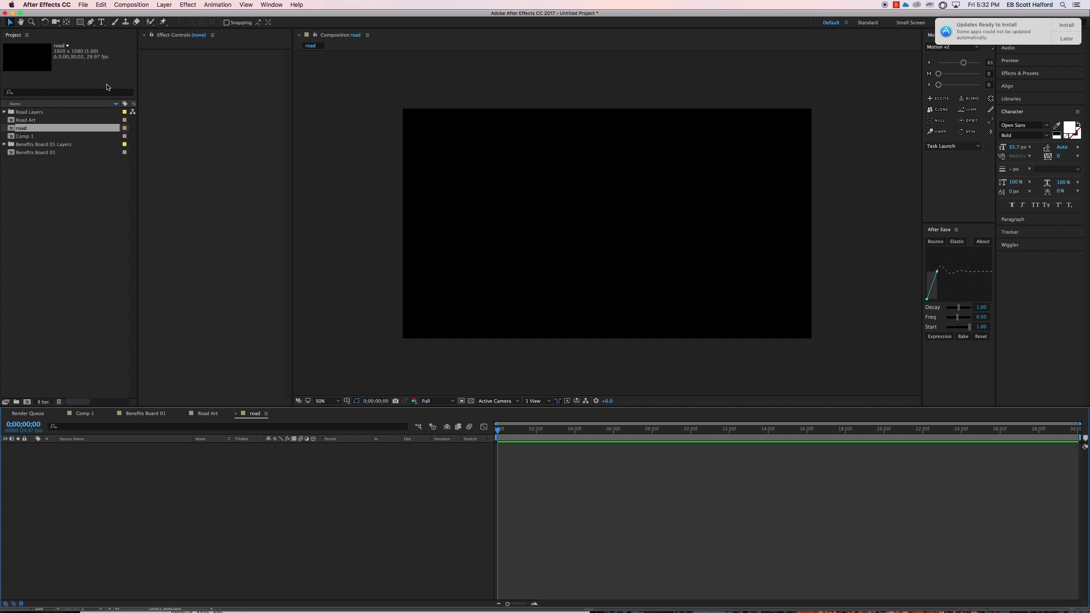
left_click(62, 173)
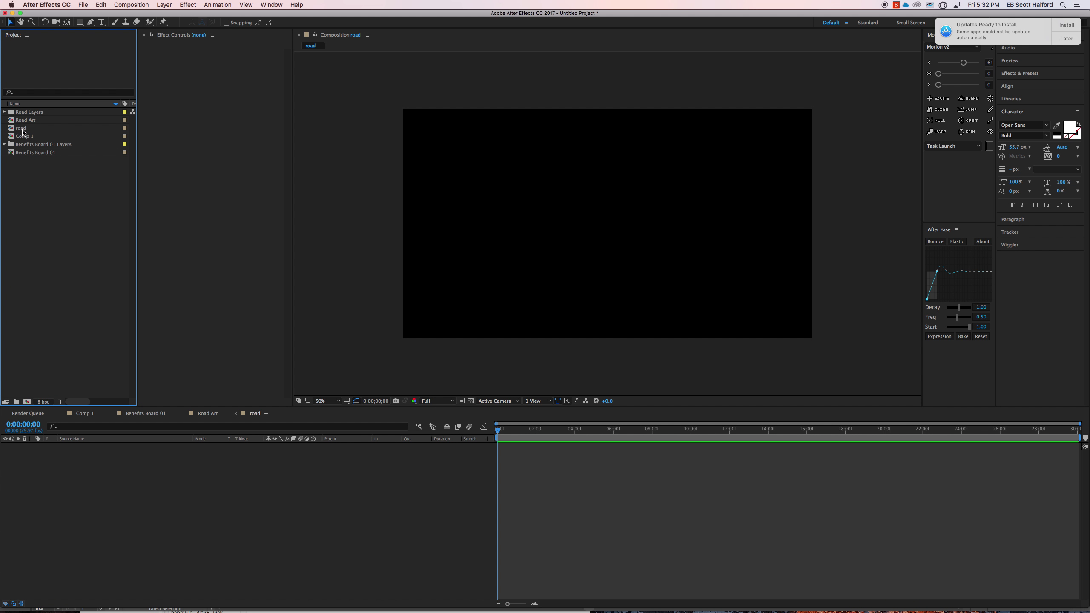
left_click_drag(24, 120, 209, 479)
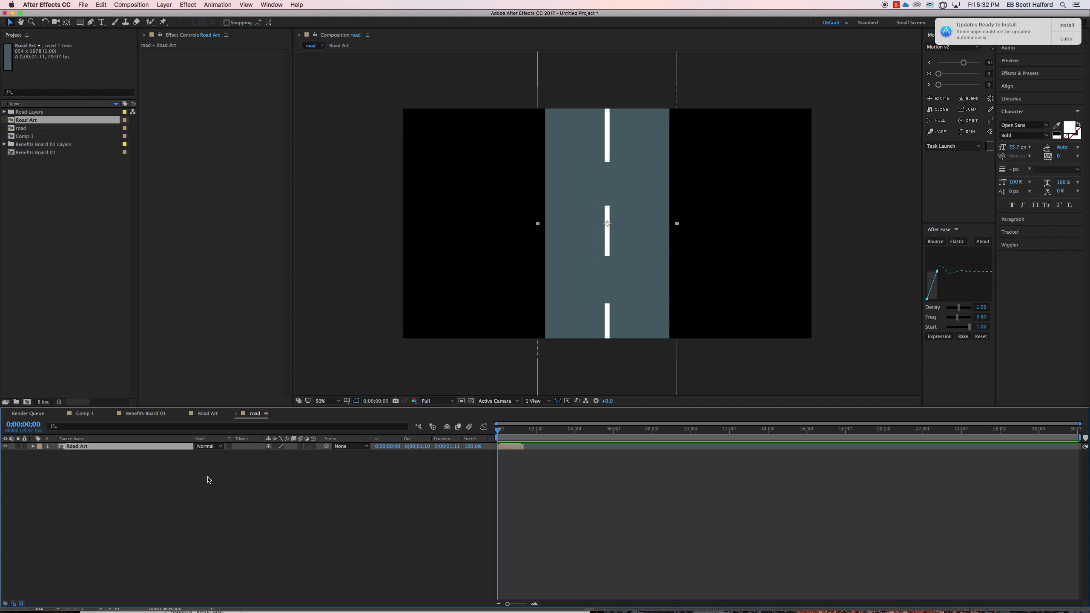
Make the Road Art layer 3D and set its X Rotation to -84° so the road recedes into the distance.
left_click(313, 446)
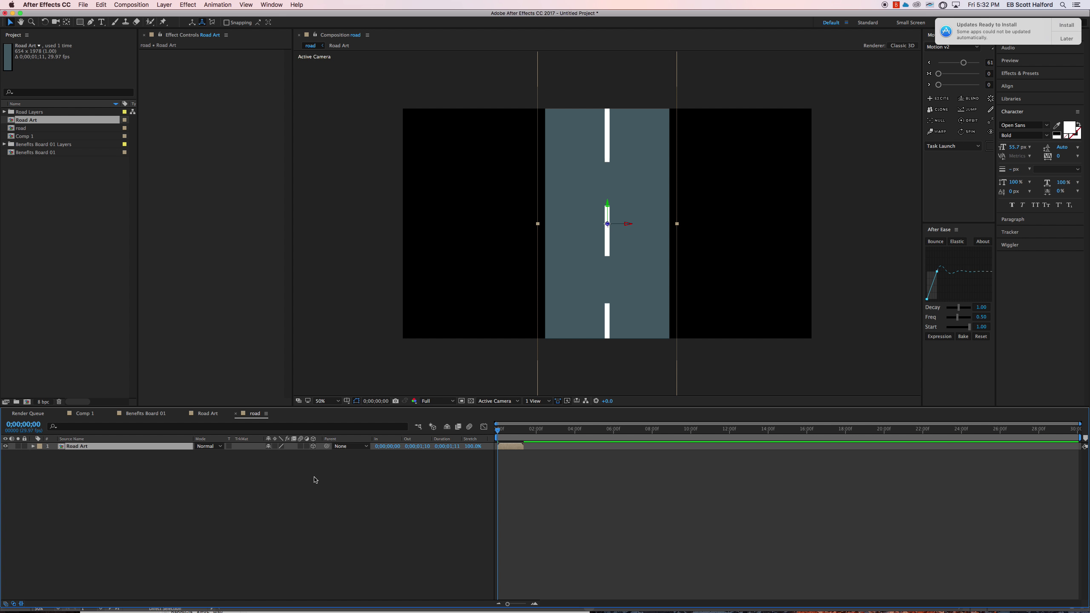
key("r")
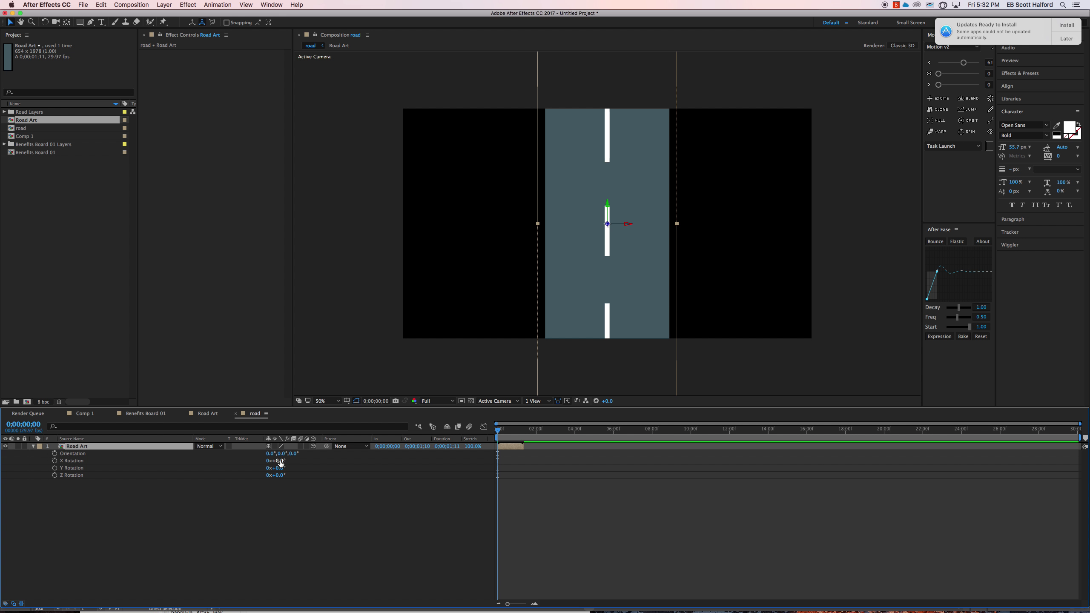
left_click_drag(280, 462, 247, 467)
left_click(374, 521)
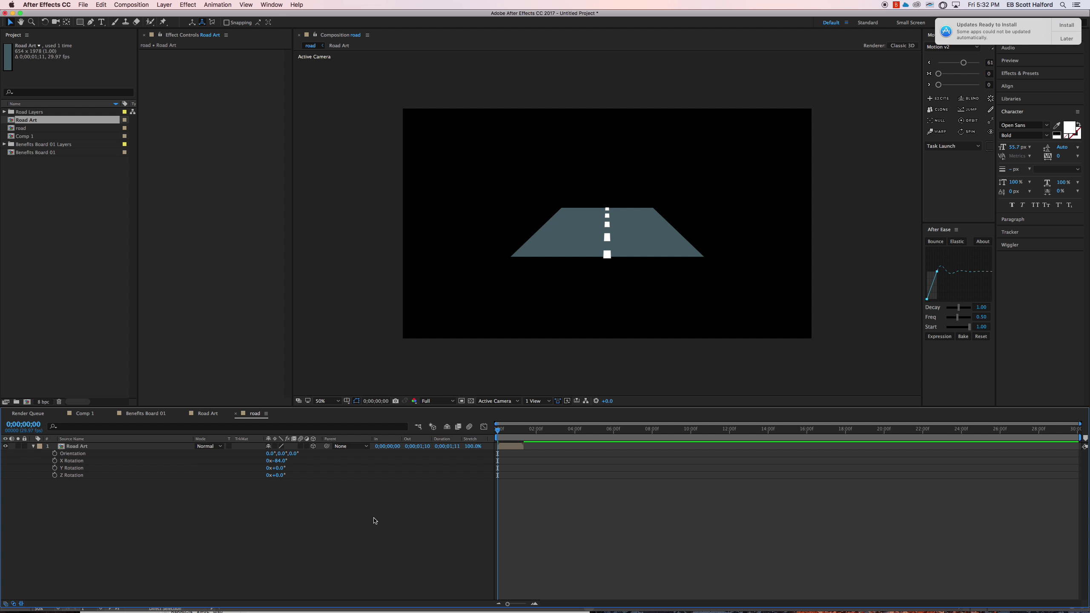
Add a two-node camera with the 28mm preset to the road composition.
key("super+alt+shift+c")
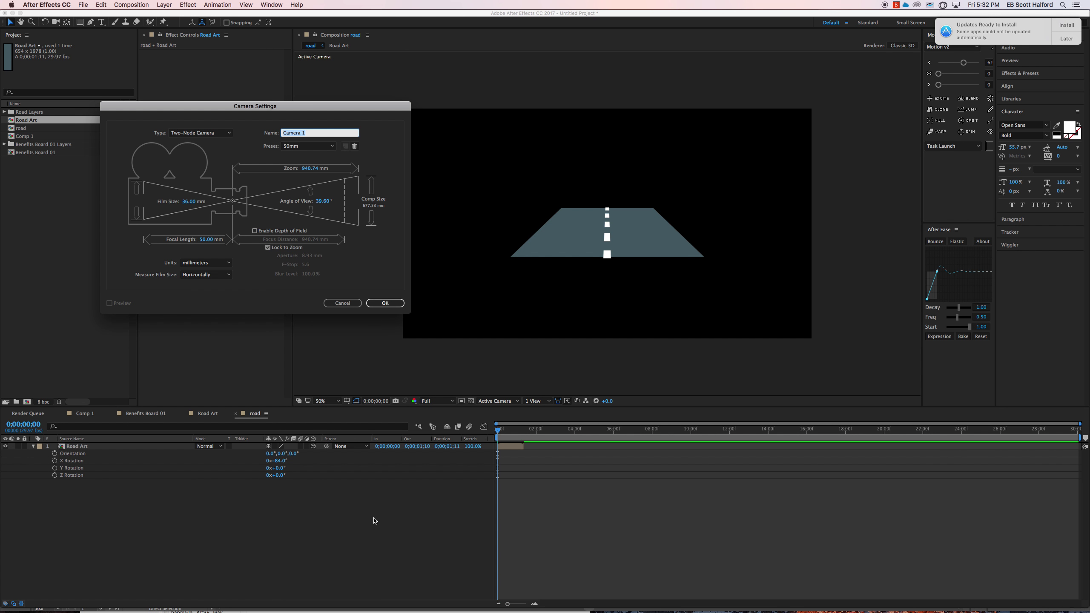
left_click(326, 146)
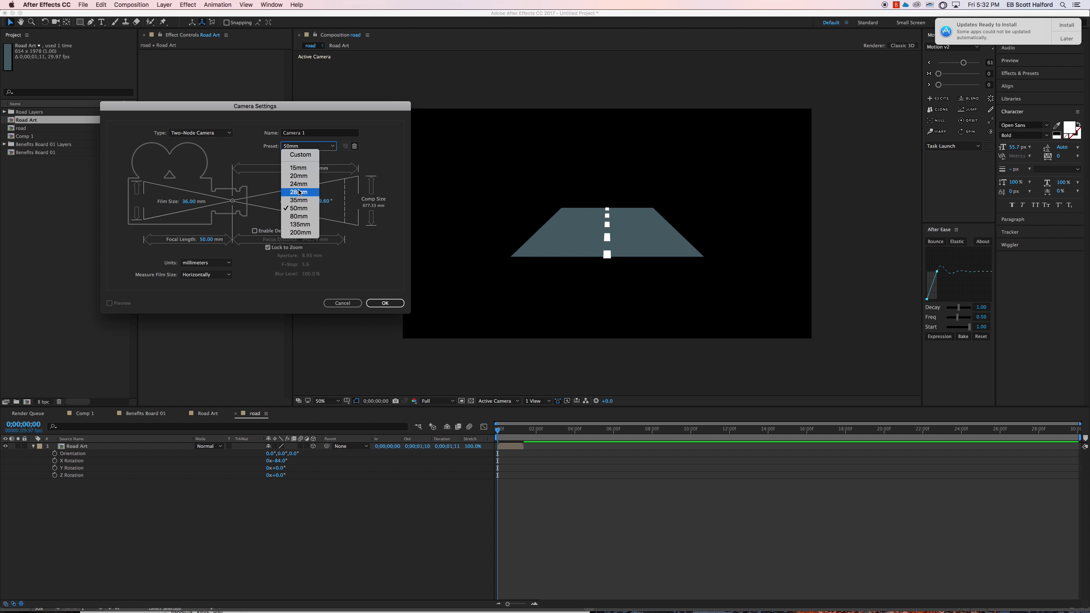
left_click(299, 192)
left_click(384, 303)
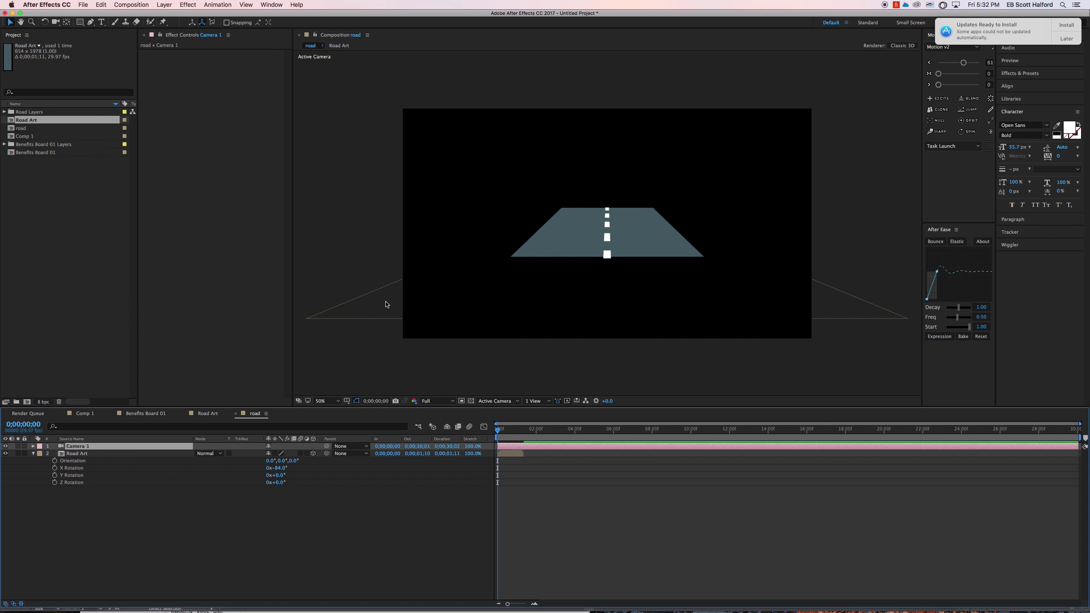
Move the Road Art layer closer to the camera, then raise it and shift it left so the dashes run diagonally.
key("super+Tab")
left_click(362, 310)
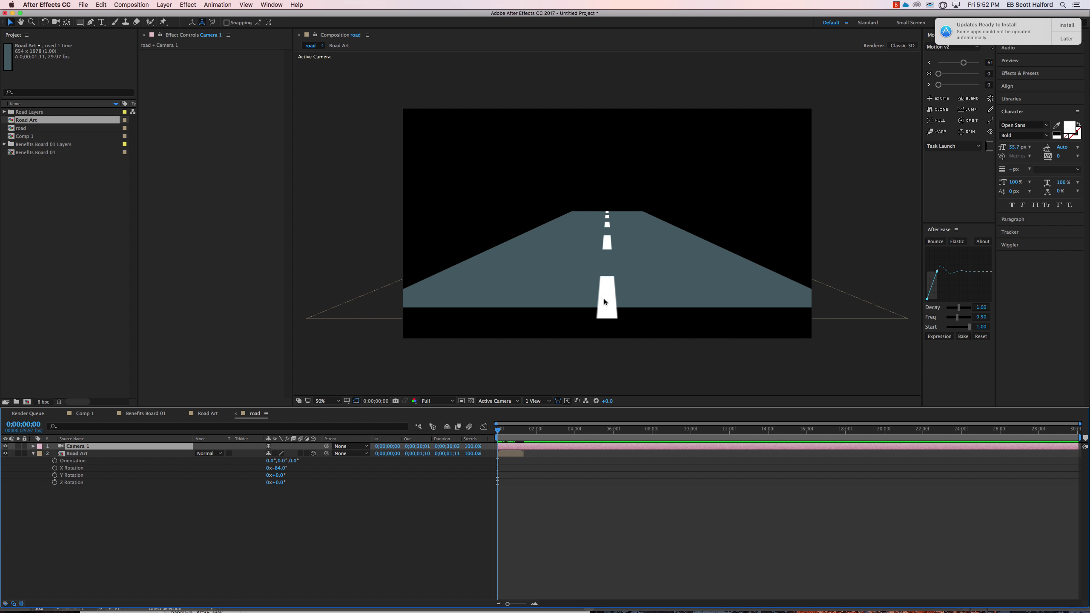
left_click(650, 283)
left_click_drag(651, 283, 617, 218)
left_click_drag(630, 265, 618, 263)
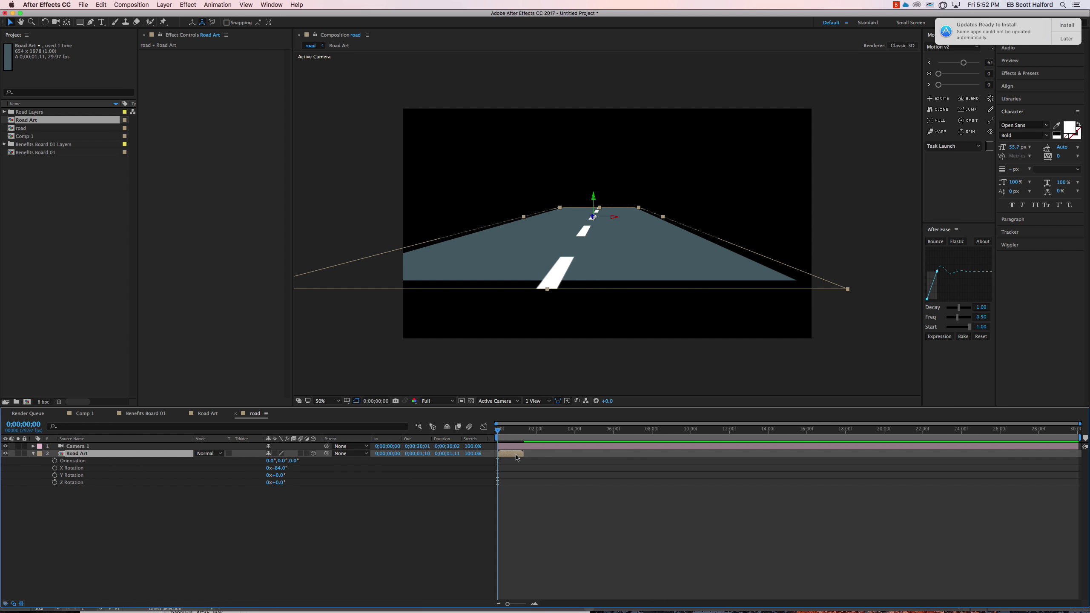
Enable time remapping on the Road Art layer and loop it with the expression loopOut("Cycle").
key("super+alt+t")
left_click(48, 460, "alt")
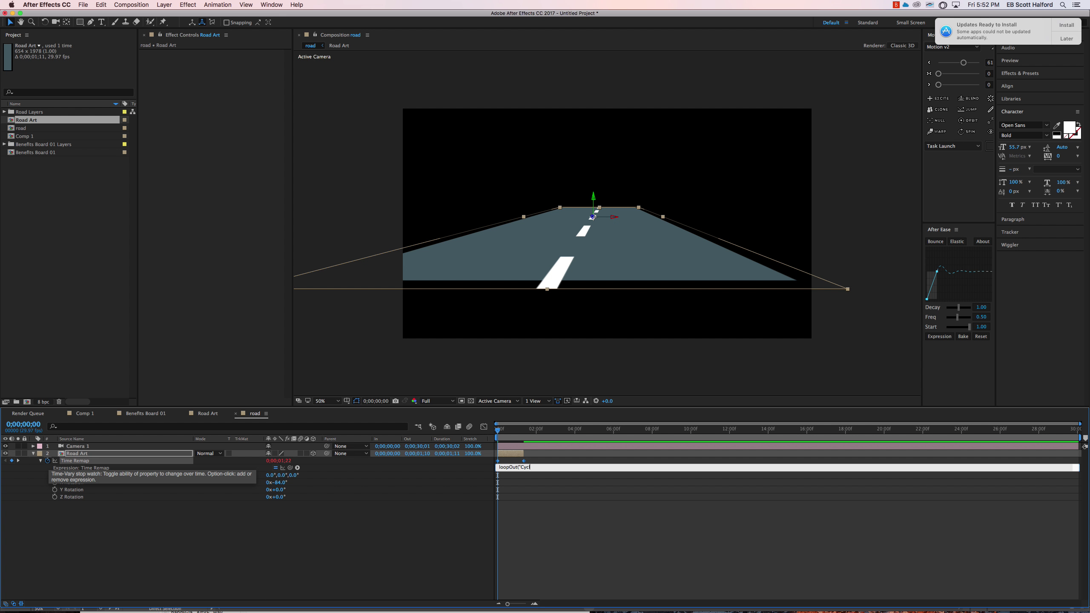
key("Return")
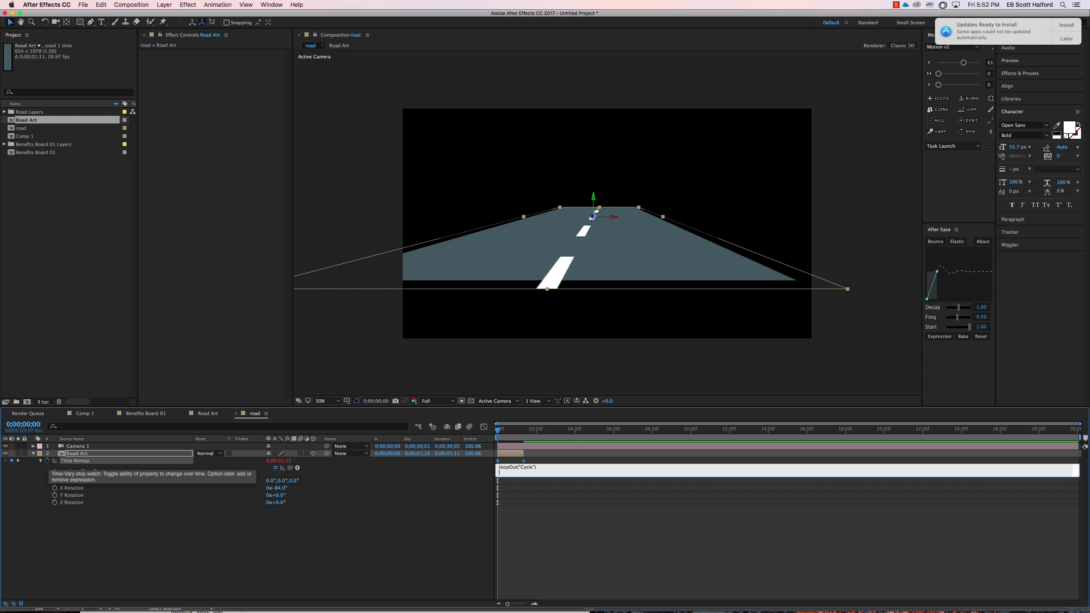
left_click(506, 460)
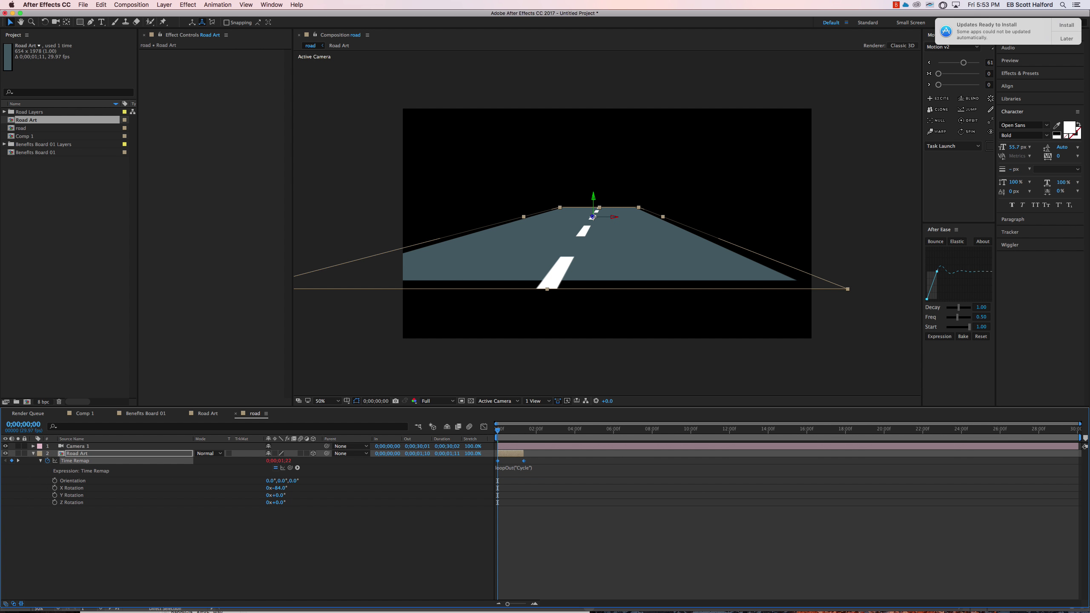
Extend the Road Art layer's end to 0;00;15;23 and preview the looping dashes.
left_click_drag(523, 454, 802, 454)
key("space")
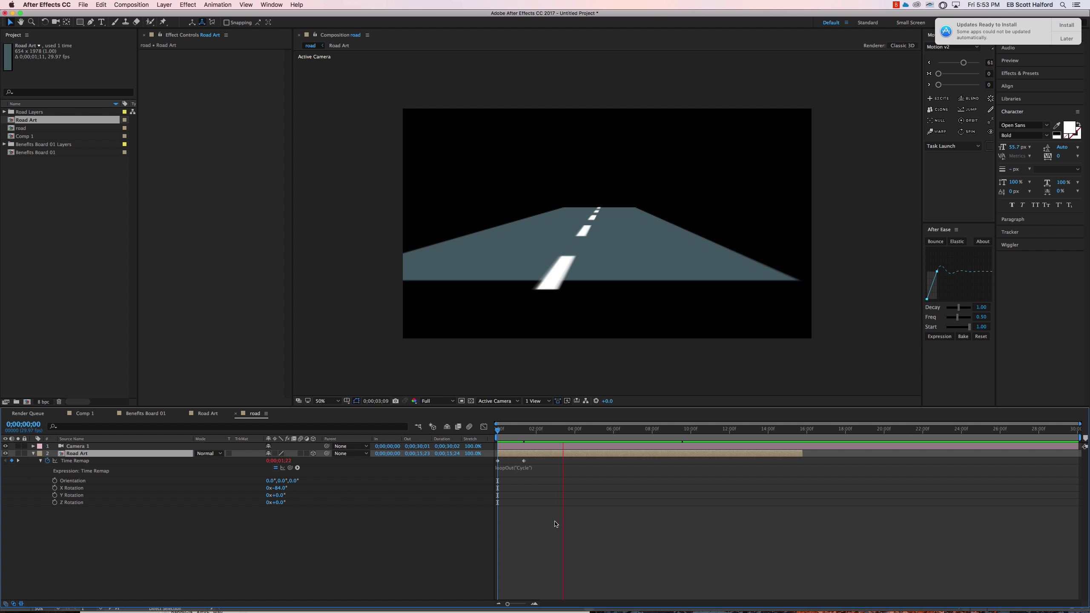
key("space")
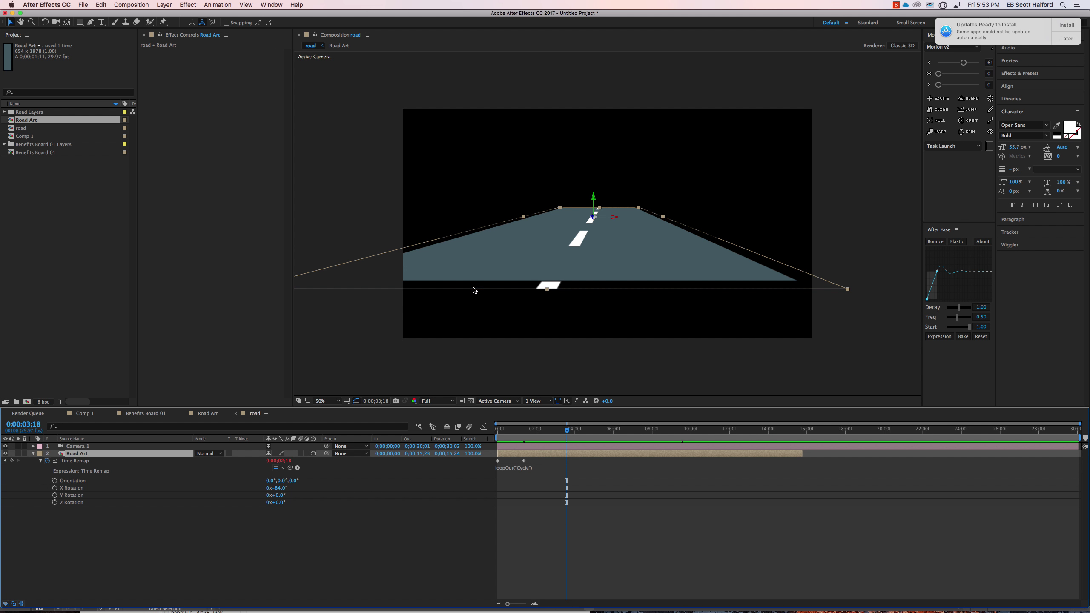
Open the Road Art layer in a Layer viewer and widen it beside the road composition to show the whole road.
double_click(540, 456)
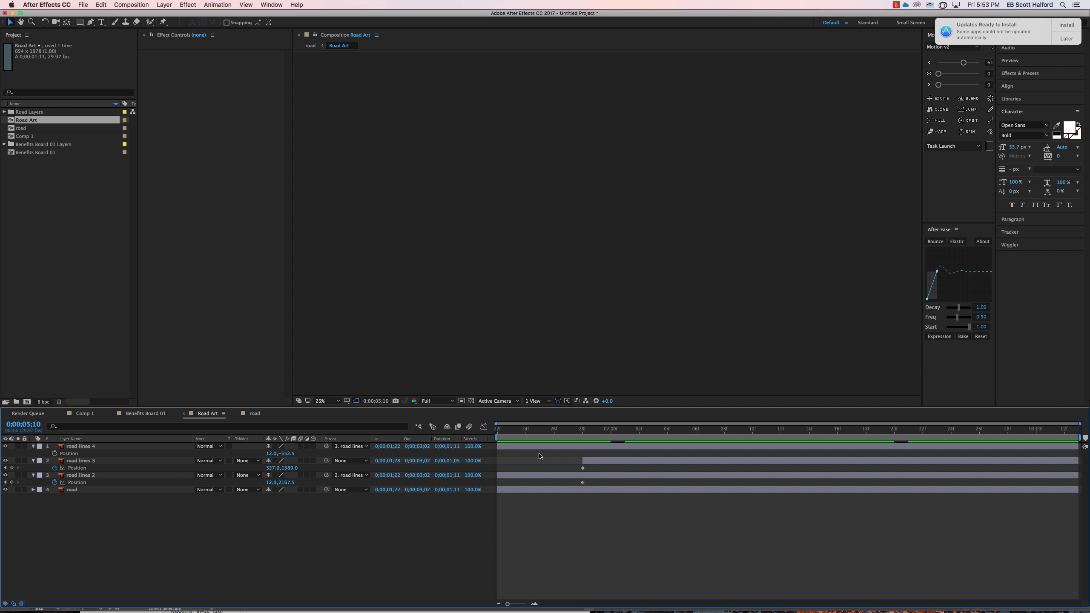
key("Tab")
left_click(551, 524)
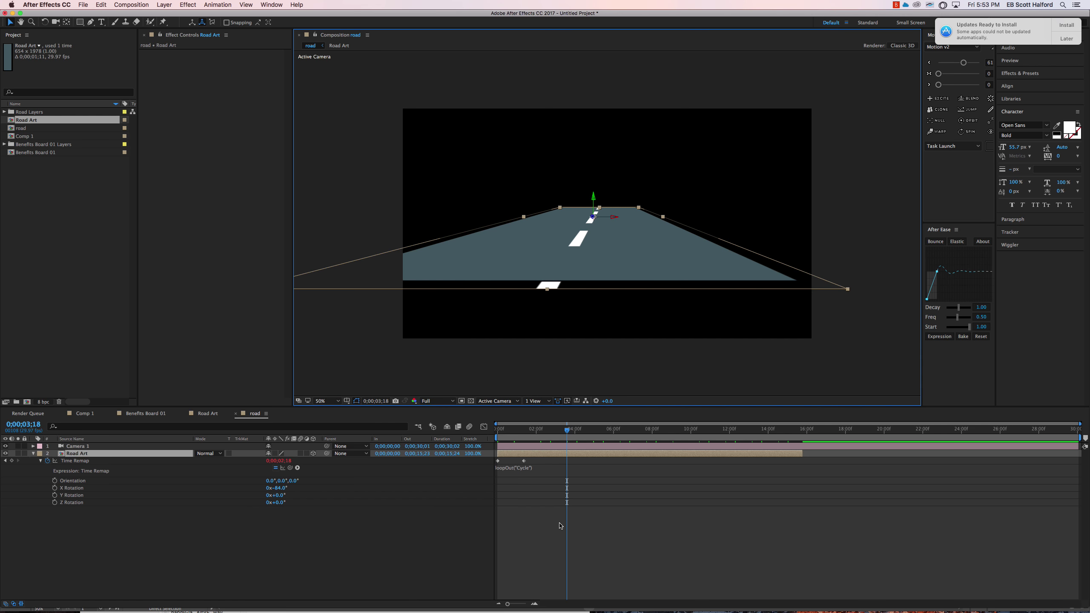
right_click(555, 457)
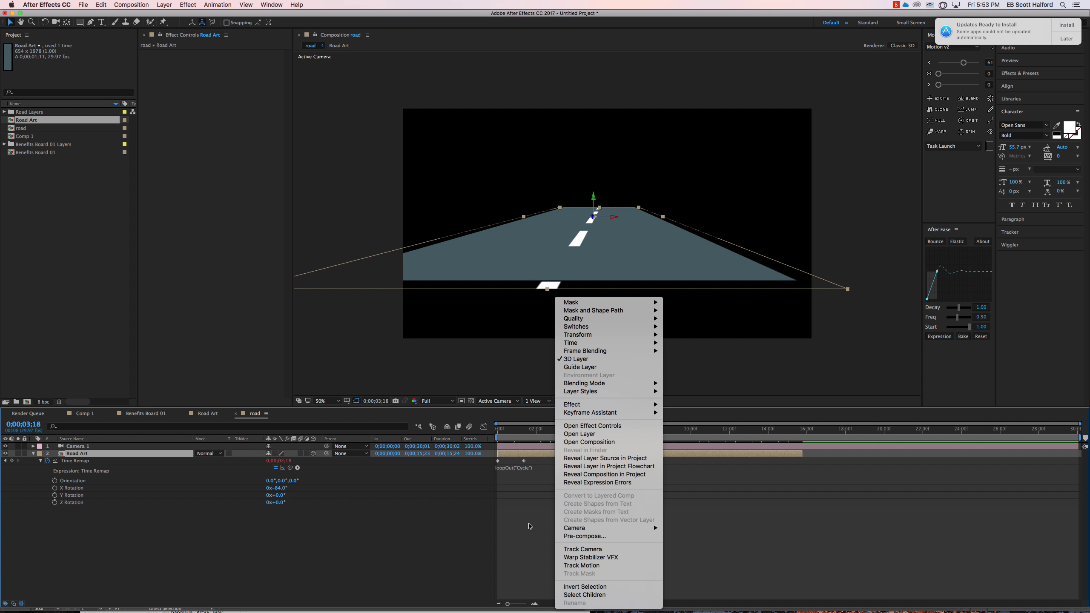
left_click(579, 434)
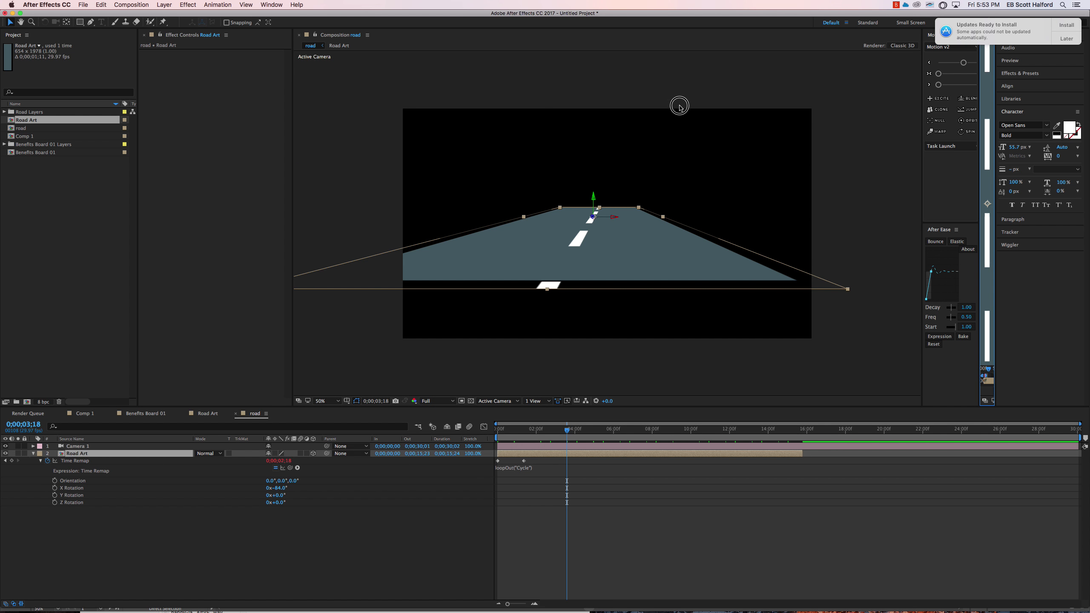
left_click_drag(922, 136, 645, 136)
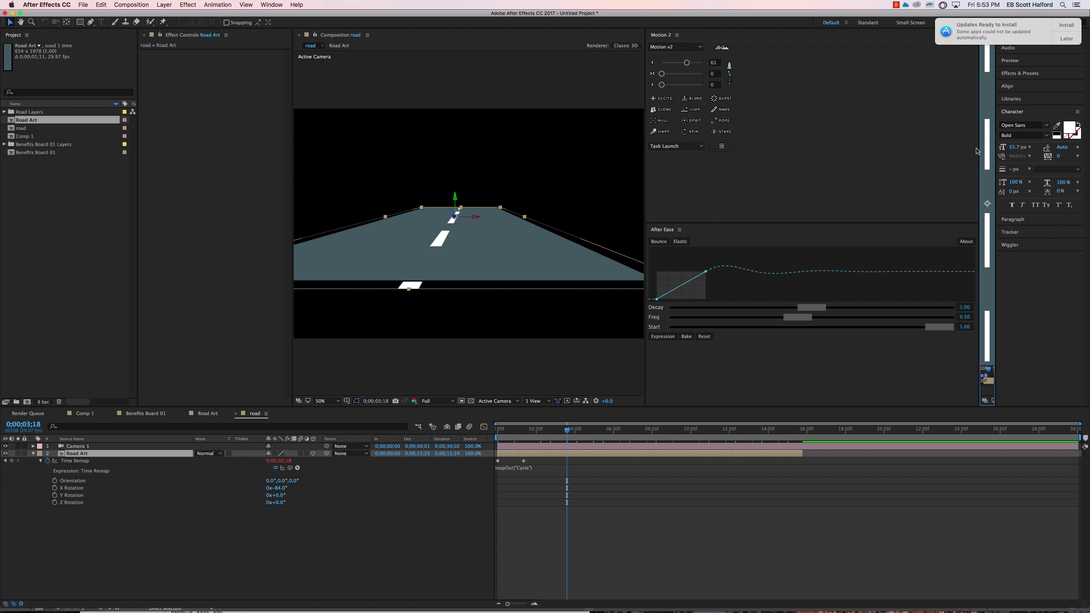
left_click_drag(978, 147, 669, 144)
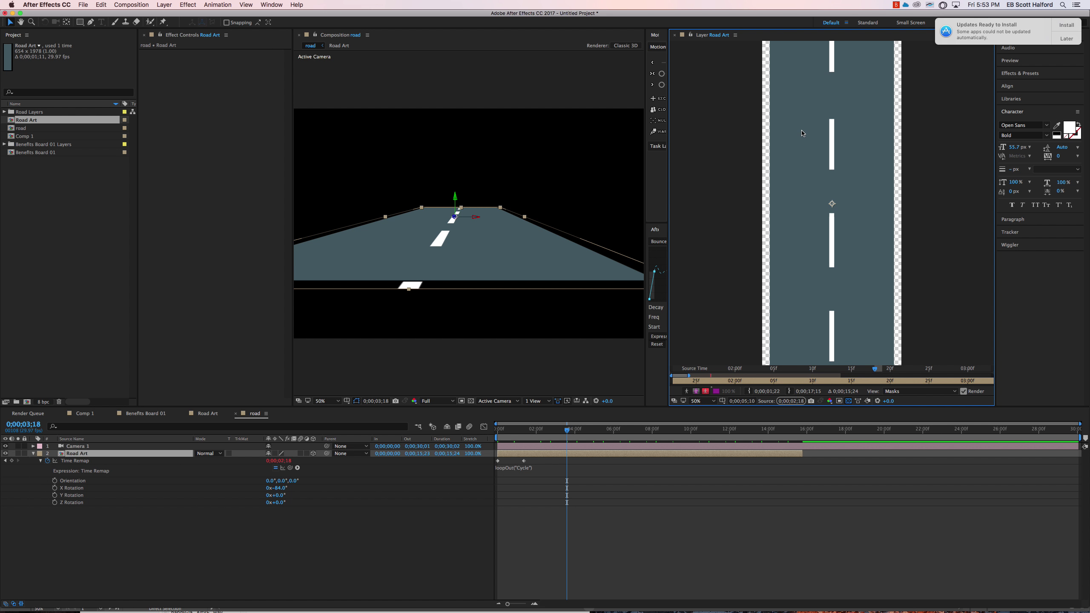
scroll(803, 136, "down", 1)
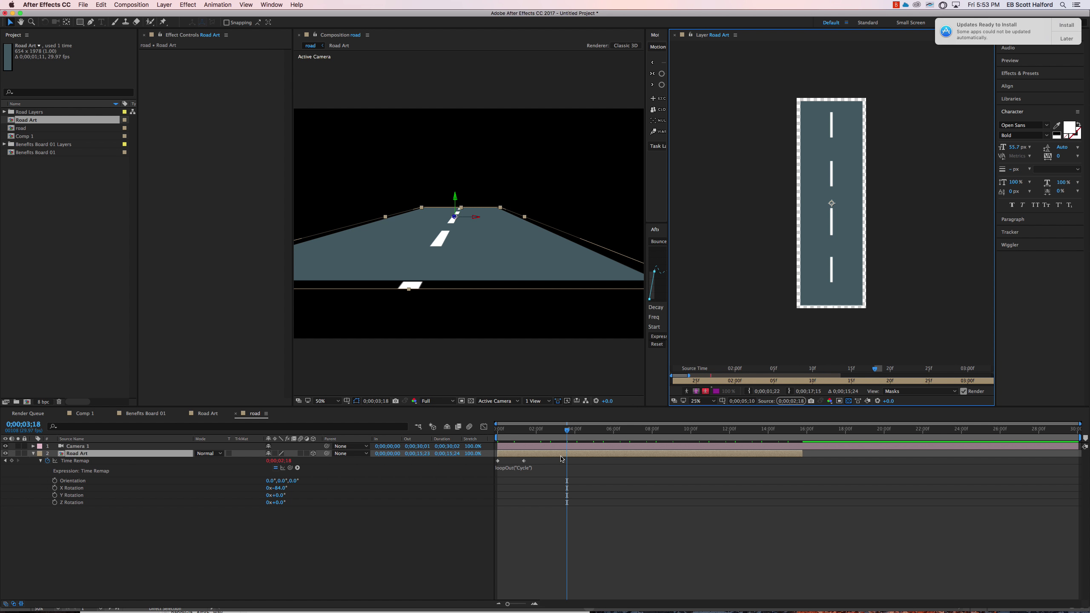
Apply Corner Pin to Road Art with corners at about 284,32 and 438,32 at the far end, -136,1978 and 718,2018 at the near end.
key("ctrl+space")
type("corner")
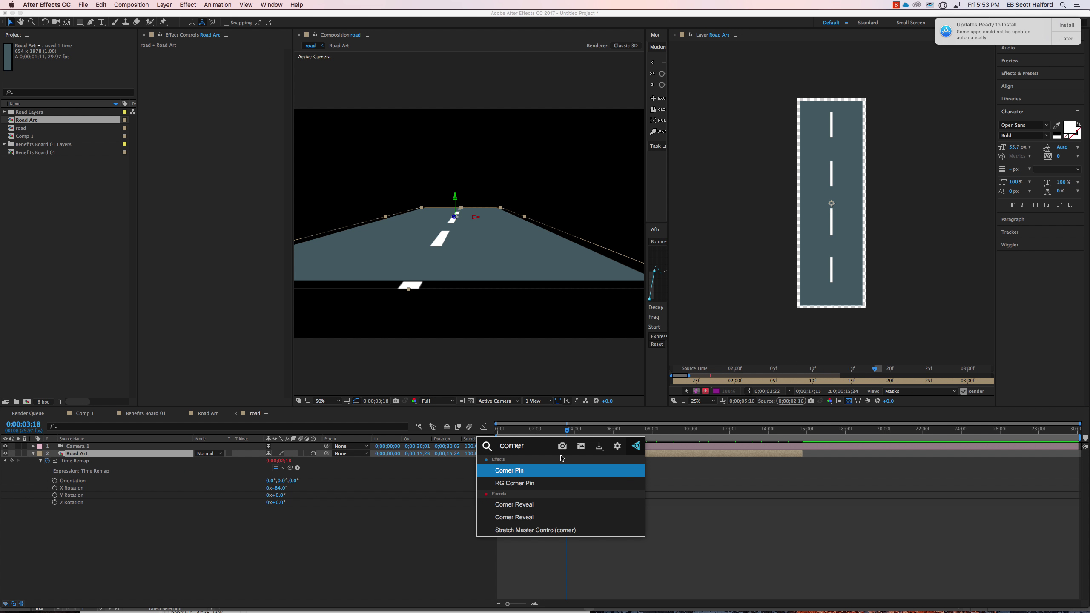
key("Return")
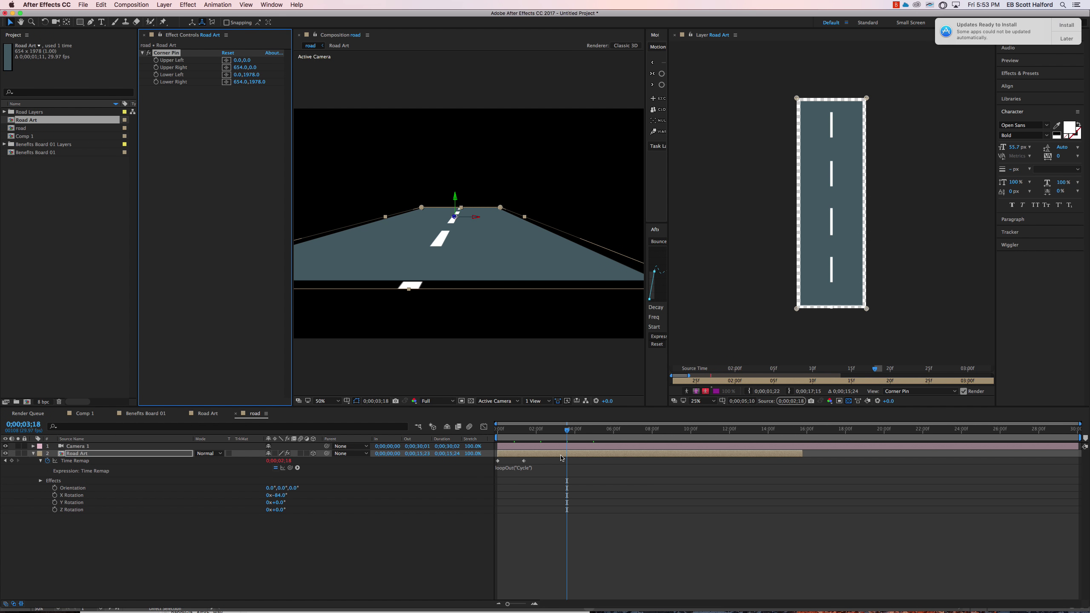
left_click_drag(867, 98, 844, 104)
left_click_drag(866, 308, 876, 312)
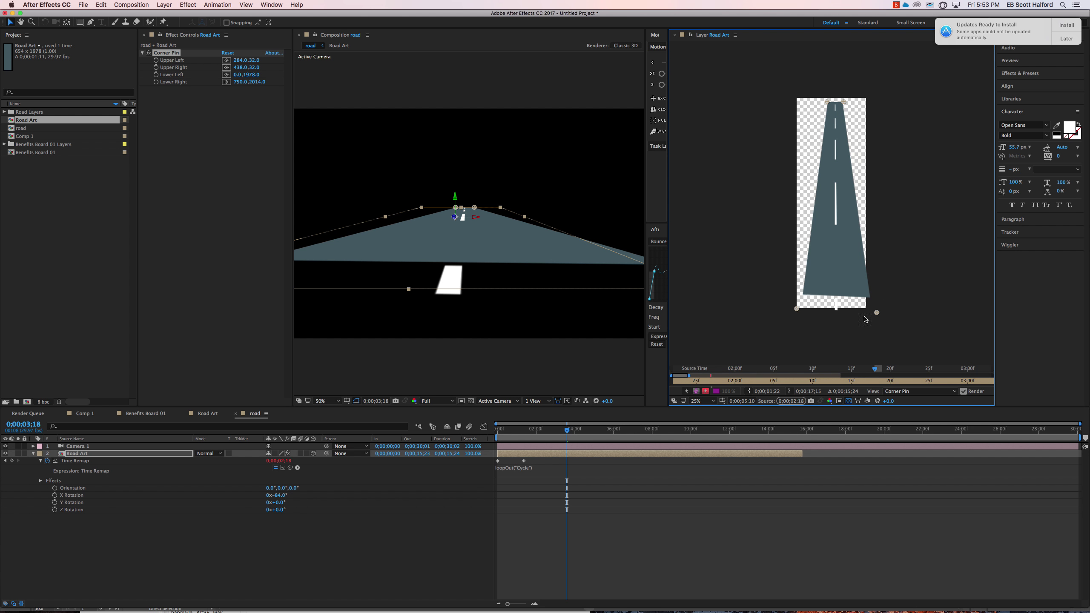
left_click_drag(796, 308, 782, 308)
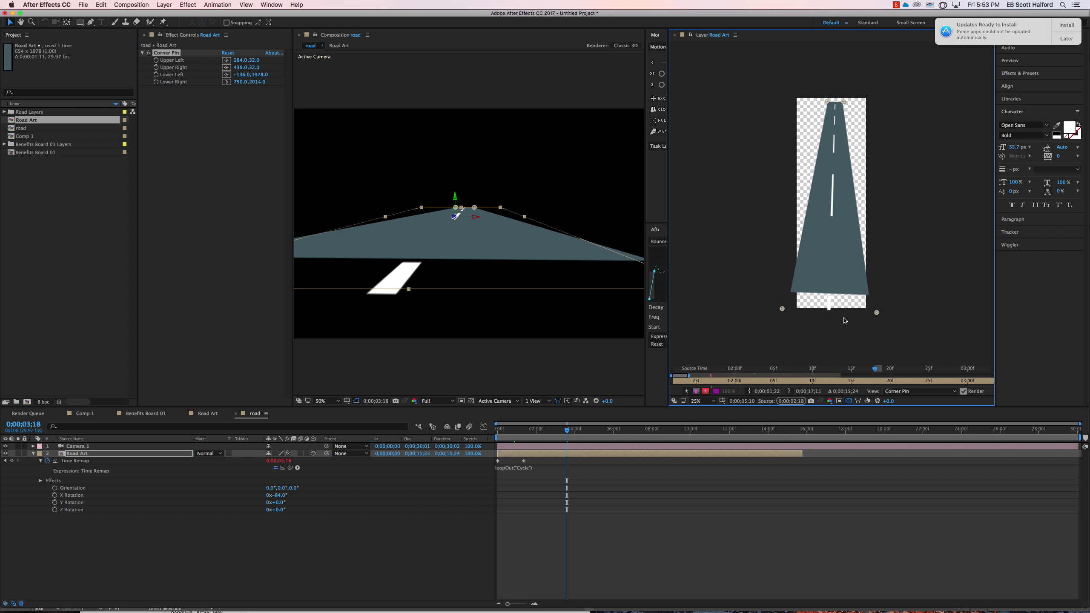
left_click_drag(877, 313, 874, 314)
left_click(579, 534)
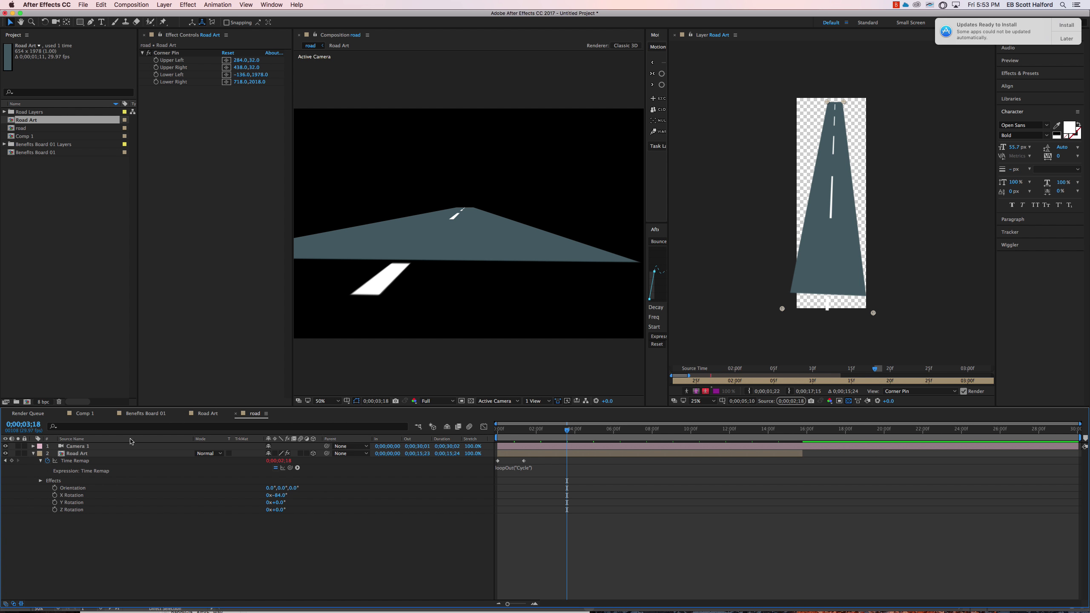
Switch to the Benefits Board 01 composition, close the Road Art Layer viewer and resize the composition viewer.
left_click(137, 414)
left_click_drag(449, 227, 516, 207)
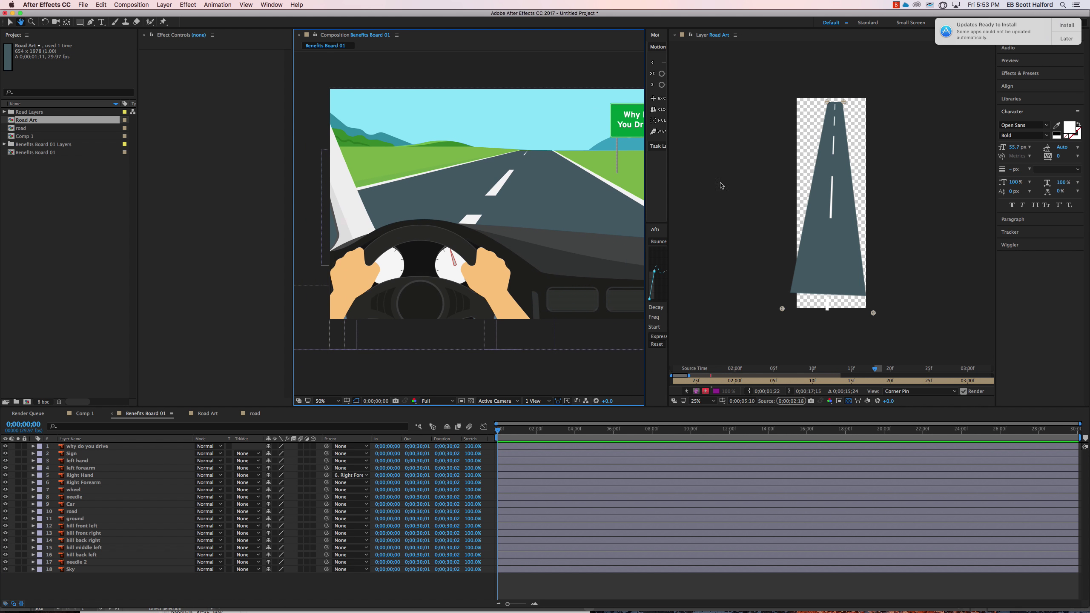
left_click(674, 36)
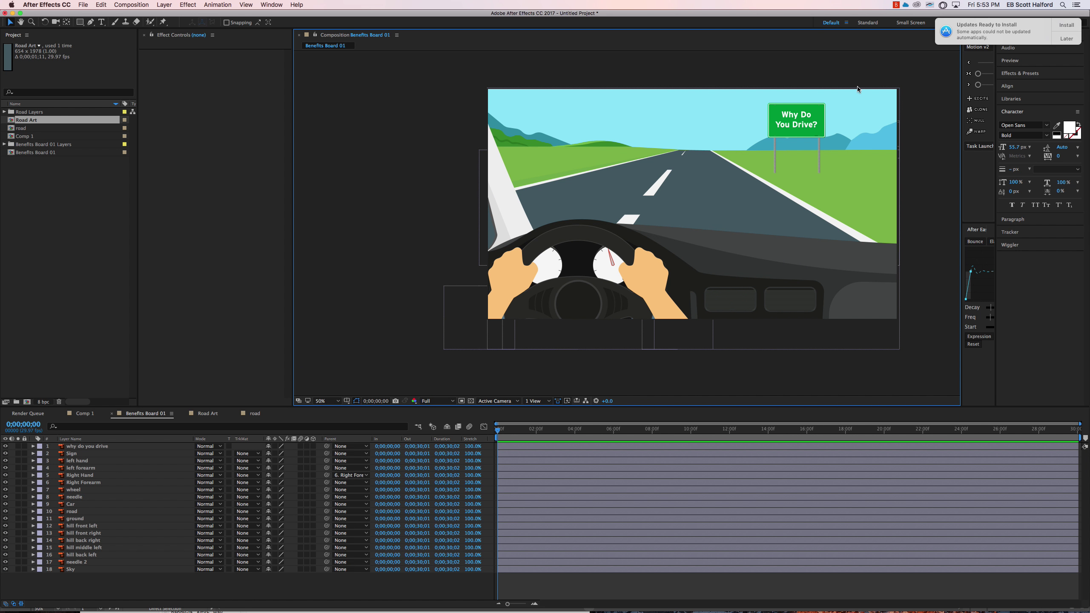
left_click_drag(961, 119, 851, 123)
left_click(90, 221)
Add the road composition to Benefits Board 01 between the Car layer and the original road layer.
left_click(29, 120)
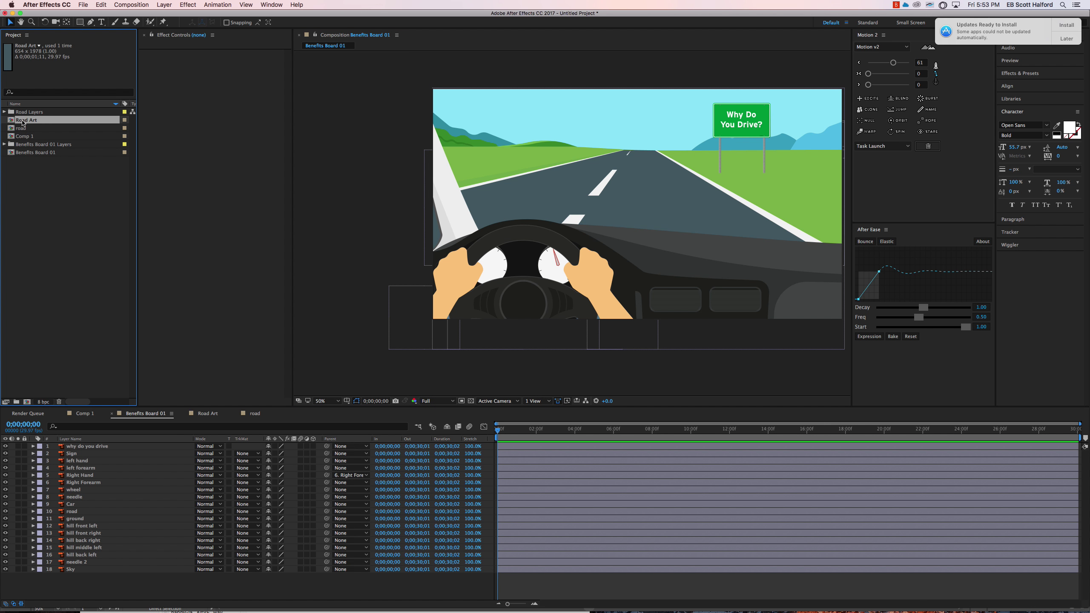
left_click(22, 129)
left_click_drag(21, 129, 97, 511)
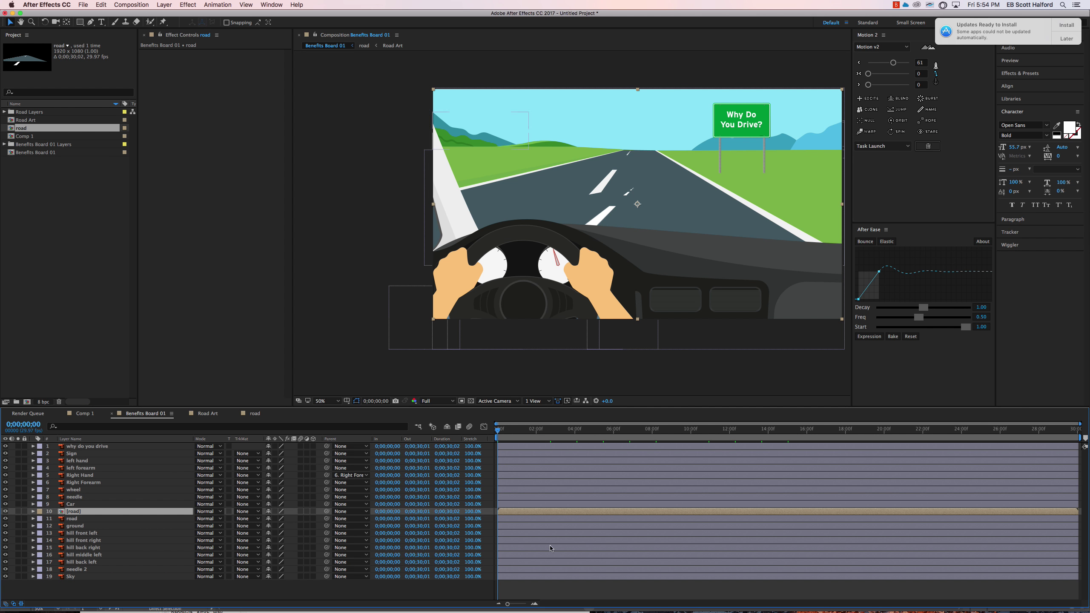
In the road composition, rotate the Road Art layer to an orientation of 8°, 0°, 0° and raise it in the frame.
double_click(516, 512)
left_click(562, 259)
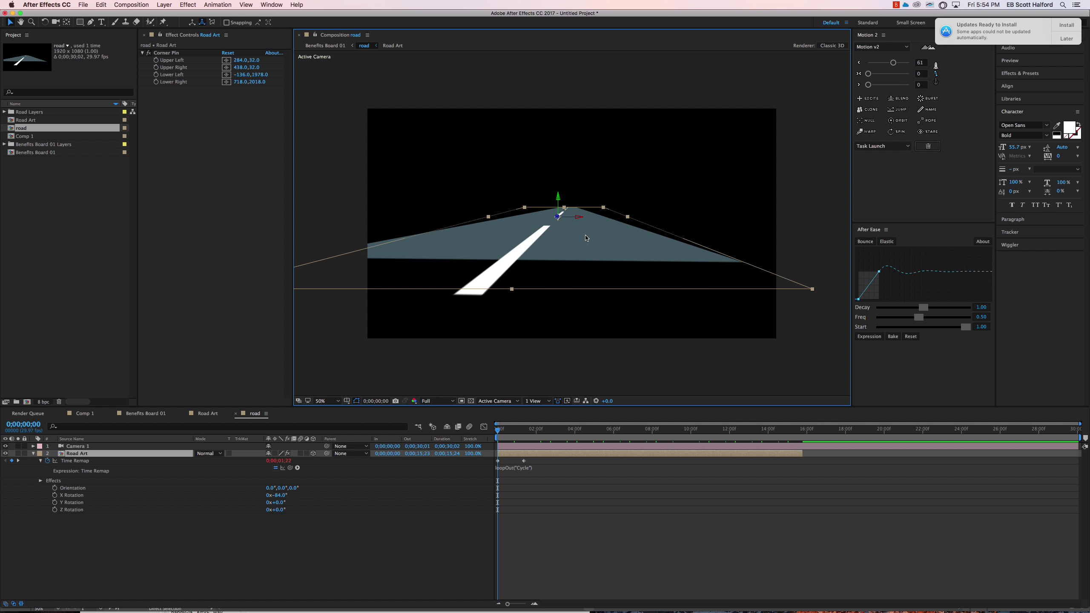
key("w")
left_click_drag(579, 221, 486, 252)
key("v")
mouse_move(558, 199)
left_mouse_down()
mouse_move(556, 181)
mouse_move(578, 204)
left_mouse_up()
key("w")
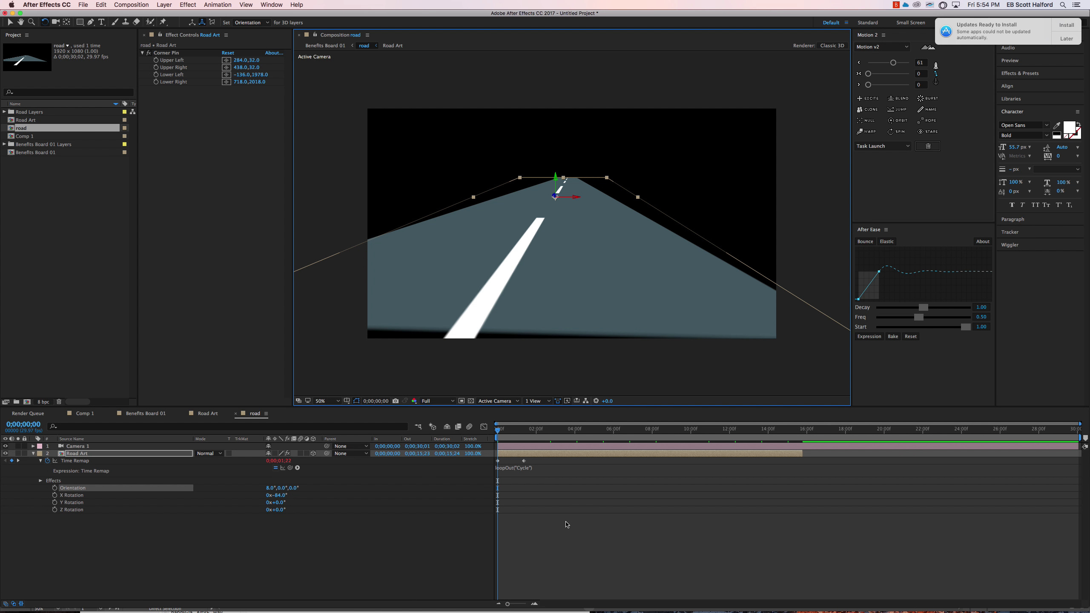
Show the Benefits Board 01 and road compositions in side-by-side viewers and preview the road animation.
key("Tab")
left_click(508, 536)
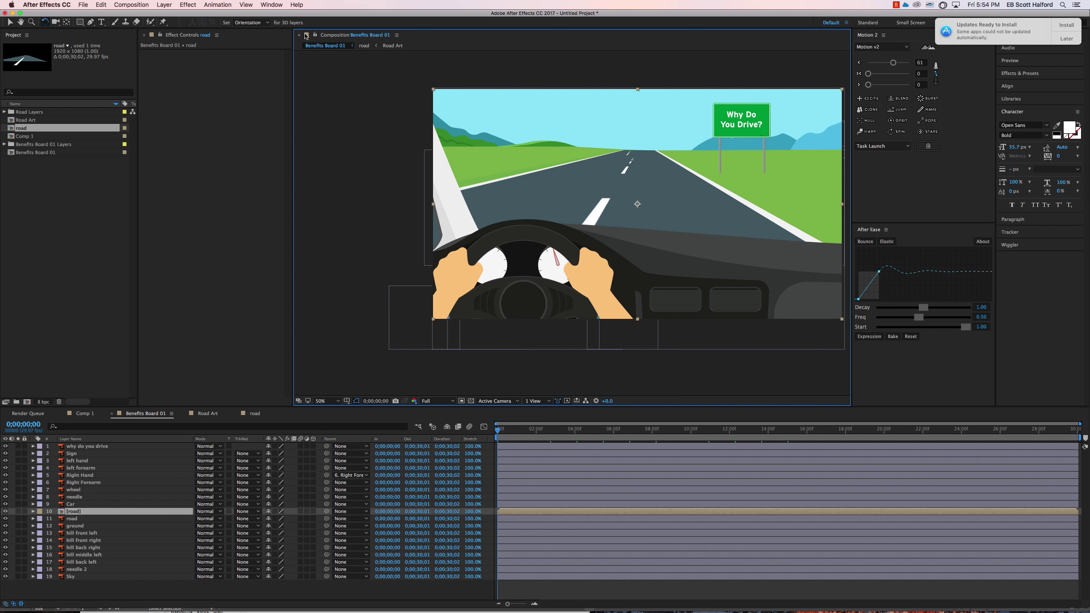
double_click(528, 511)
key("v")
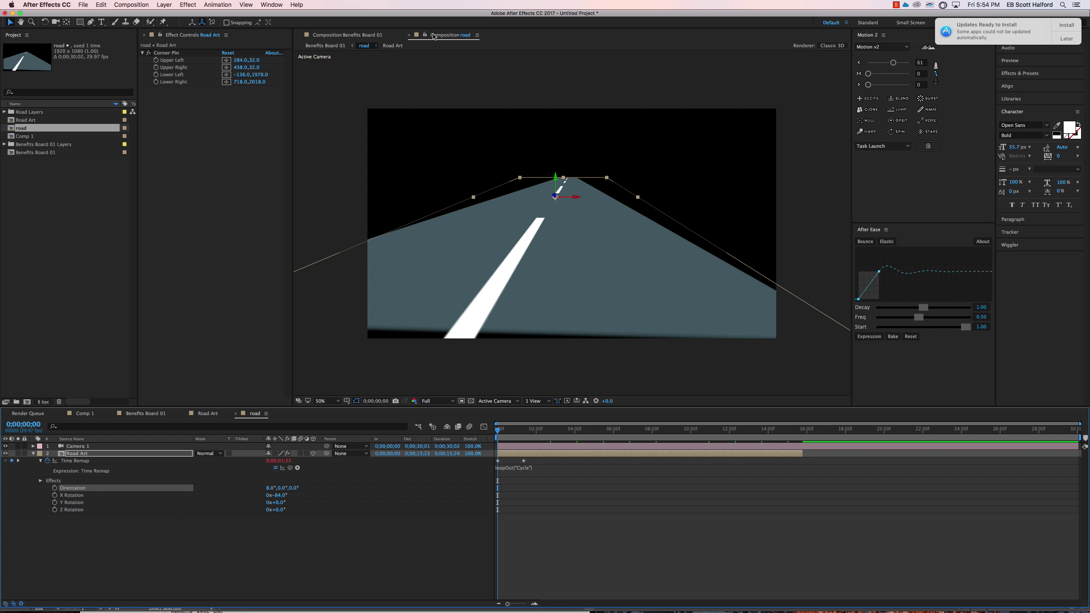
left_click_drag(442, 35, 834, 145)
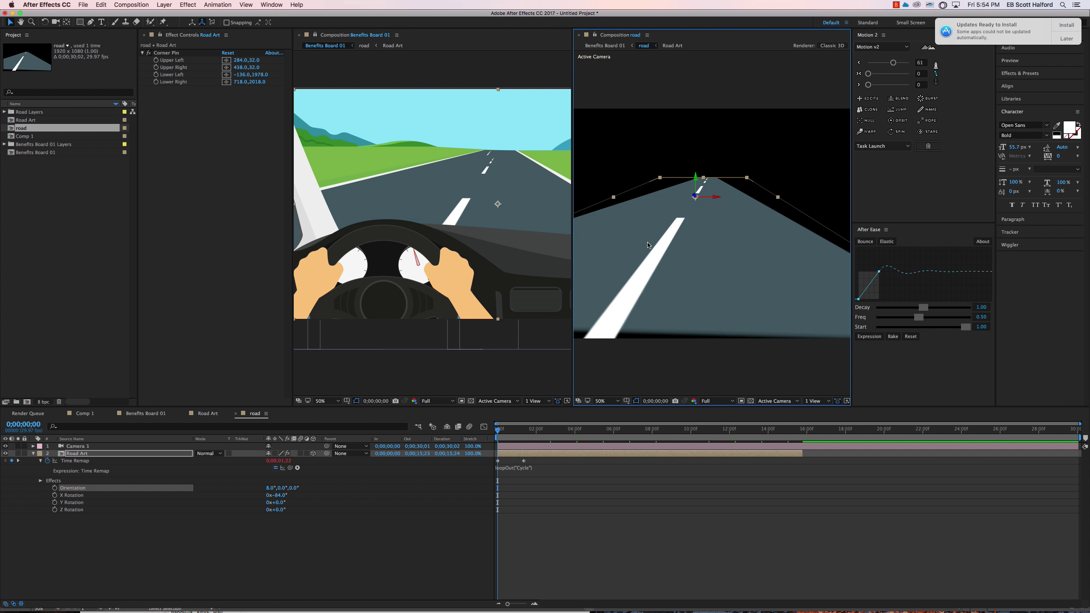
key("space")
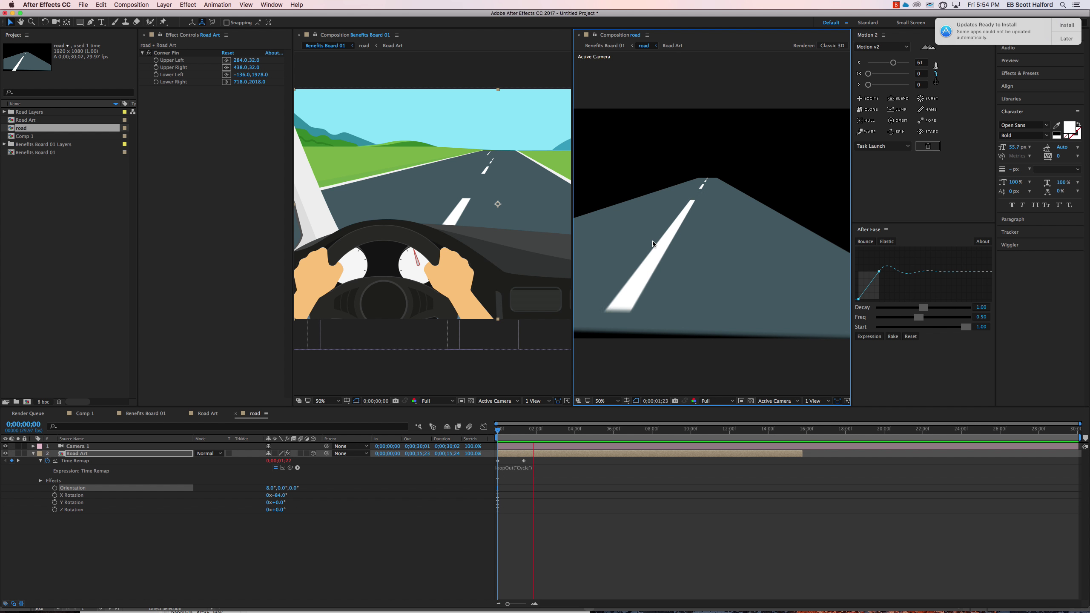
Stop the preview, raise the Road Art layer slightly and rotate it to an orientation of 12°, 0°, 0°.
key("space")
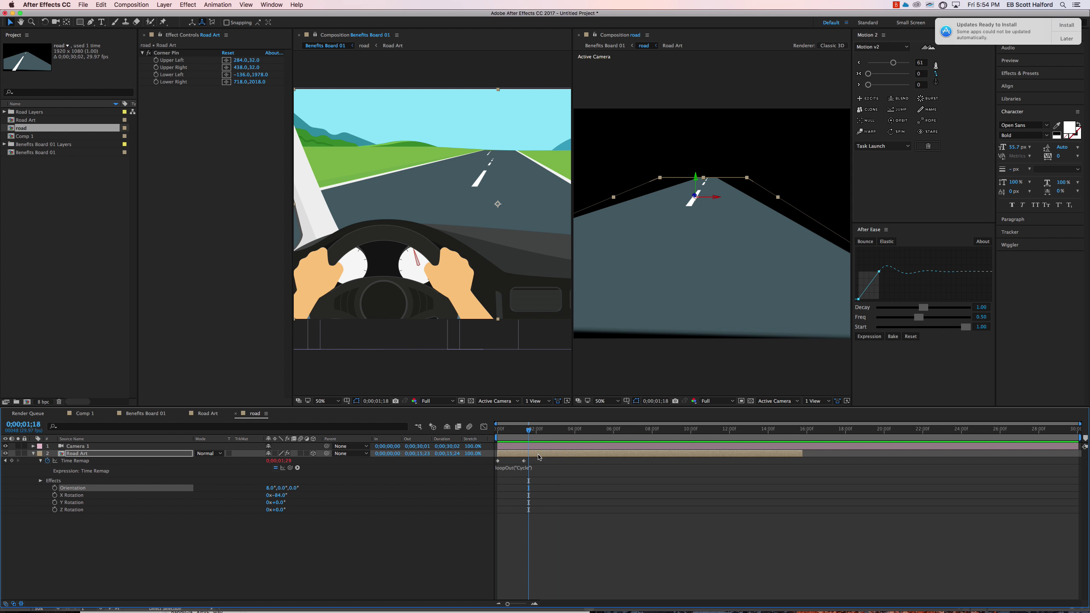
left_click(538, 455)
key("Return")
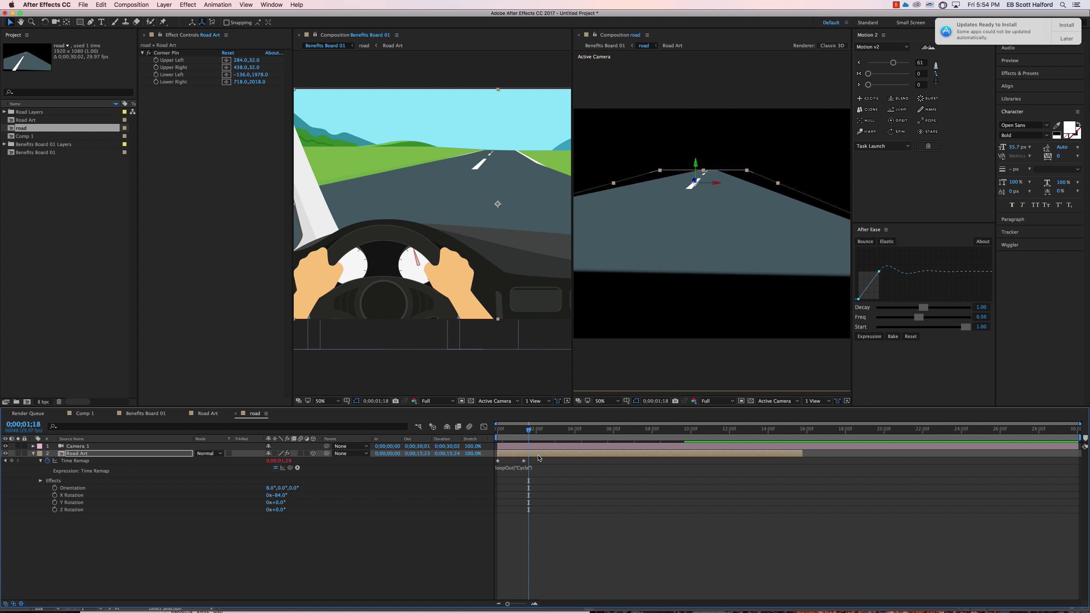
key("w")
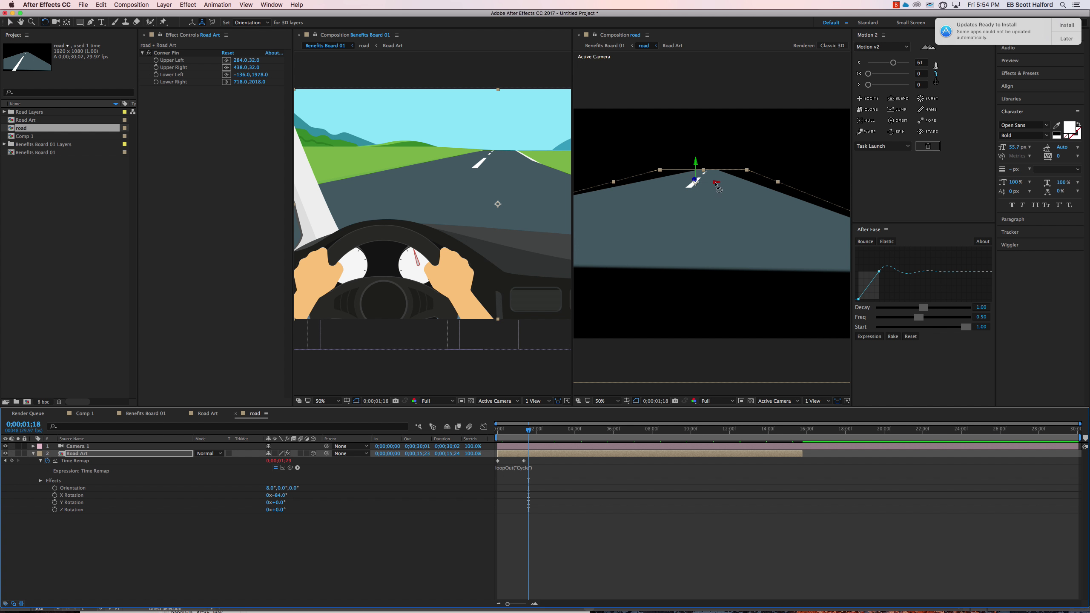
left_click_drag(716, 184, 714, 185)
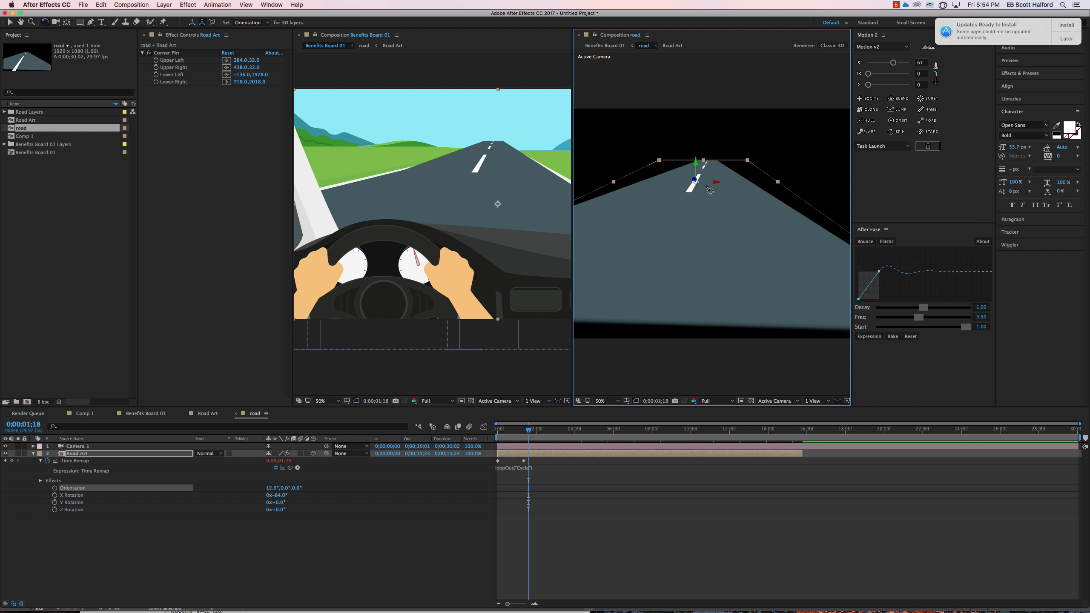
Set the Road Art layer's X Rotation to -87°.
left_click(279, 496)
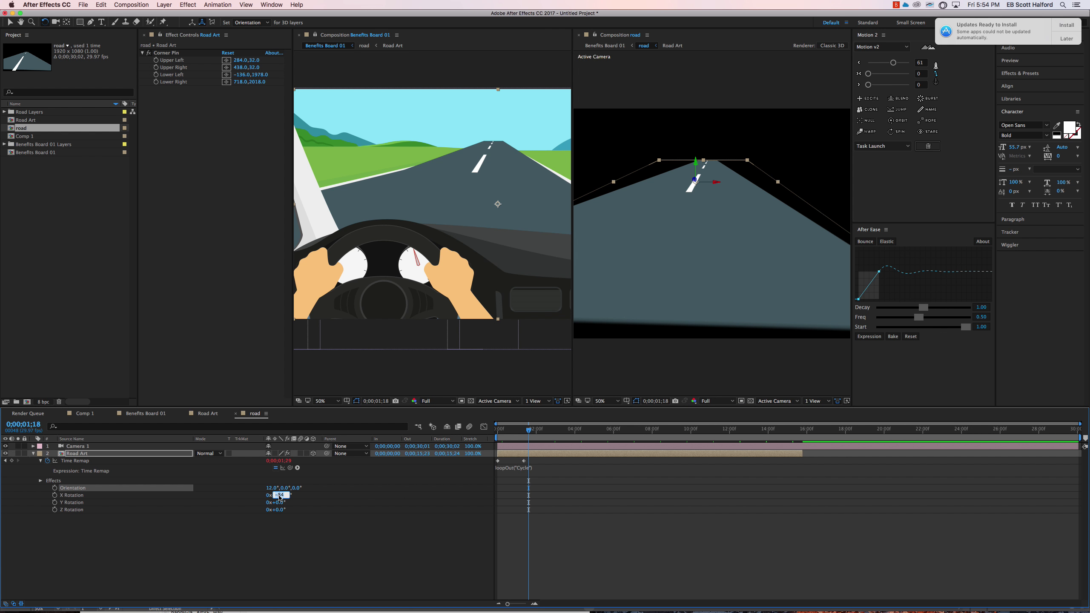
key("Up")
key("Down")
key("Down")
key("Down")
key("Down")
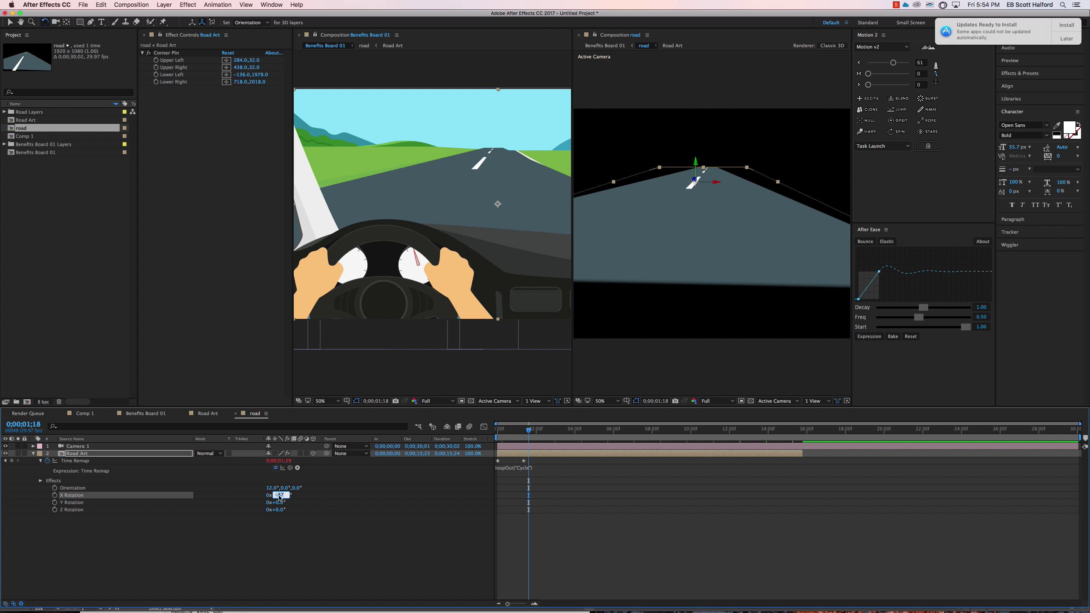
key("Down")
key("Down")
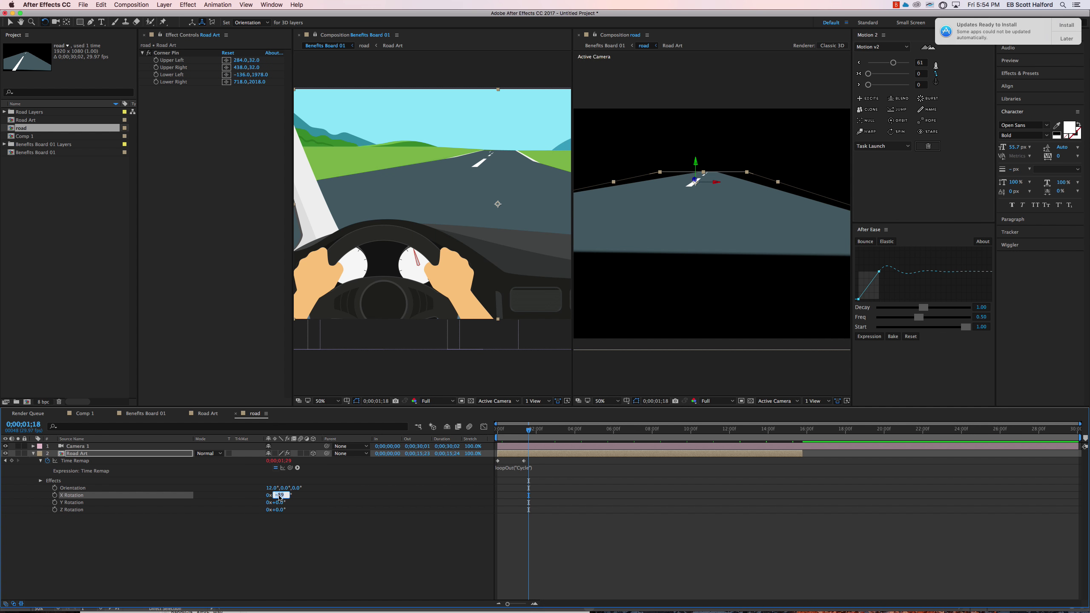
key("Up")
key("Up")
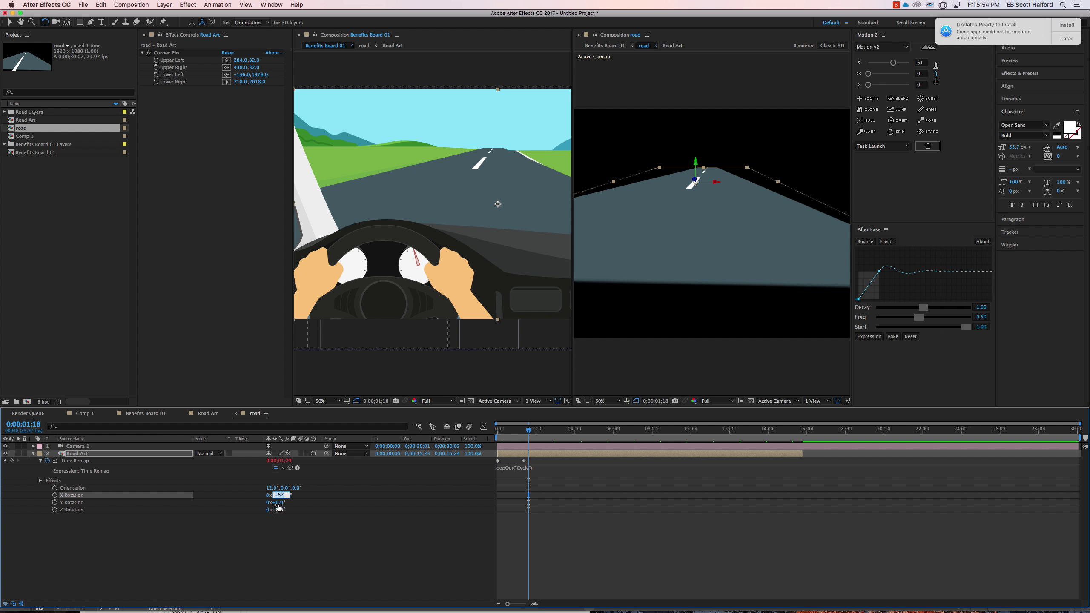
left_click(281, 503)
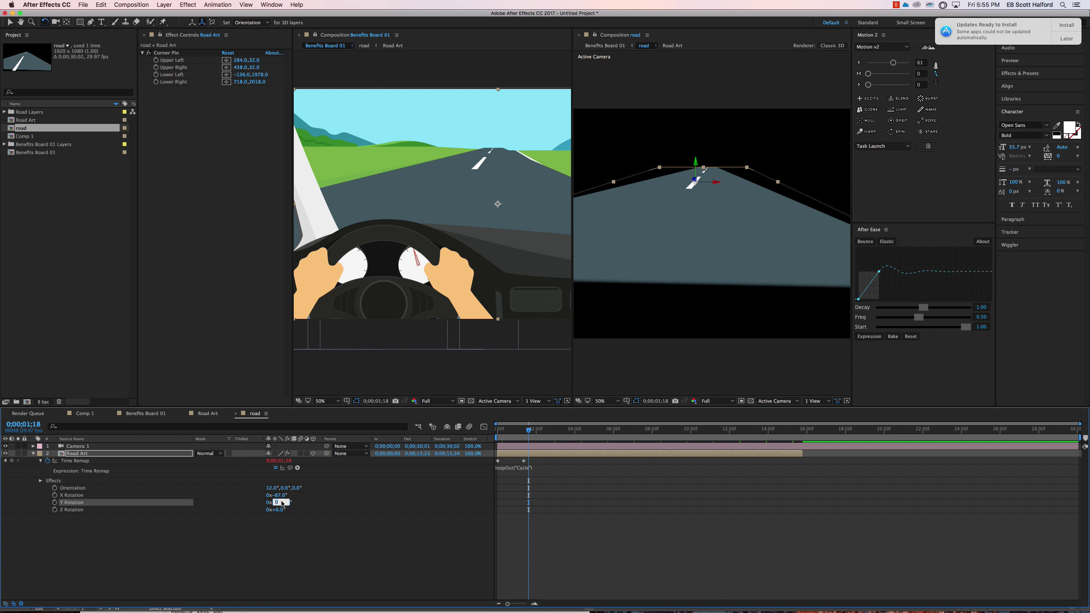
key("Tab")
key("Down")
key("Tab")
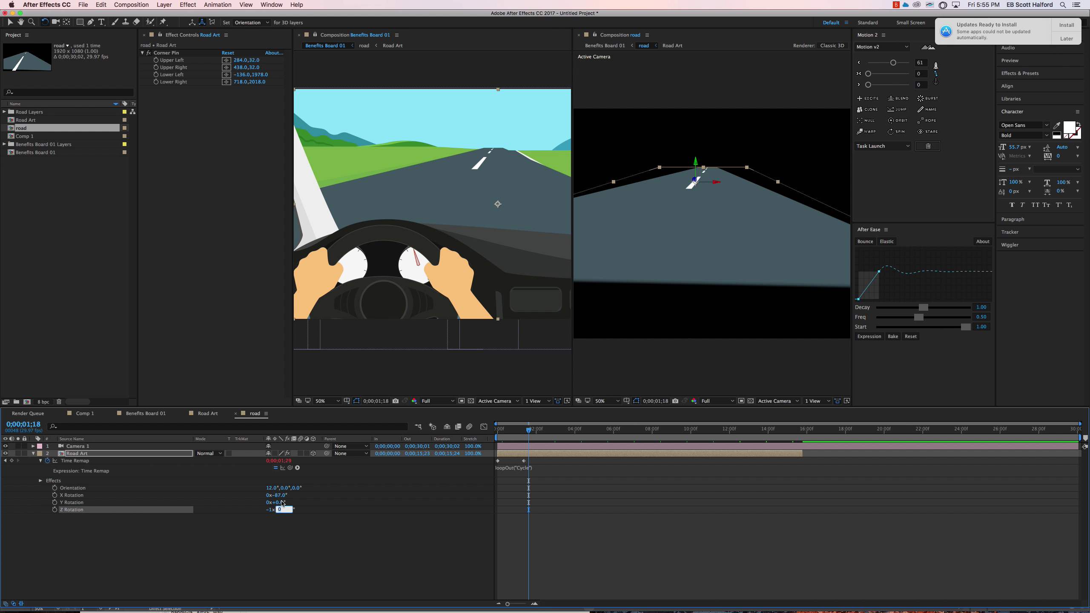
key("shift+Tab")
key("Up")
key("Up")
key("Tab")
key("Up")
key("Up")
key("Up")
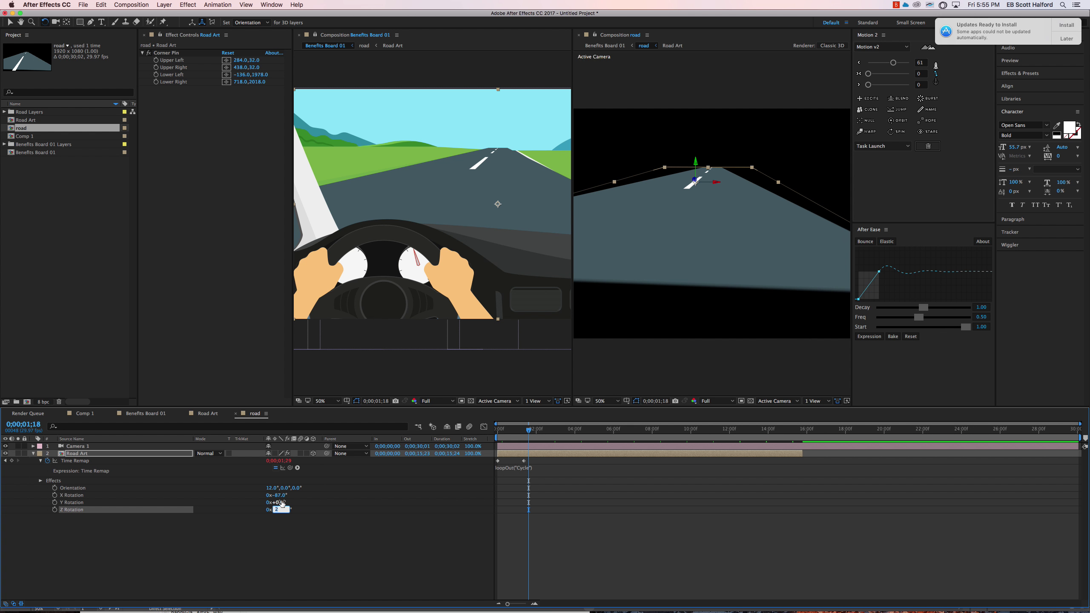
key("Up")
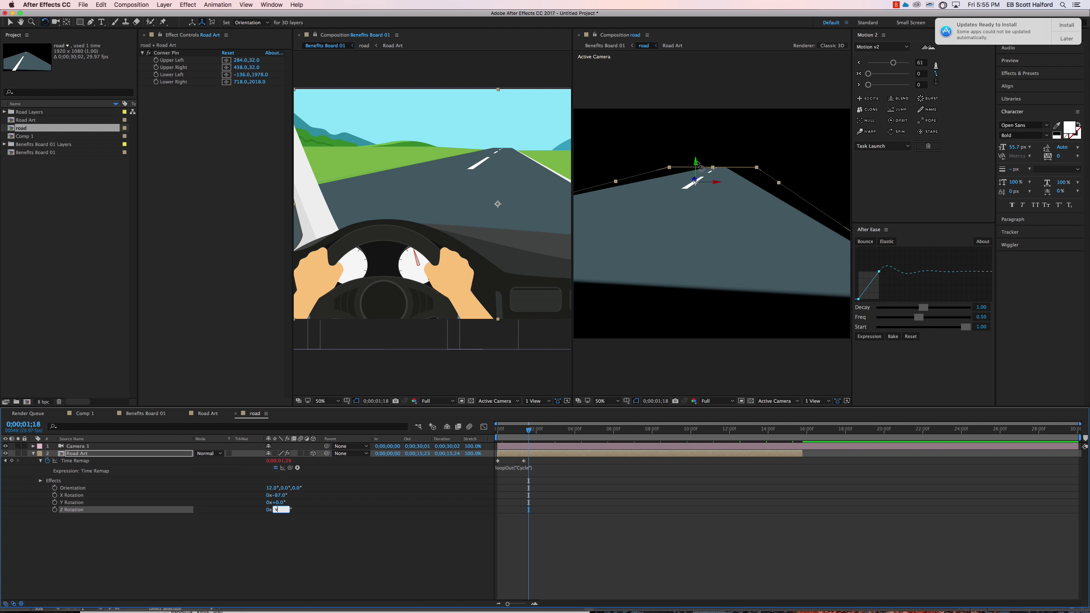
type("v")
left_click(549, 552)
Set the Road Art layer's Z Rotation to 4° and nudge the layer slightly down in the frame.
left_click(553, 454)
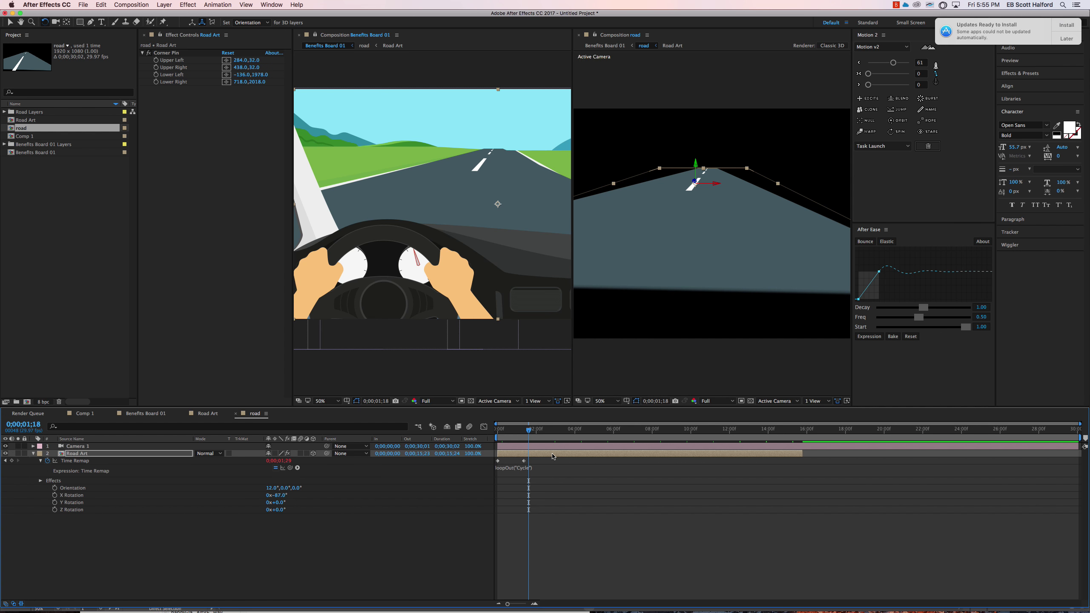
left_click(276, 510)
type("4")
key("Return")
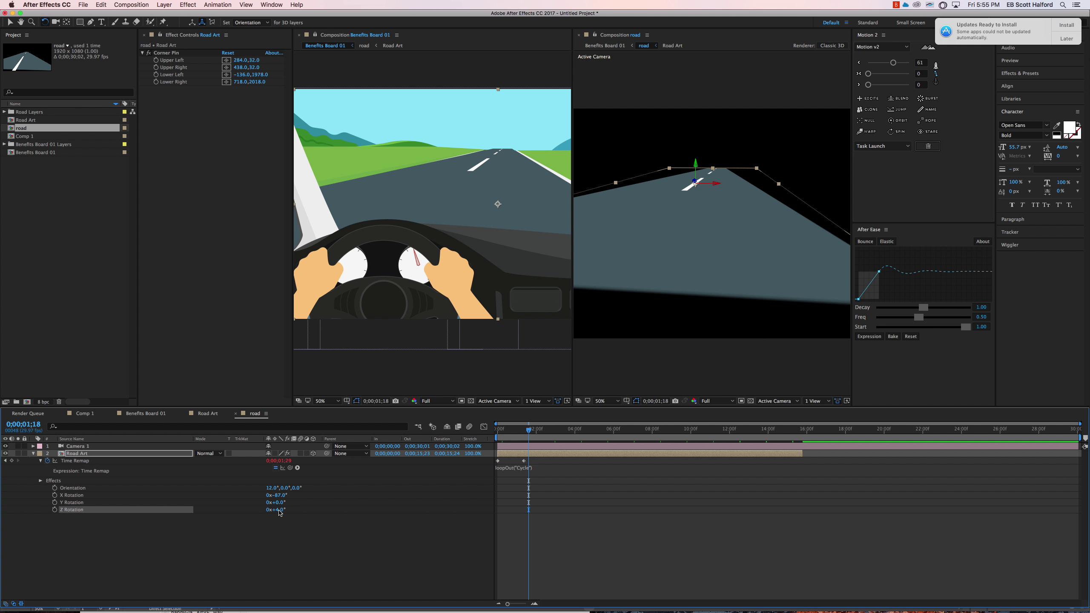
left_click(586, 455)
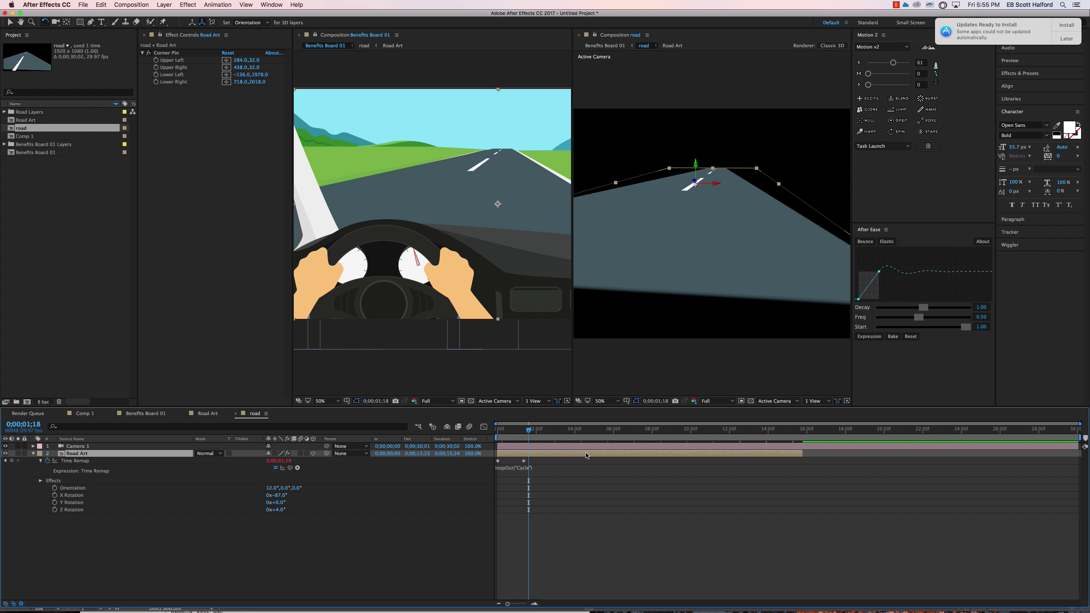
key("Down")
key("Down")
key("Down")
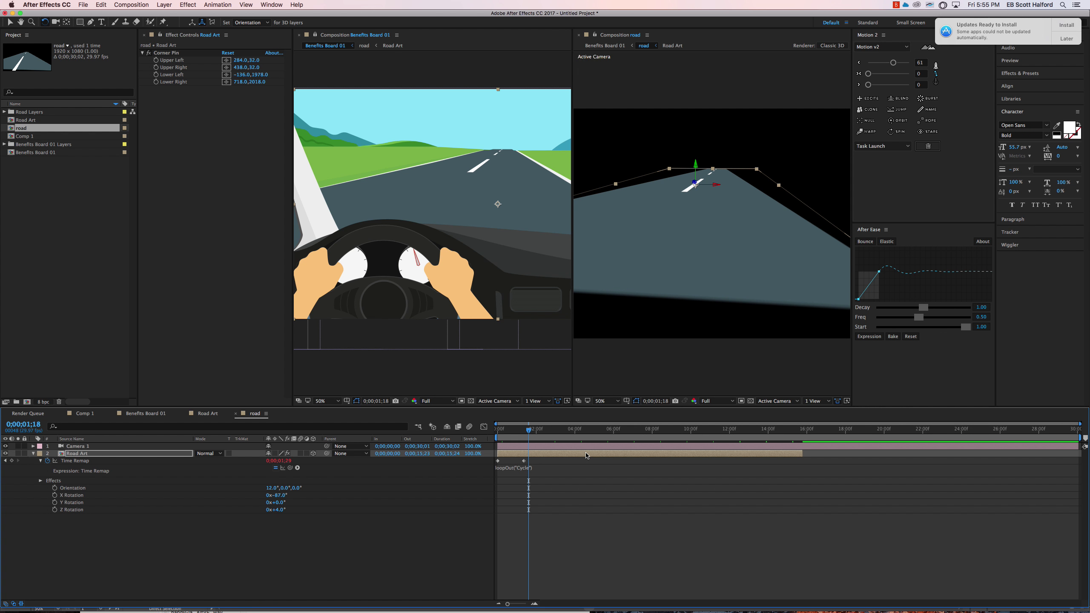
Close the separate road viewer, unlock the Benefits Board 01 viewer and widen it.
left_click(451, 540)
left_click(579, 36)
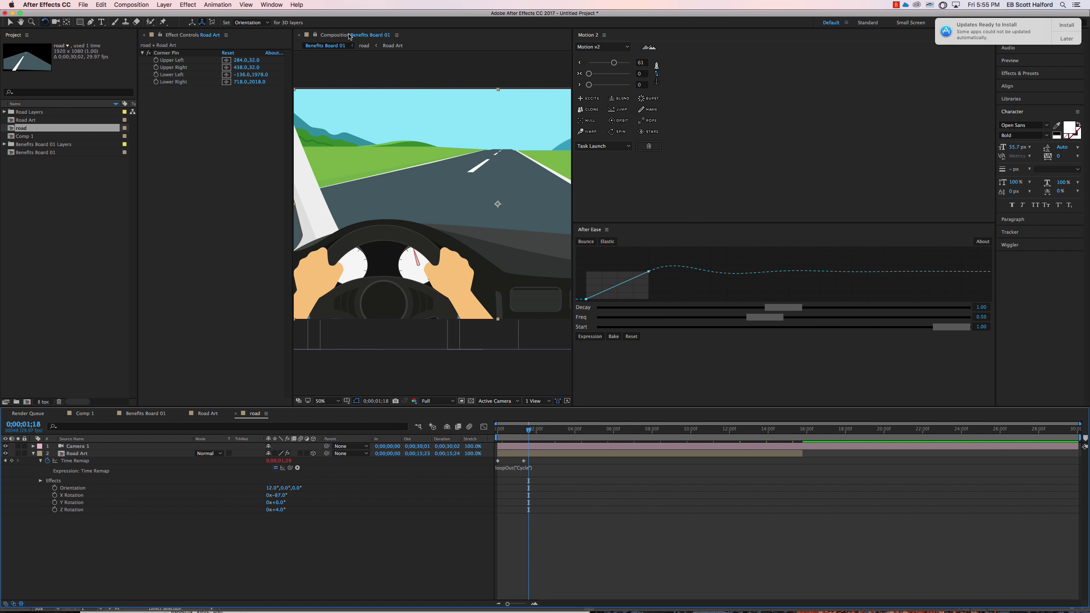
left_click(316, 36)
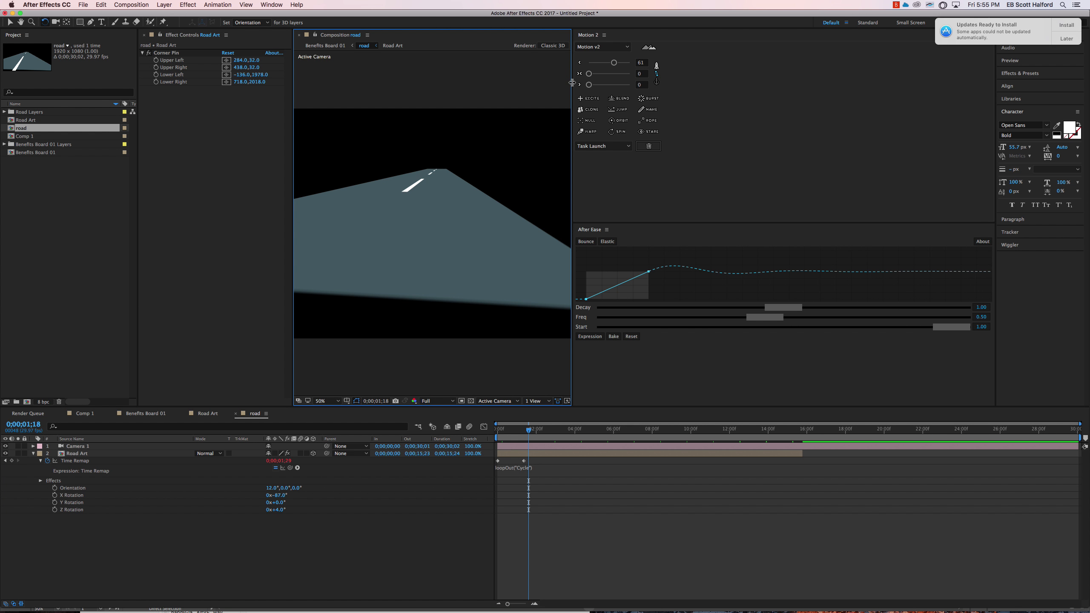
left_click_drag(572, 83, 799, 86)
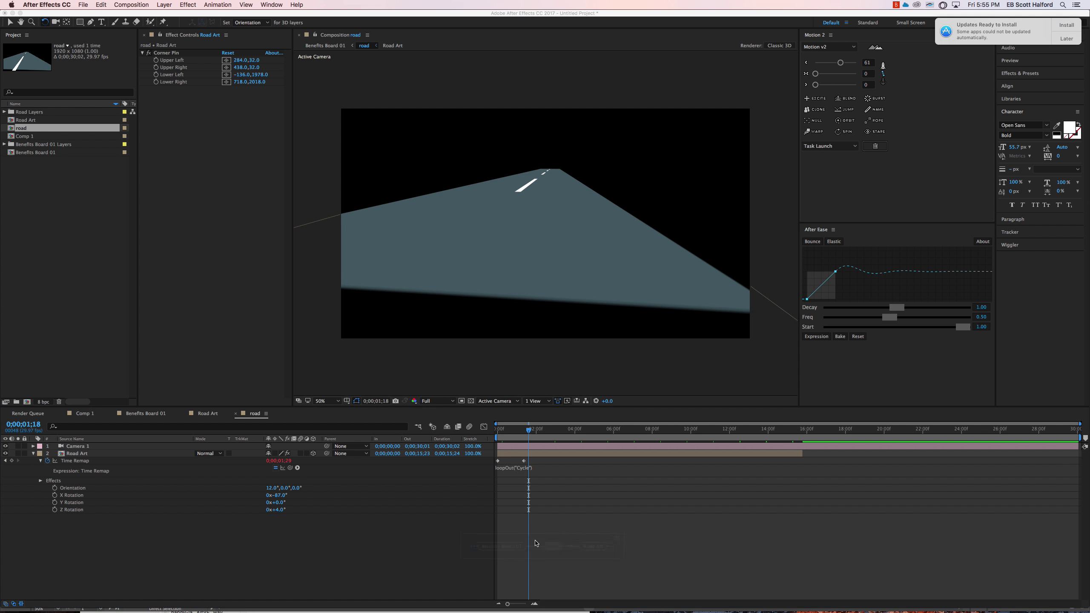
Switch to the Benefits Board 01 composition and preview the road animation in the driving scene.
left_click(508, 547)
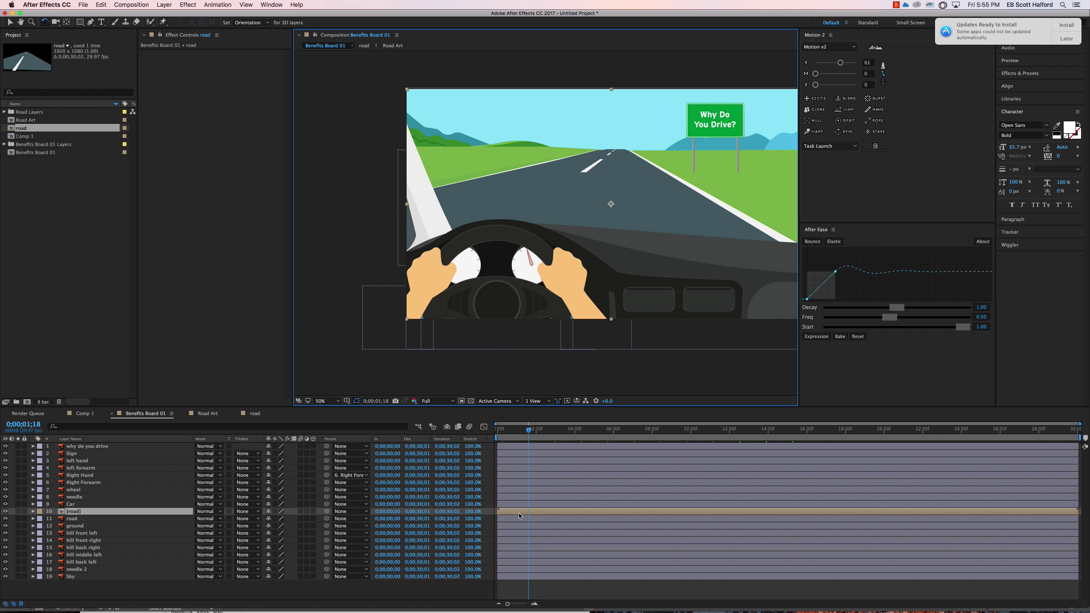
key("space")
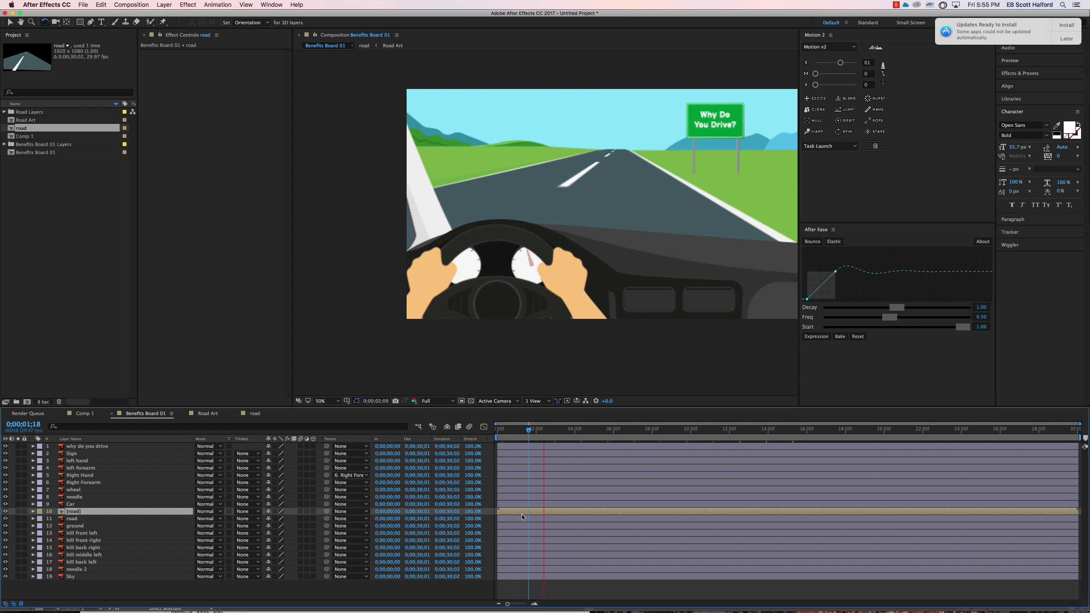
key("space")
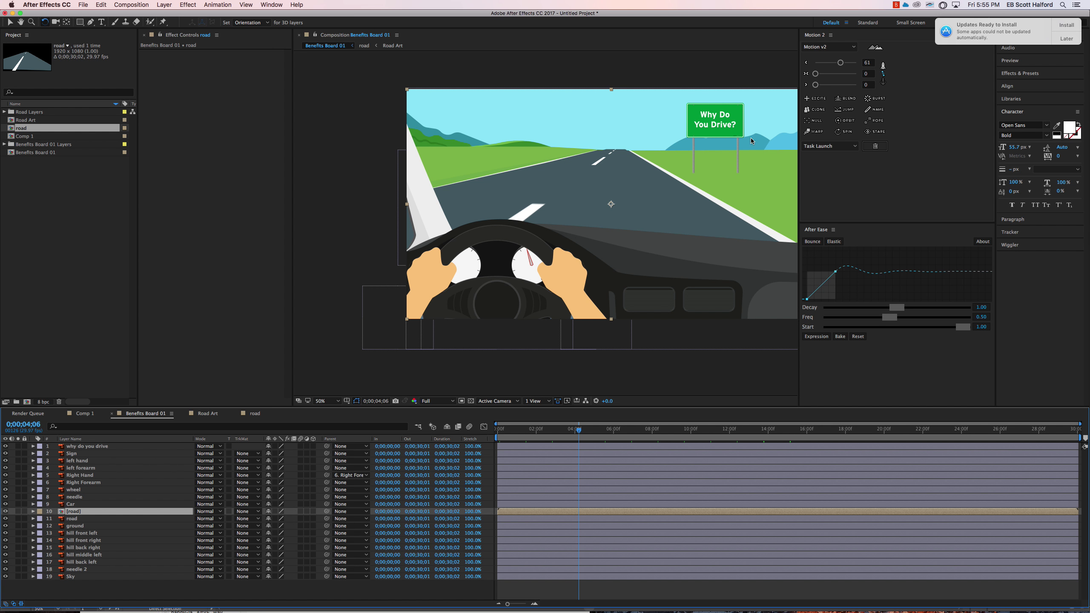
Inspect the sign text, needle, right hand and right forearm layers of the full driving scene.
key("h")
left_click_drag(732, 139, 694, 142)
left_click(79, 447)
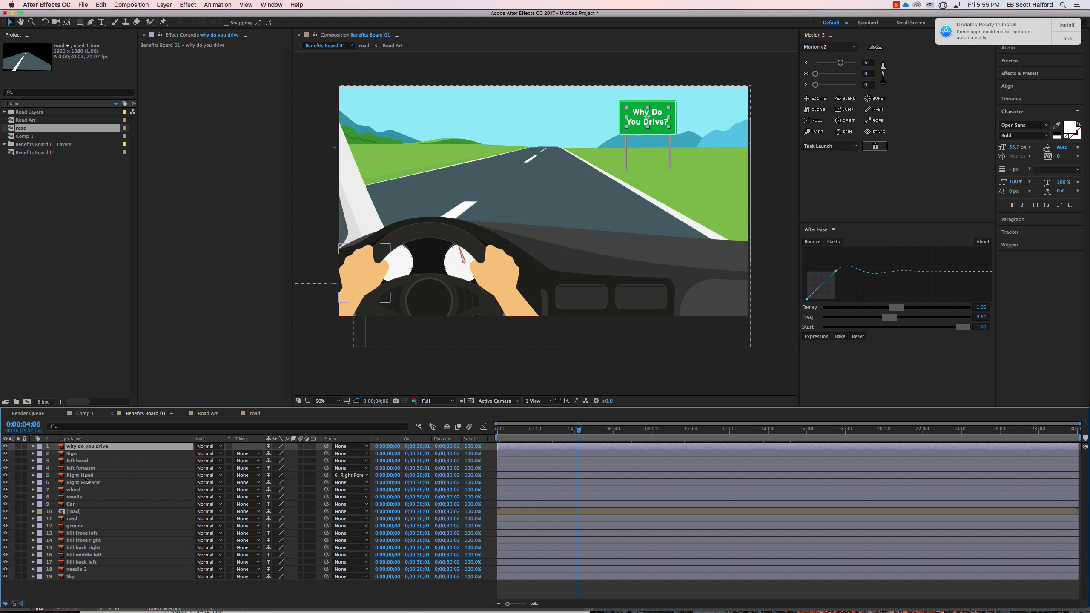
left_click(75, 497)
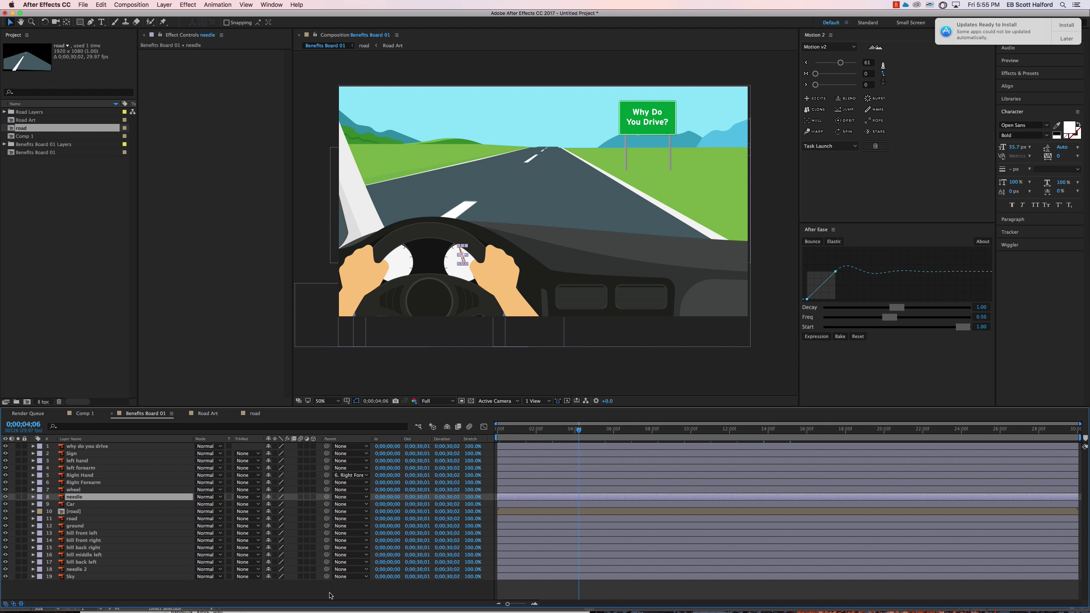
left_click(499, 270)
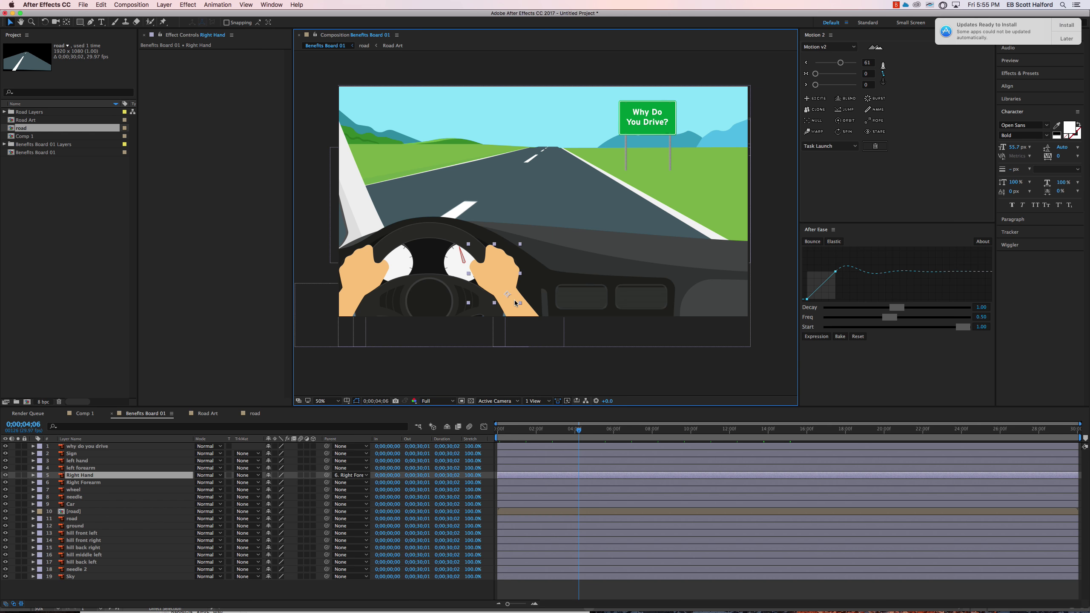
left_click(516, 306)
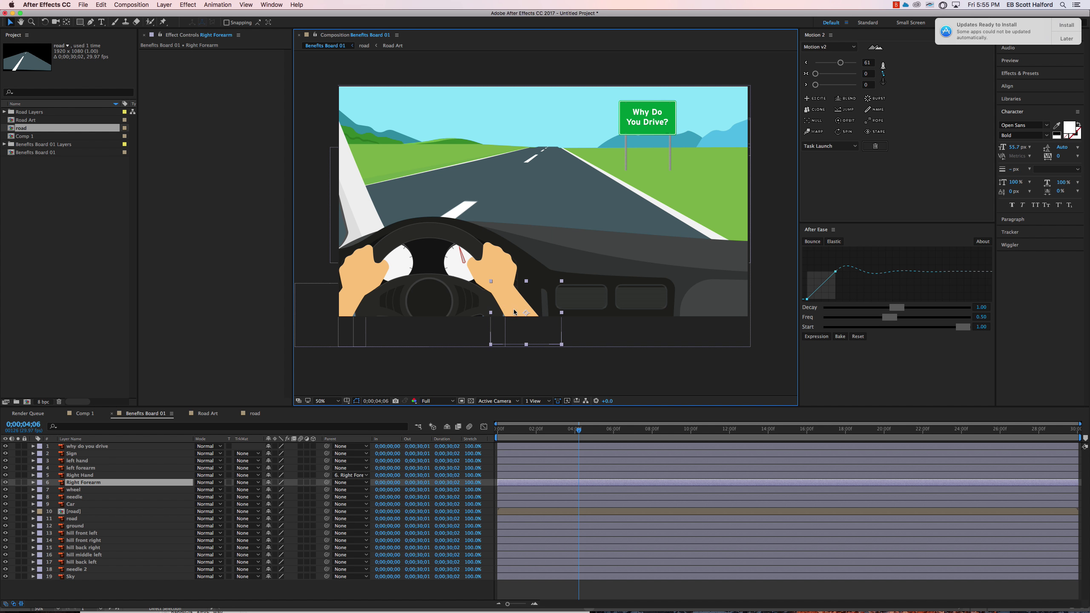
Try rotating the steering wheel layer, then undo the rotation.
left_click(453, 309)
key("w")
left_click_drag(453, 310, 410, 312)
key("super+z")
key("v")
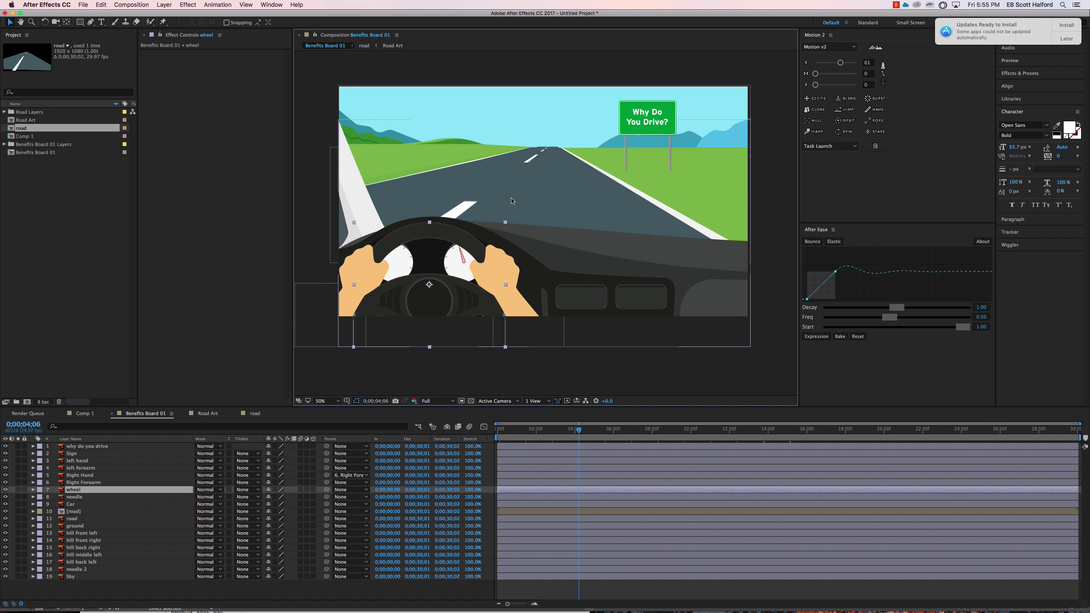
Create a 1920 x 1080 px solid in Benefits Board 01 using the sky's light cyan colour.
left_click(425, 595)
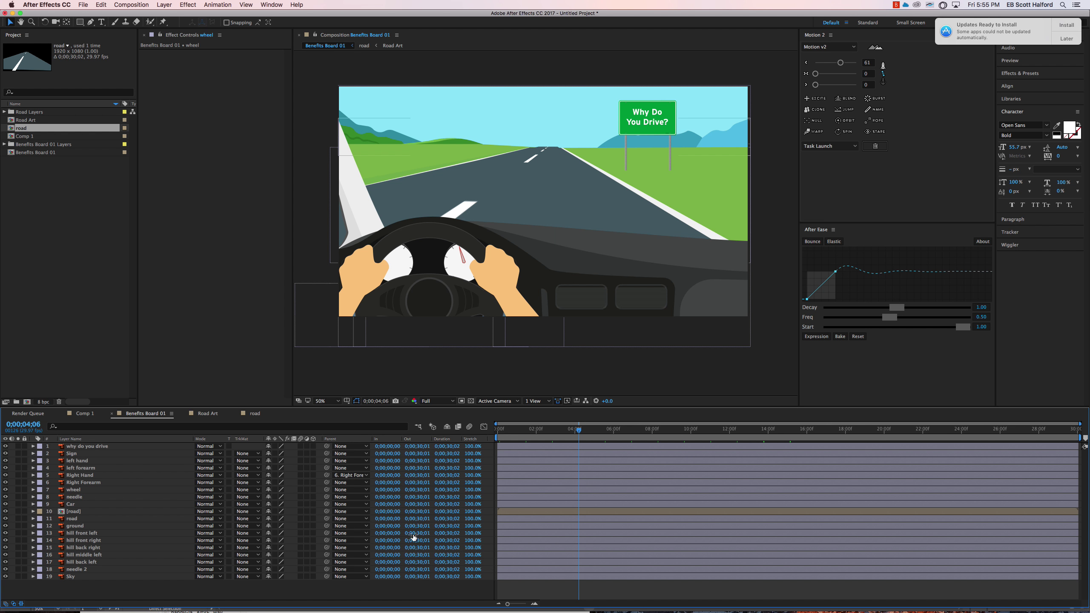
key("super+y")
left_click(441, 104)
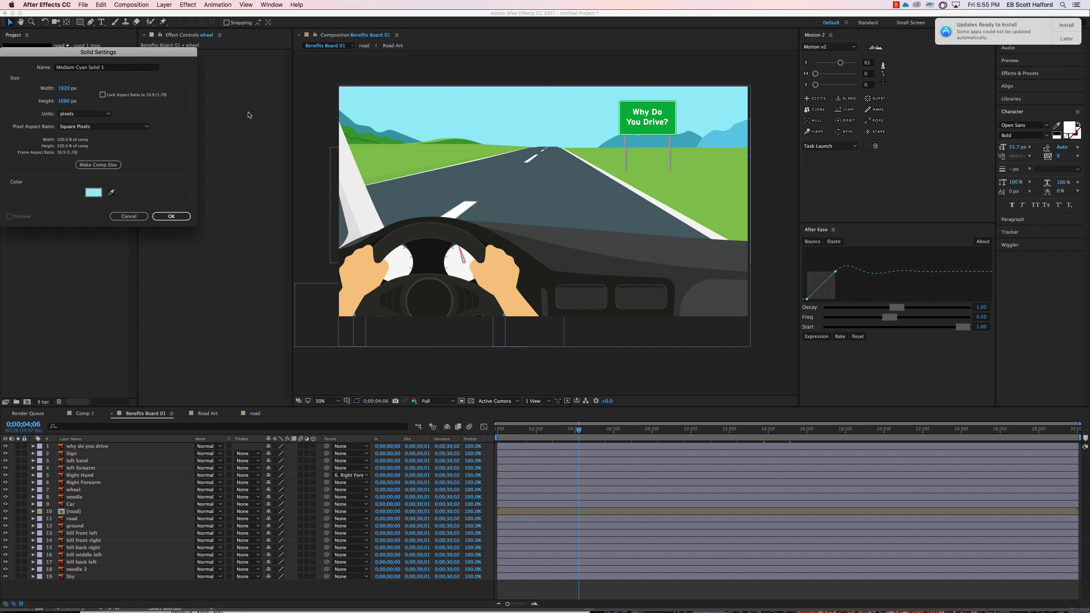
left_click(171, 216)
Switch to Illustrator, show storyboard_why_do_you_drive_v1.ai and fit the artboard with the yellow pedestrian sign in the window.
key("super+Tab")
key("Tab")
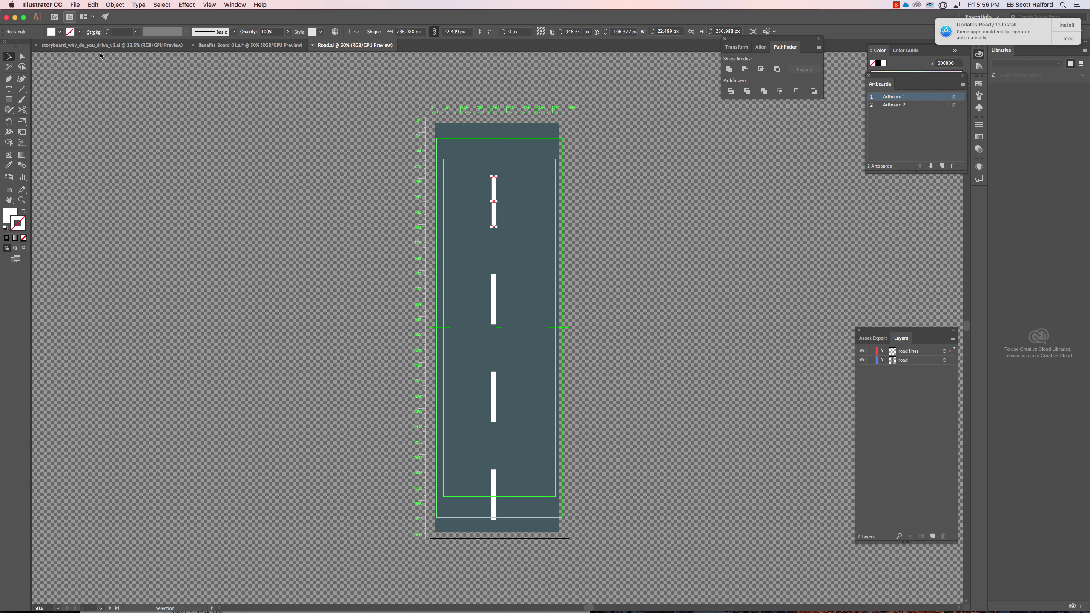
left_click(100, 46)
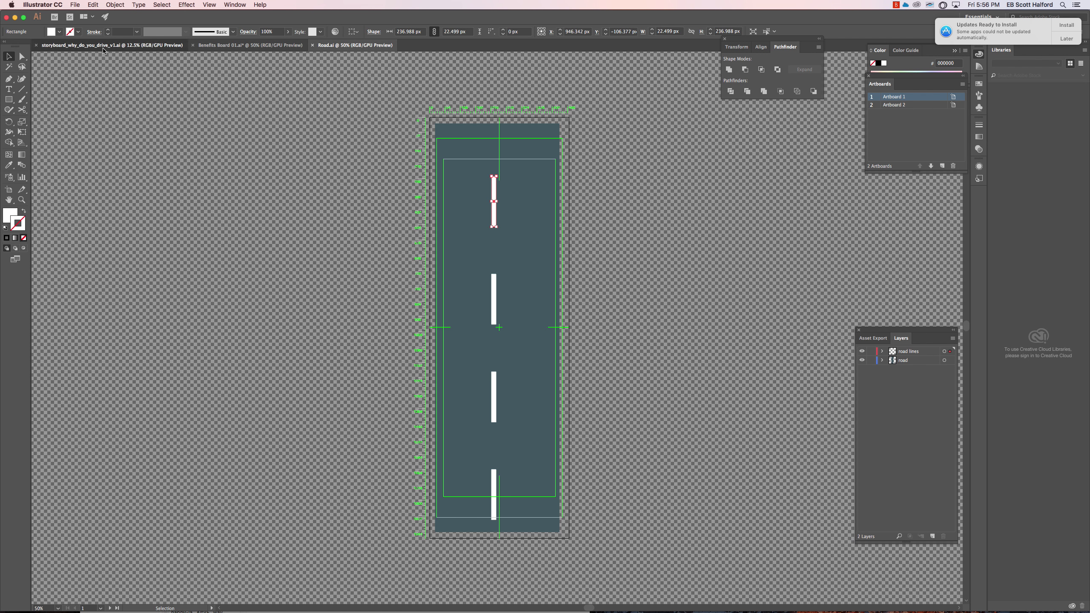
scroll(493, 300, "left", 3)
left_click(468, 274)
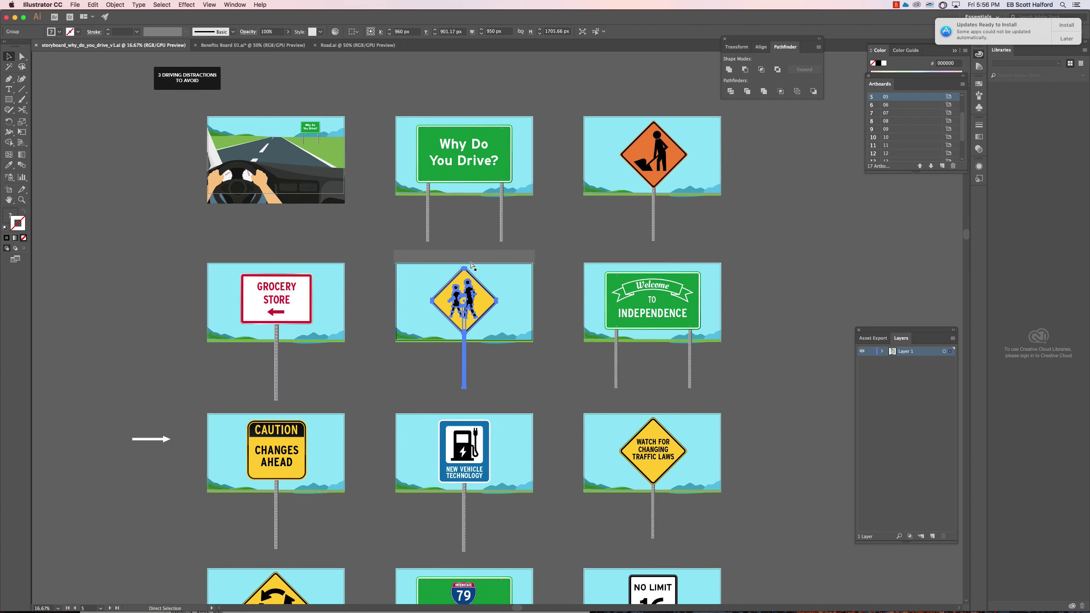
key("super+0")
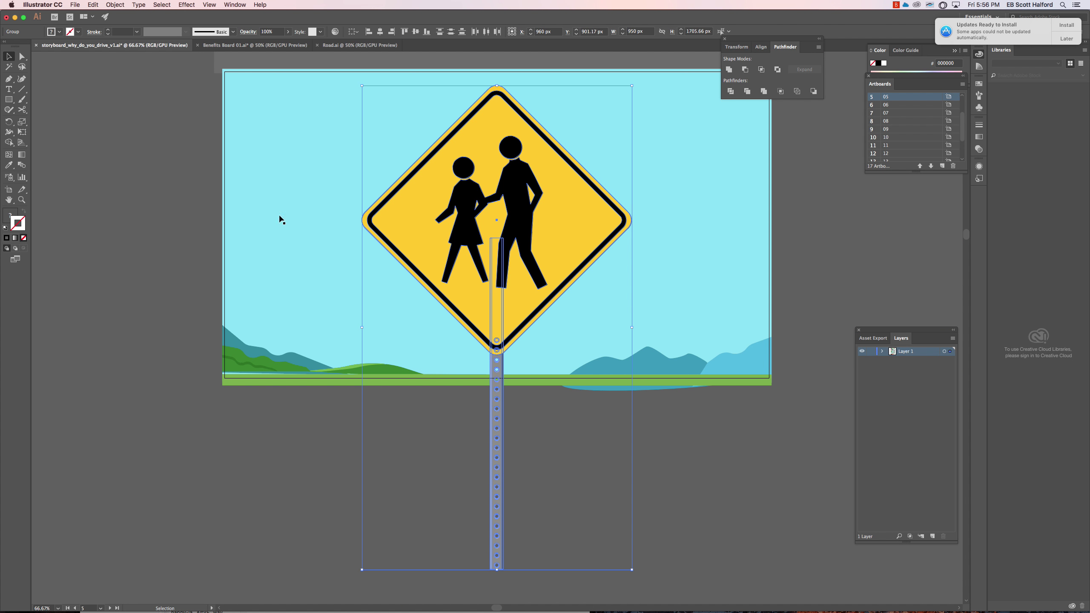
Copy the black artwork of the two pedestrian figures on the yellow sign and switch to After Effects.
left_click(283, 221)
left_click(535, 202)
key("super")
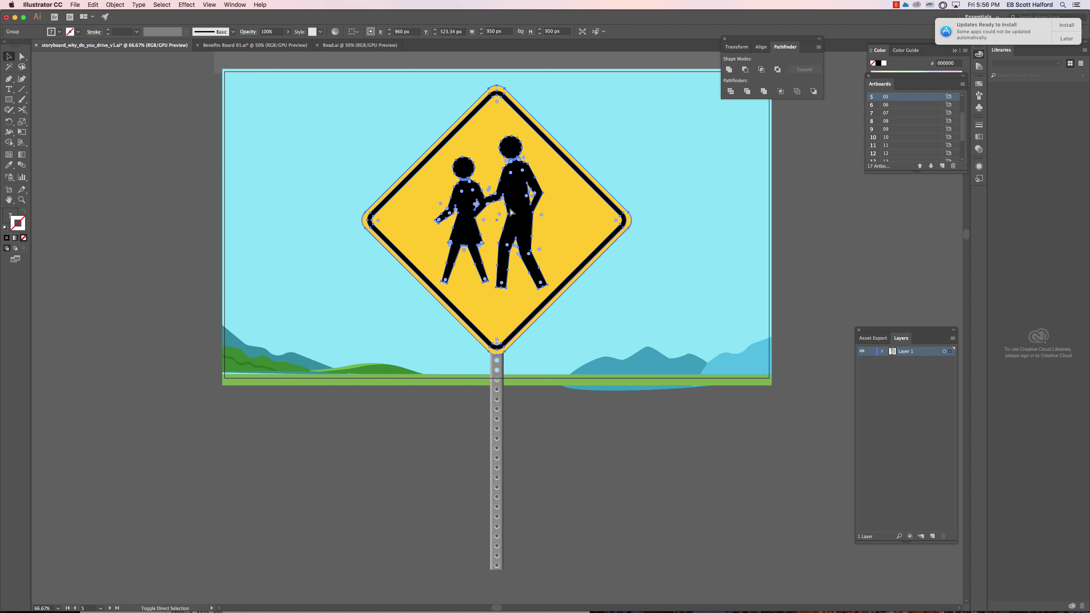
left_click(463, 197)
key("a")
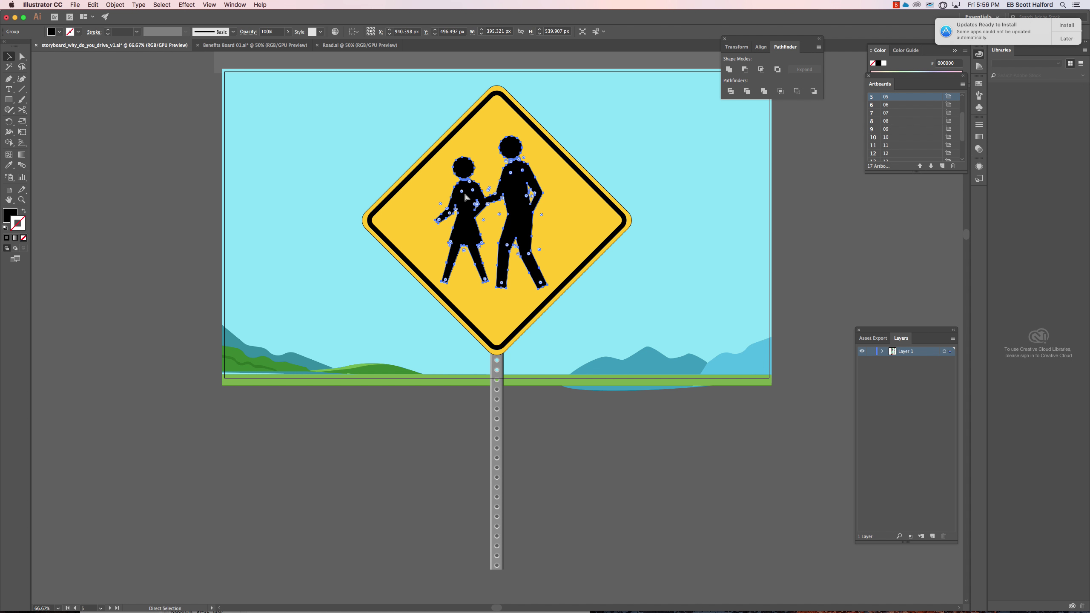
key("super+Tab")
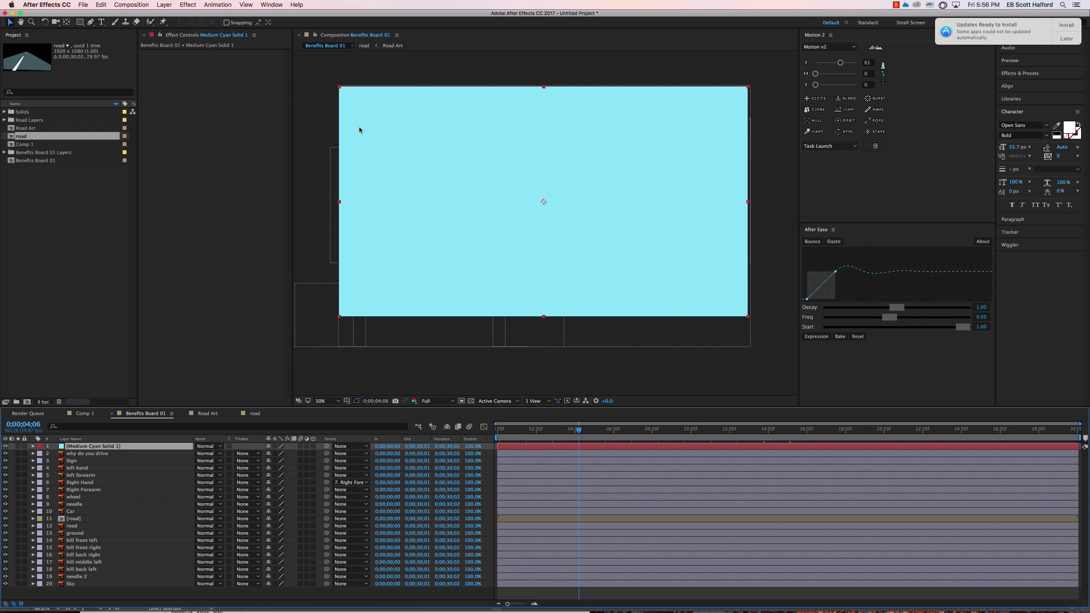
Try pasting the pedestrian figures into Benefits Board 01 with no layer selected, then undo the paste.
left_click(301, 227)
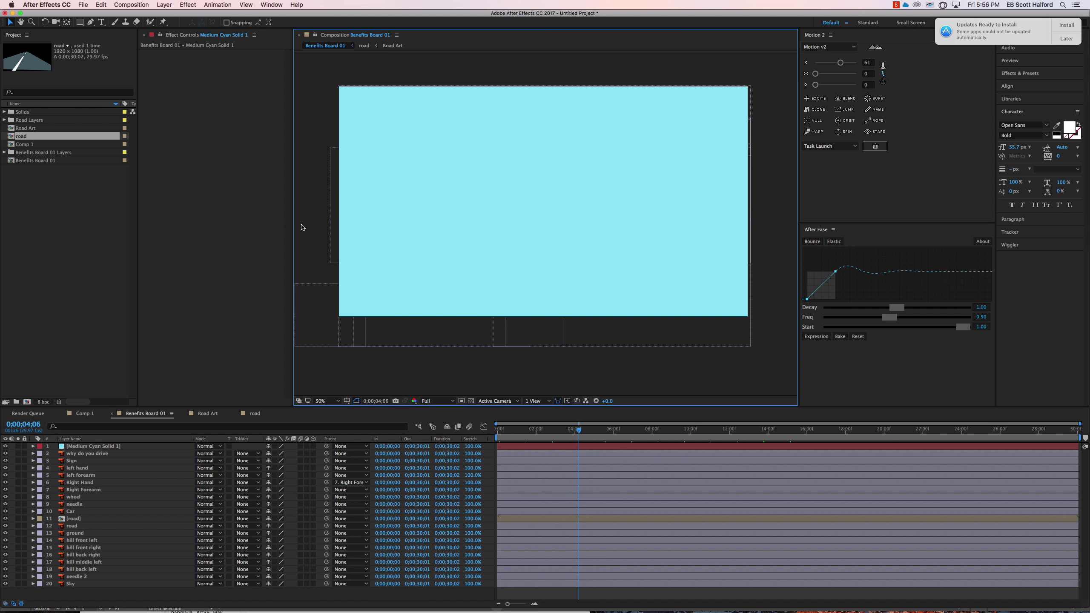
key("super+v")
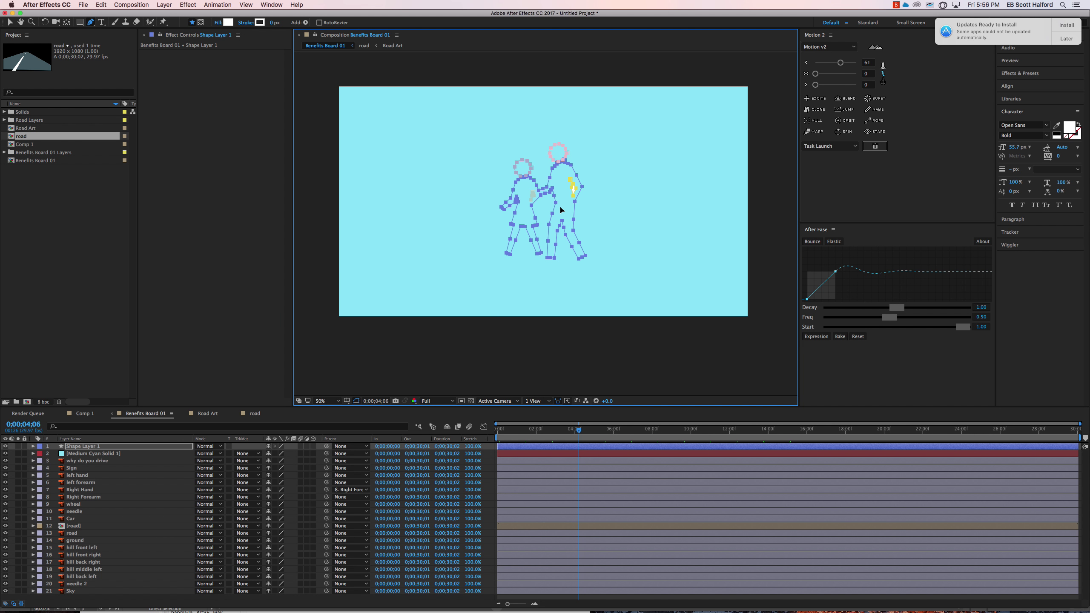
key("super+z")
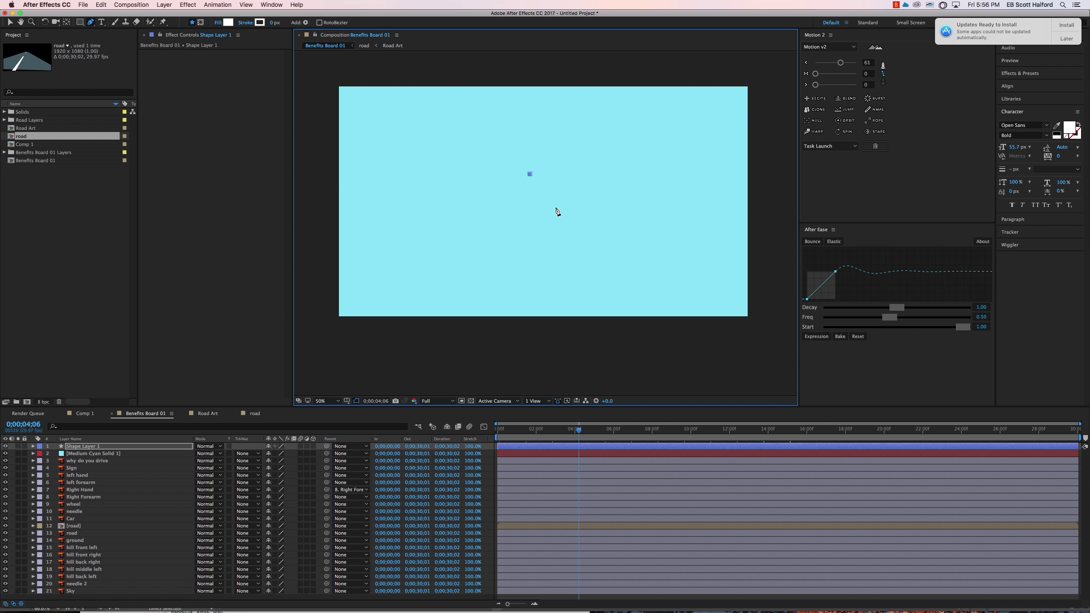
key("super+z")
key("v")
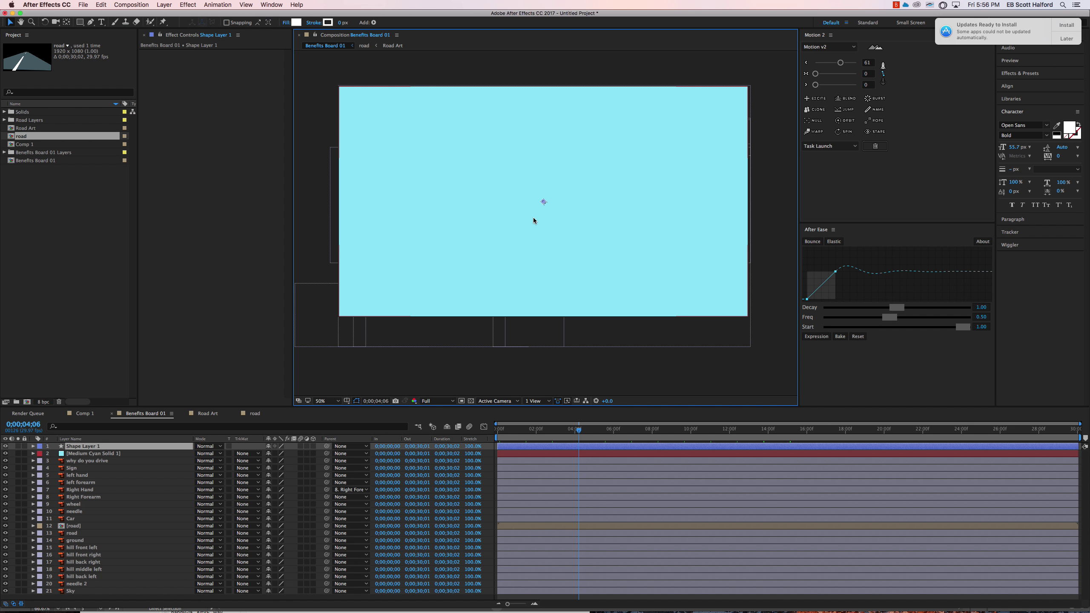
Create a black 1920 x 1080 px solid in Benefits Board 01 and paste the pedestrian figures onto it as masks.
key("super+y")
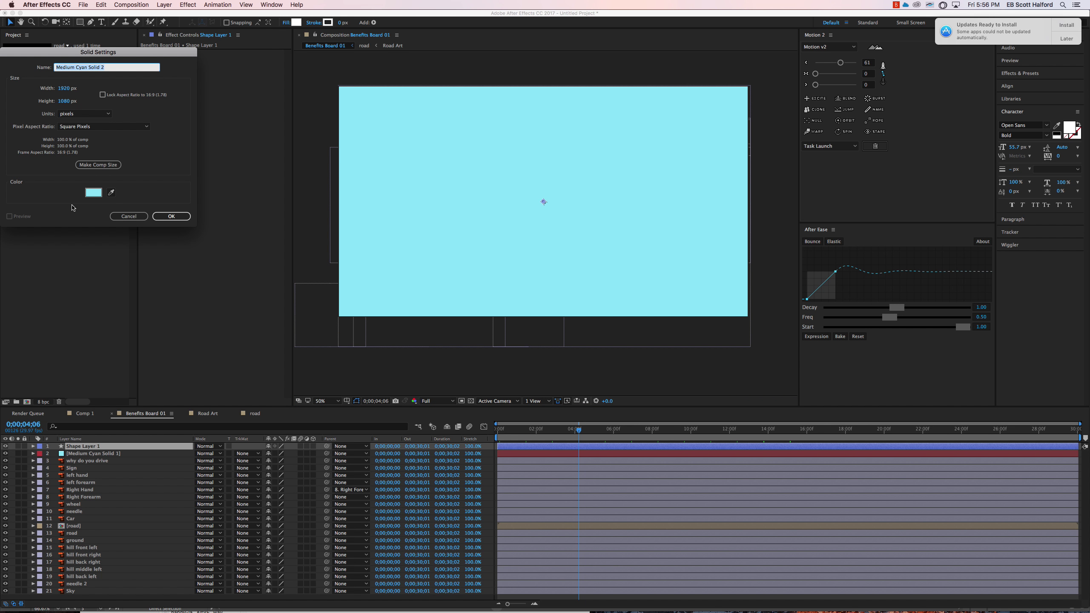
left_click(93, 192)
left_click(354, 95)
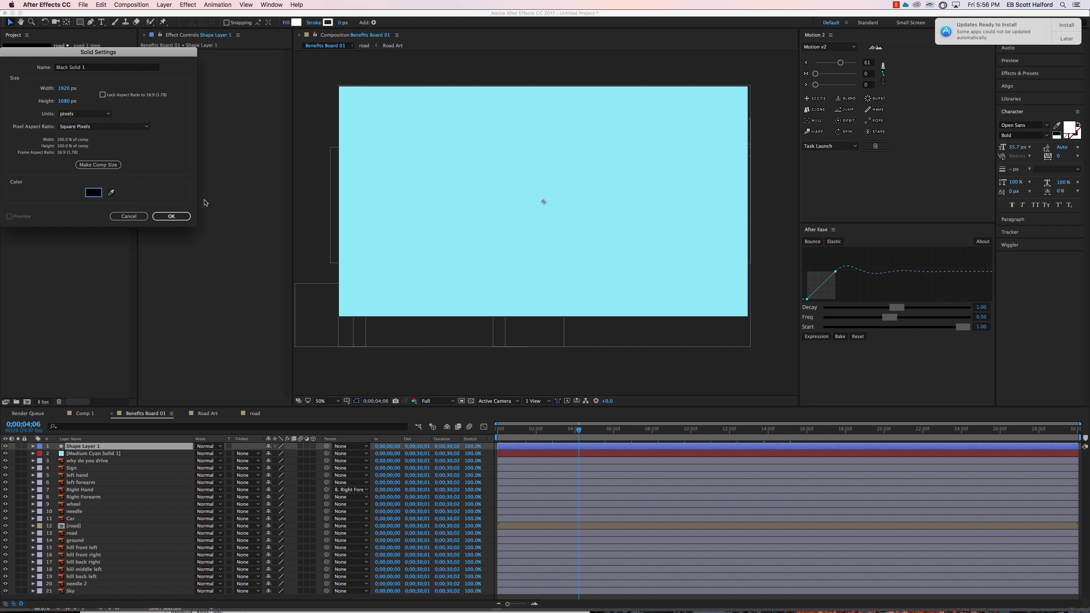
key("Return")
key("g")
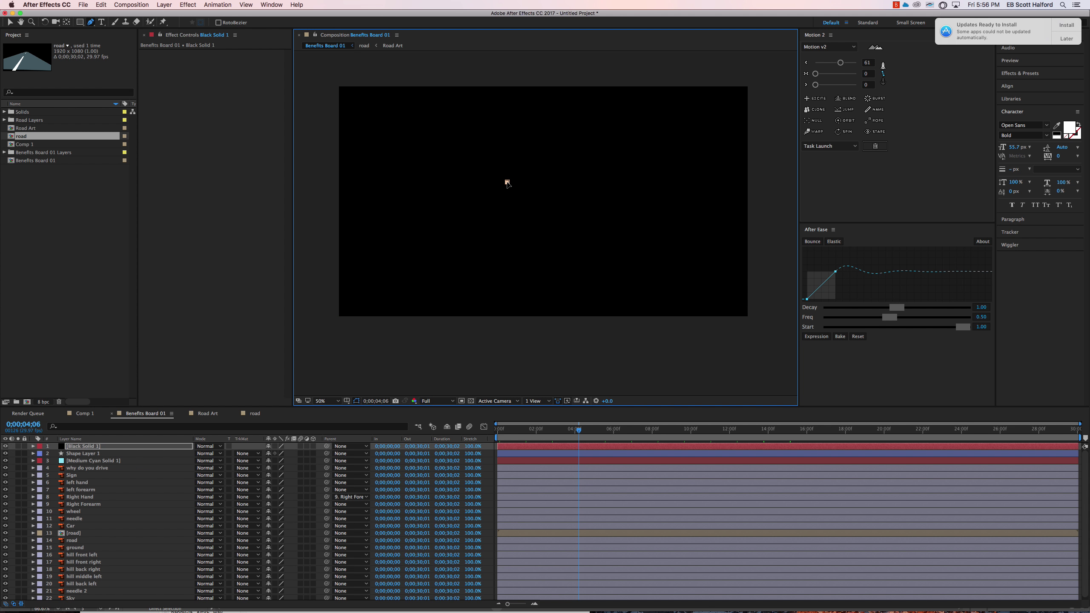
left_click(506, 184)
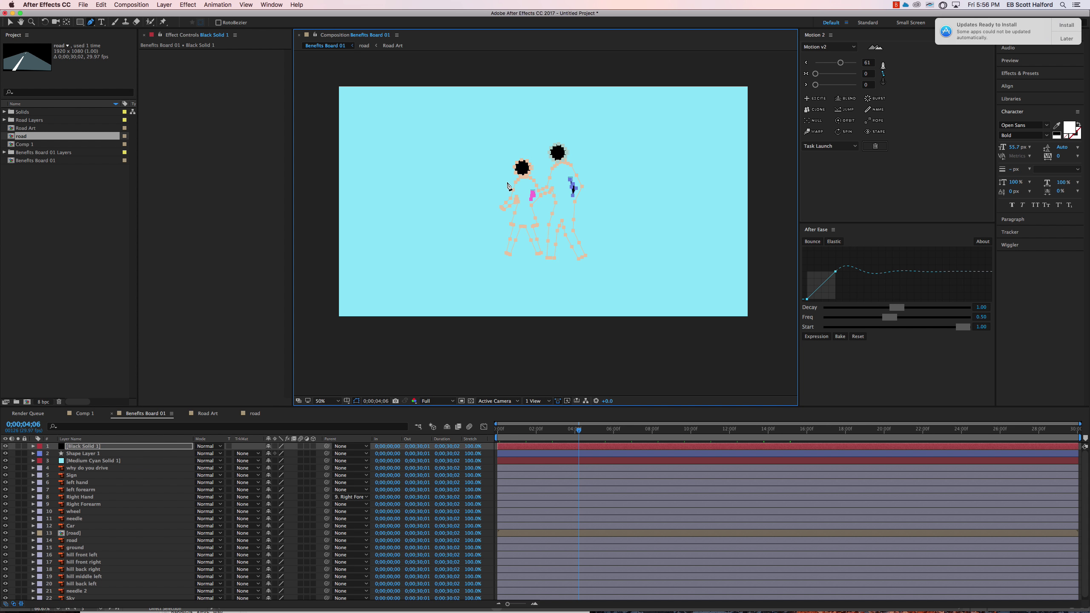
Set all five masks of the black solid to Add mode.
left_click(33, 446)
left_click(41, 453)
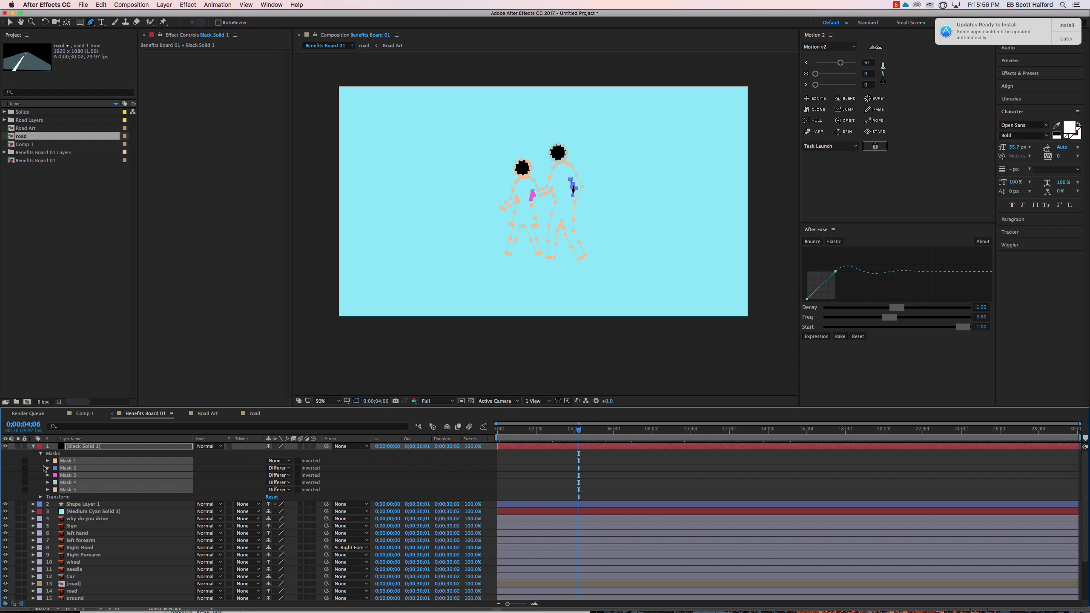
left_click(255, 474)
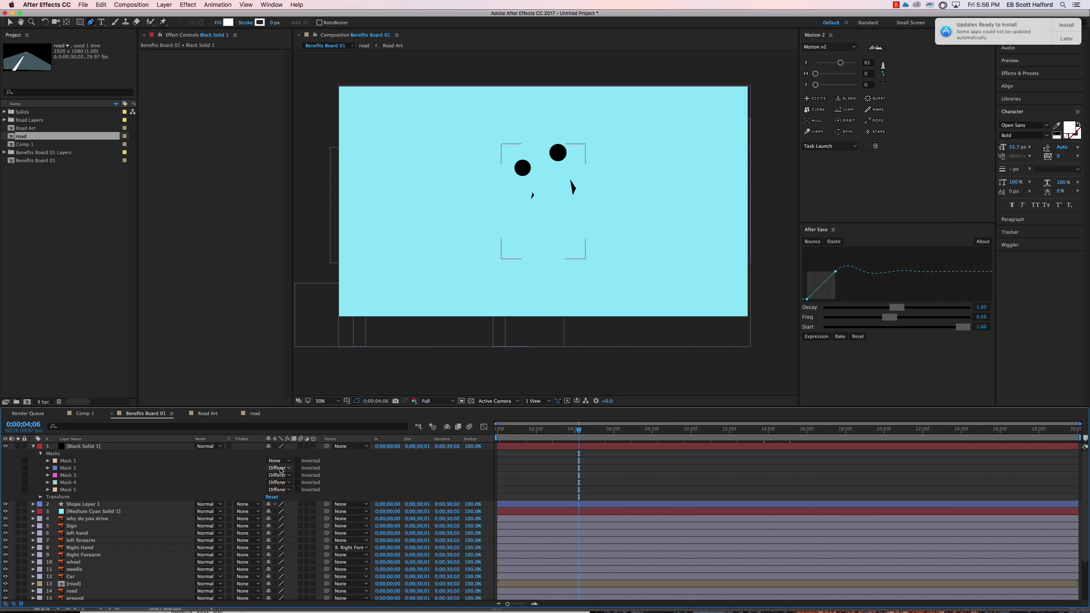
left_click(68, 468)
left_click(67, 489, "shift")
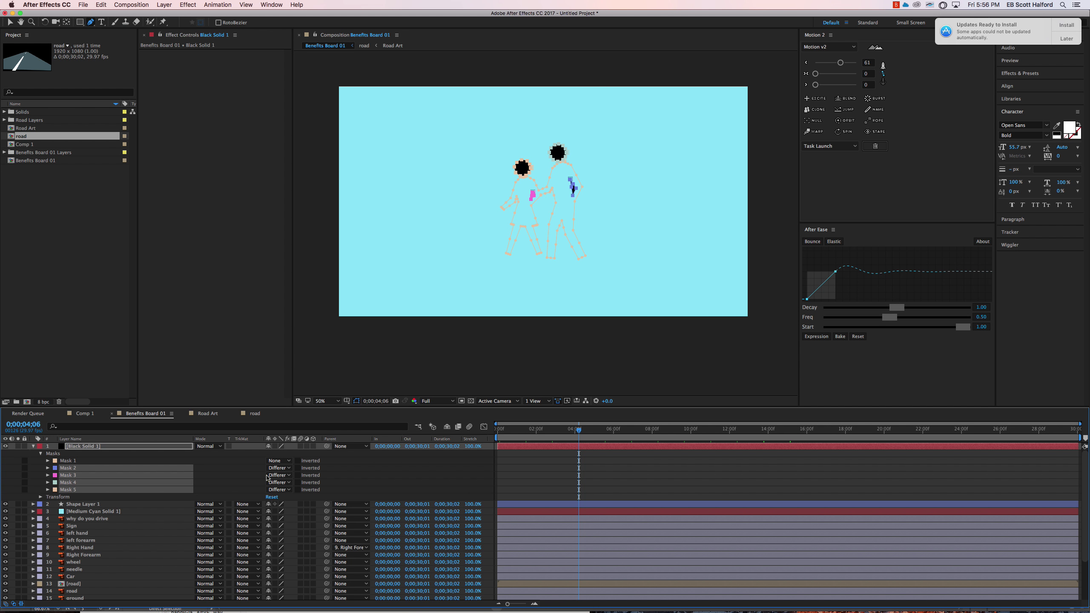
left_click(273, 468)
left_click(280, 484)
left_click(227, 501)
left_click(276, 468)
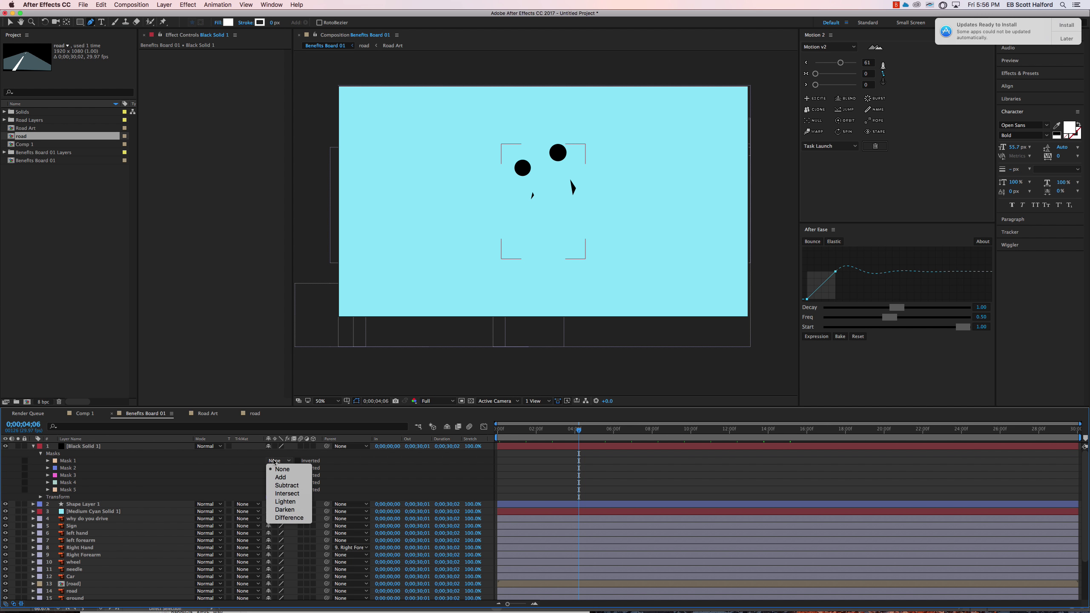
left_click(278, 470)
left_click(277, 460)
left_click(279, 468)
key("v")
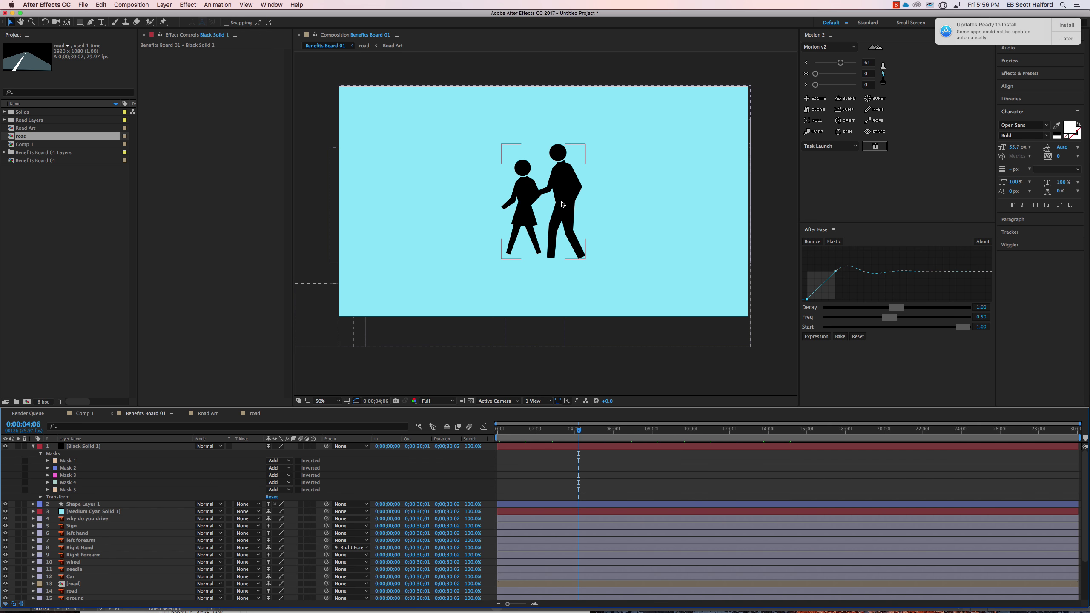
Set Mask 3 and Mask 2, the gaps between the figures' arms and bodies, to Subtract mode.
left_click(564, 206)
left_click(770, 192)
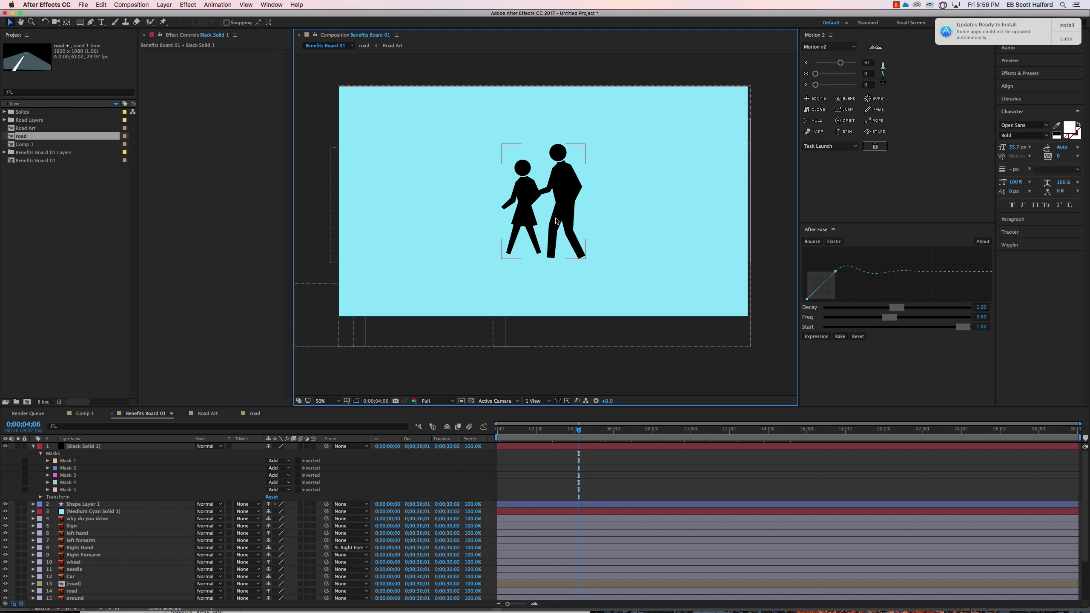
left_click(569, 198)
scroll(569, 199, "up", 4)
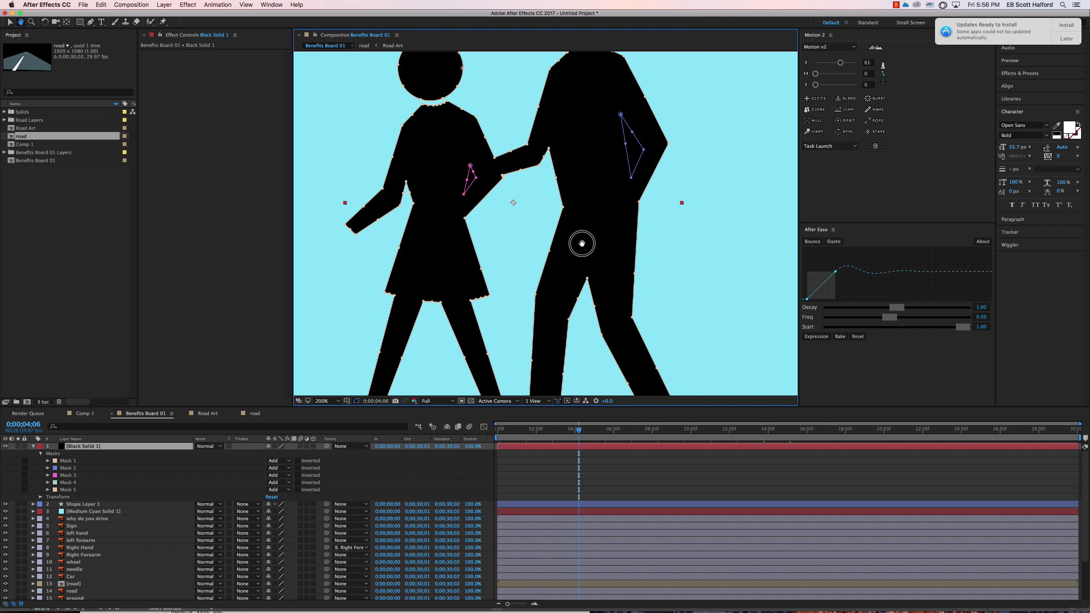
left_click(467, 165)
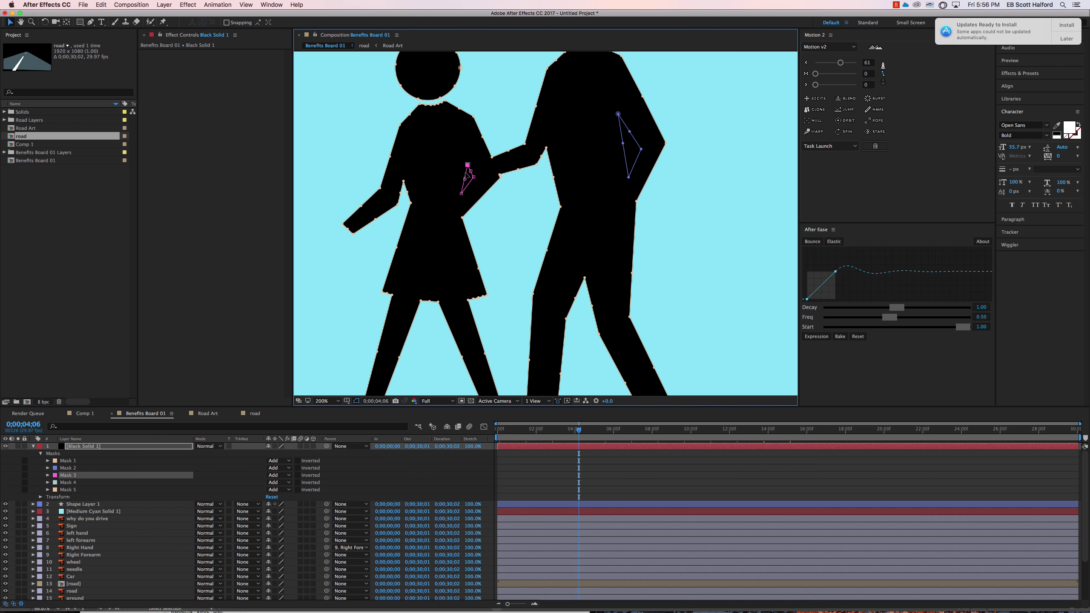
left_click(279, 474)
left_click(281, 493)
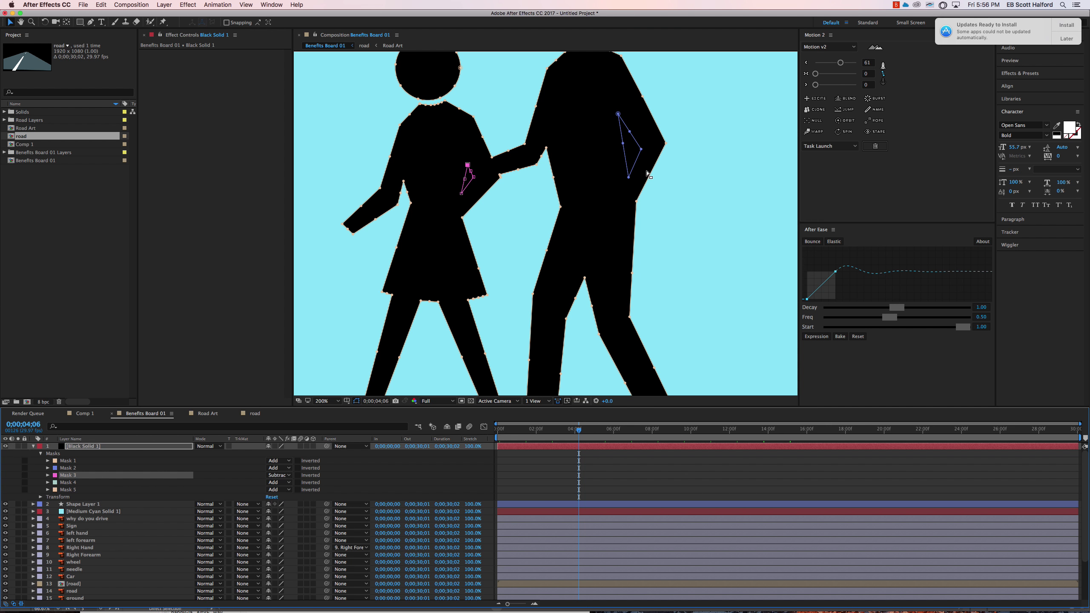
left_click(618, 114)
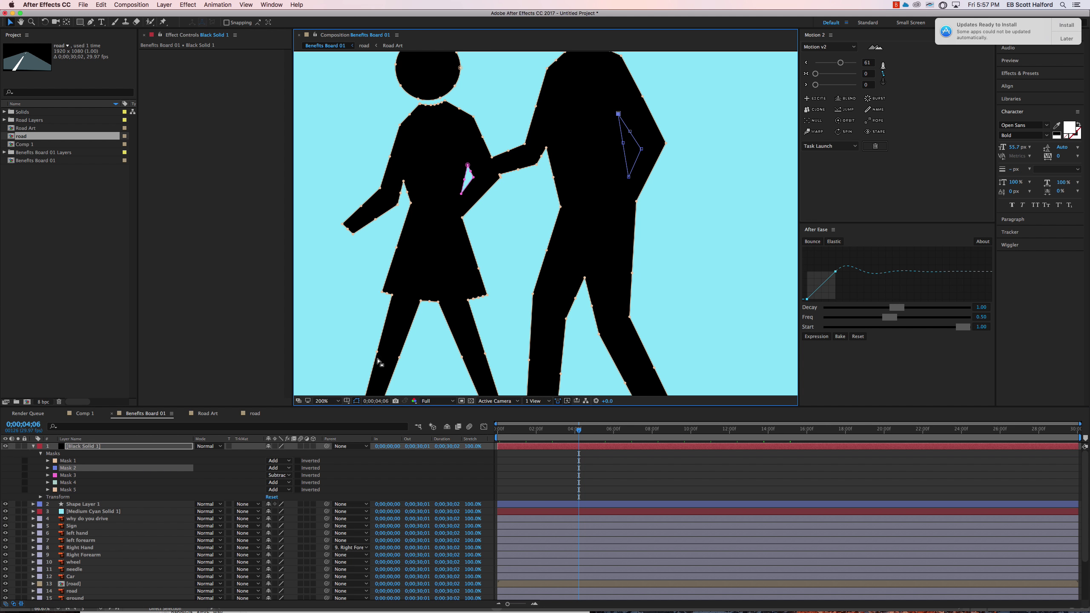
left_click(275, 468)
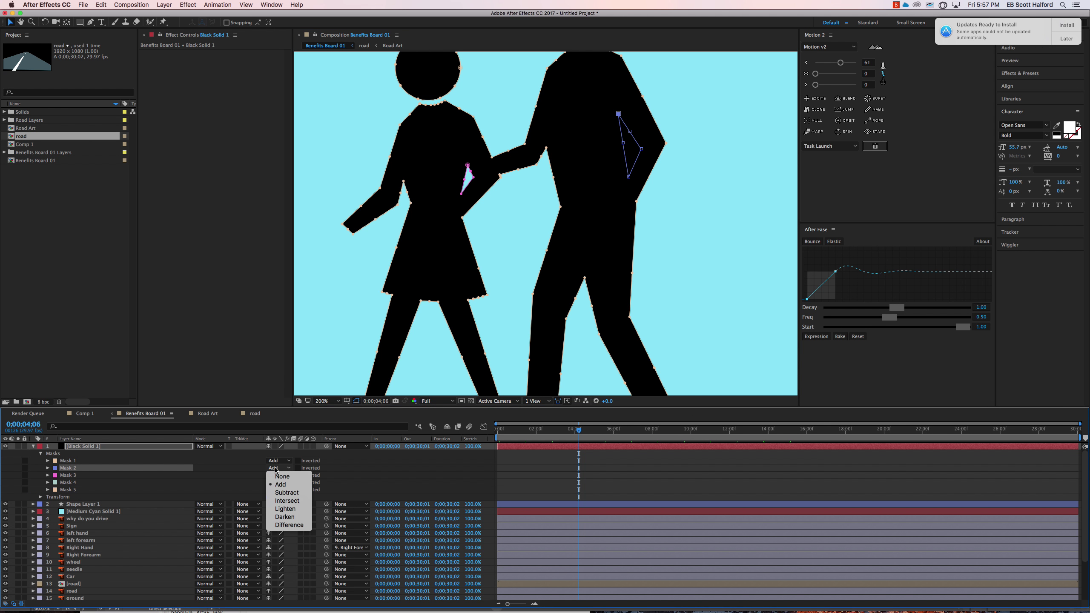
left_click(279, 490)
key("comma")
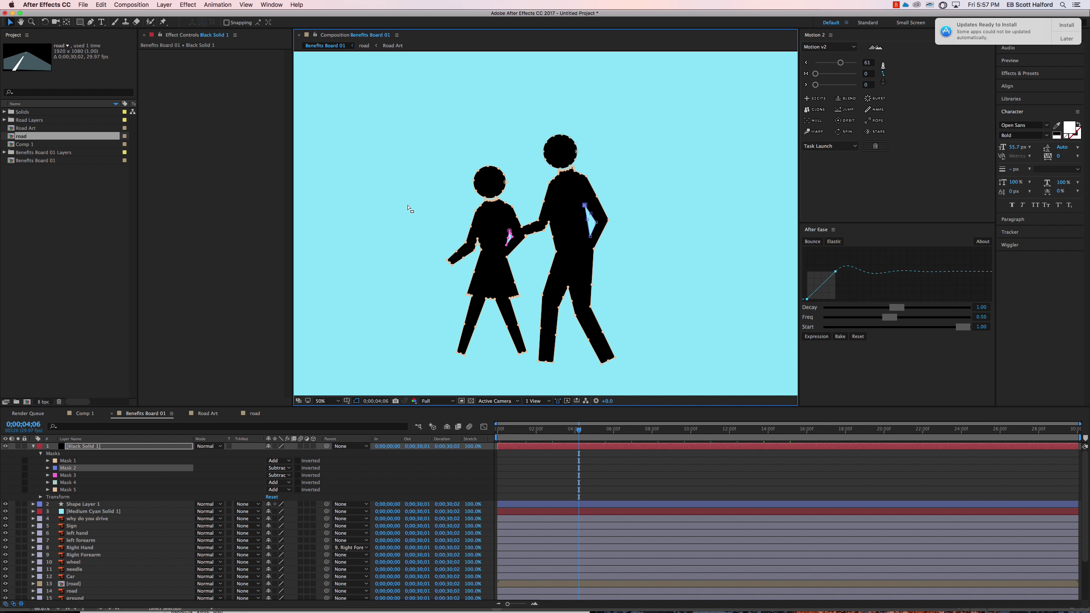
key("comma")
left_click(549, 78)
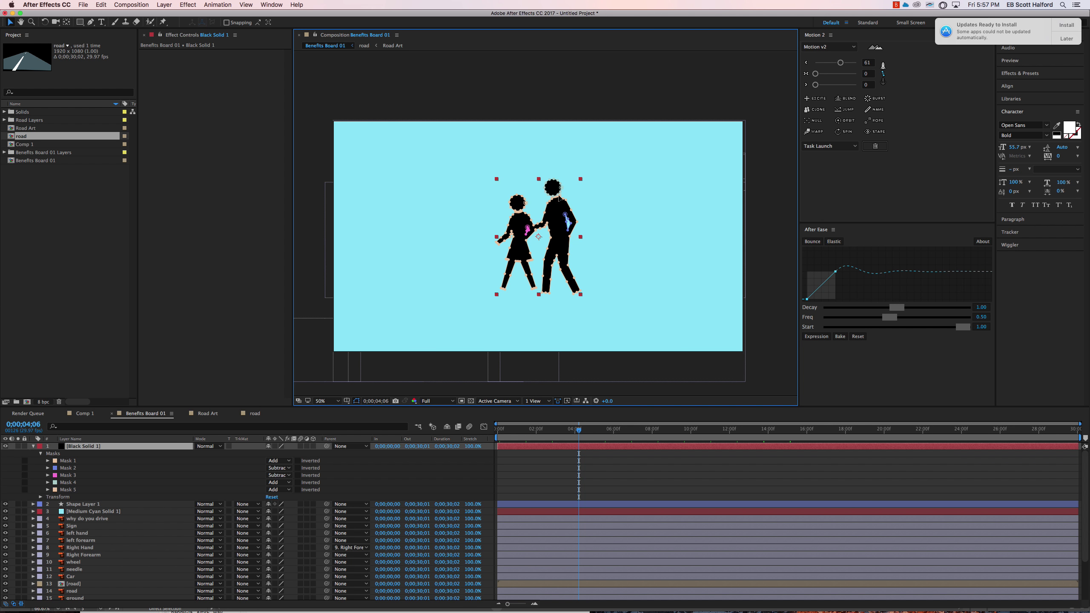
left_click(770, 320)
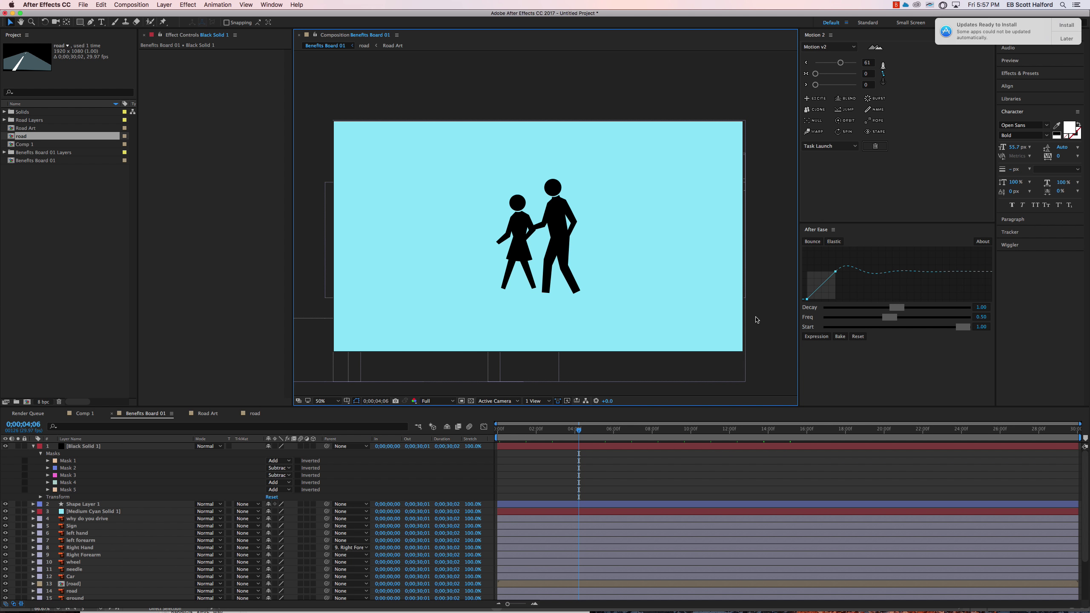
Reveal the black solid's mask properties and try a Mask Expansion of -1.0 pixels on all its masks.
left_click(81, 447)
key("m")
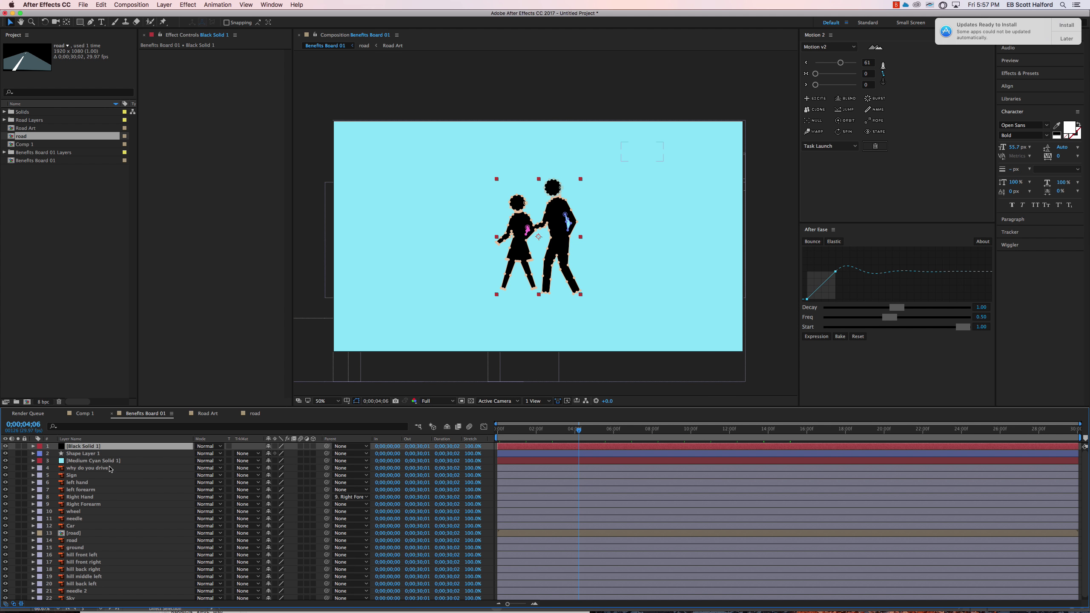
key("m")
key("m")
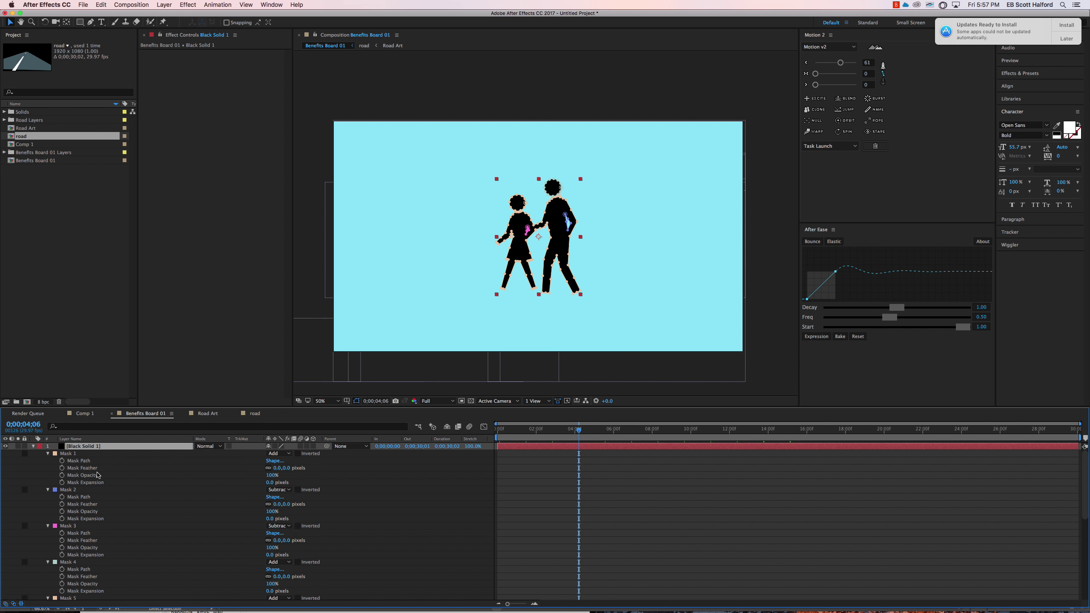
left_click(68, 453)
key("super+a")
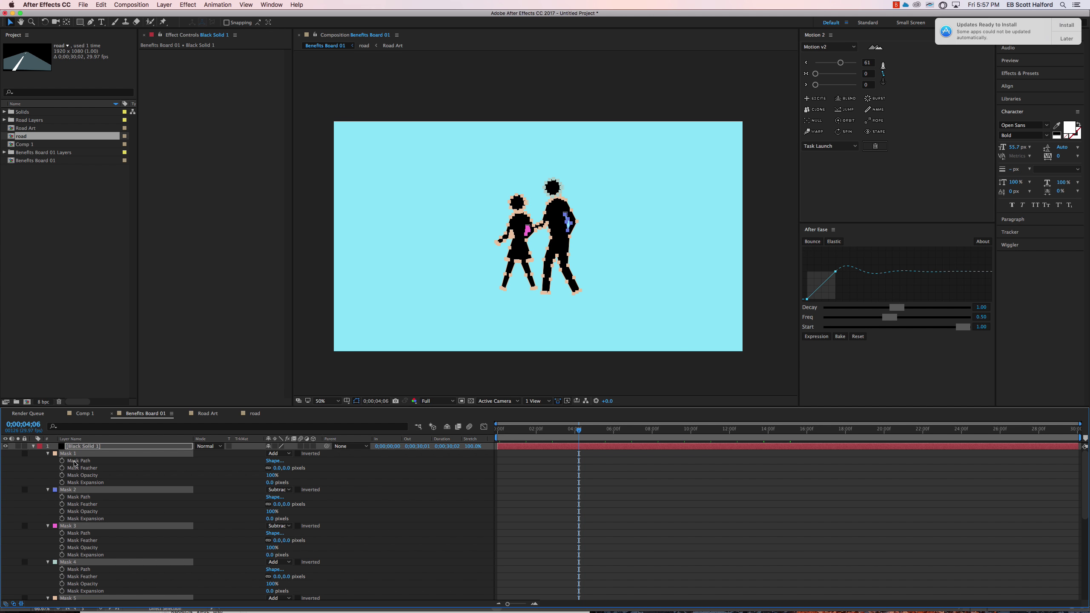
mouse_move(271, 484)
left_mouse_down()
mouse_move(240, 487)
mouse_move(274, 481)
mouse_move(273, 493)
left_mouse_up()
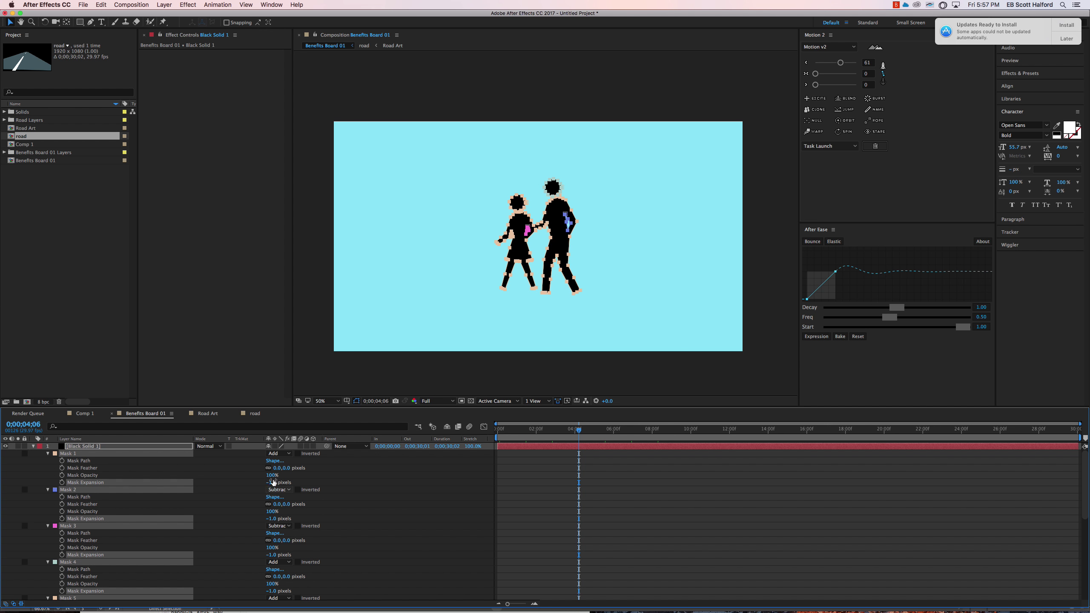
Switch to Illustrator and look over the road sign artboards of the storyboard.
key("super+Tab")
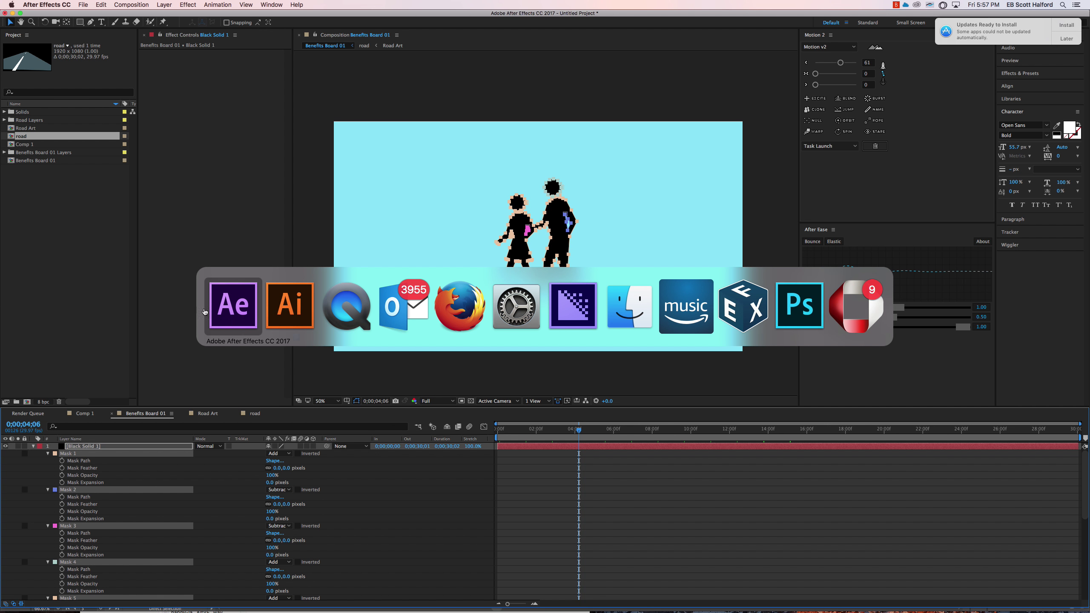
left_click(291, 310)
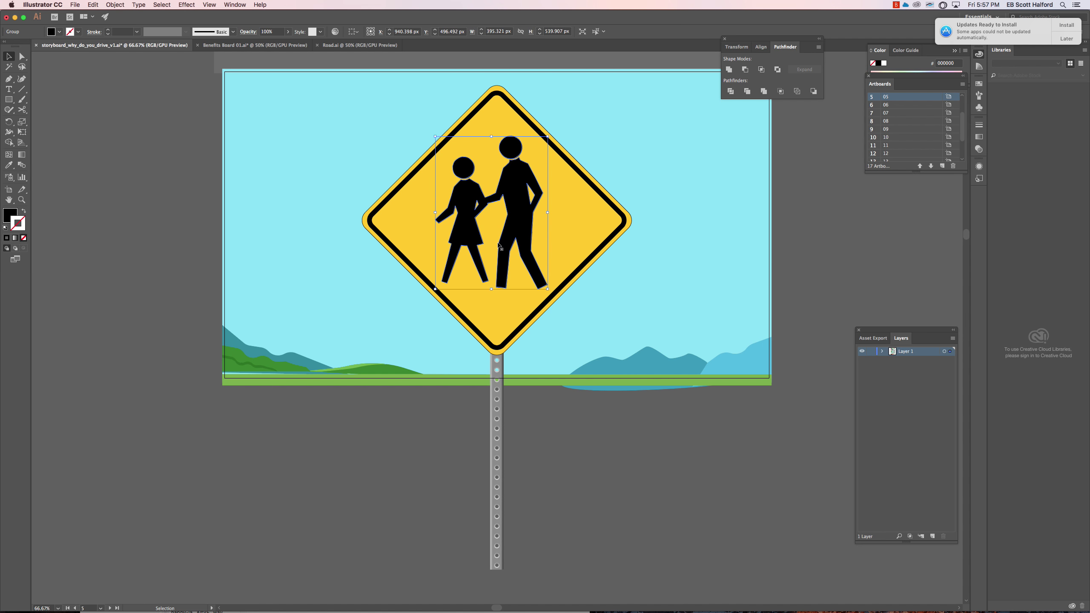
key("super+minus")
key("super+minus")
key("super+minus")
key("super+minus")
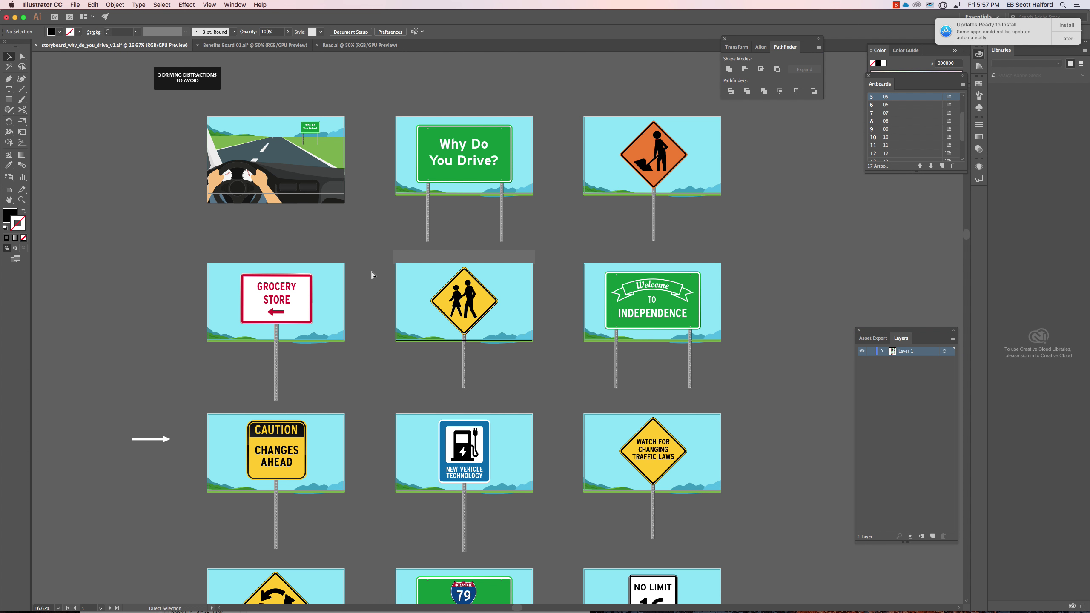
left_click_drag(370, 226, 414, 109)
left_click_drag(391, 166, 325, 300)
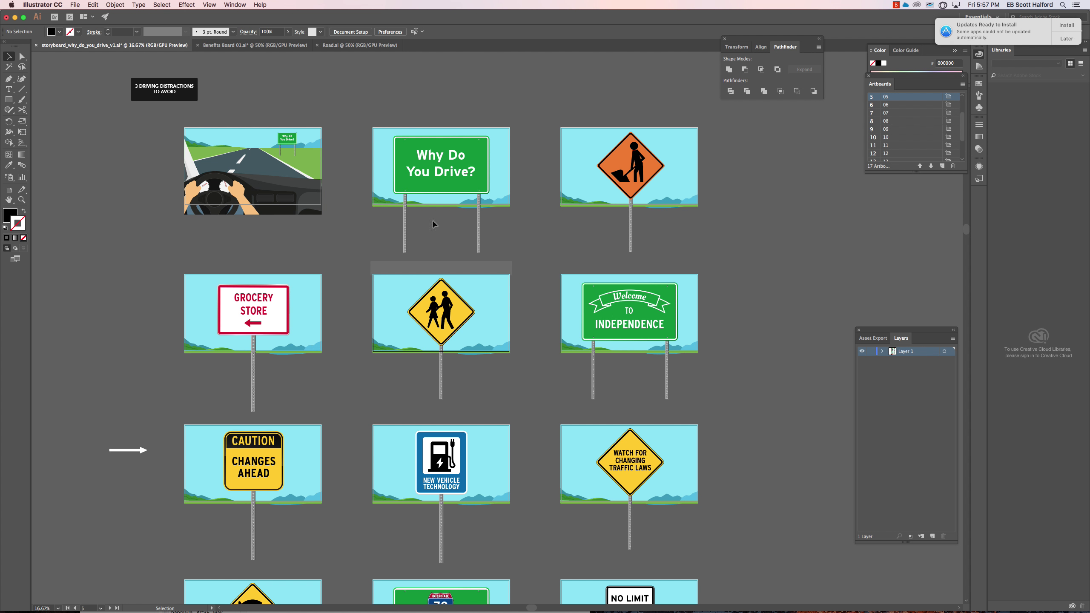
Select the Grocery Store sign with its post on artboard 04 for a close-up view.
left_click(287, 306)
key("super+equal")
key("super+equal")
key("super+equal")
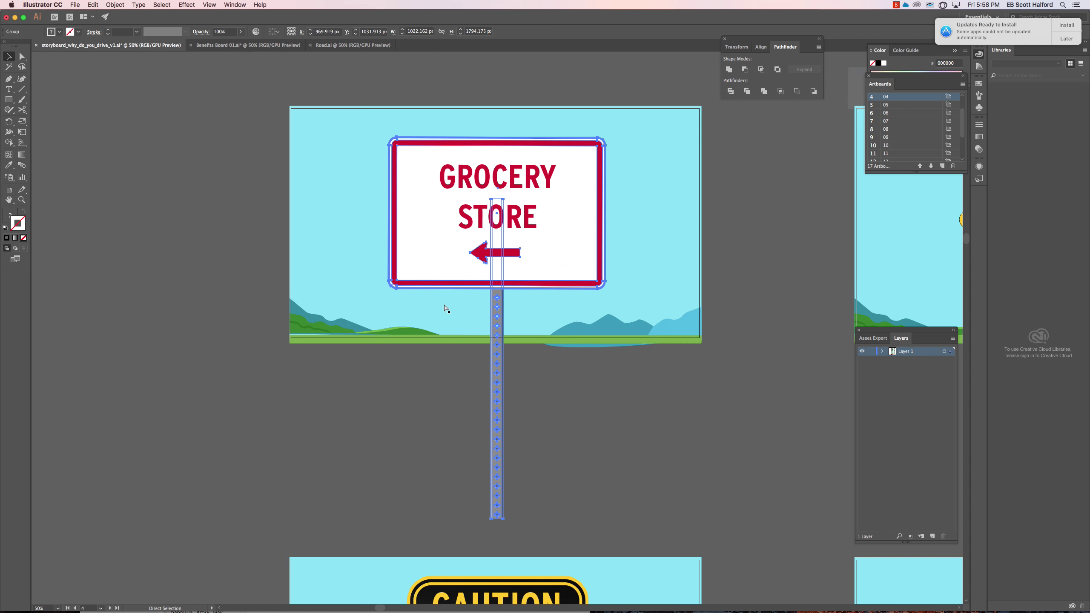
key("super+equal")
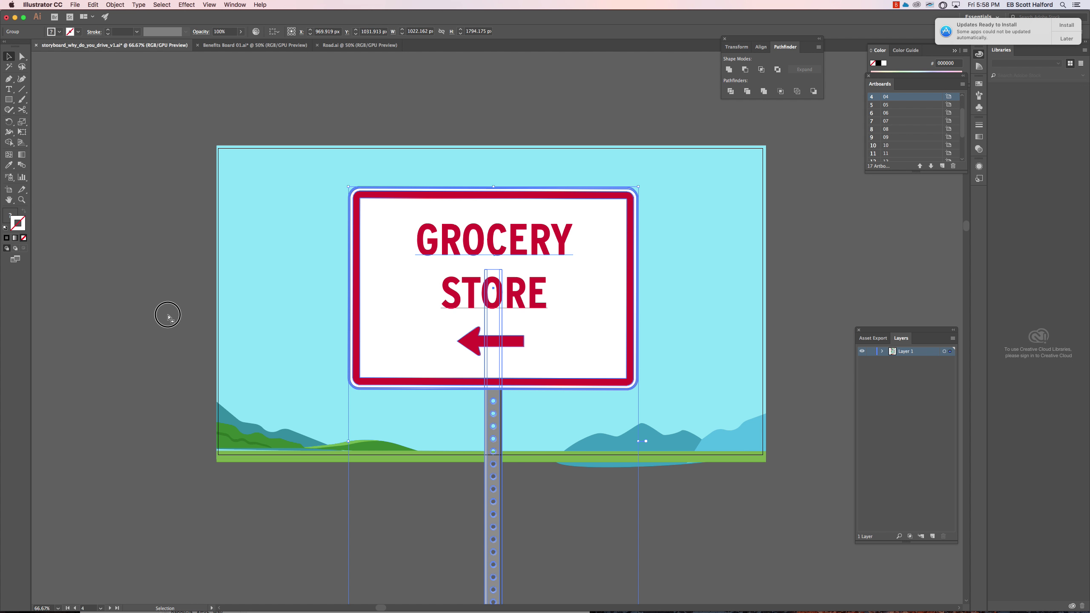
Deselect the Grocery Store sign and reselect it on artboard 04 to see how the sign and post are grouped.
left_click(167, 315)
left_click(371, 279)
left_click_drag(404, 264, 360, 274)
left_click(440, 116)
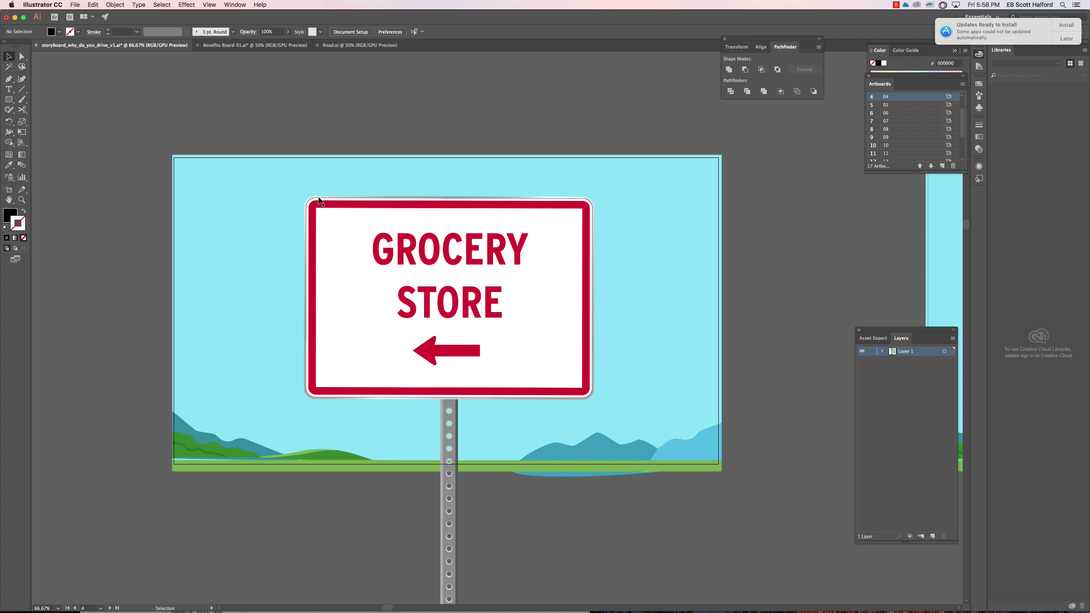
left_click(348, 201)
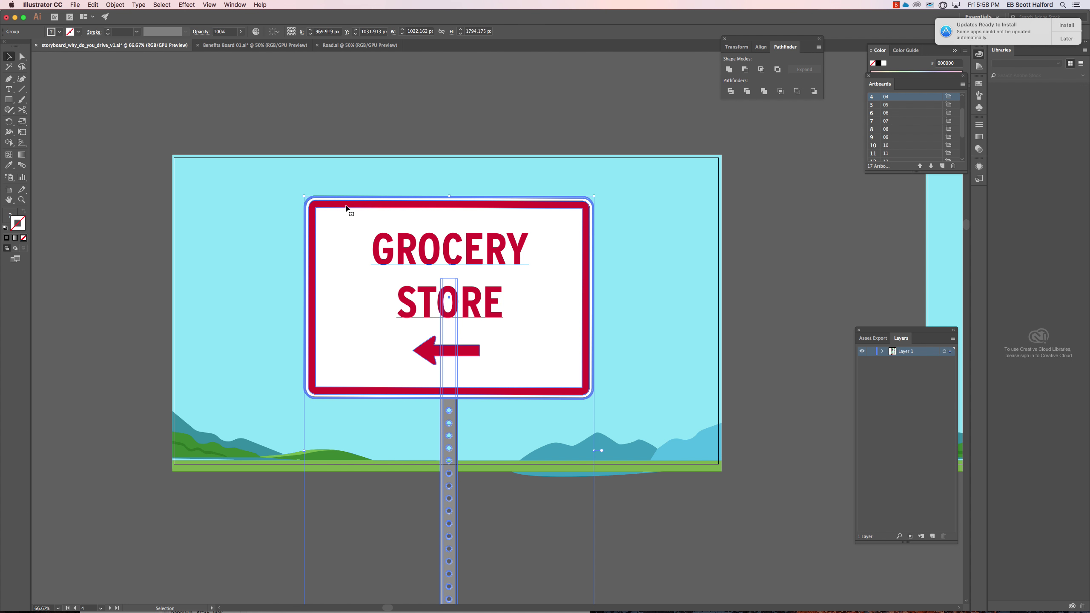
Go to artboard 05 and select the yellow pedestrian diamond sign to inspect its grouping.
left_click_drag(651, 305, 210, 189)
left_click_drag(508, 232, 305, 339)
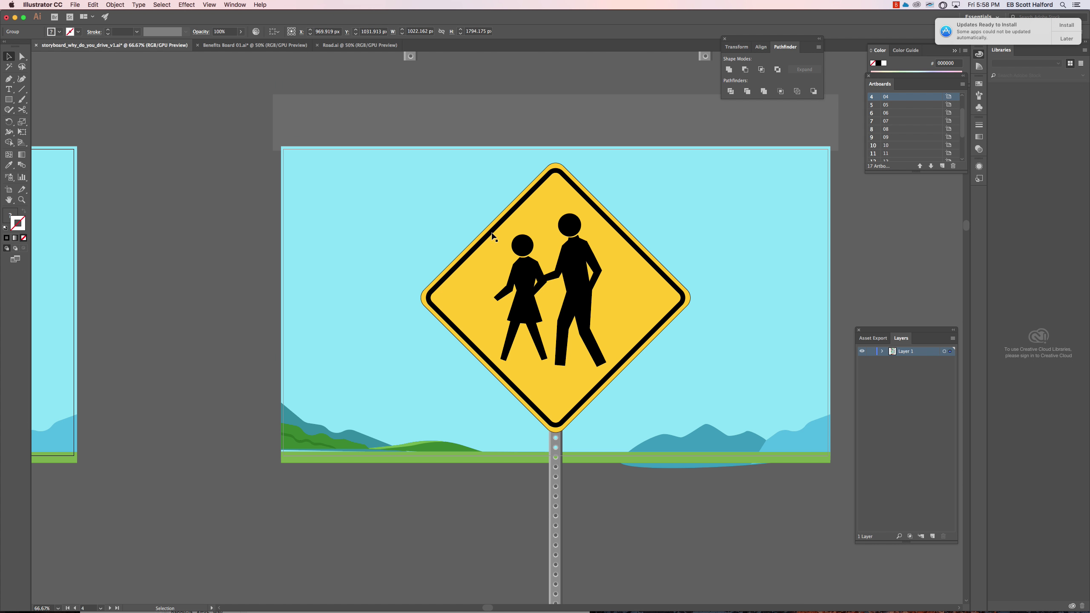
left_click(558, 172)
left_click(542, 222)
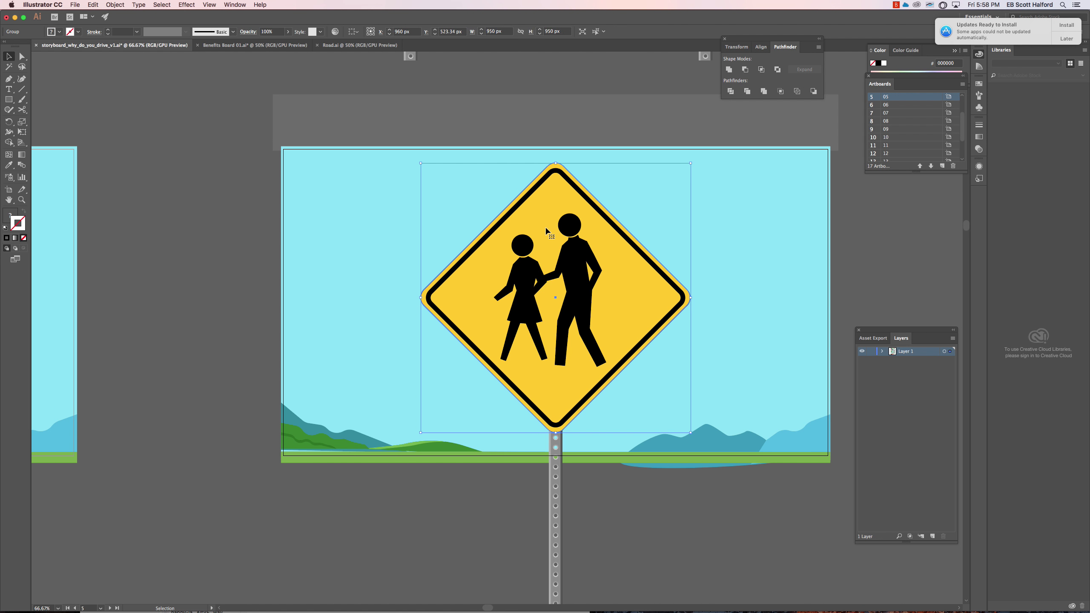
Look over the Welcome to Independence, Caution, New Vehicle Technology and neighbouring road signs on the following artboards.
left_click_drag(606, 297, 366, 211)
left_click_drag(584, 219, 217, 247)
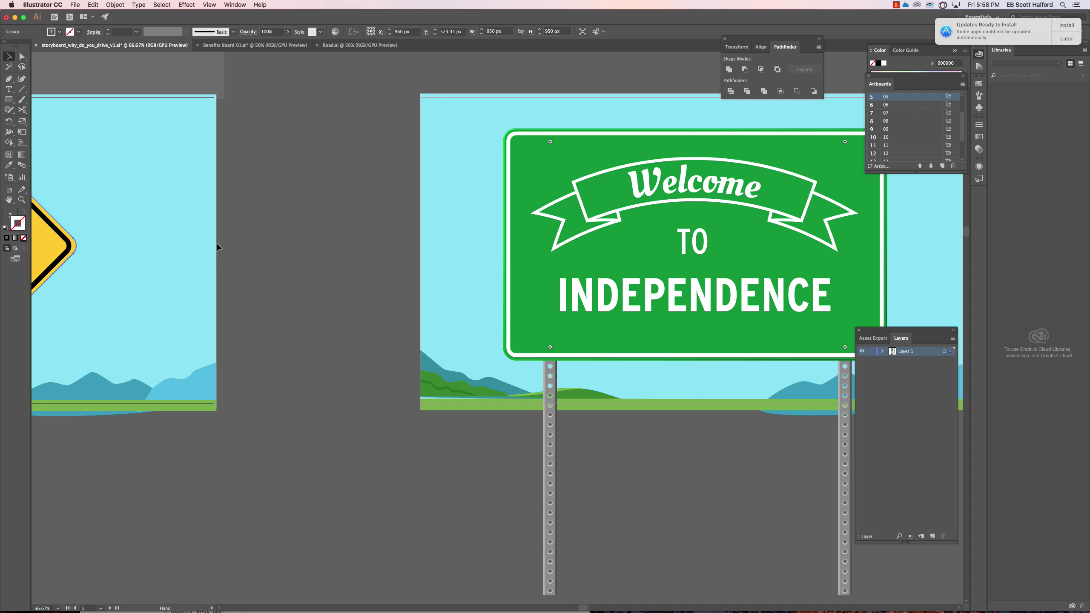
key("super+minus")
key("super+minus")
left_click_drag(473, 365, 367, 277)
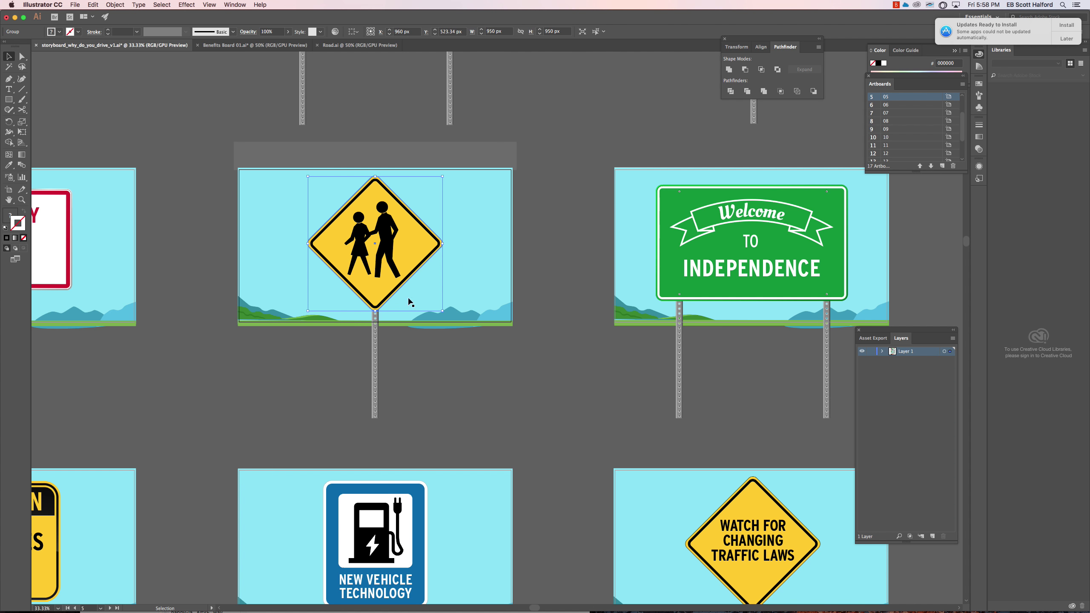
left_click_drag(408, 304, 401, 202)
left_click_drag(642, 413, 787, 222)
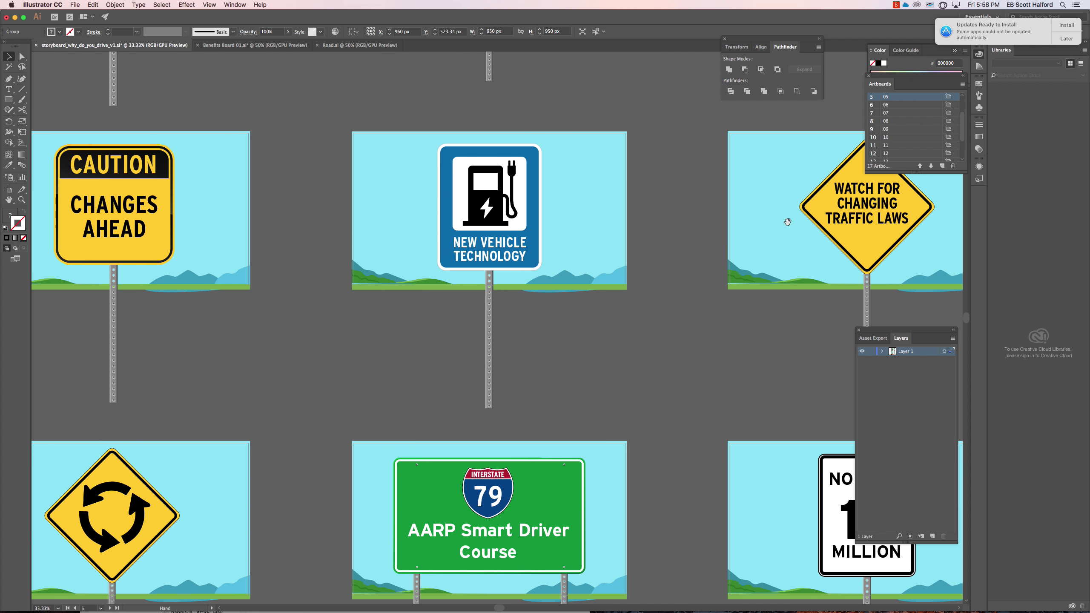
mouse_move(475, 317)
left_mouse_down()
mouse_move(535, 267)
mouse_move(484, 331)
left_mouse_up()
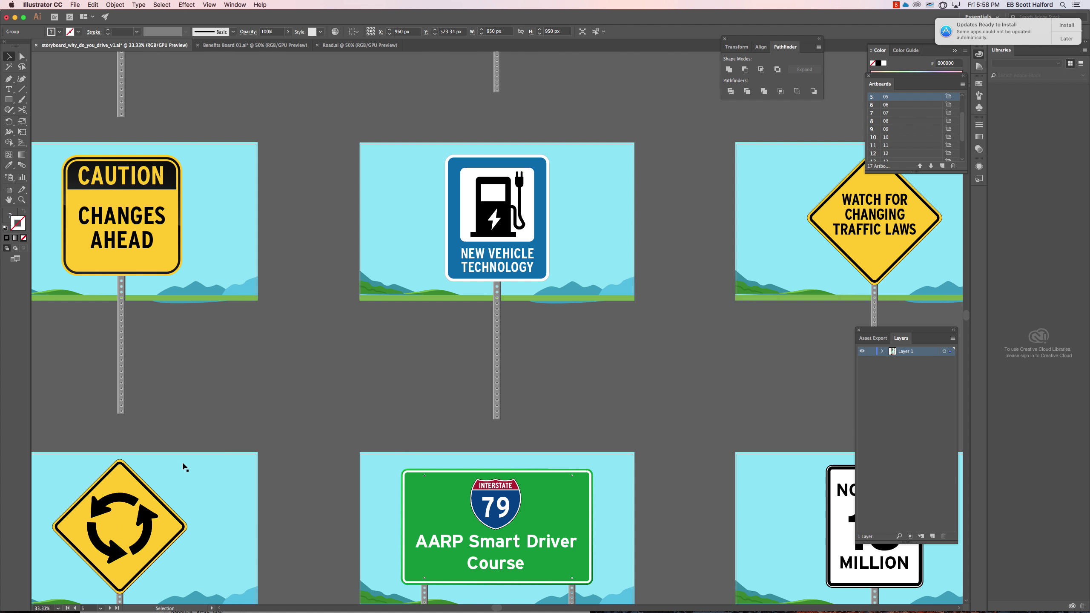
mouse_move(134, 254)
left_mouse_down()
mouse_move(150, 253)
mouse_move(171, 198)
mouse_move(218, 268)
mouse_move(314, 256)
left_mouse_up()
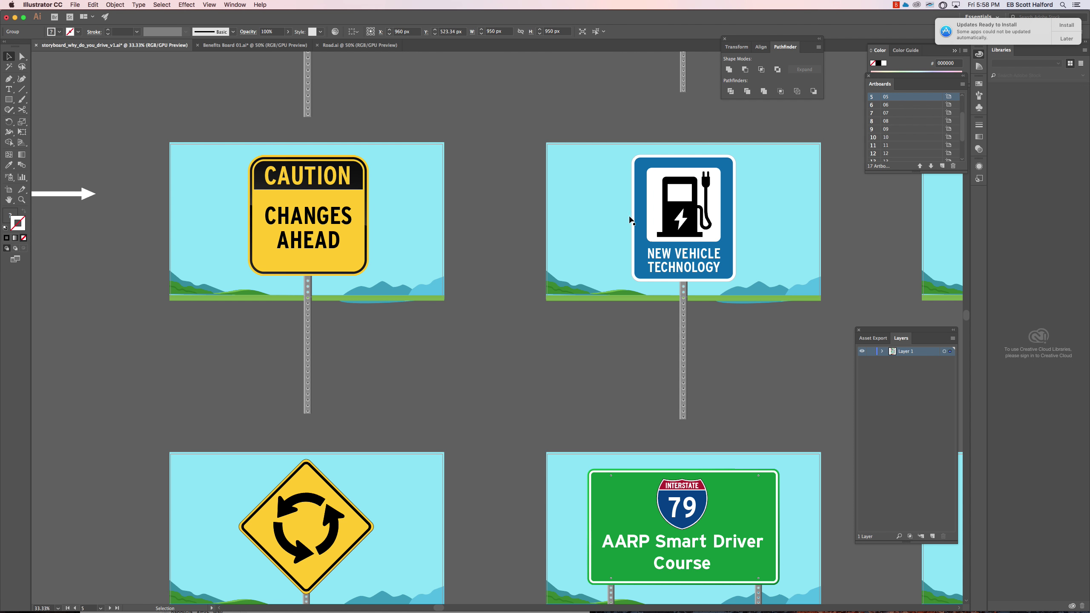
left_click_drag(662, 232, 541, 221)
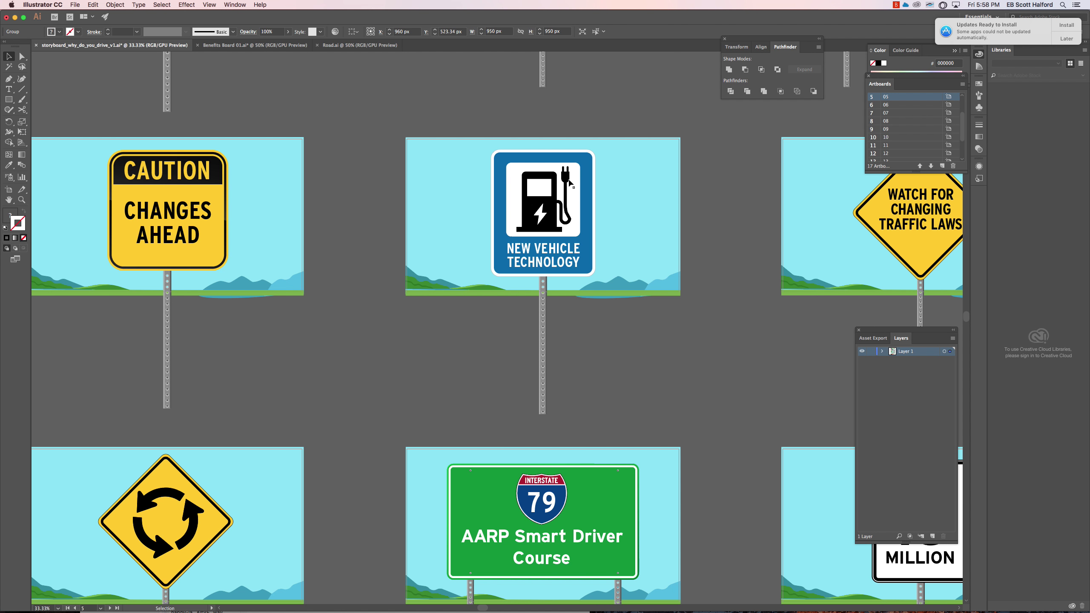
scroll(575, 183, "right", 10)
scroll(575, 182, "up", 8)
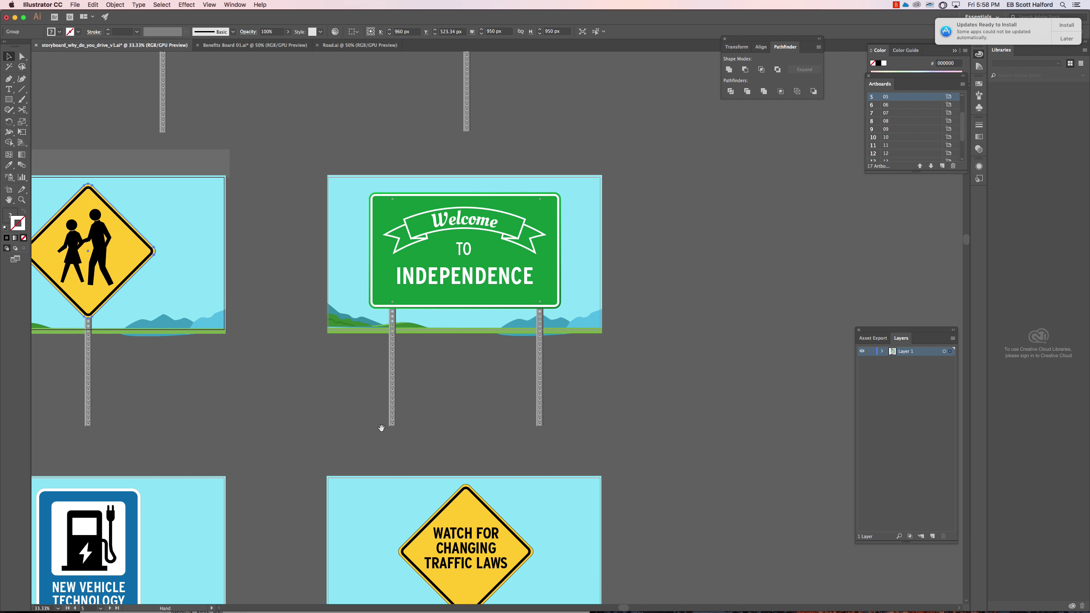
Try moving the grouped Why Do You Drive? sign with its posts above artboard 02, and undo the move.
key("super+minus")
key("super+minus")
left_click_drag(395, 399, 383, 281)
left_click(384, 282)
scroll(360, 285, "up", 4)
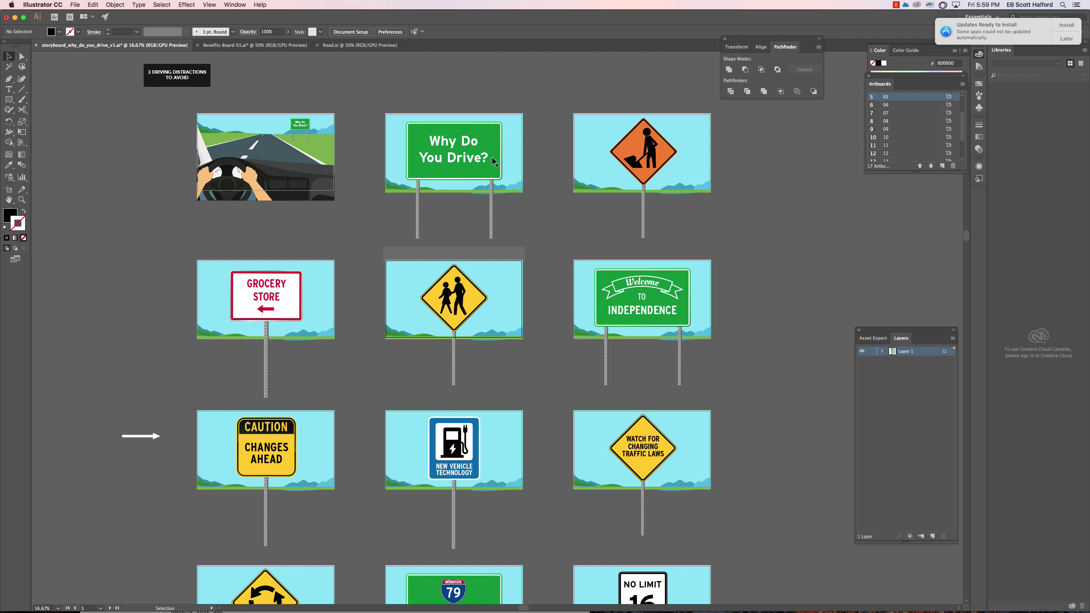
left_click(460, 148)
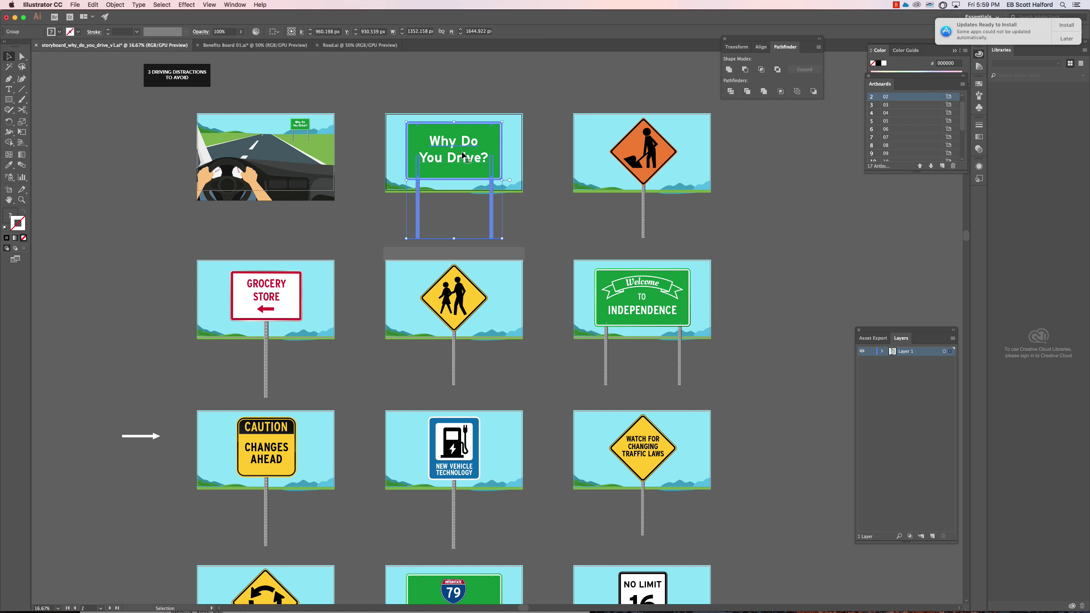
left_click_drag(464, 153, 471, 95)
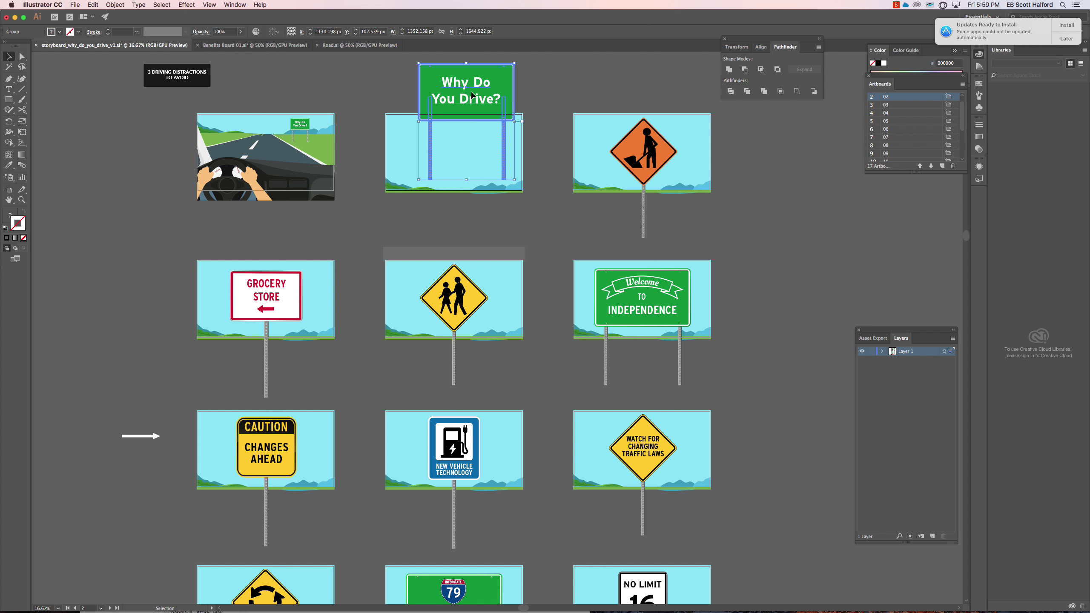
key("super+z")
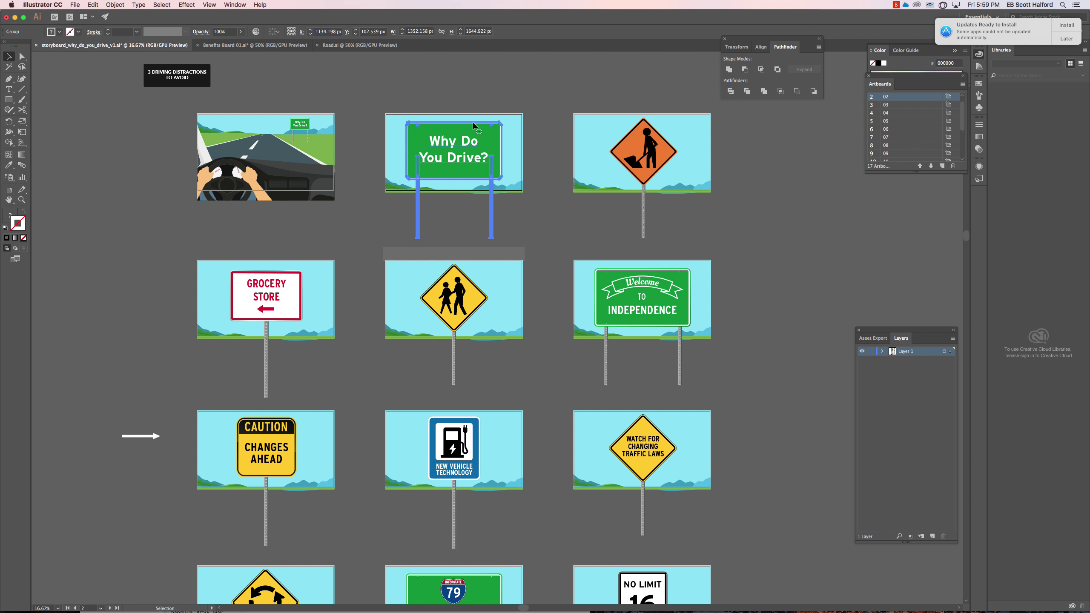
Check the grouping of the signs on artboards 03 to 09 by selecting each one in turn.
left_click(644, 163)
left_click(279, 300)
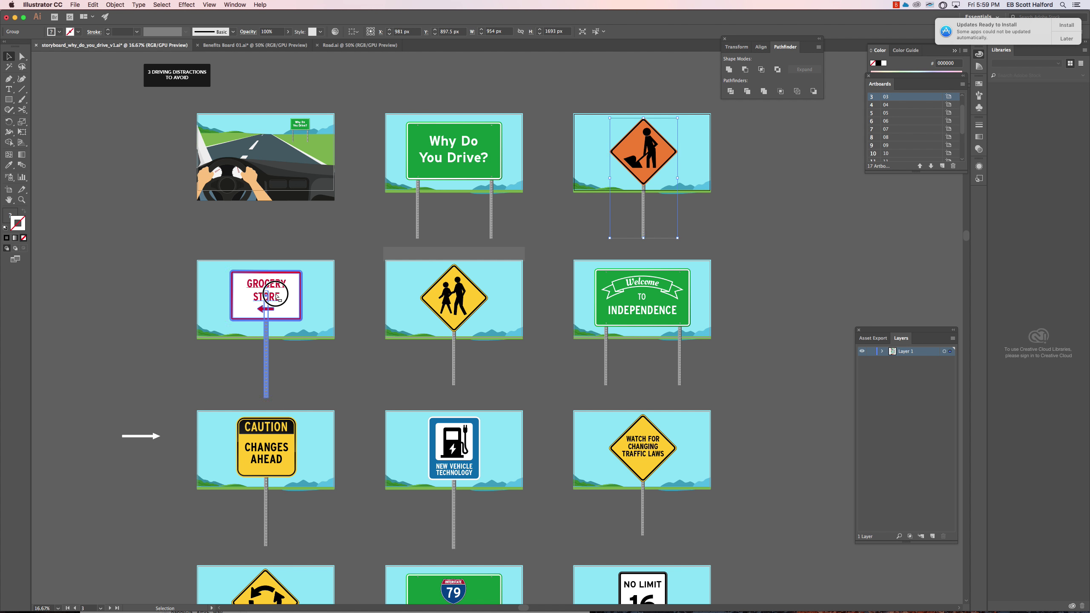
left_click(455, 301)
left_click(634, 302)
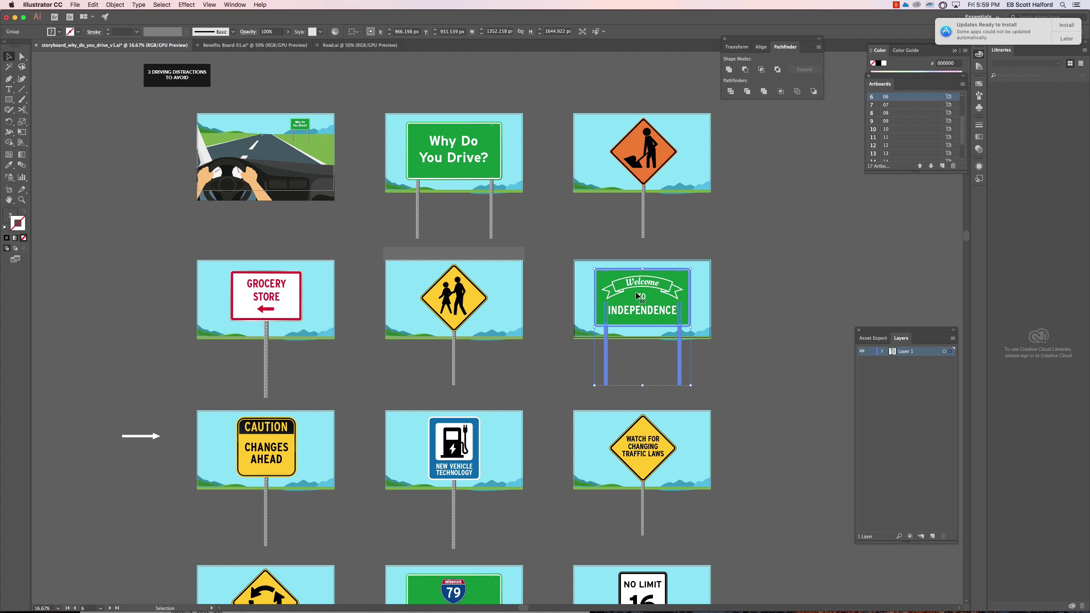
left_click(290, 462)
left_click(451, 460)
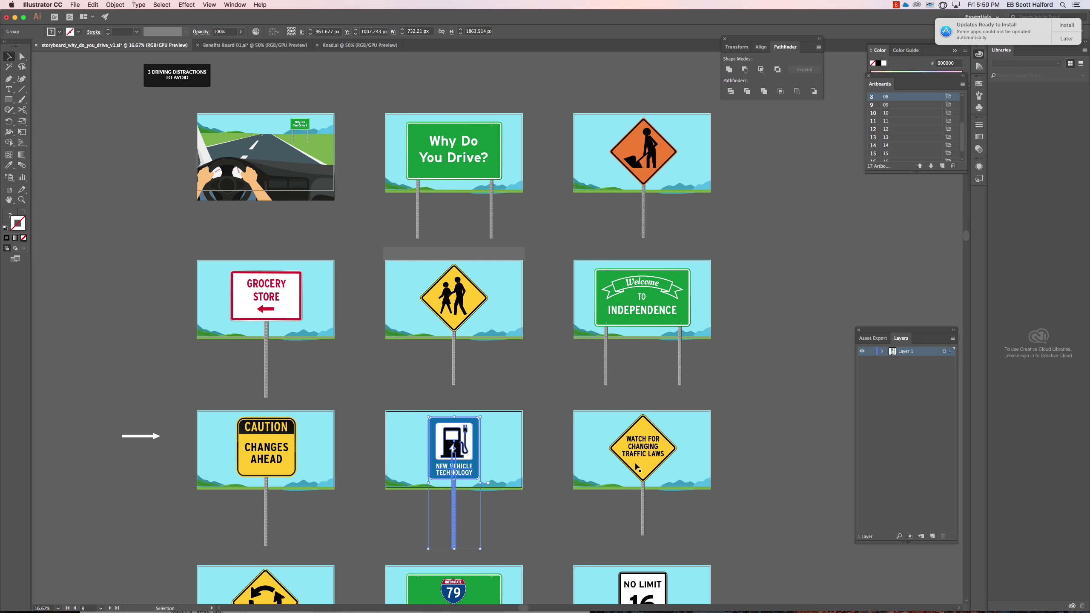
left_click(642, 451)
Select the signs on artboards 10 to 14 one after another to check how each is grouped.
scroll(266, 369, "down", 5)
left_click(266, 369)
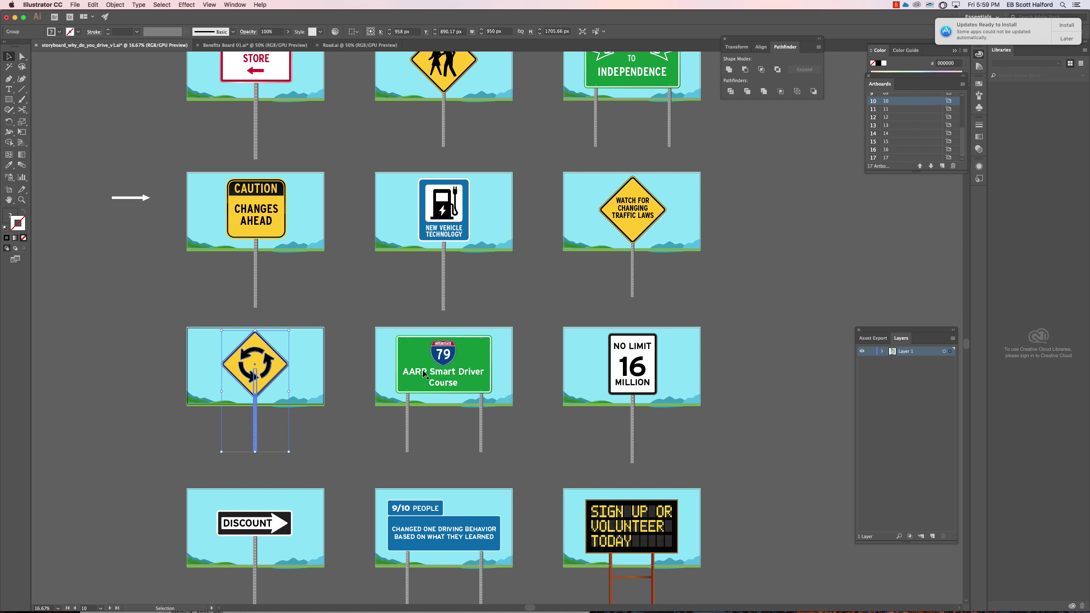
left_click(446, 369)
left_click(639, 369)
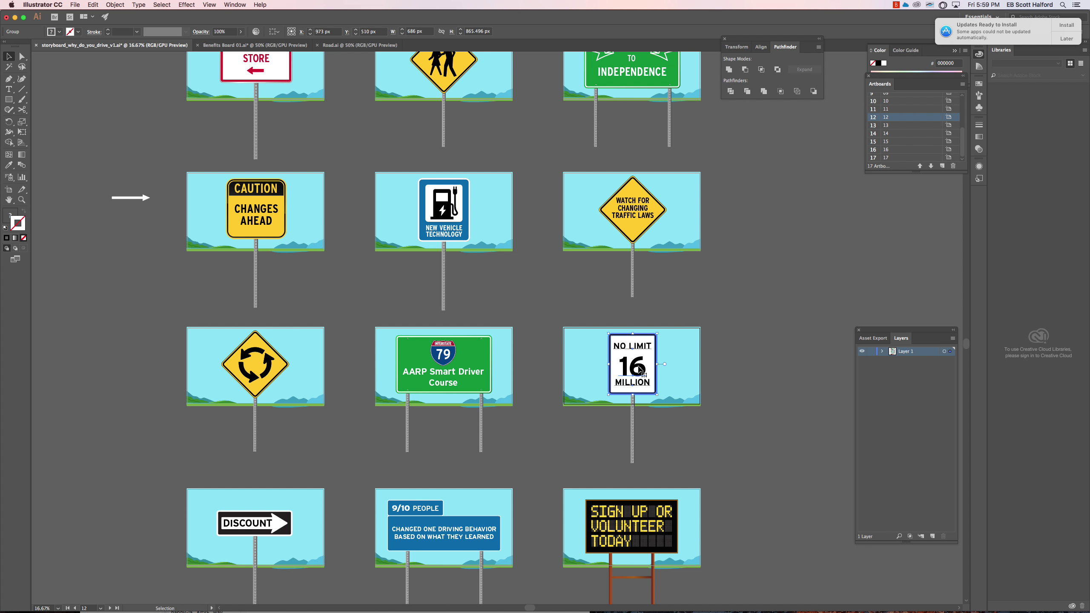
left_click(253, 525)
left_click(409, 532)
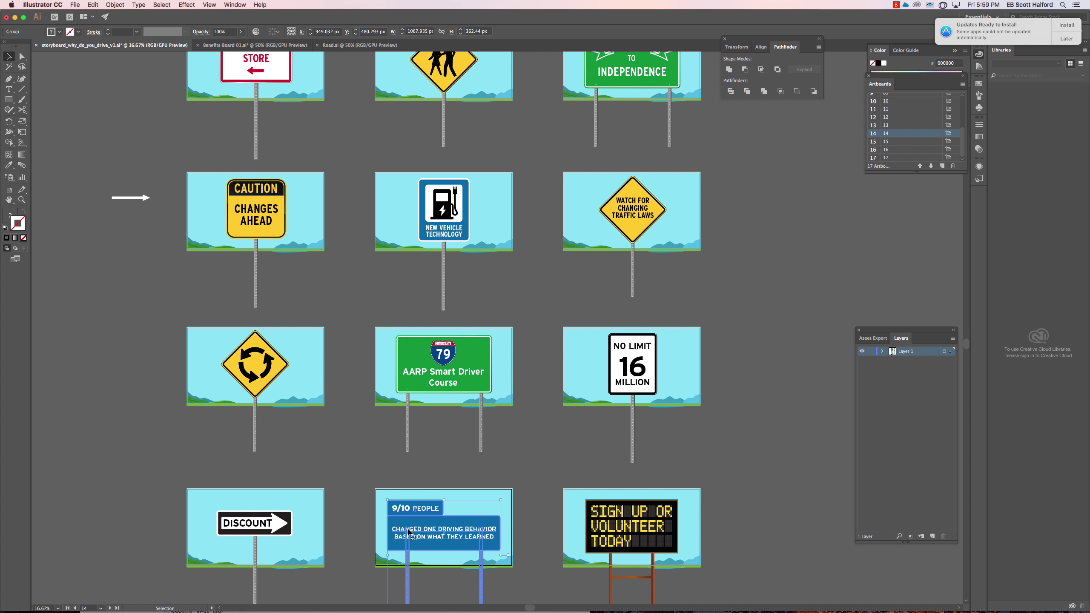
scroll(442, 361, "down", 3)
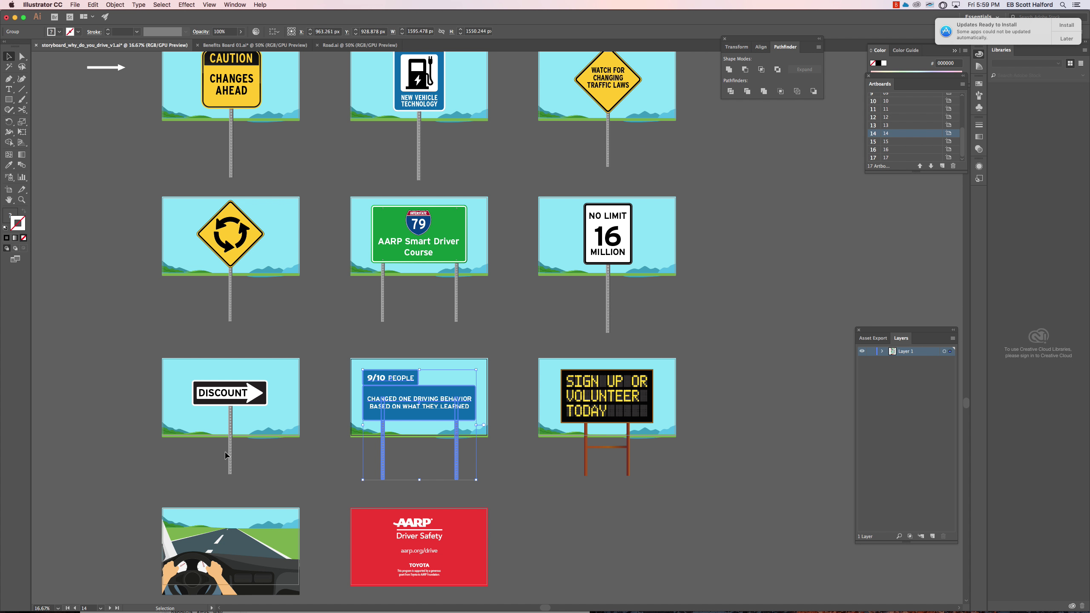
Select the landscape background on artboard 14, deselect it, and review the storyboard back up to the first row.
left_click(171, 456)
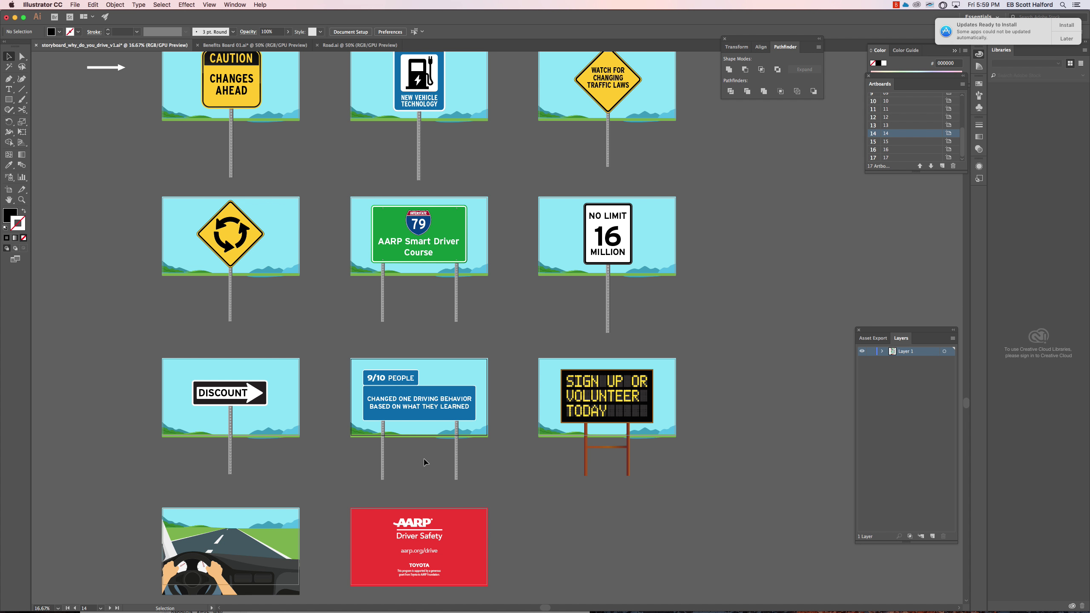
left_click(419, 436)
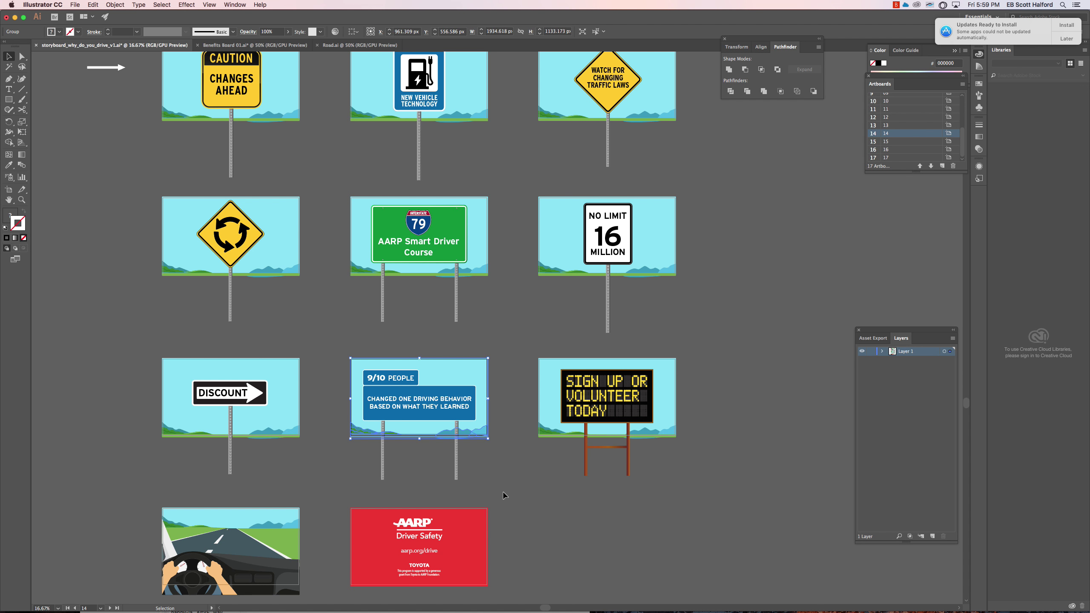
left_click_drag(450, 512, 493, 300)
left_click_drag(549, 242, 513, 378)
left_click_drag(523, 195, 530, 260)
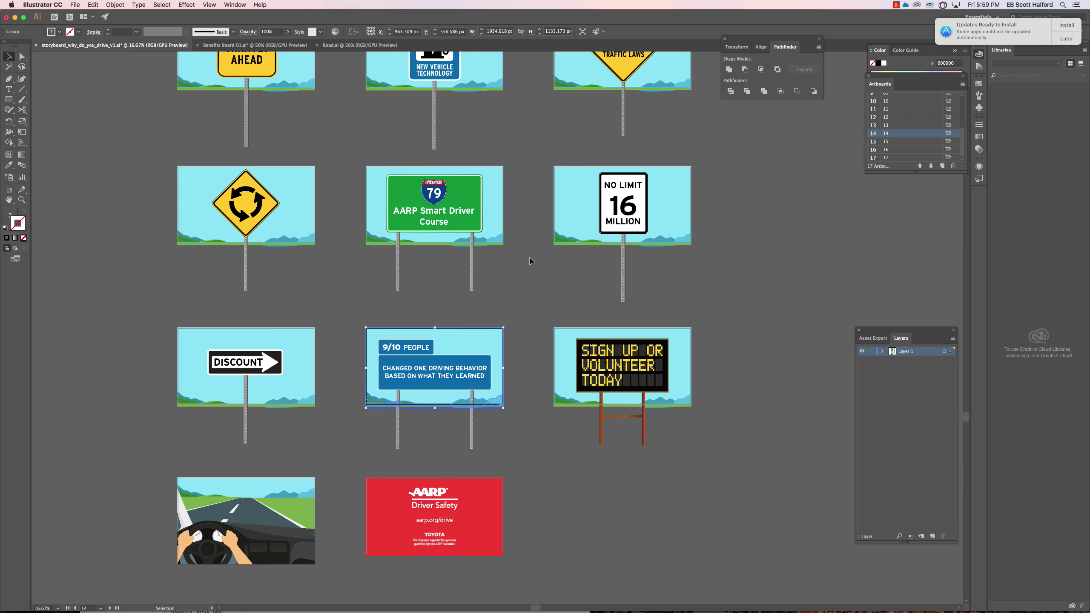
left_click(531, 260)
left_click_drag(539, 108, 549, 418)
left_click_drag(536, 243, 551, 380)
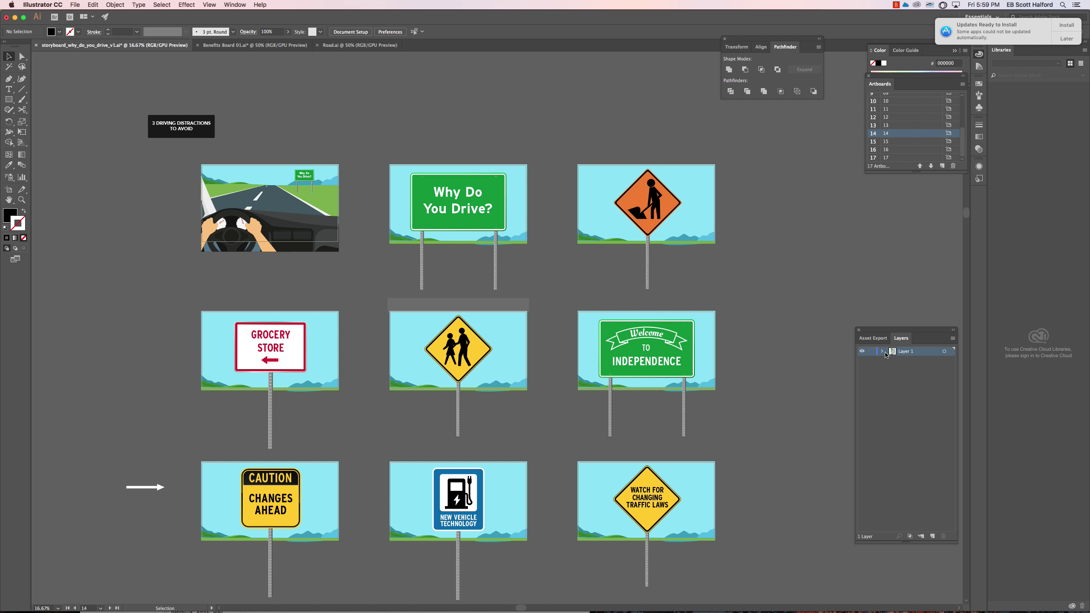
Move the orange road work sign with its post to about X 1011, Y 999.5 px on artboard 03, and locate its group in Layer 1.
left_click(652, 207)
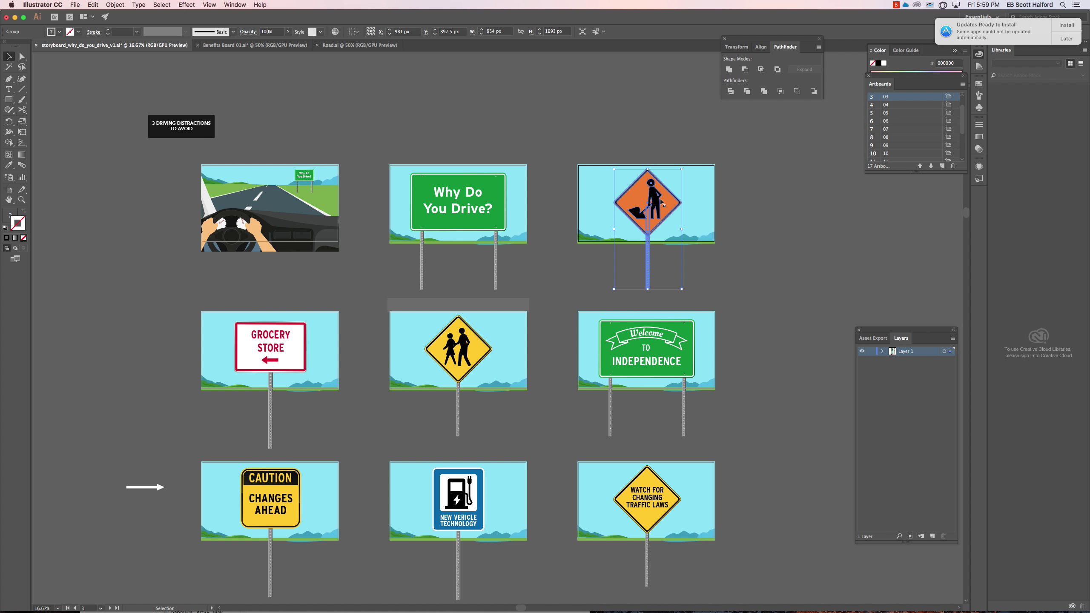
mouse_move(656, 209)
left_mouse_down()
mouse_move(774, 205)
mouse_move(659, 208)
left_mouse_up()
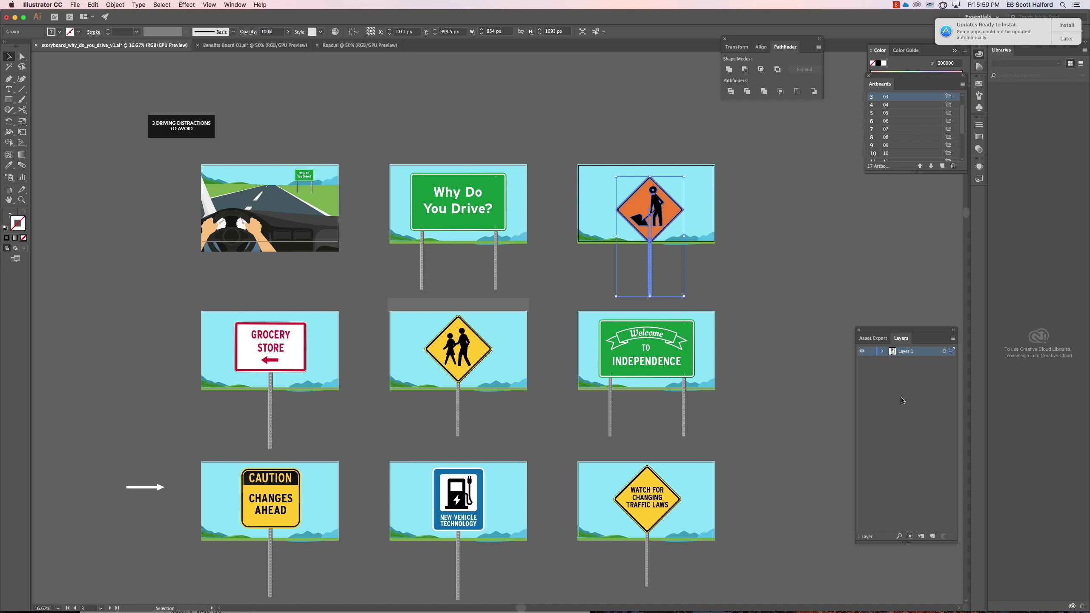
left_click(882, 352)
scroll(899, 444, "down", 10)
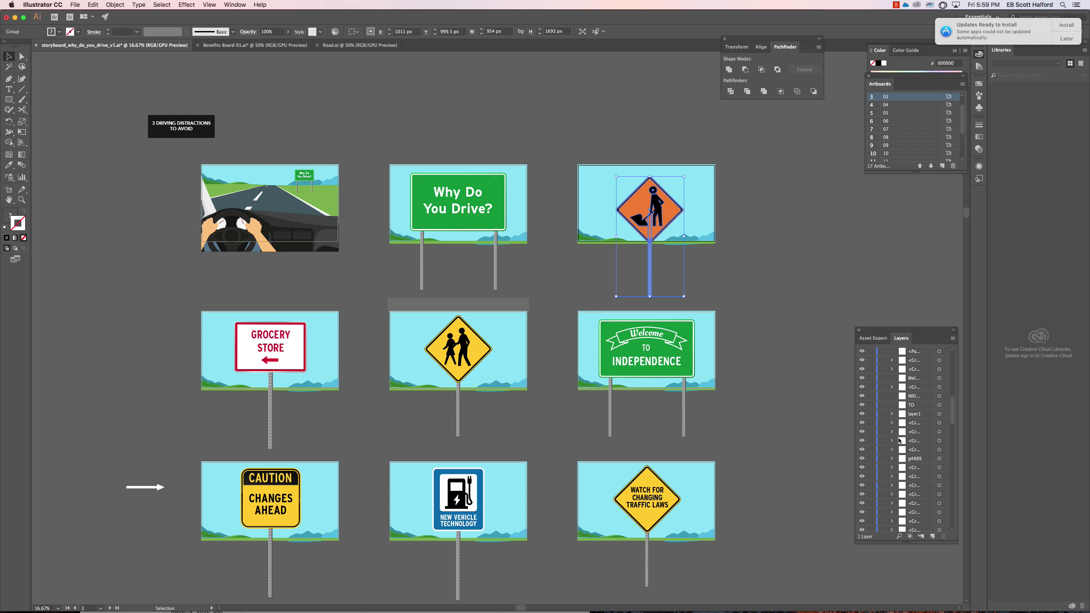
scroll(899, 441, "up", 5)
left_click(915, 442)
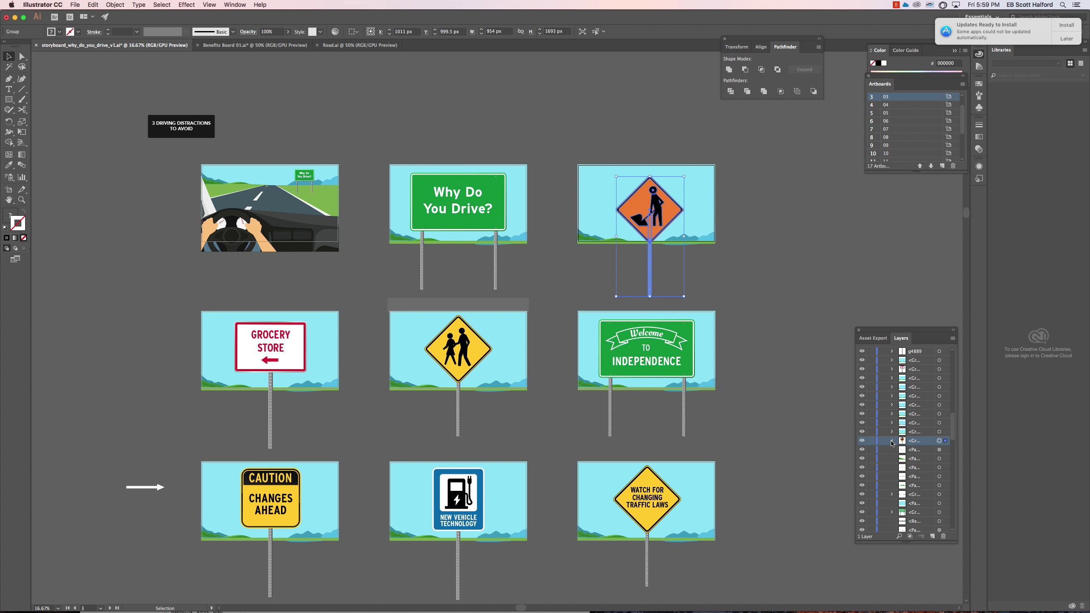
Expand the road work sign's group and the nested sign group to examine the individual shapes inside.
left_click(891, 441)
left_click(913, 451)
left_click(913, 460)
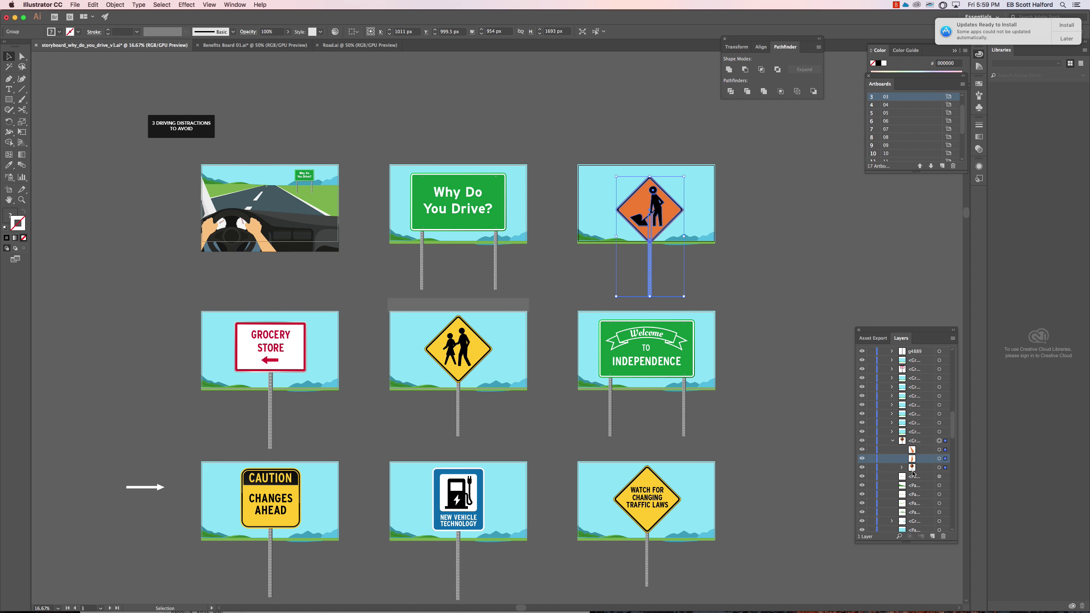
left_click(914, 468)
left_click(903, 467)
scroll(912, 429, "down", 3)
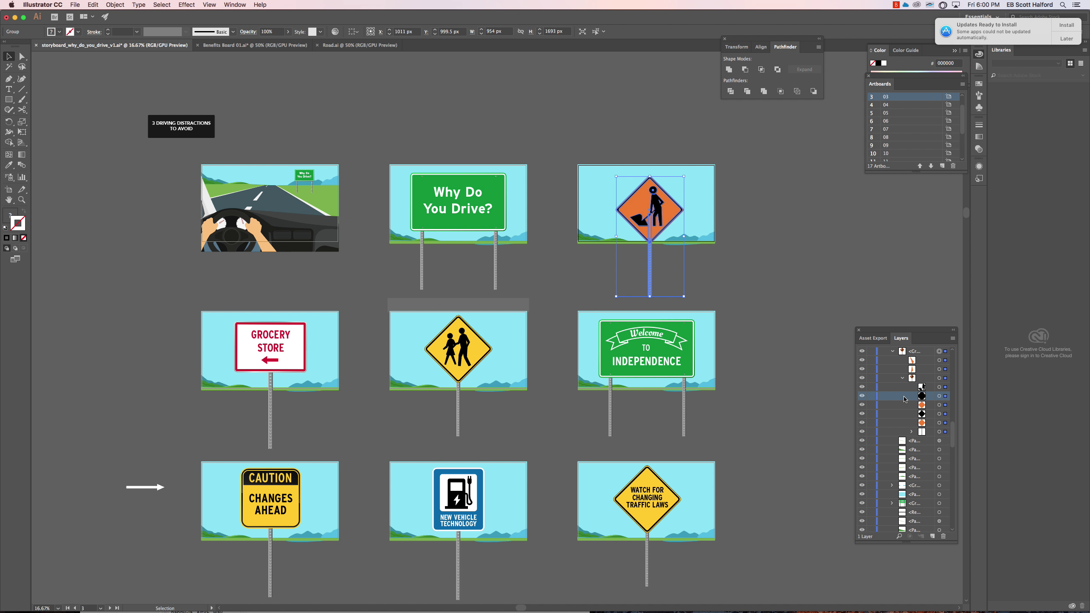
Select the worker's head, the orange diamond and the post group separately within the road work sign's sublayers.
left_click(946, 397)
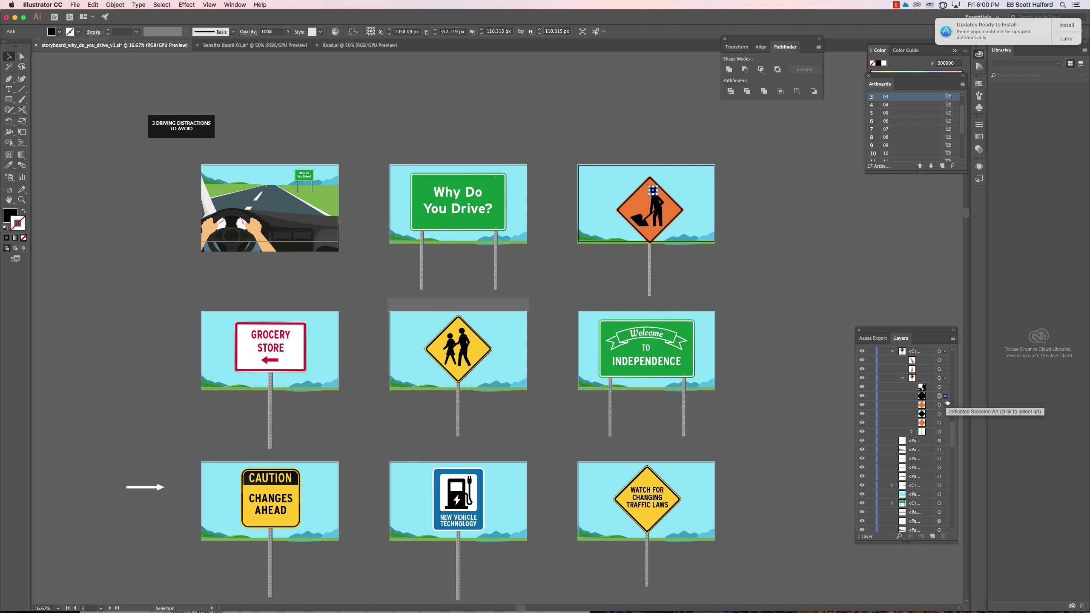
left_click(946, 423)
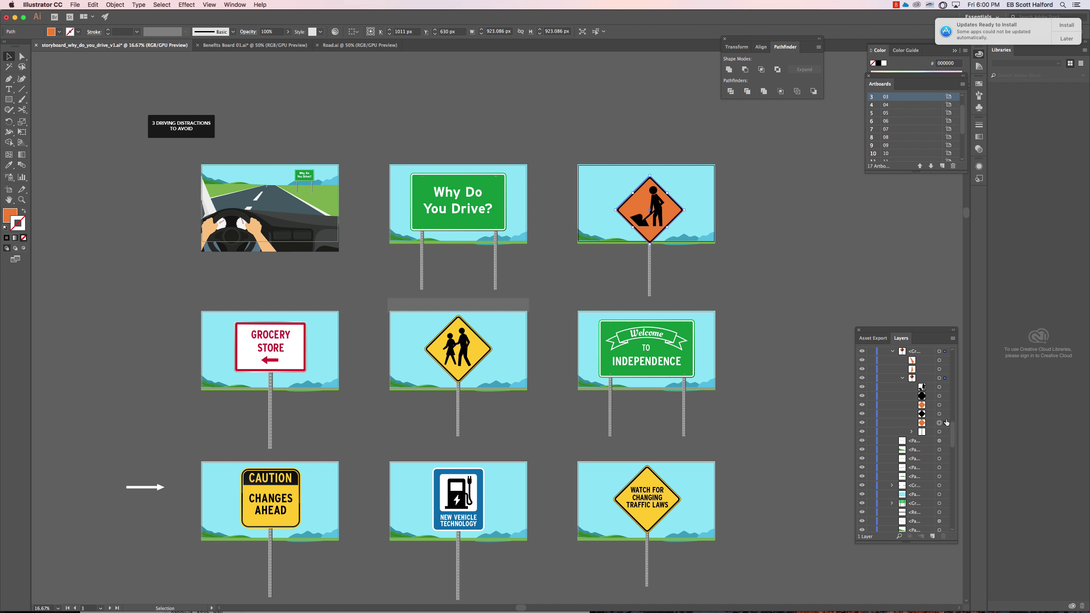
left_click(939, 431)
scroll(899, 412, "up", 5)
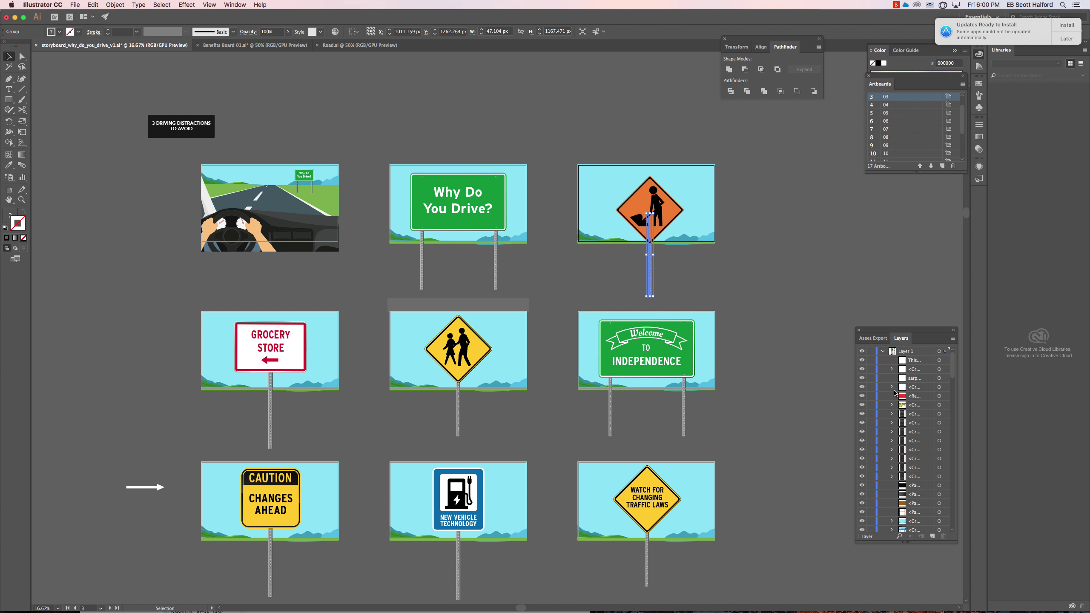
Collapse Layer 1's sublayer list, make Layer 1 the active layer and deselect the road work sign's post.
left_click(883, 354)
left_click(902, 351)
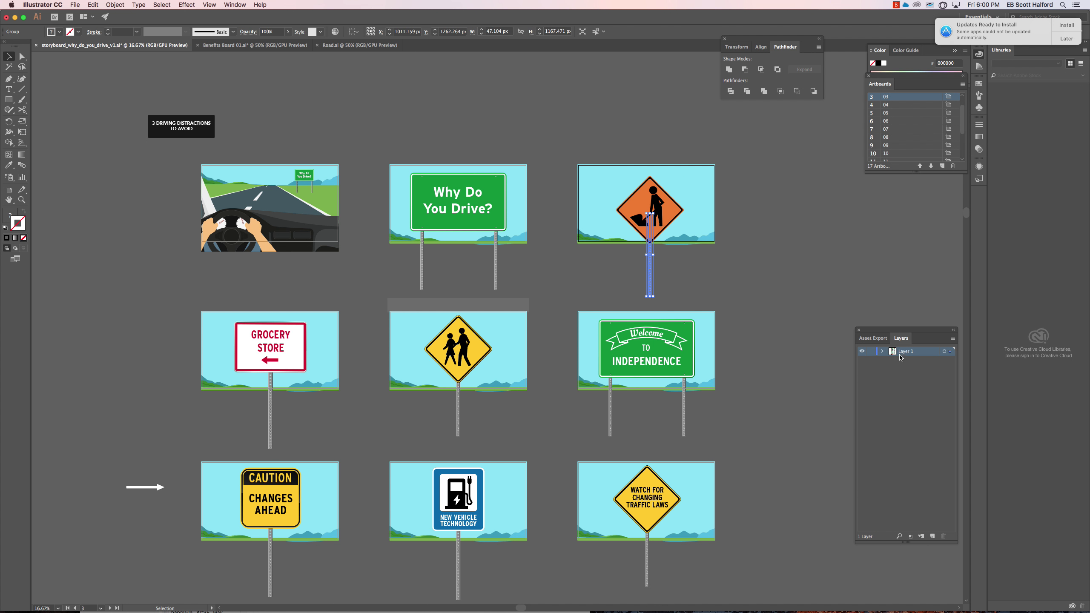
left_click(809, 359)
Review the whole storyboard, from the opening driving scene through all the road signs to the closing AARP Driver Safety board.
scroll(738, 336, "down", 3)
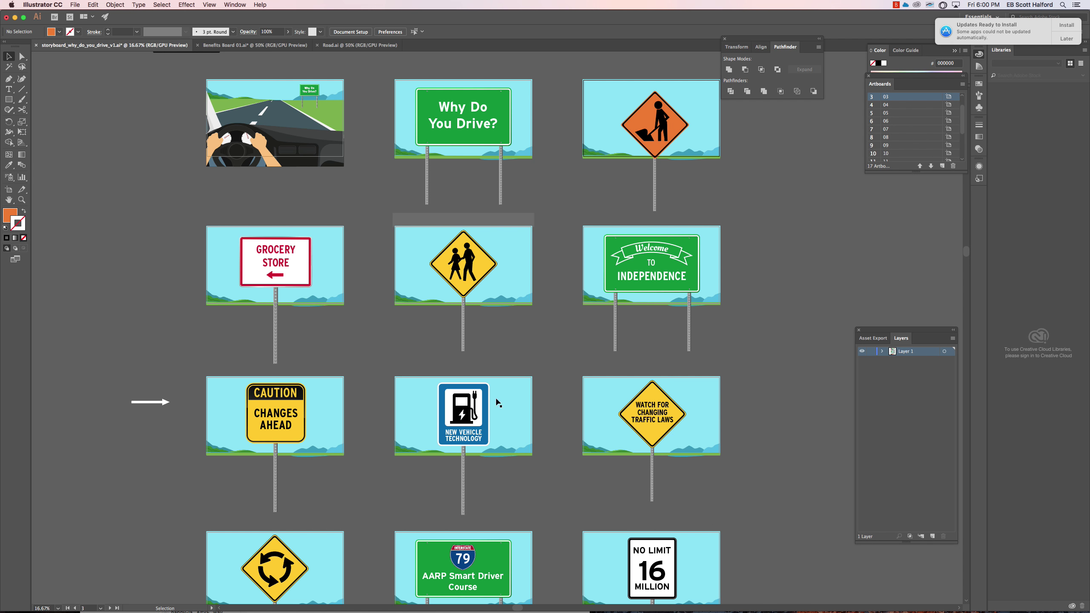
scroll(537, 452, "down", 10)
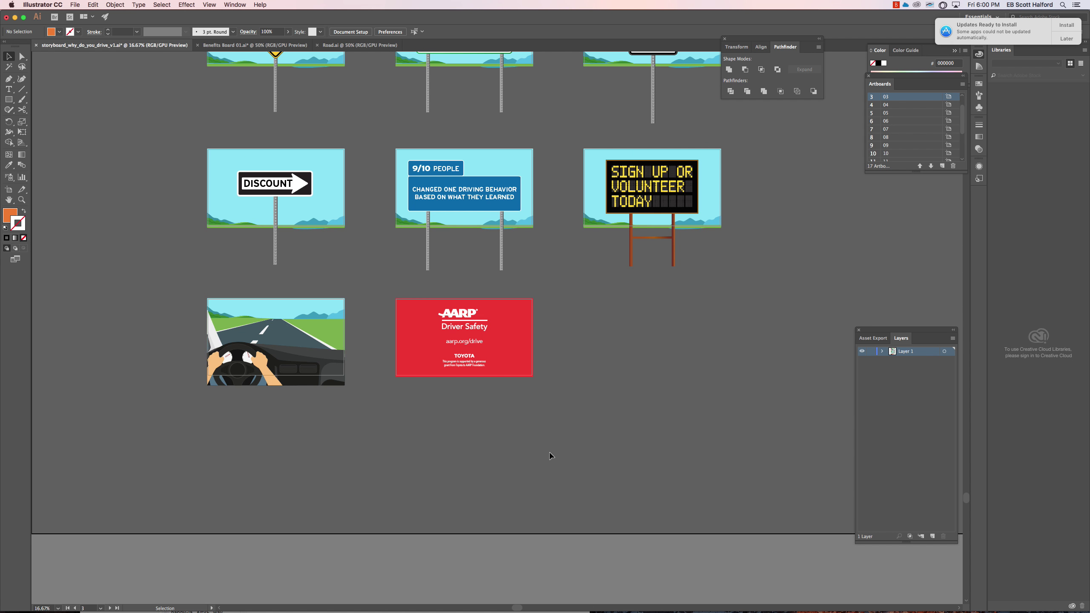
scroll(550, 452, "up", 15)
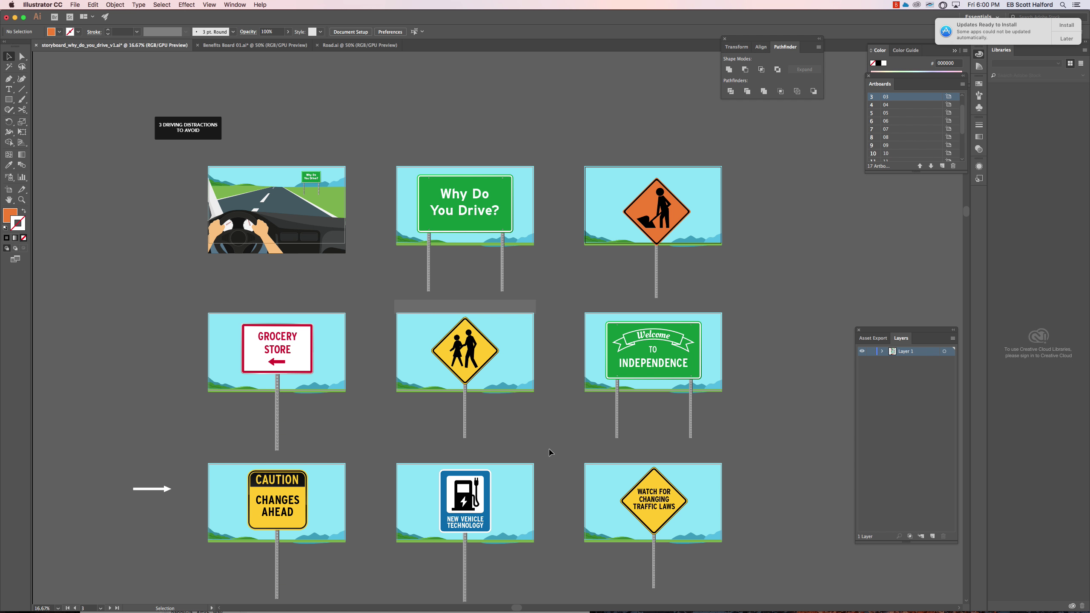
scroll(550, 452, "down", 5)
scroll(550, 450, "down", 10)
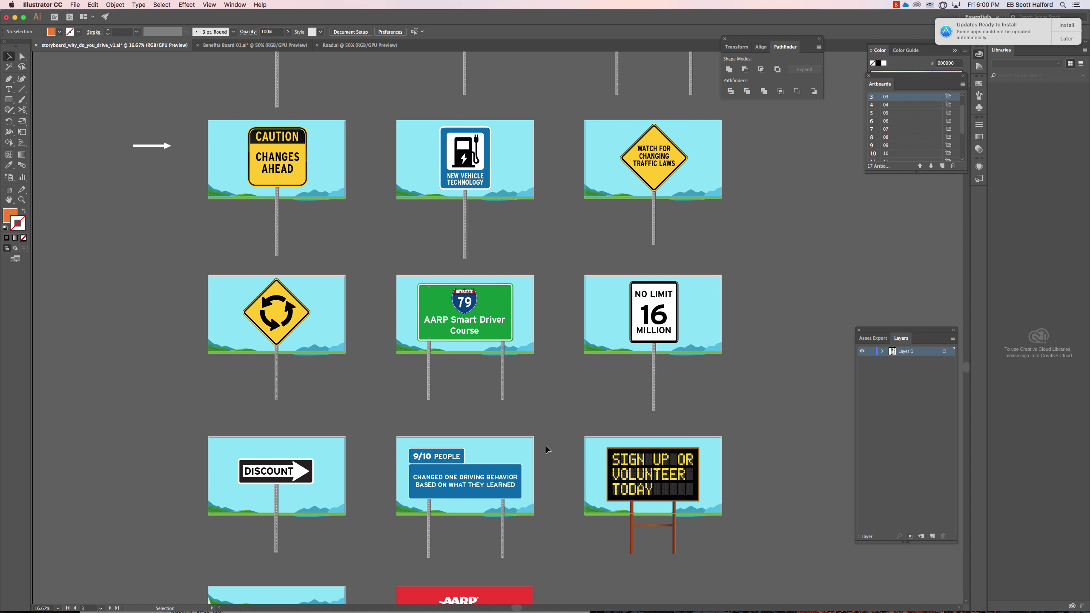
key("super+minus")
key("super+minus")
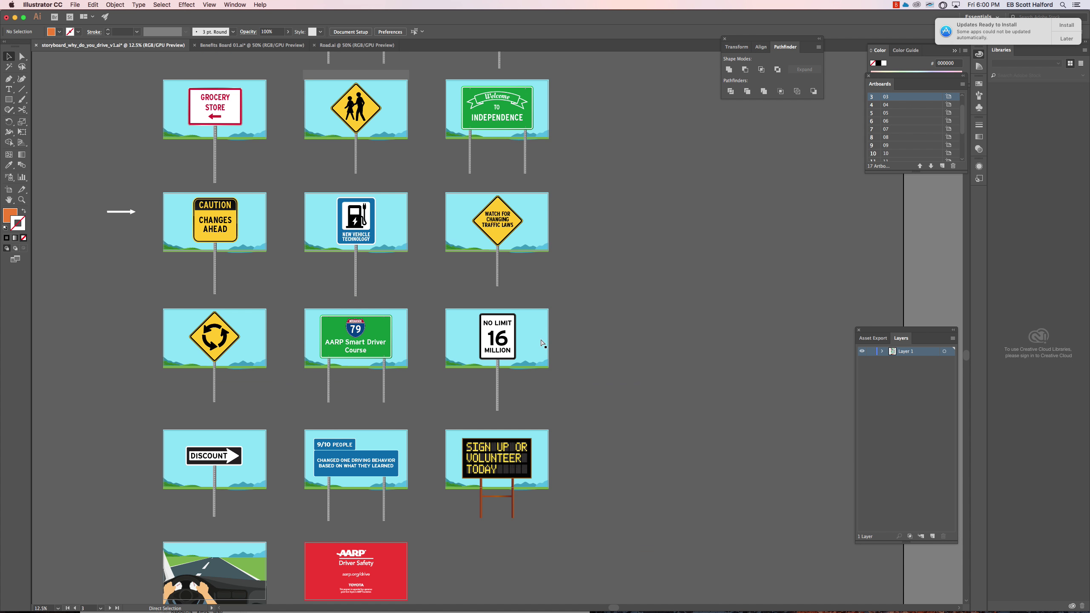
scroll(472, 338, "left", 3)
Switch from Illustrator to another running application.
key("super+Tab")
key("Tab")
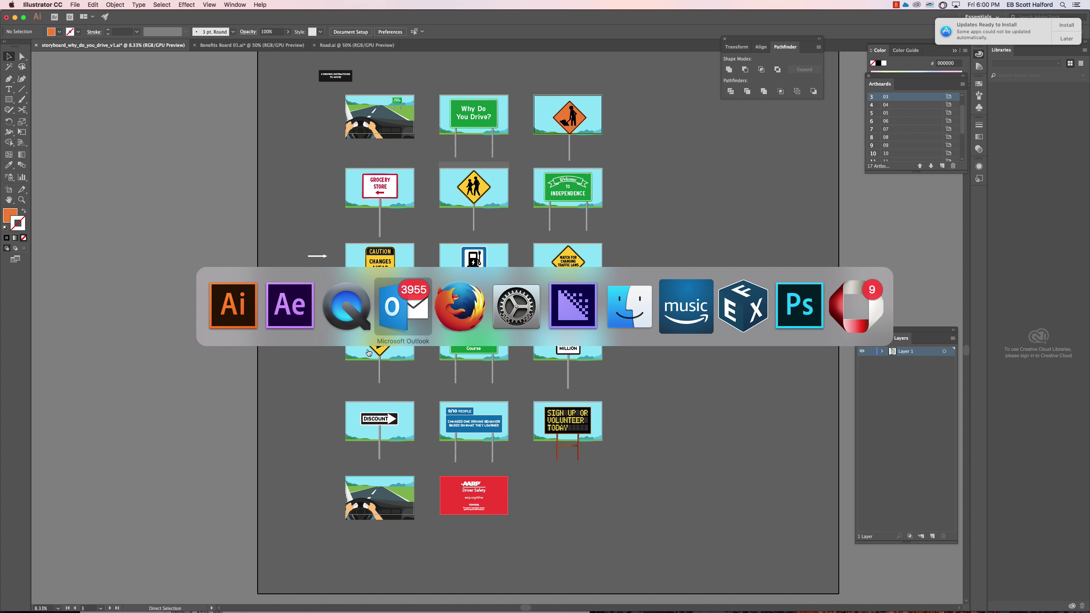